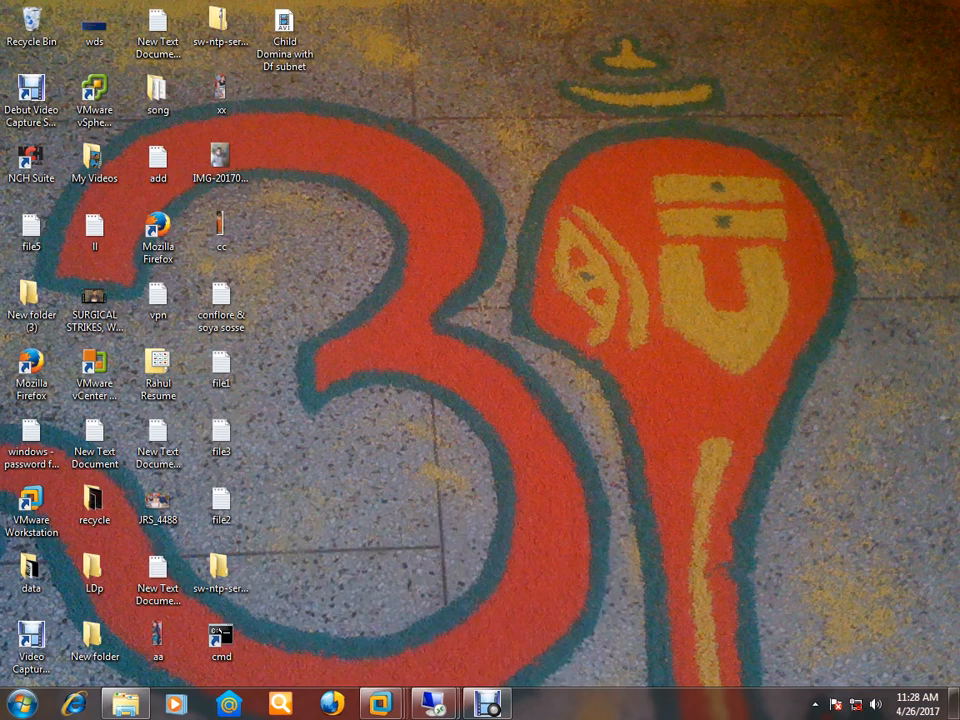
- On the 20.0.0.1 server, browse the dc folder, ind.com, pak.com and 0.0.20.in-addr.arpa zones
{"action": "left_click", "coordinate": [525, 600]}
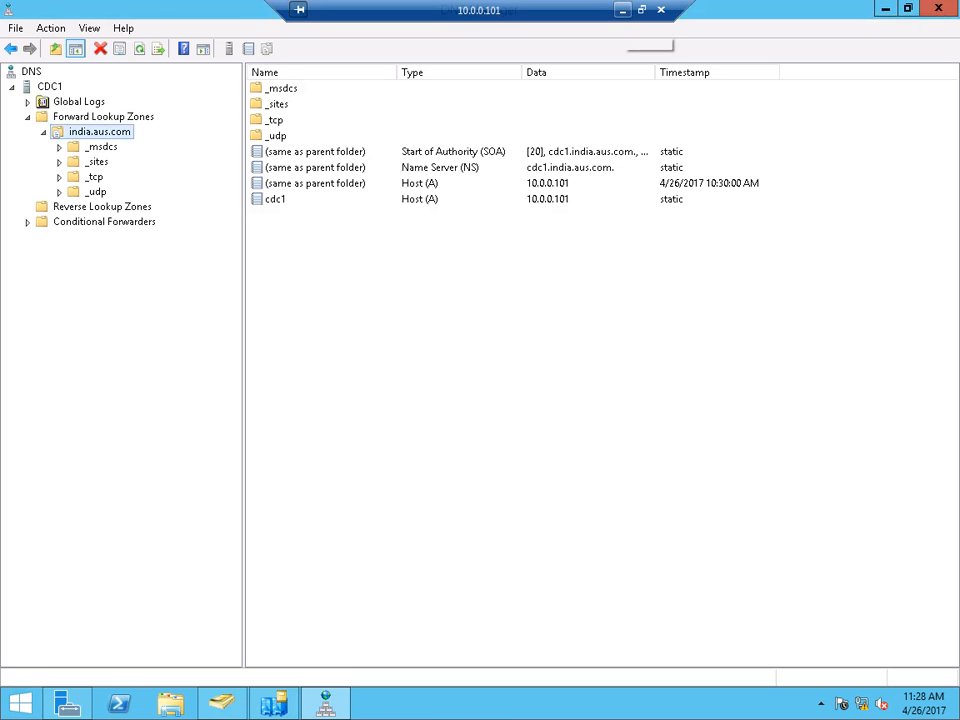
{"action": "left_click", "coordinate": [622, 10]}
{"action": "mouse_move", "coordinate": [433, 703]}
{"action": "left_click", "coordinate": [340, 600]}
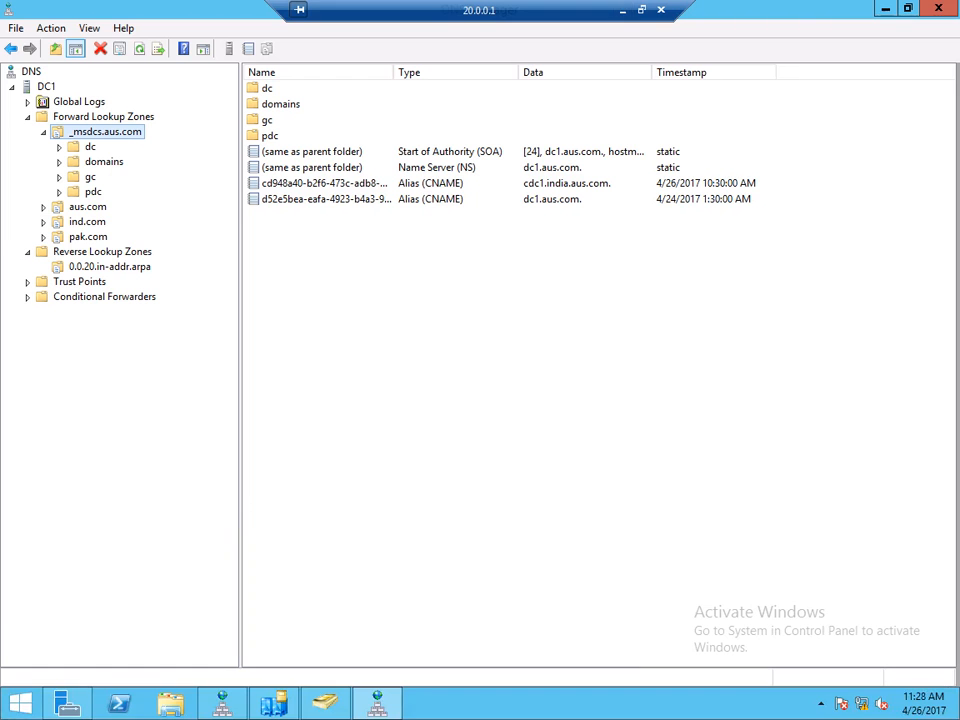
{"action": "left_click", "coordinate": [90, 147]}
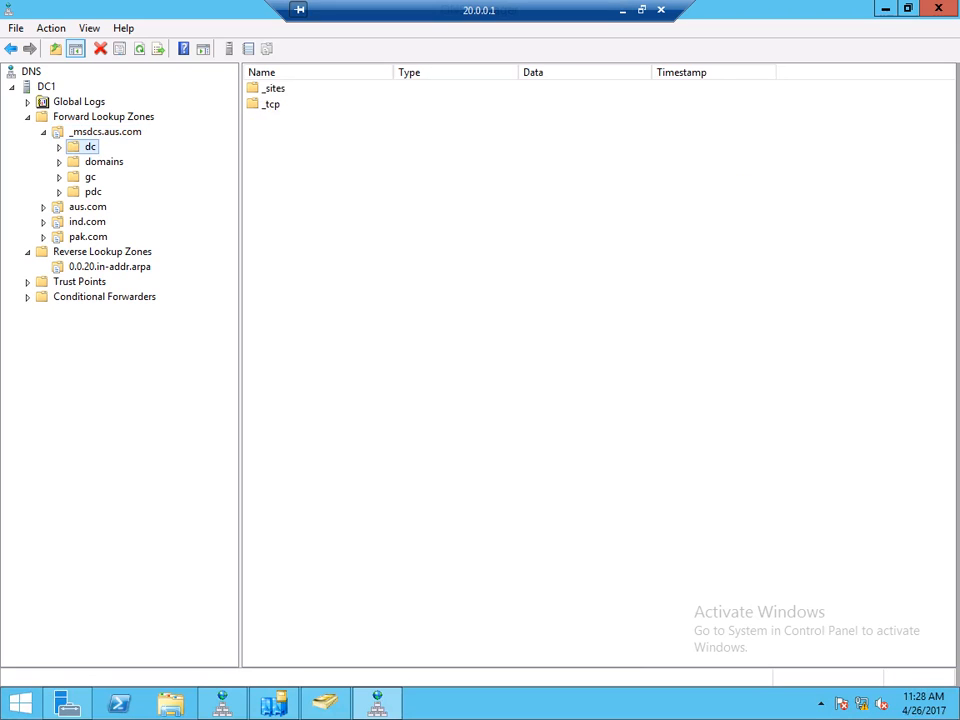
{"action": "left_click", "coordinate": [87, 222]}
{"action": "left_click", "coordinate": [88, 237]}
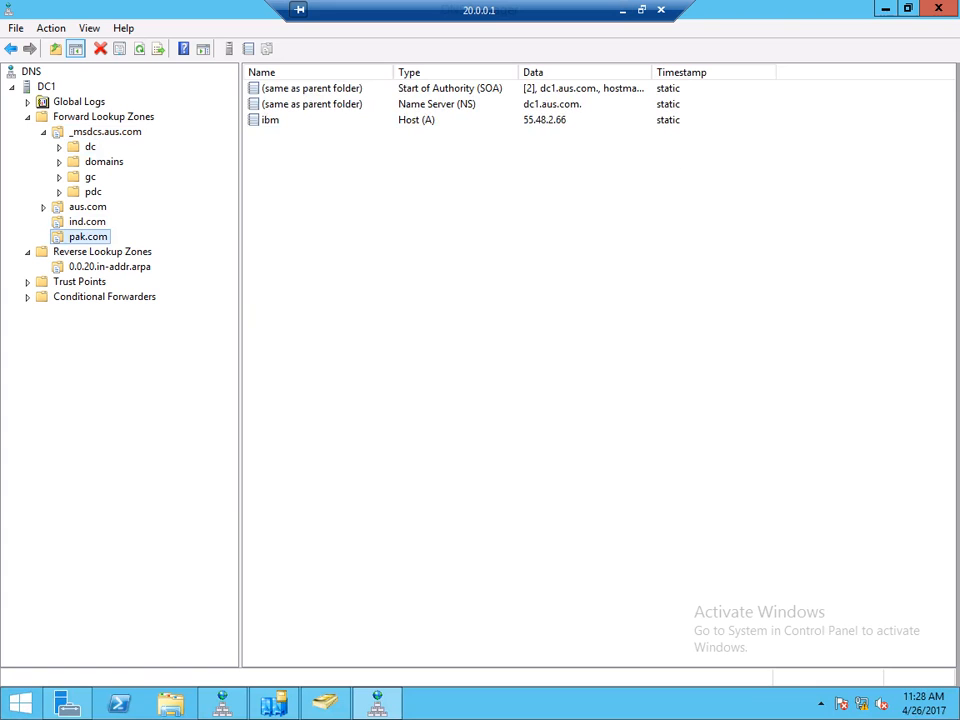
{"action": "left_click", "coordinate": [109, 267]}
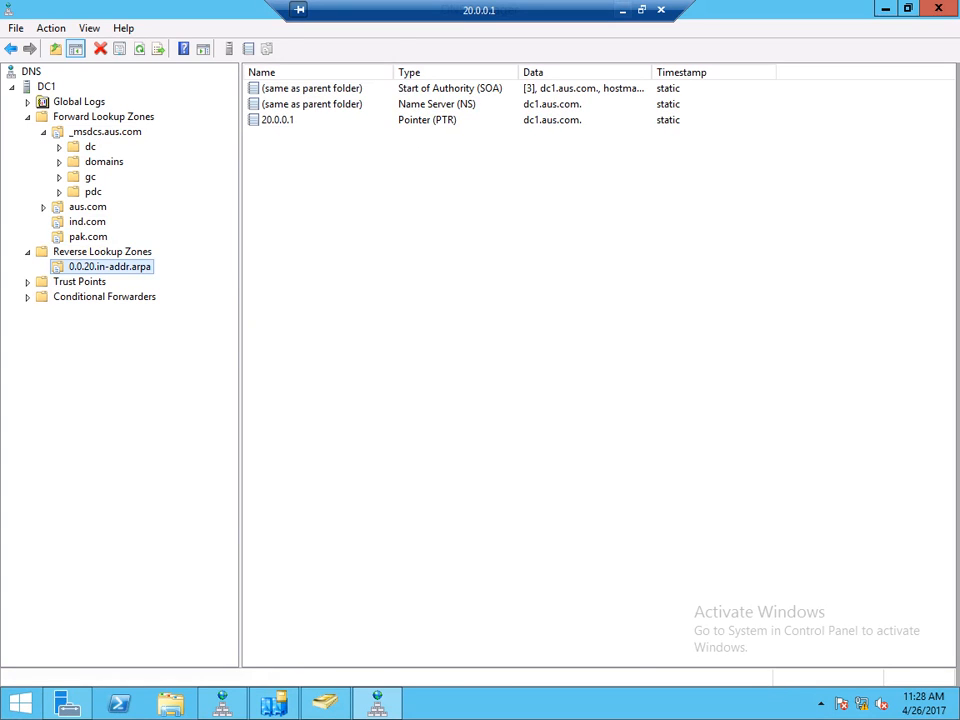
- On 10.0.0.101, refresh Forward Lookup Zones and open the india.aus.com zone's records
{"action": "left_click", "coordinate": [622, 11]}
{"action": "mouse_move", "coordinate": [434, 704]}
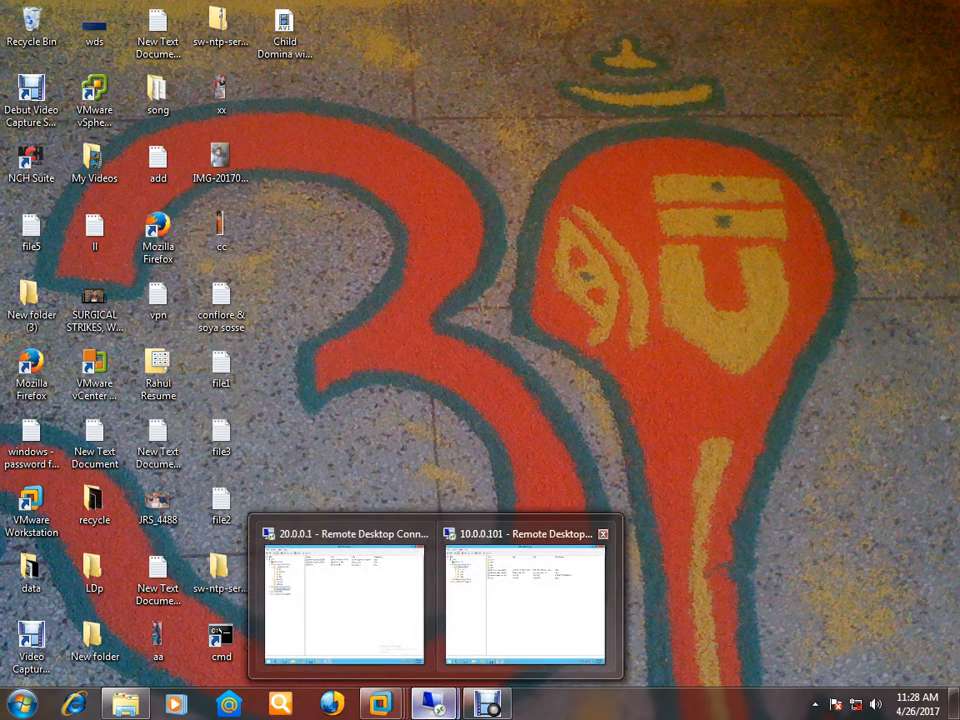
{"action": "left_click", "coordinate": [525, 620]}
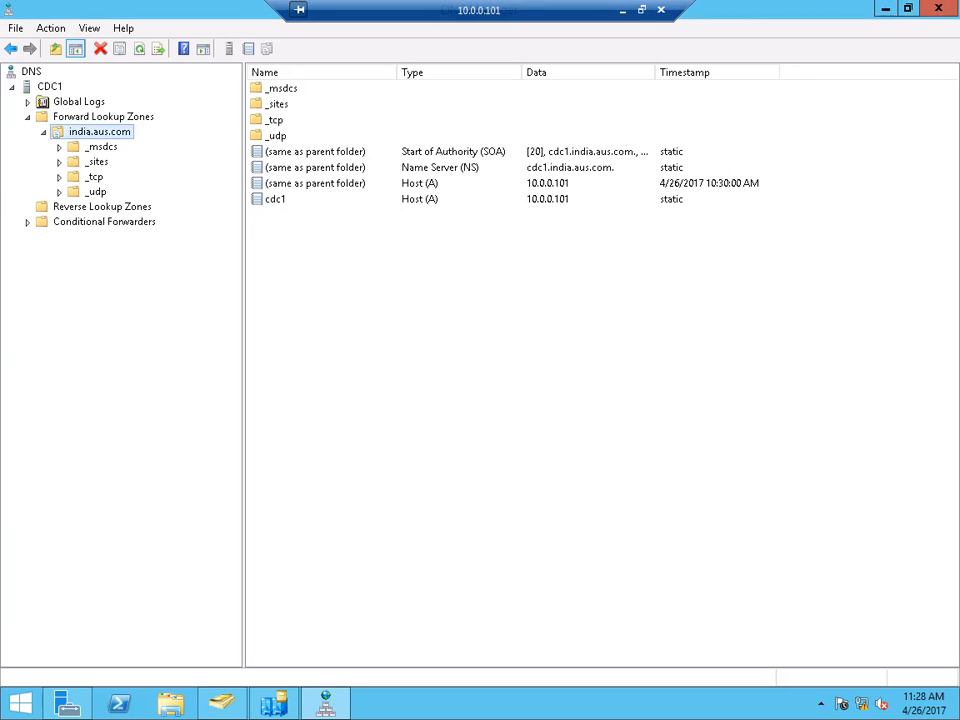
{"action": "right_click", "coordinate": [100, 116]}
{"action": "left_click", "coordinate": [135, 146]}
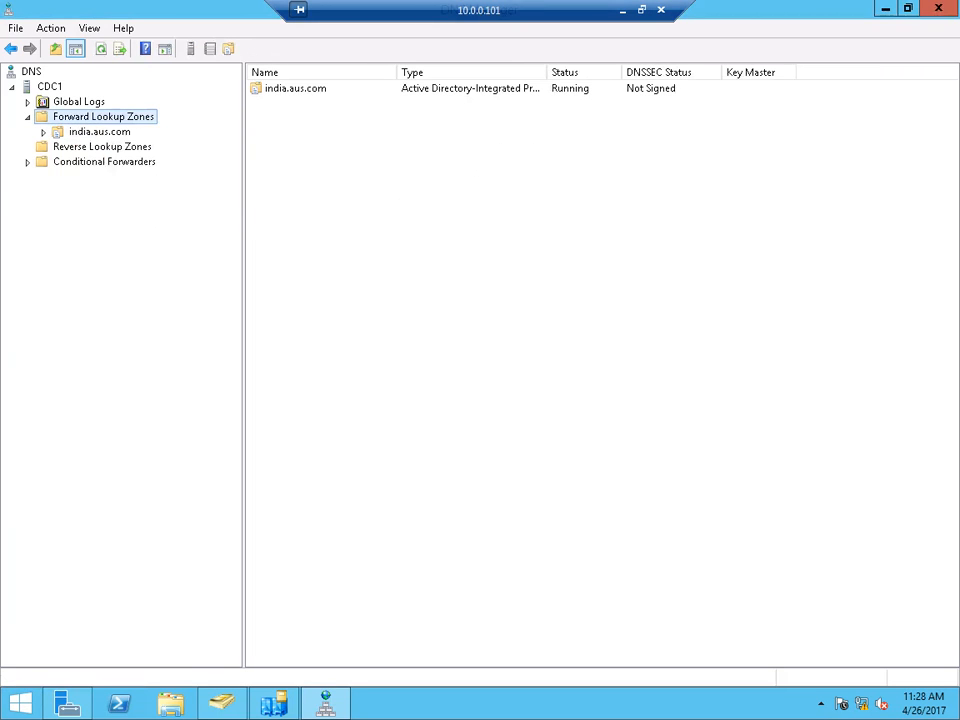
{"action": "double_click", "coordinate": [99, 132]}
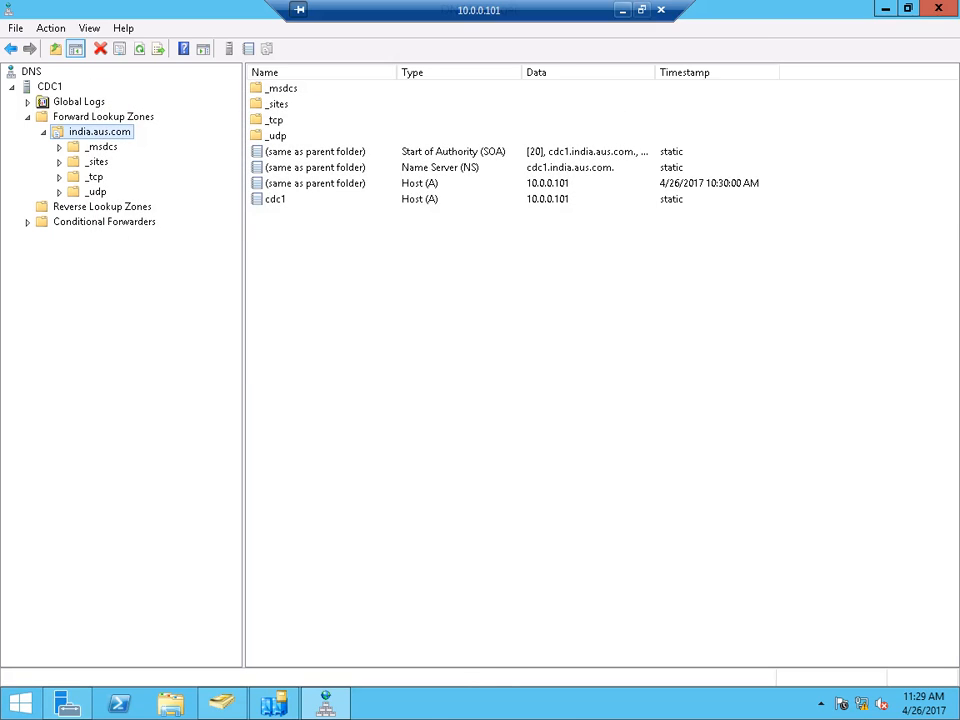
- Return to the 20.0.0.1 session and bring Active Directory Sites and Services forward
{"action": "left_click", "coordinate": [623, 10]}
{"action": "left_click", "coordinate": [434, 704]}
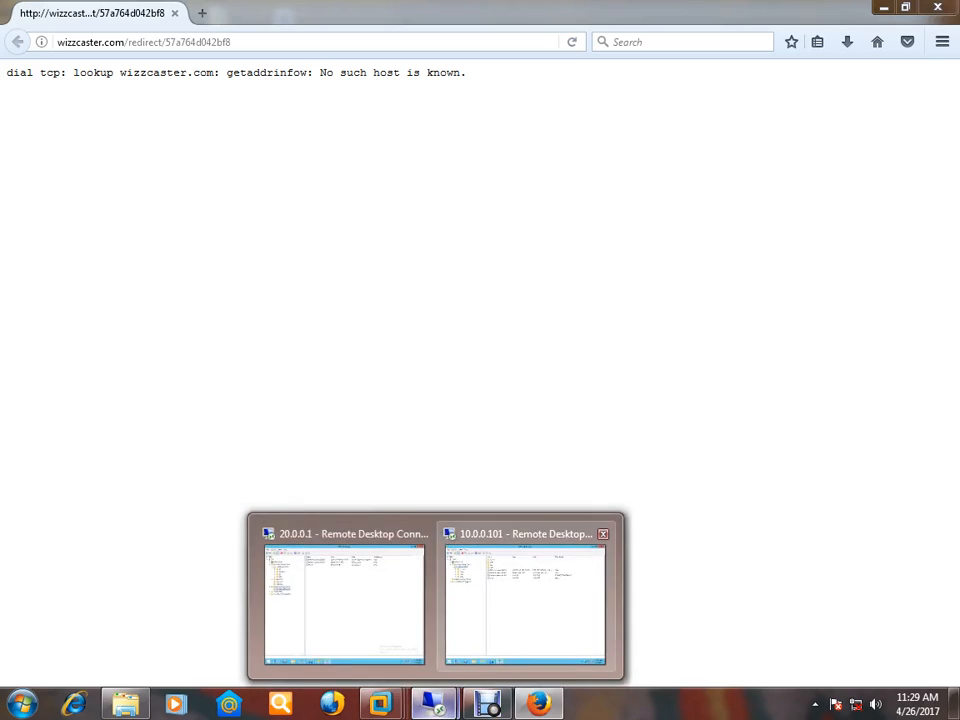
{"action": "left_click", "coordinate": [344, 610]}
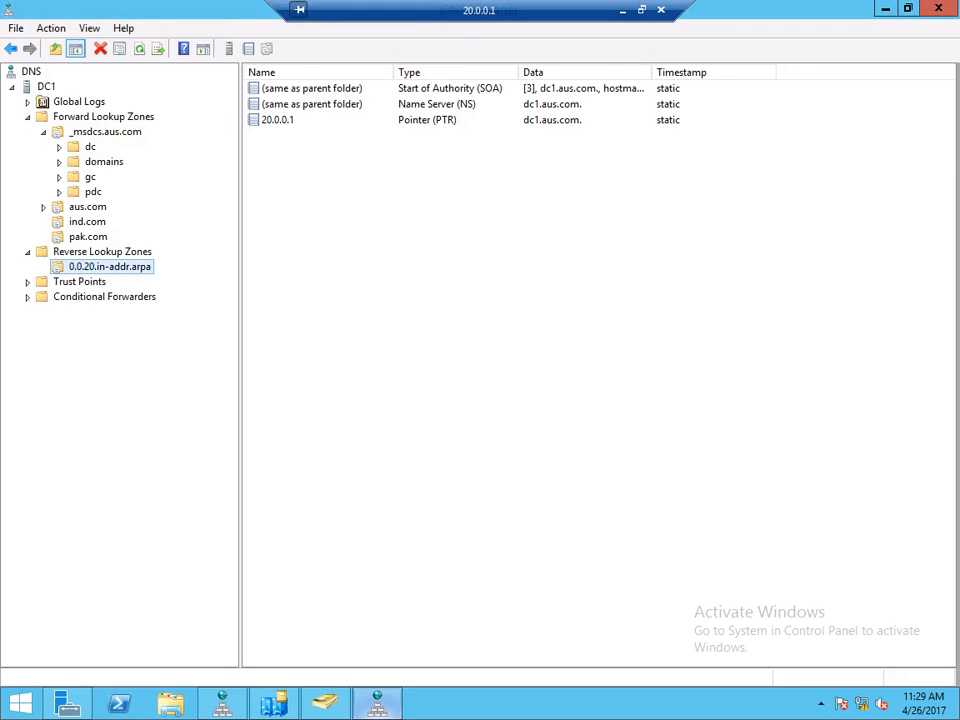
{"action": "left_click", "coordinate": [274, 703]}
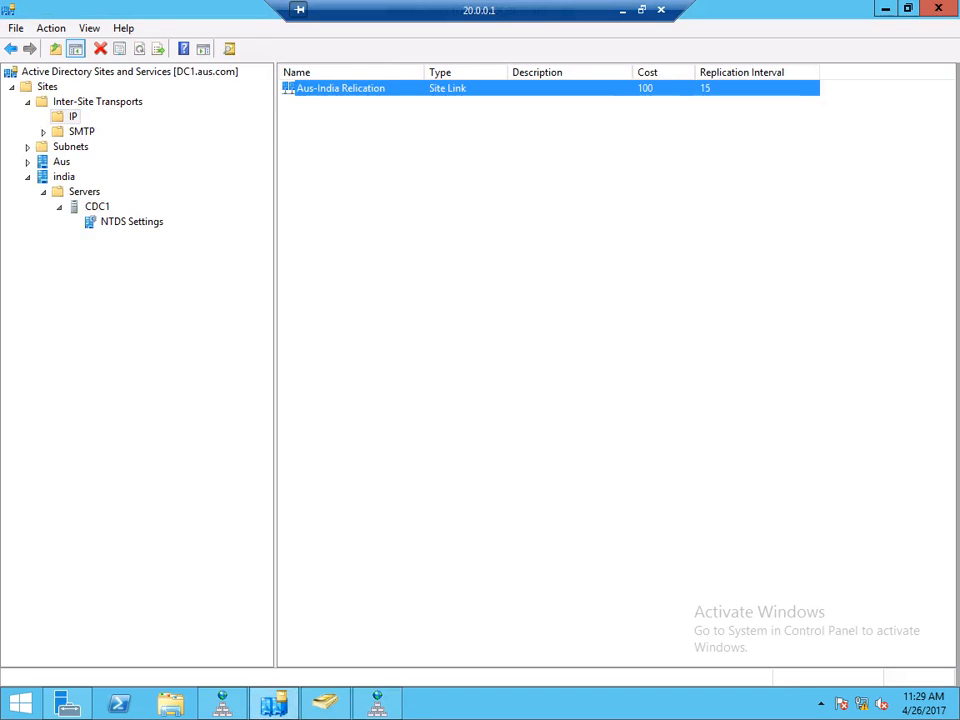
- Review the Aus-India Relication link properties, confirming the 15-minute replication interval, and close it
{"action": "right_click", "coordinate": [690, 88]}
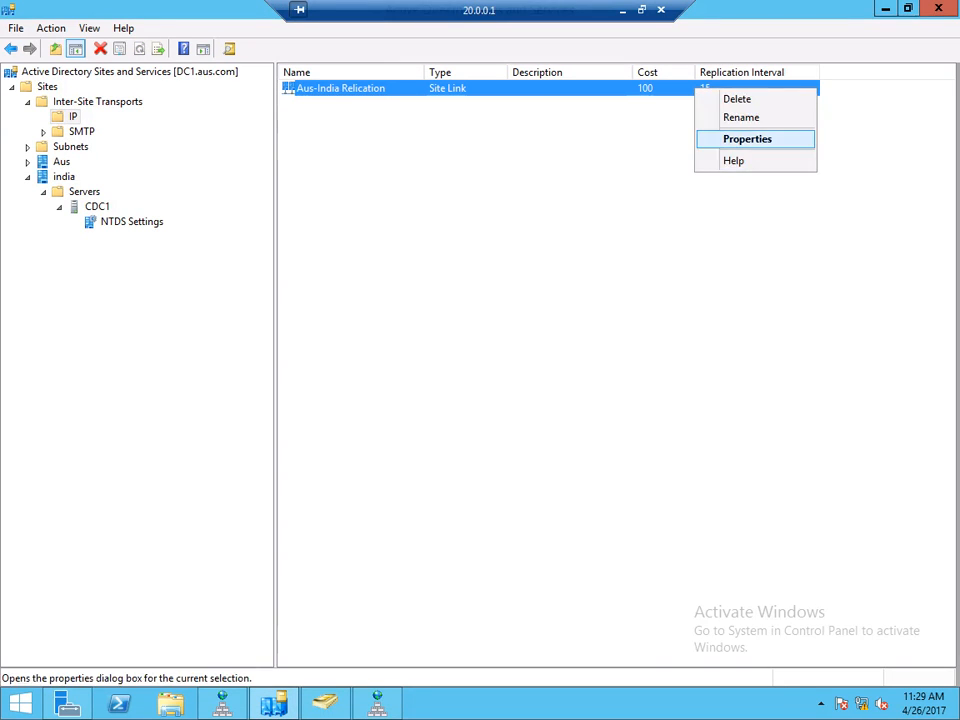
{"action": "left_click", "coordinate": [735, 139]}
{"action": "double_click", "coordinate": [425, 458]}
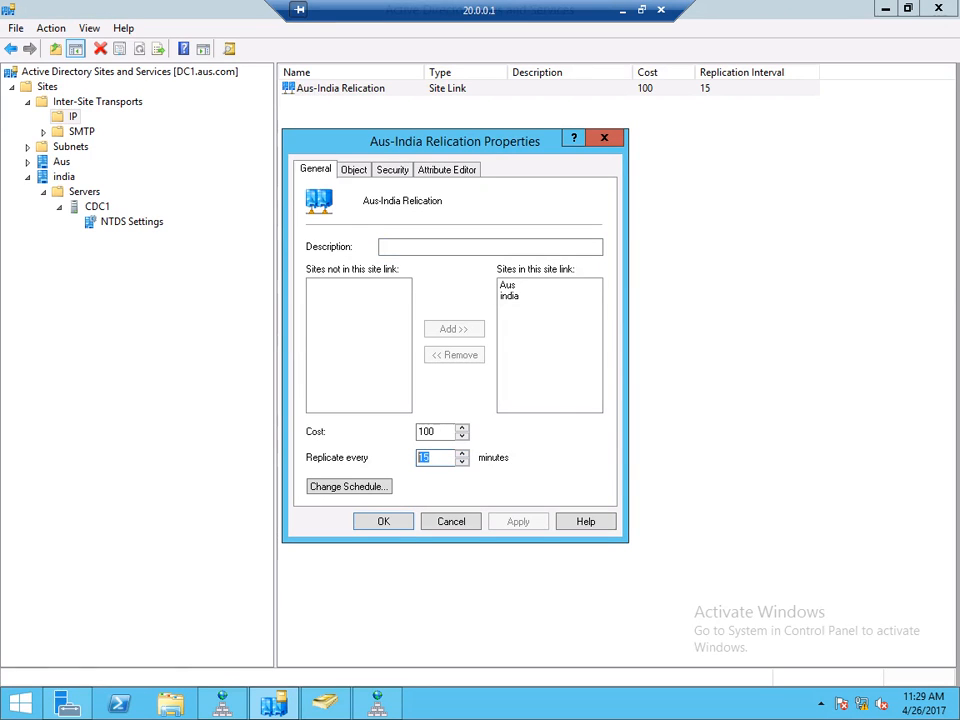
{"action": "left_click", "coordinate": [430, 458]}
{"action": "key", "text": "Return"}
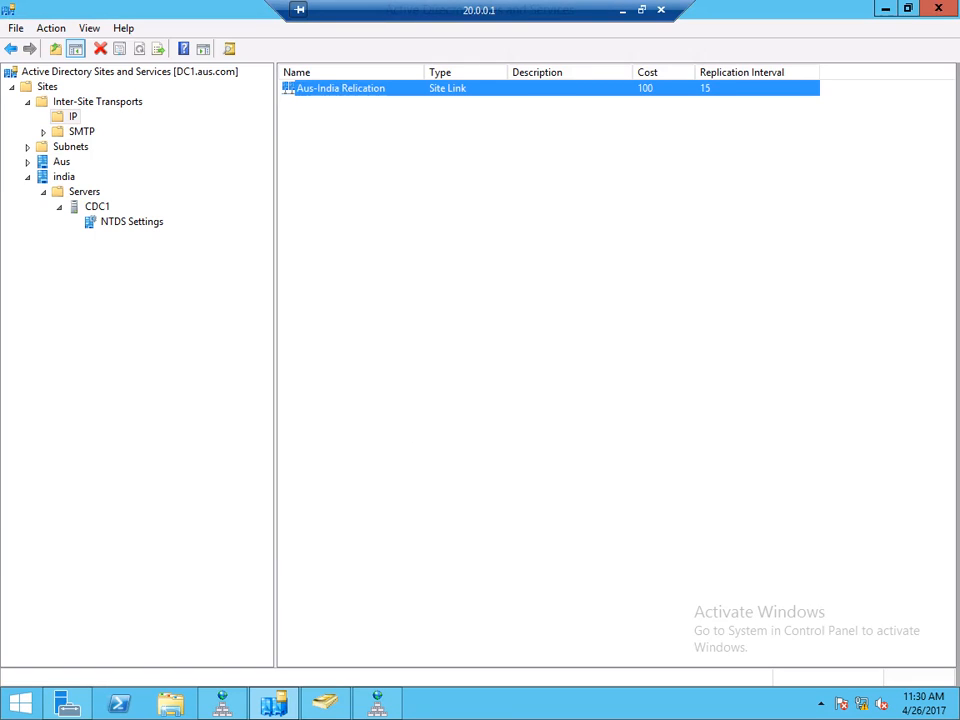
- View CDC1's NTDS Settings, then DC1's under Aus > Servers, widening the Name column
{"action": "left_click", "coordinate": [131, 222]}
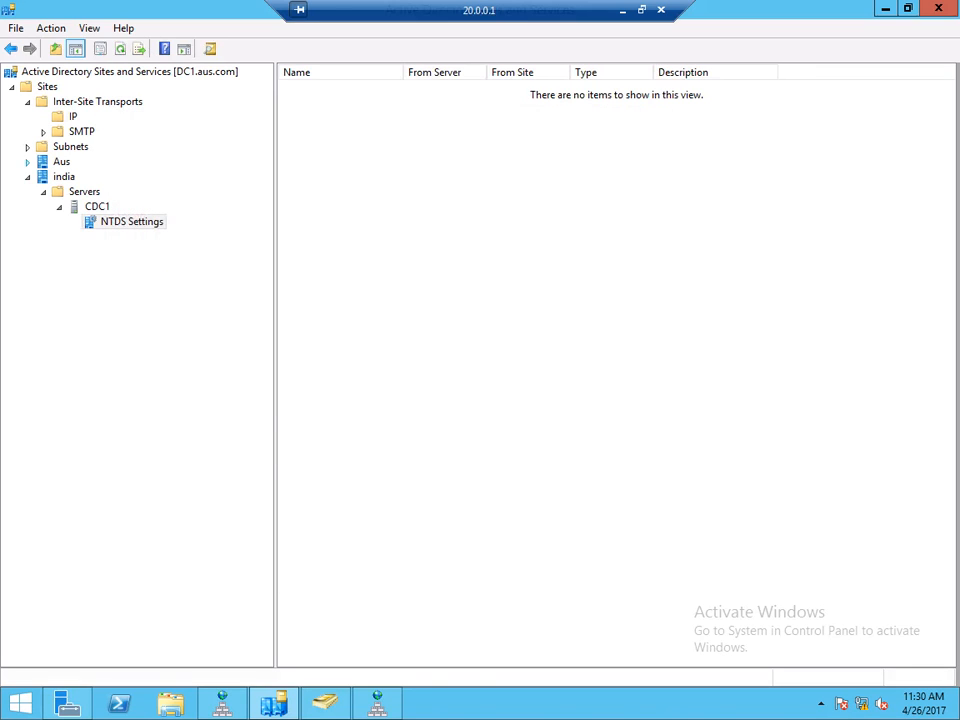
{"action": "left_click", "coordinate": [28, 162]}
{"action": "left_click", "coordinate": [43, 177]}
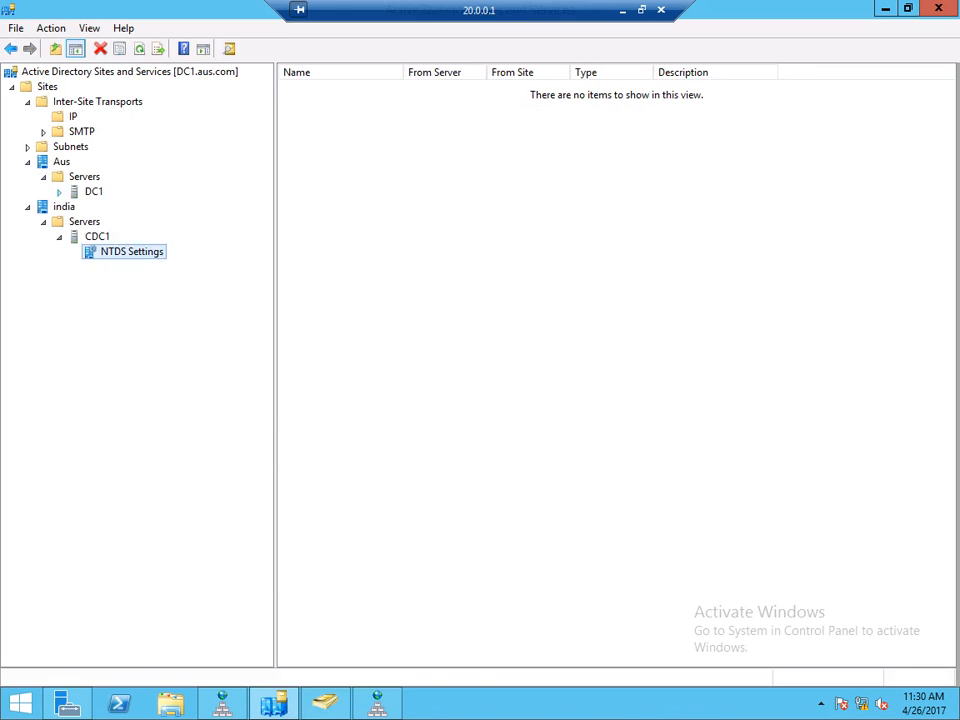
{"action": "left_click", "coordinate": [59, 192]}
{"action": "left_click", "coordinate": [131, 207]}
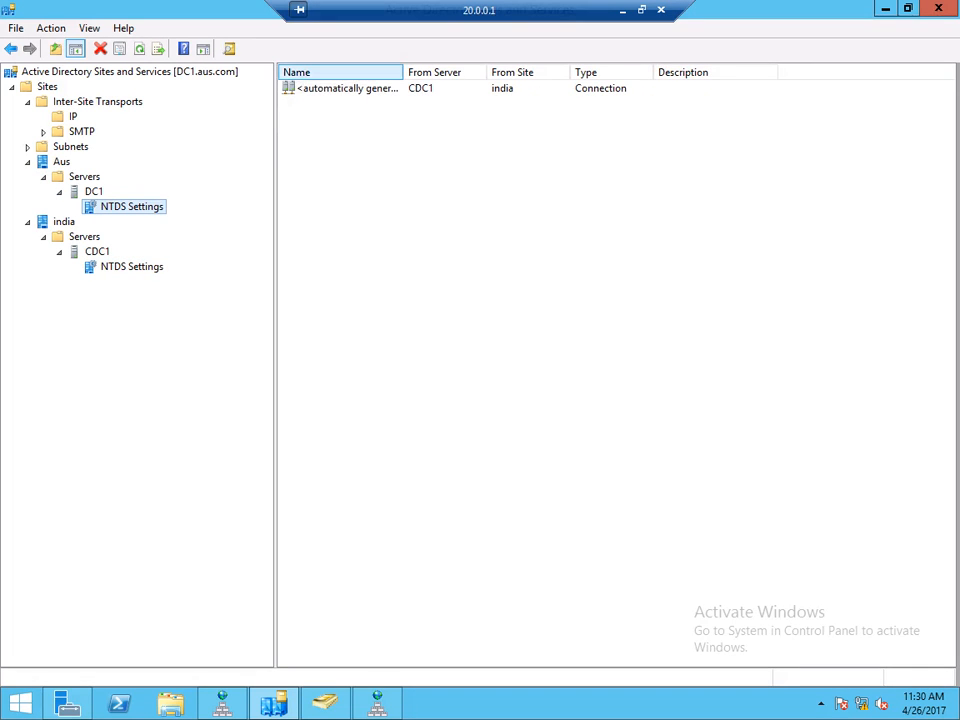
{"action": "left_click_drag", "start_coordinate": [405, 72], "coordinate": [439, 72]}
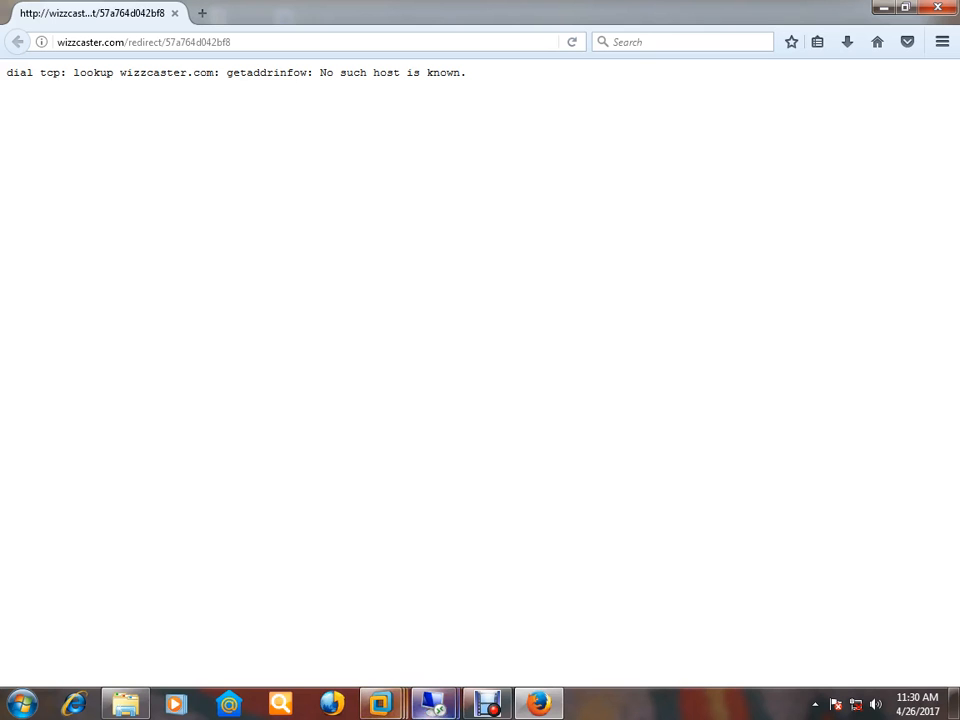
- In the 10.0.0.101 session, minimize DNS Manager and Server Manager to reach Sites and Services
{"action": "mouse_move", "coordinate": [433, 703]}
{"action": "left_click", "coordinate": [533, 600]}
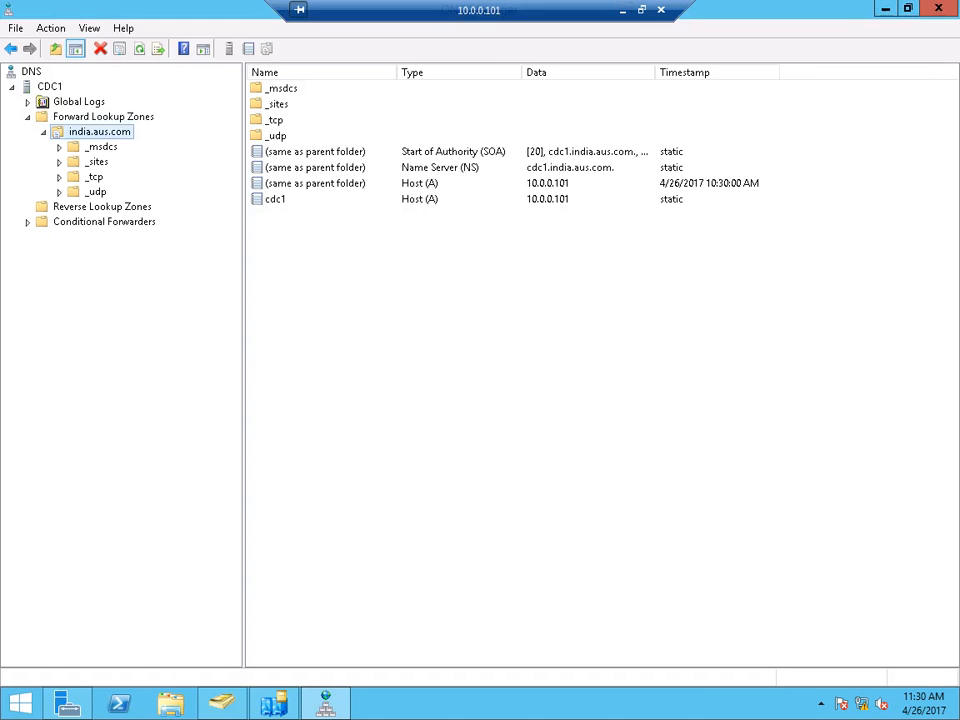
{"action": "left_click", "coordinate": [885, 9]}
{"action": "left_click", "coordinate": [885, 9]}
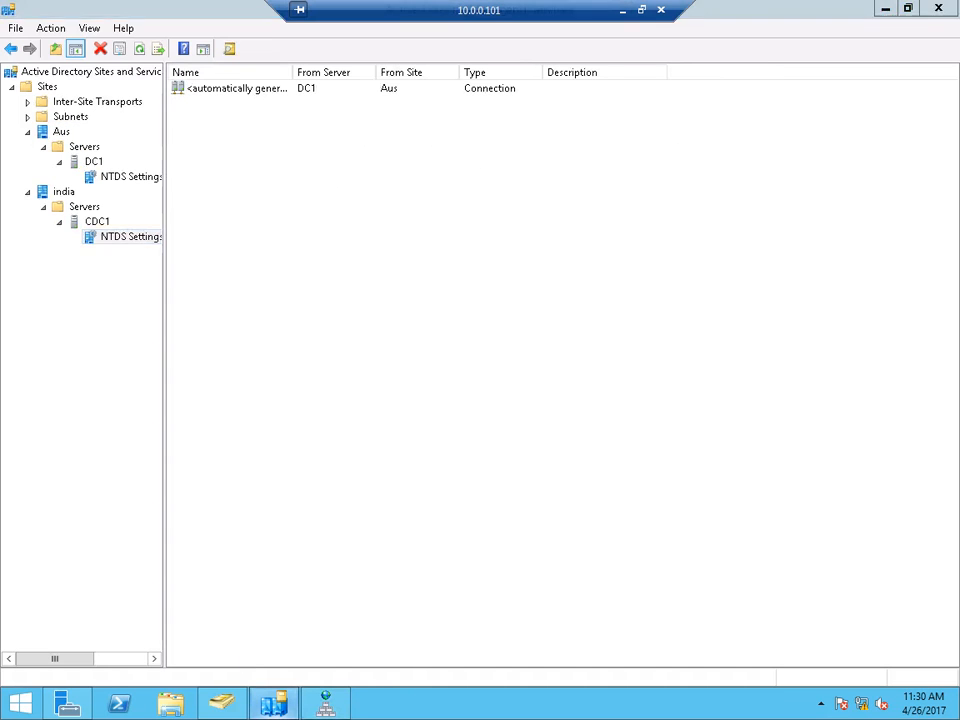
{"action": "left_click", "coordinate": [885, 9]}
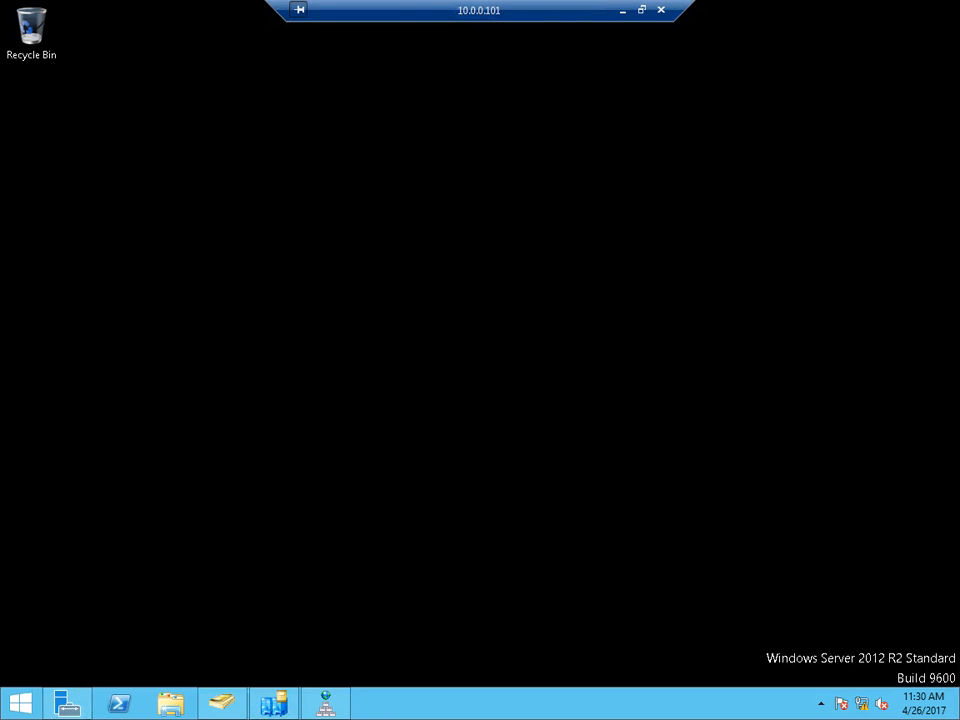
{"action": "left_click", "coordinate": [274, 704]}
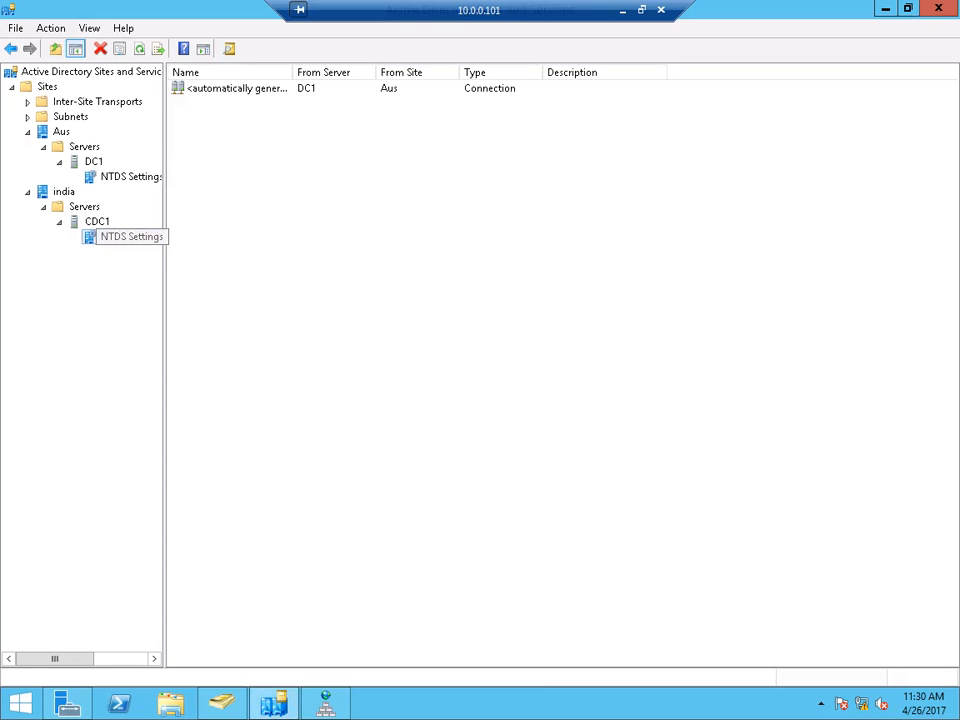
- Select CDC1's automatically generated connection, widen the Name column, and compare DC1's and CDC1's NTDS Settings
{"action": "left_click", "coordinate": [389, 88]}
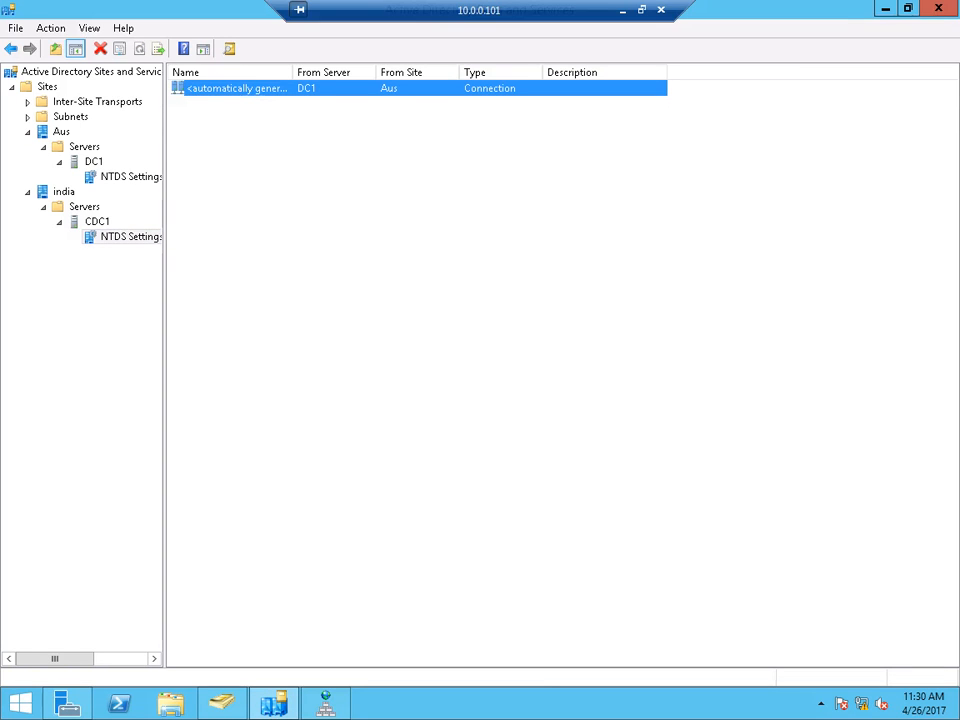
{"action": "left_click_drag", "start_coordinate": [293, 72], "coordinate": [332, 72]}
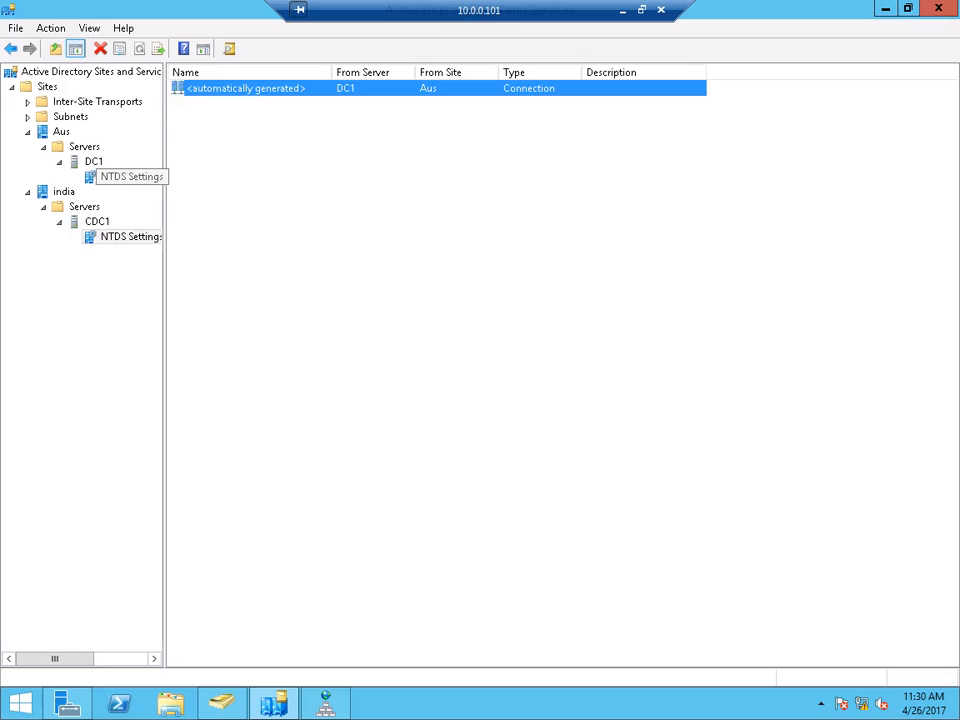
{"action": "left_click", "coordinate": [130, 177]}
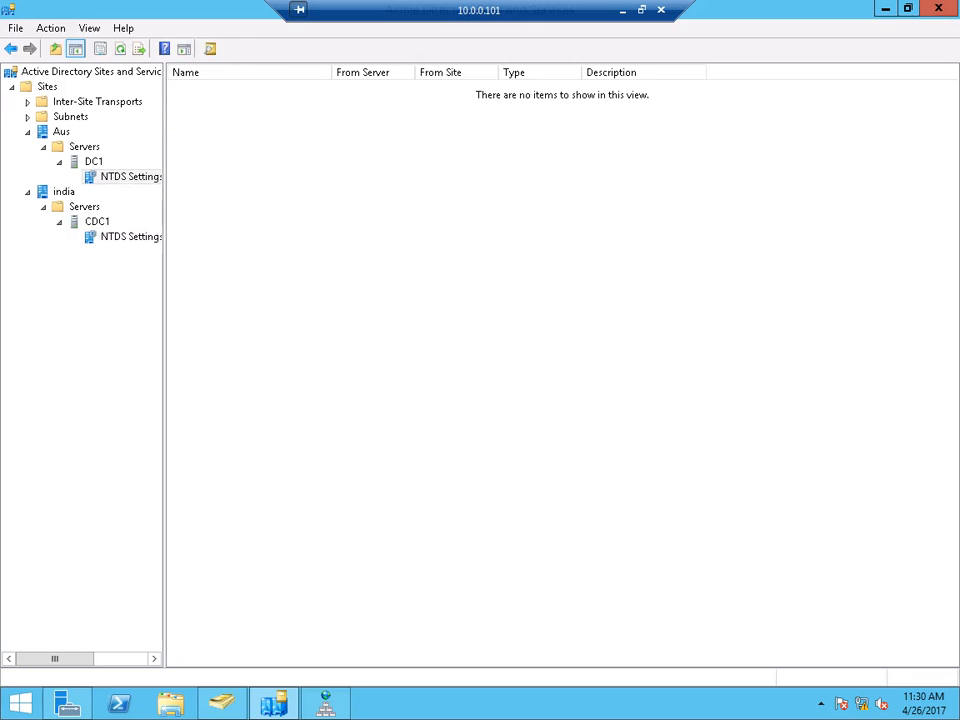
{"action": "left_click", "coordinate": [130, 236]}
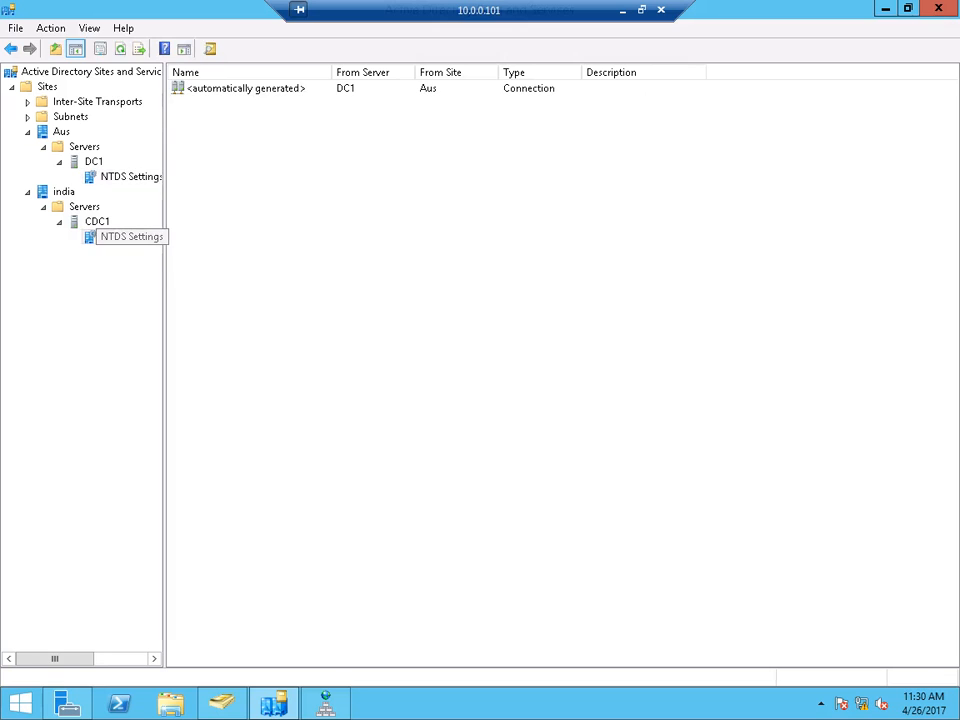
{"action": "left_click", "coordinate": [130, 177]}
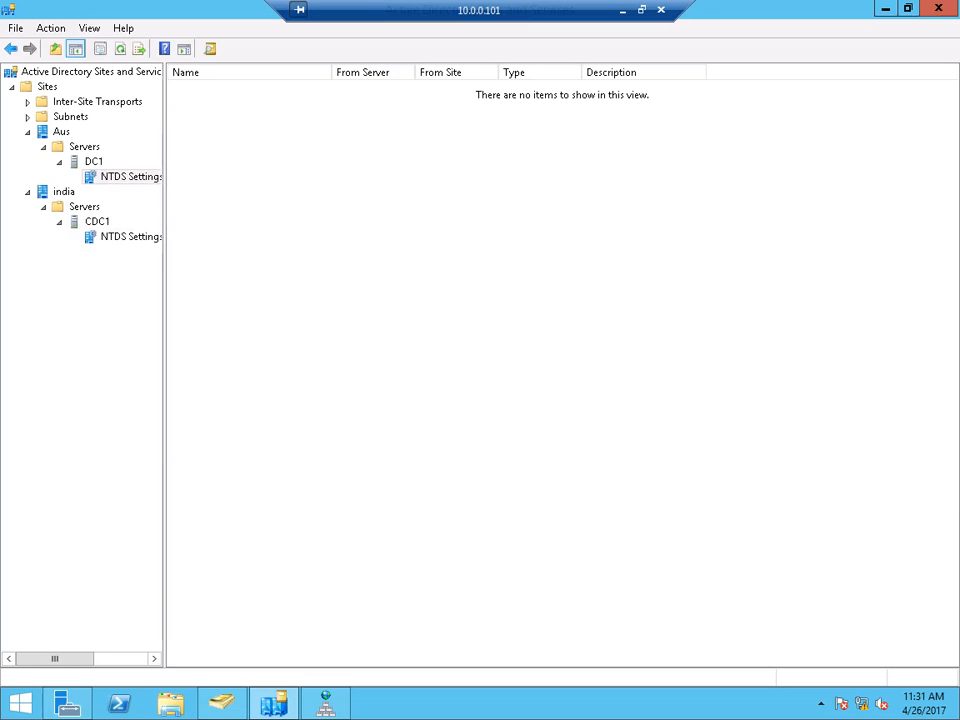
{"action": "left_click", "coordinate": [130, 237]}
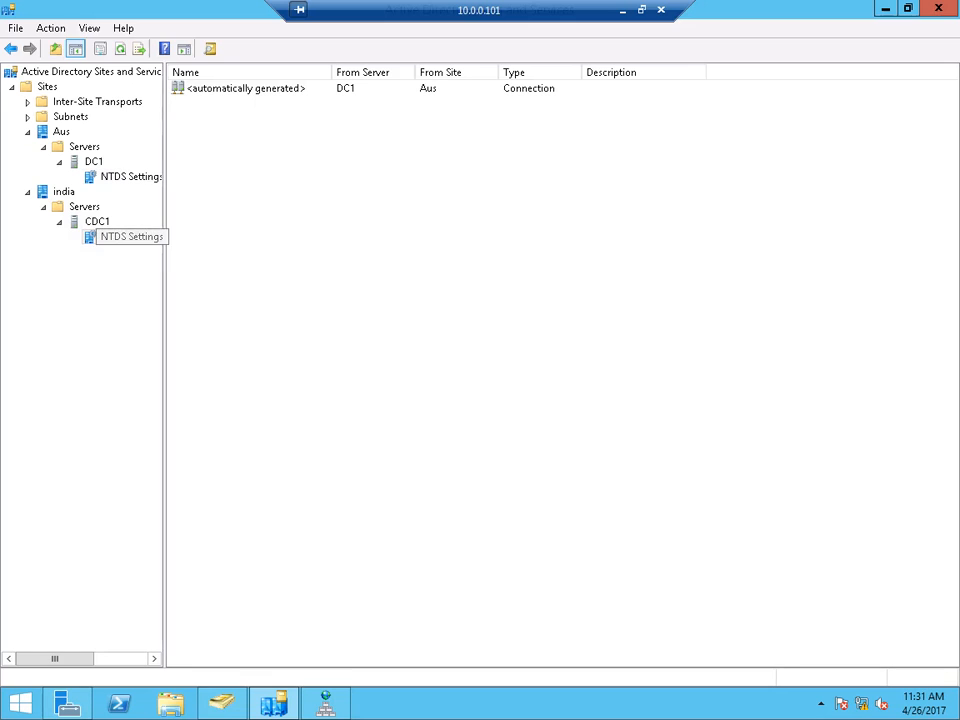
- Run Check Replication Topology on CDC1's NTDS Settings, dismiss the message, and refresh the connections
{"action": "right_click", "coordinate": [130, 237]}
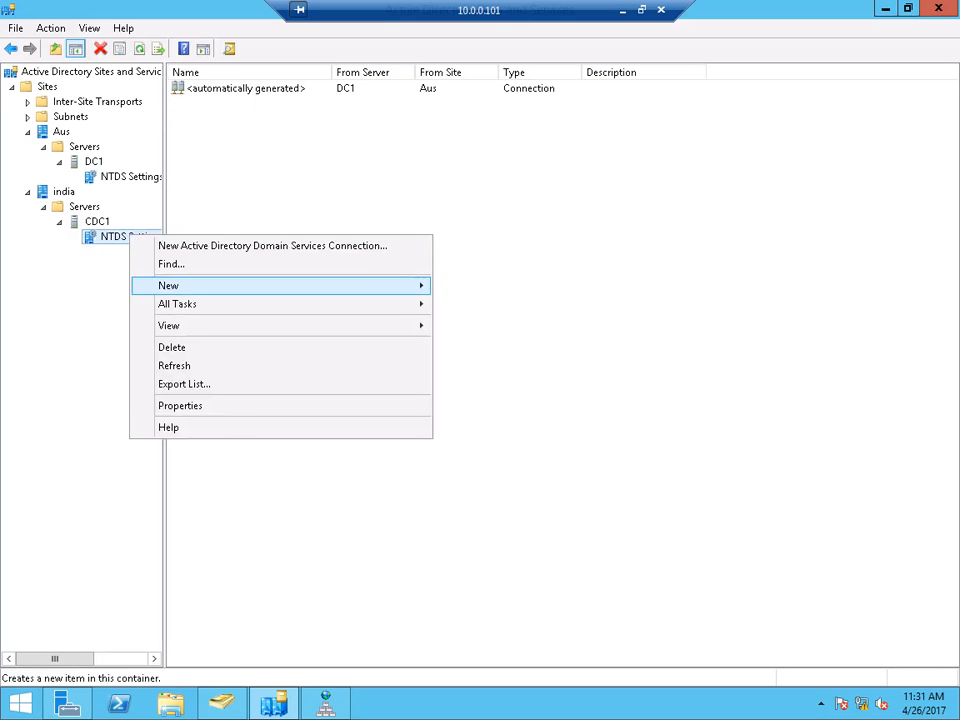
{"action": "mouse_move", "coordinate": [177, 303]}
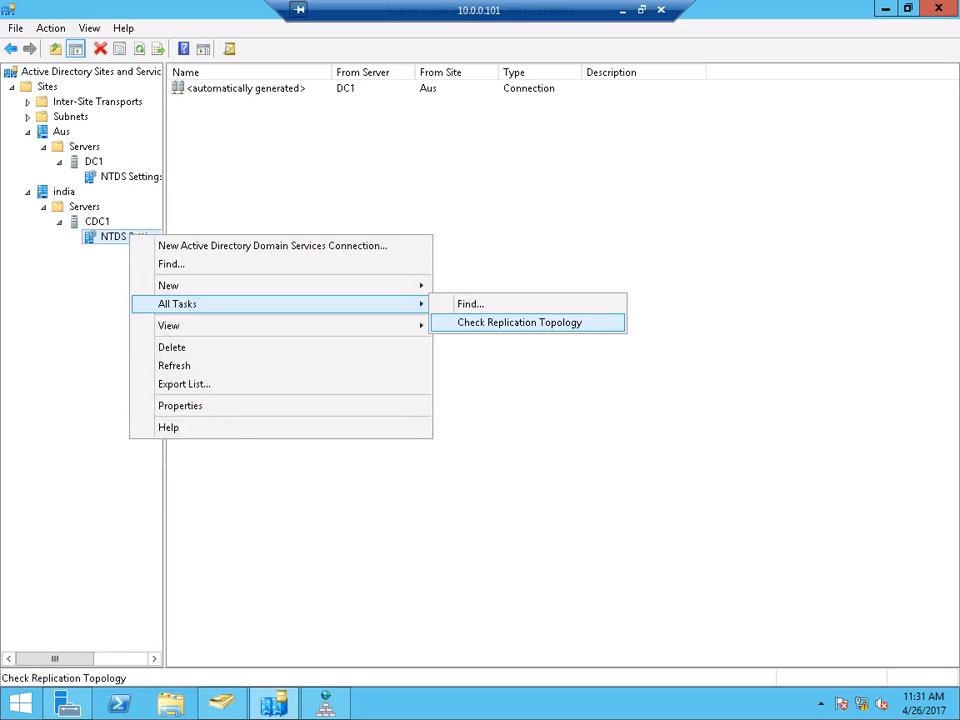
{"action": "key", "text": "Return"}
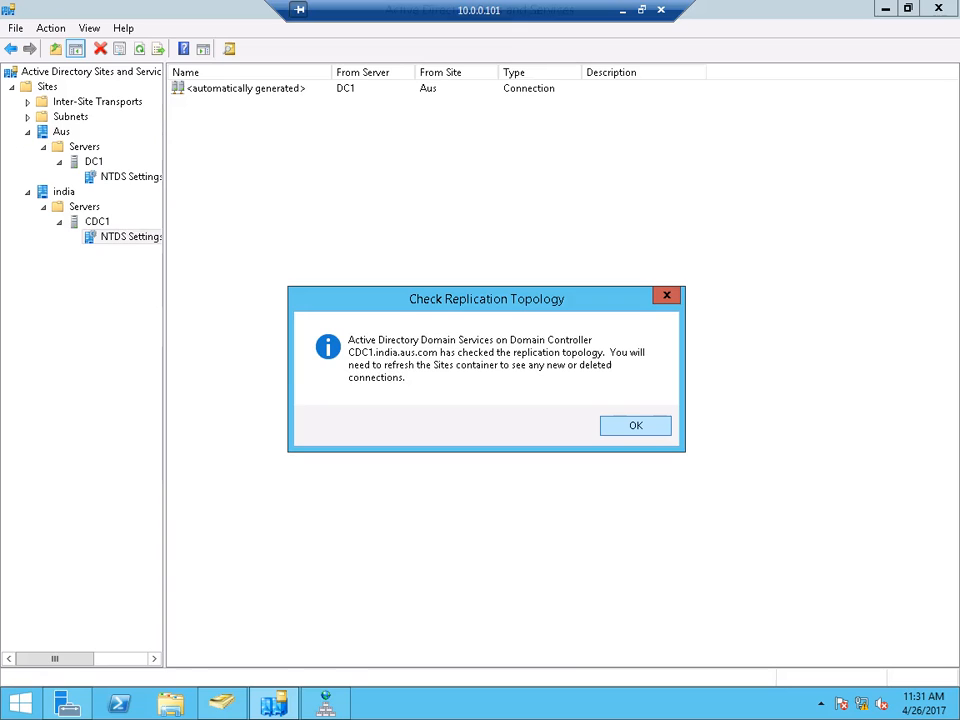
{"action": "left_click", "coordinate": [636, 425]}
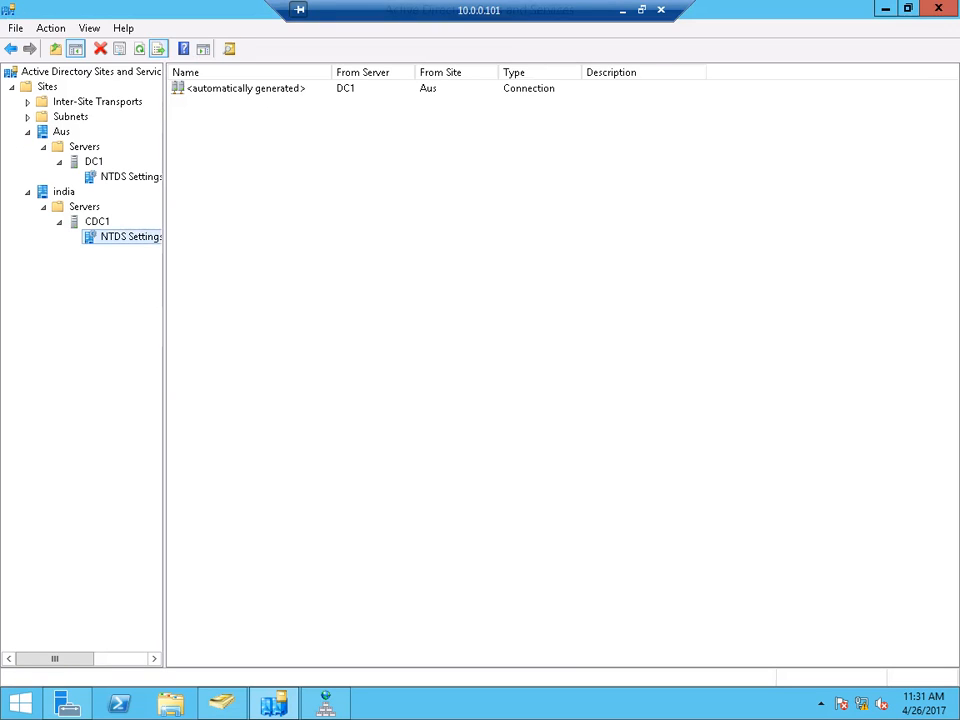
{"action": "left_click", "coordinate": [139, 48]}
{"action": "left_click", "coordinate": [622, 10]}
- In the 20.0.0.1 session, run Check Replication Topology on DC1's NTDS Settings and dismiss the message
{"action": "mouse_move", "coordinate": [433, 704]}
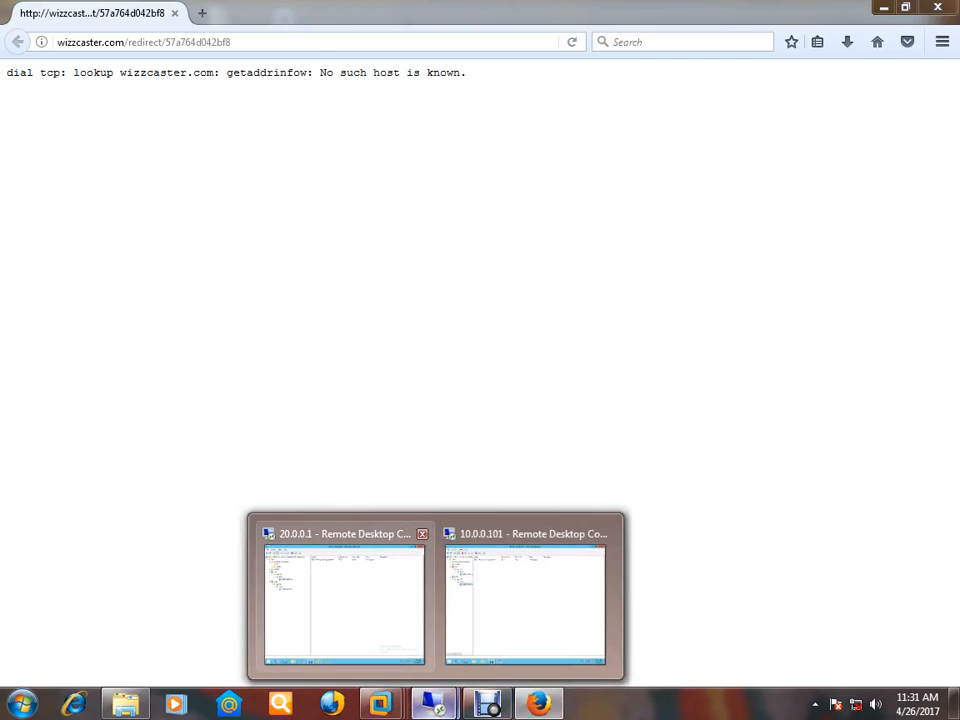
{"action": "left_click", "coordinate": [344, 600]}
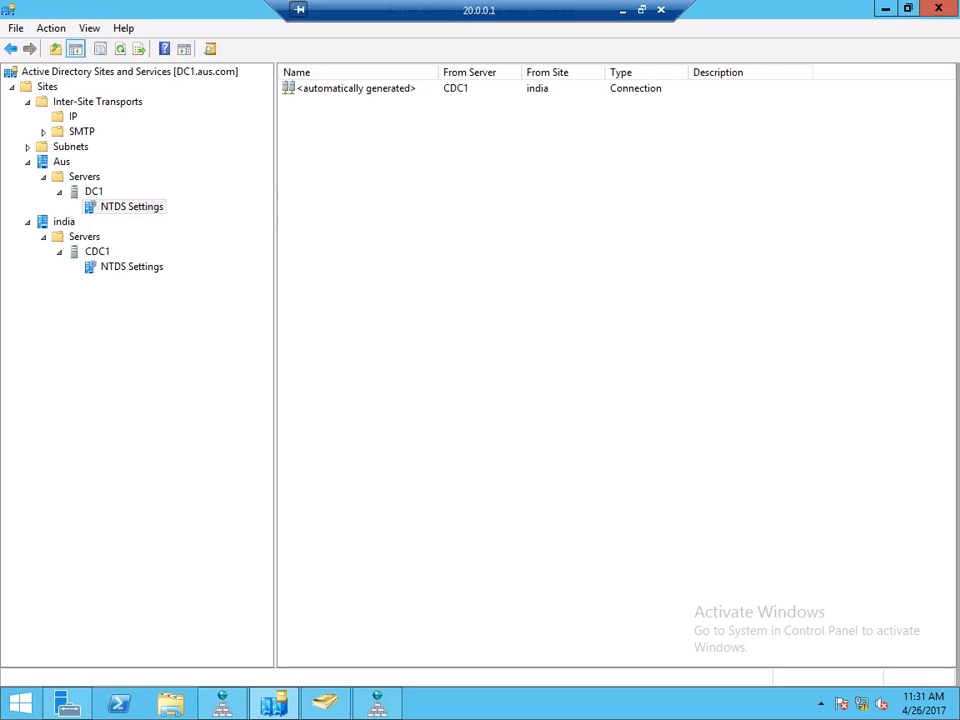
{"action": "right_click", "coordinate": [118, 205]}
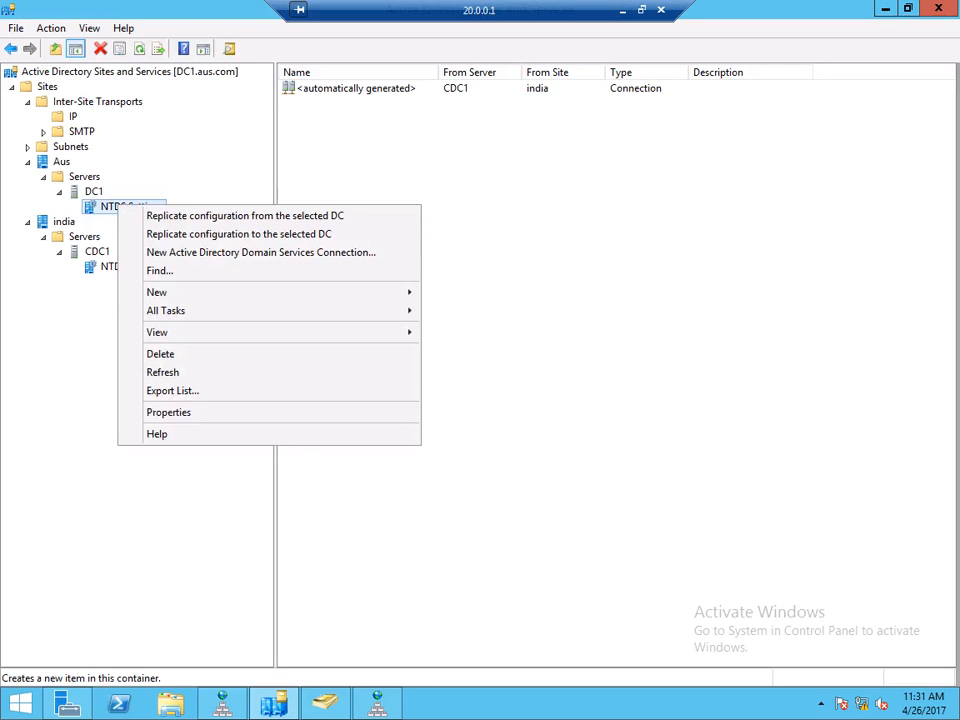
{"action": "key", "text": "Down"}
{"action": "key", "text": "Right"}
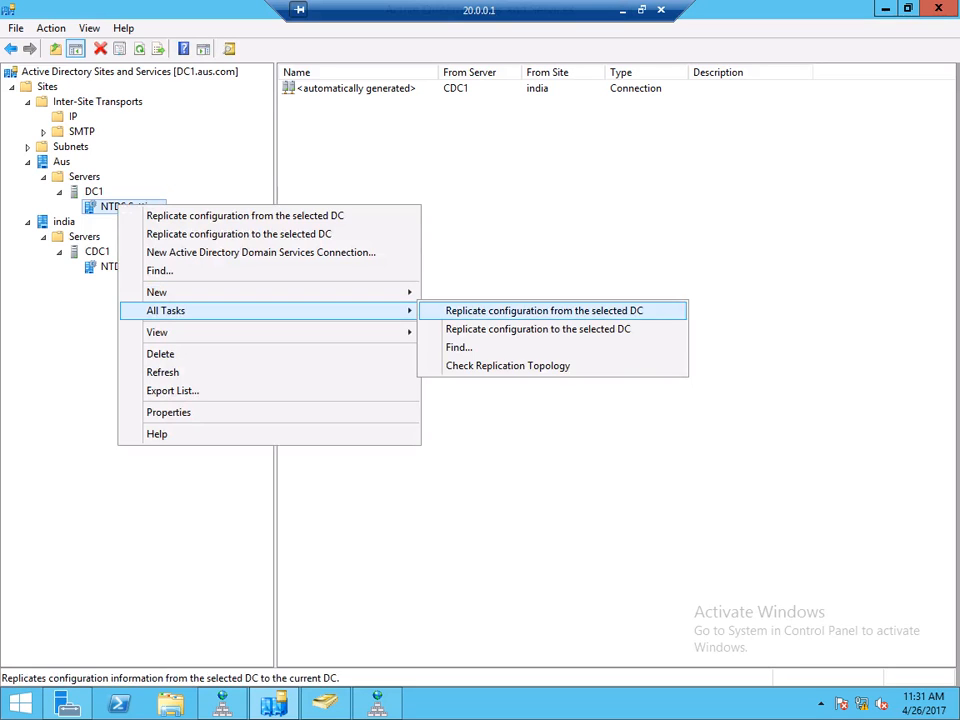
{"action": "key", "text": "Down"}
{"action": "key", "text": "Down"}
{"action": "key", "text": "Down"}
{"action": "key", "text": "Return"}
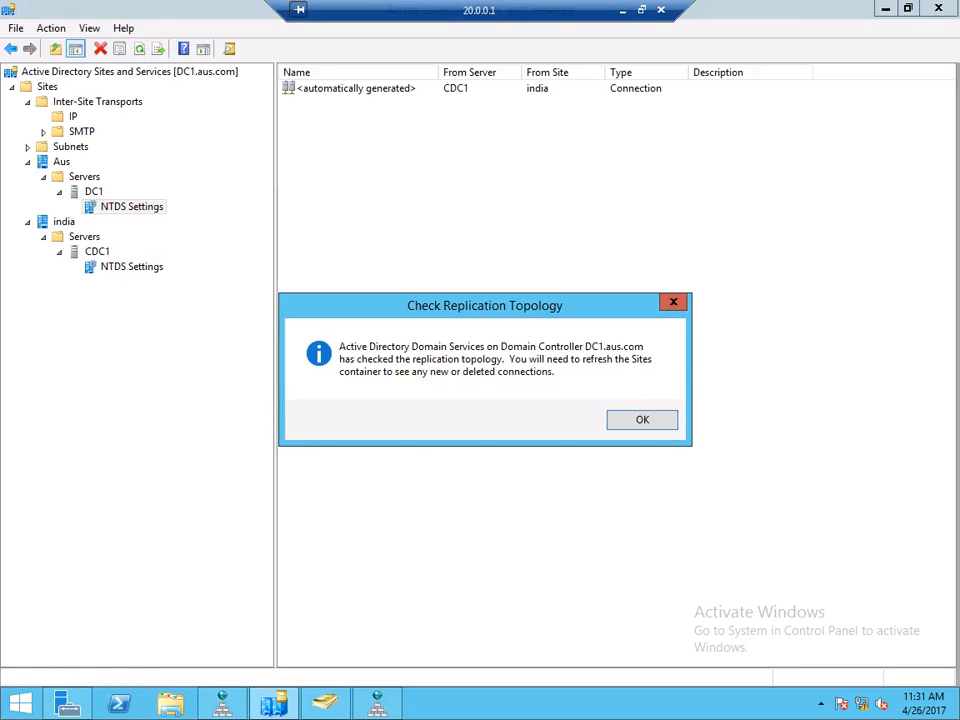
{"action": "key", "text": "Return"}
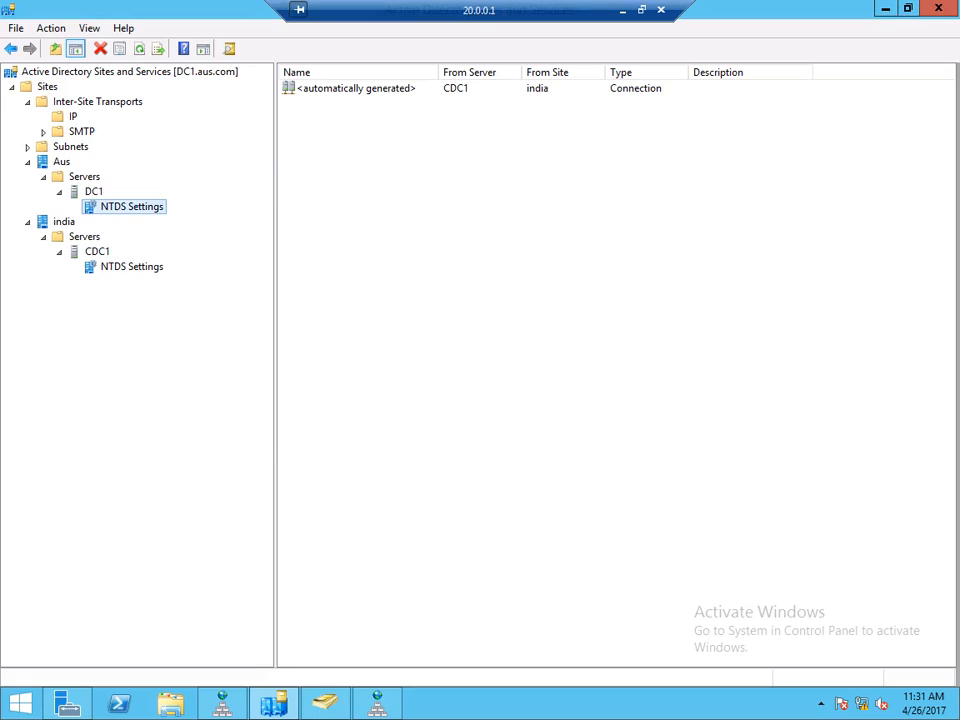
- Refresh the connection lists of CDC1's and DC1's NTDS Settings
{"action": "left_click", "coordinate": [139, 49]}
{"action": "left_click", "coordinate": [131, 267]}
{"action": "left_click", "coordinate": [139, 49]}
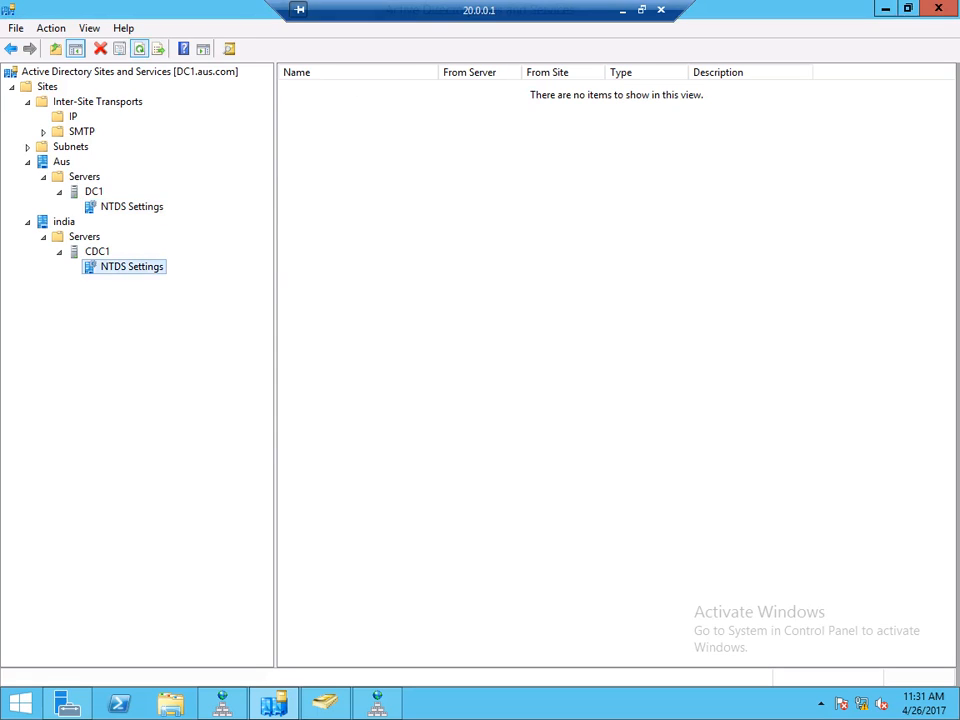
{"action": "left_click", "coordinate": [139, 49]}
{"action": "left_click", "coordinate": [139, 49]}
{"action": "left_click", "coordinate": [131, 207]}
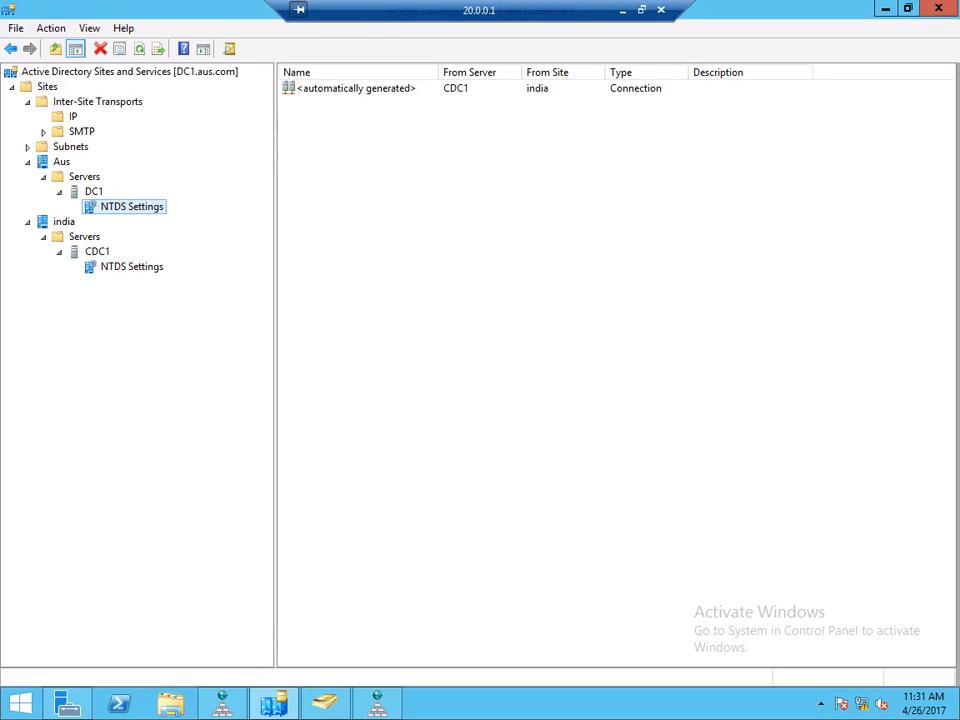
- Check the IP site links under Inter-Site Transports and CDC1's connections, then return to 10.0.0.101
{"action": "left_click", "coordinate": [97, 102]}
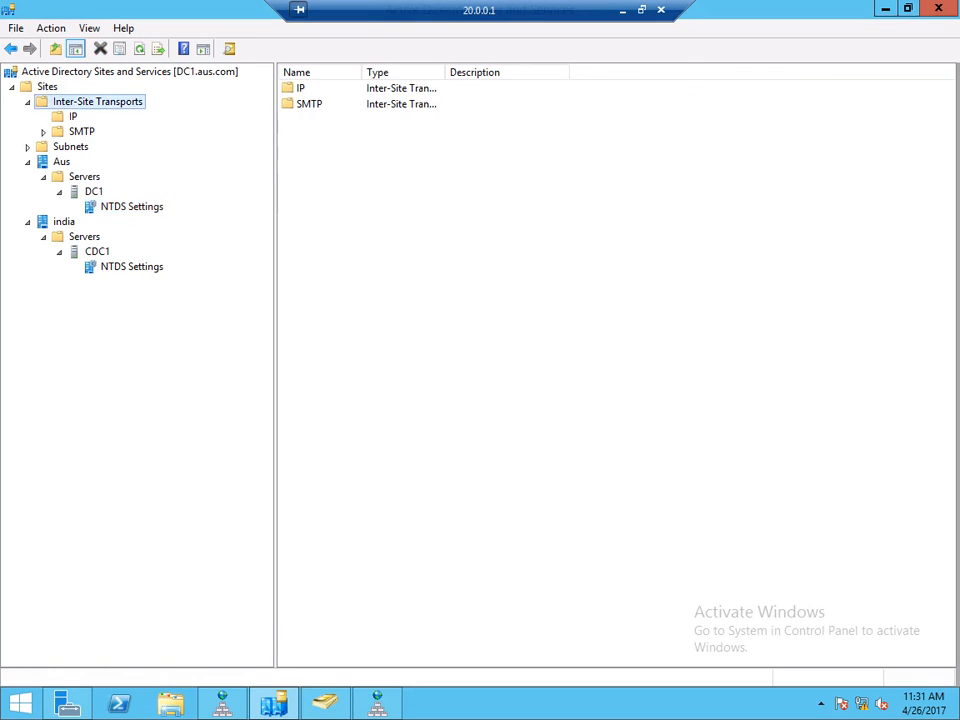
{"action": "left_click", "coordinate": [72, 117]}
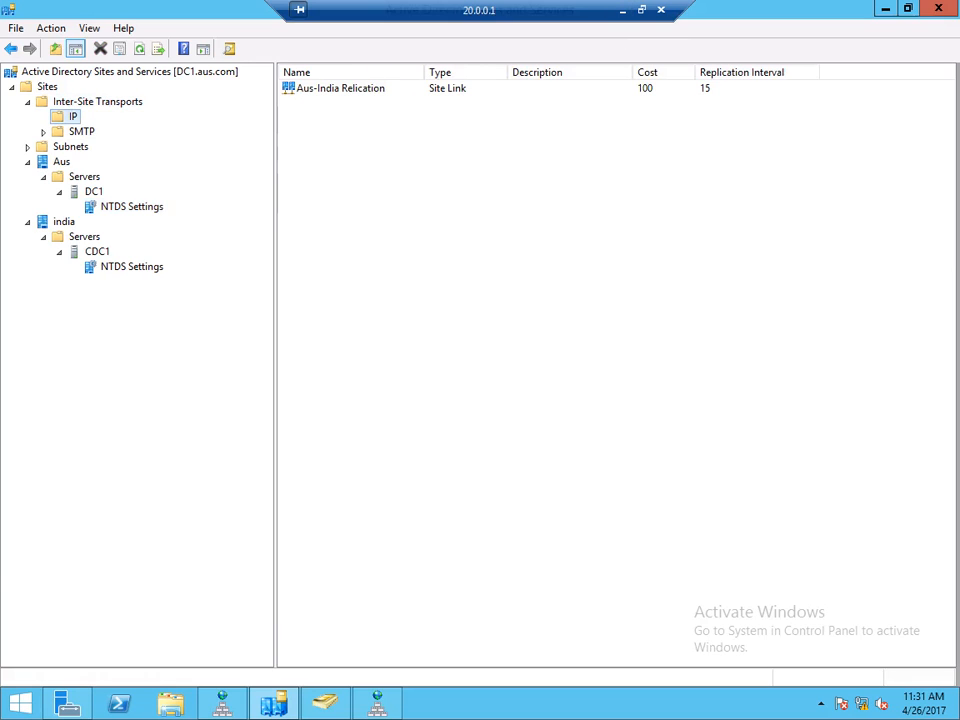
{"action": "left_click", "coordinate": [131, 267]}
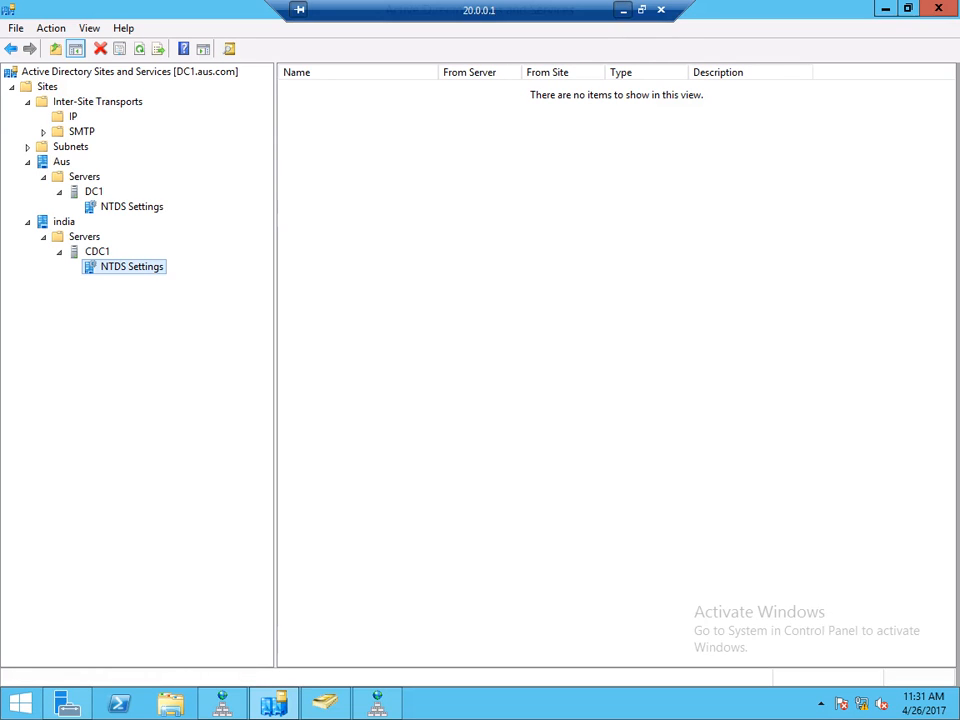
{"action": "left_click", "coordinate": [622, 9]}
{"action": "left_click", "coordinate": [488, 704]}
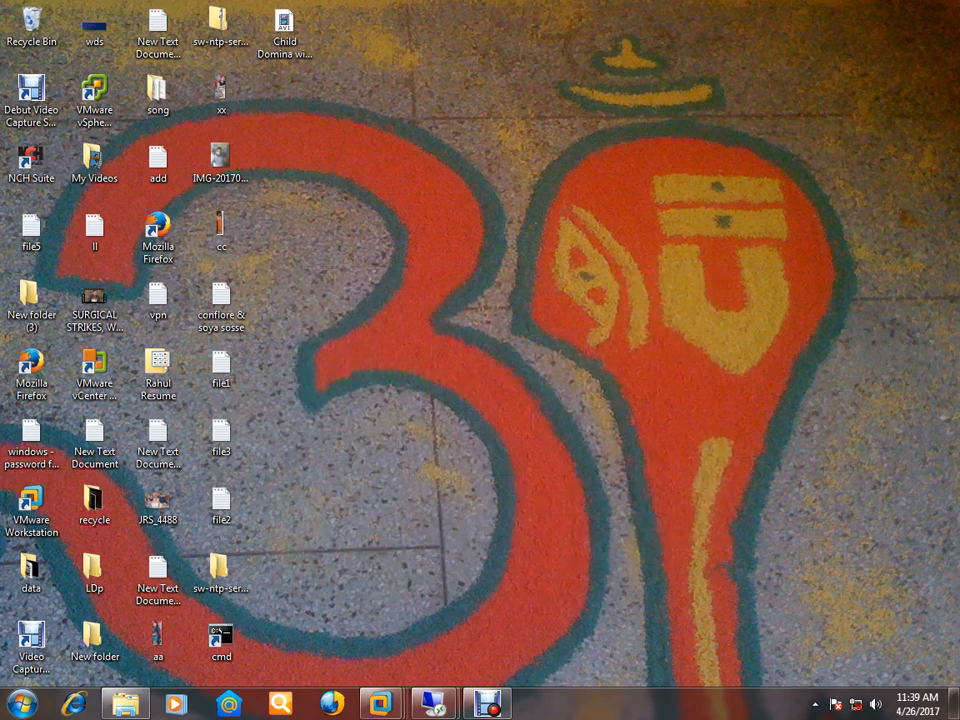
- Remove dc1.aus.com from the india.aus.com zone's Name Servers list
{"action": "mouse_move", "coordinate": [433, 704]}
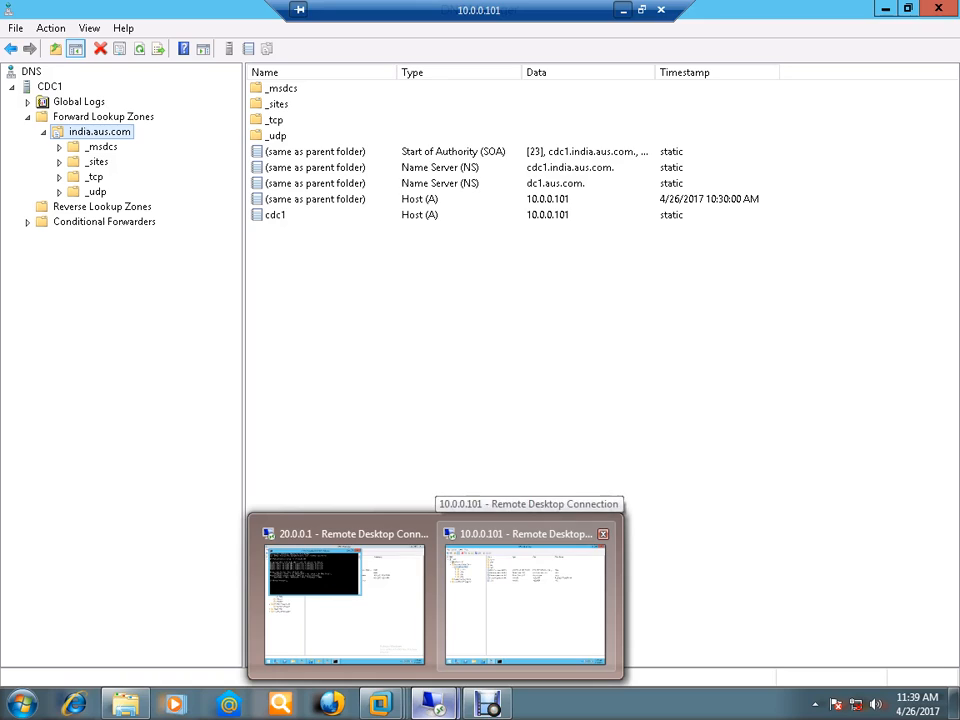
{"action": "left_click", "coordinate": [525, 600]}
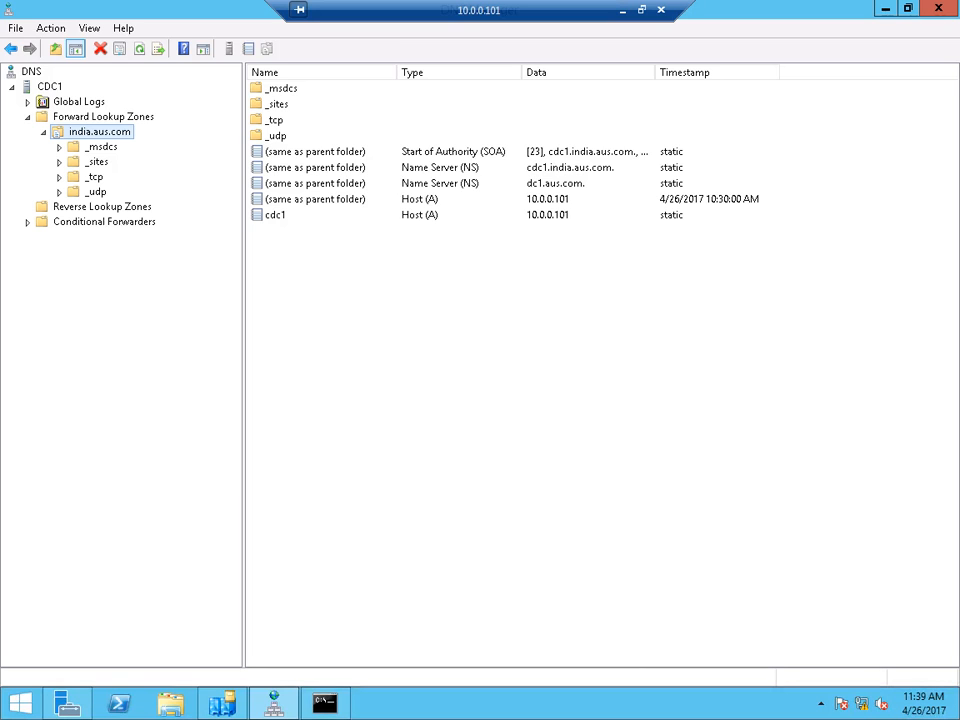
{"action": "right_click", "coordinate": [80, 130]}
{"action": "left_click", "coordinate": [110, 407]}
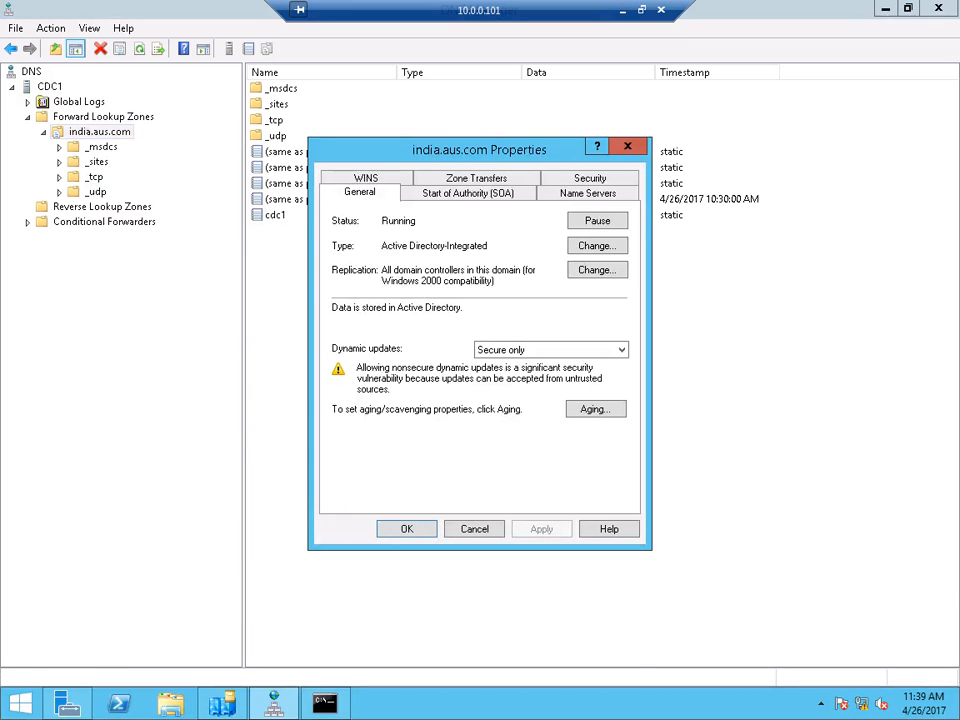
{"action": "left_click", "coordinate": [588, 193]}
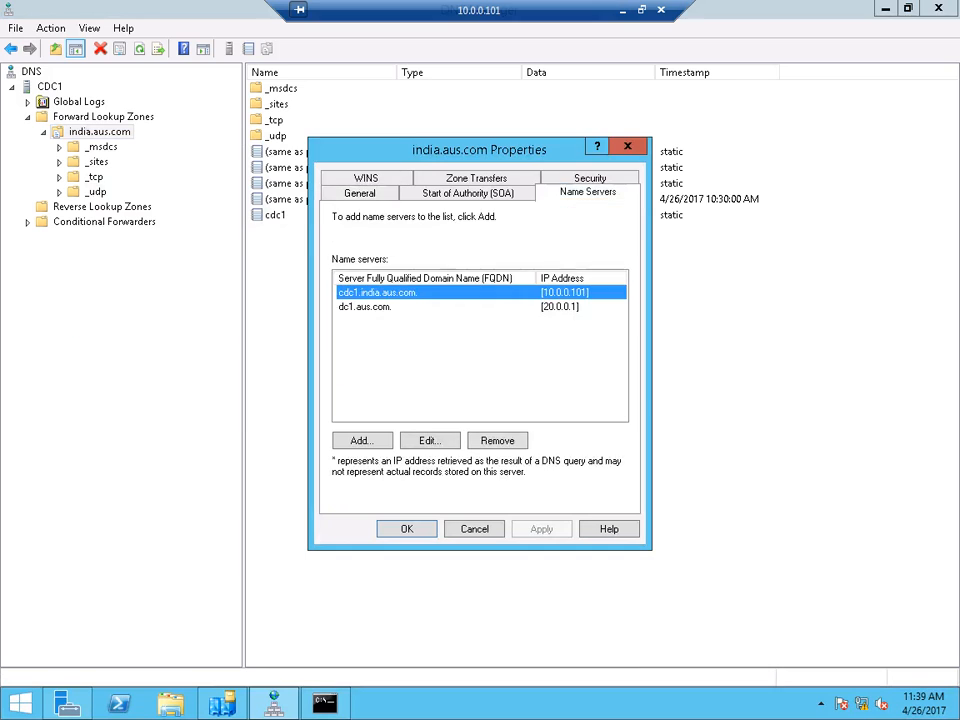
{"action": "left_click", "coordinate": [366, 307]}
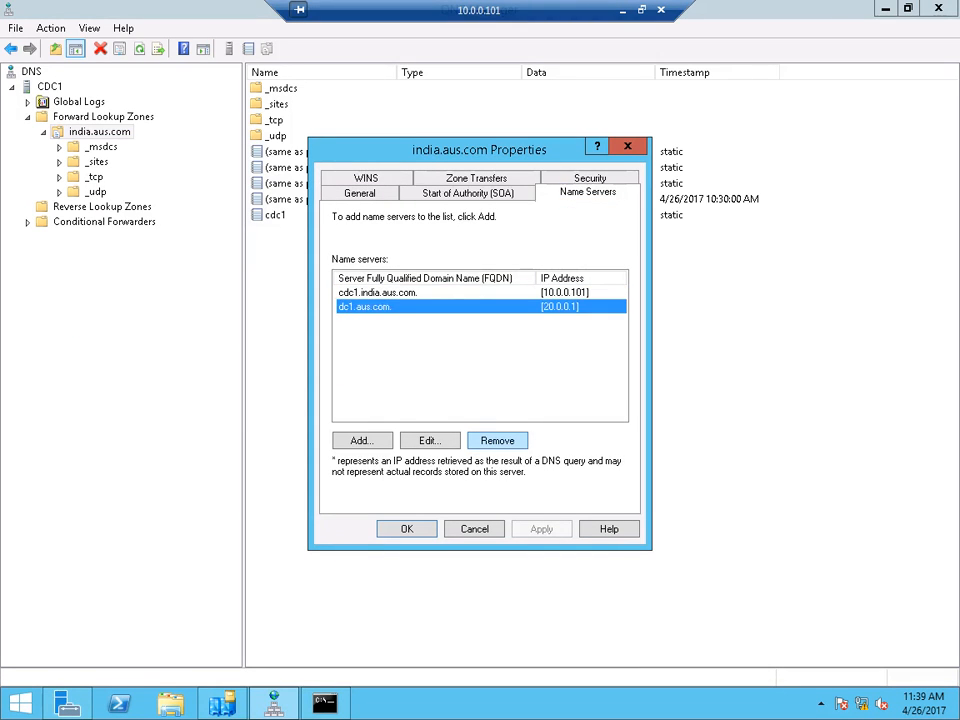
{"action": "left_click", "coordinate": [497, 440]}
- Change the cdc1.india.aus.com name server entry to dc1.aus.com and resolve it to 20.0.0.1
{"action": "left_click", "coordinate": [429, 440]}
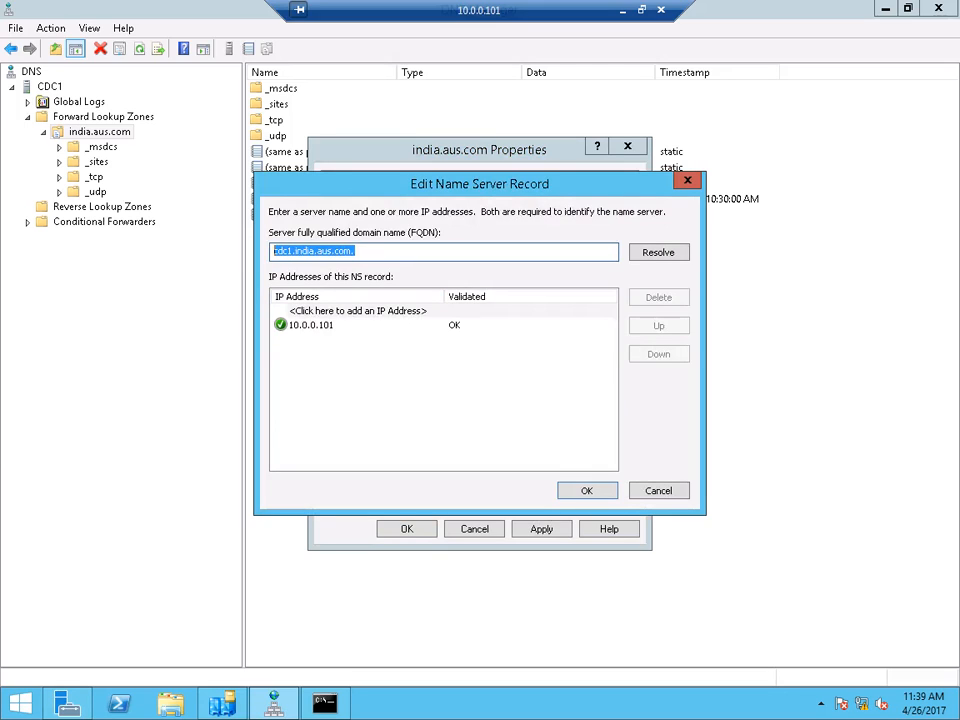
{"action": "type", "text": "dc1."}
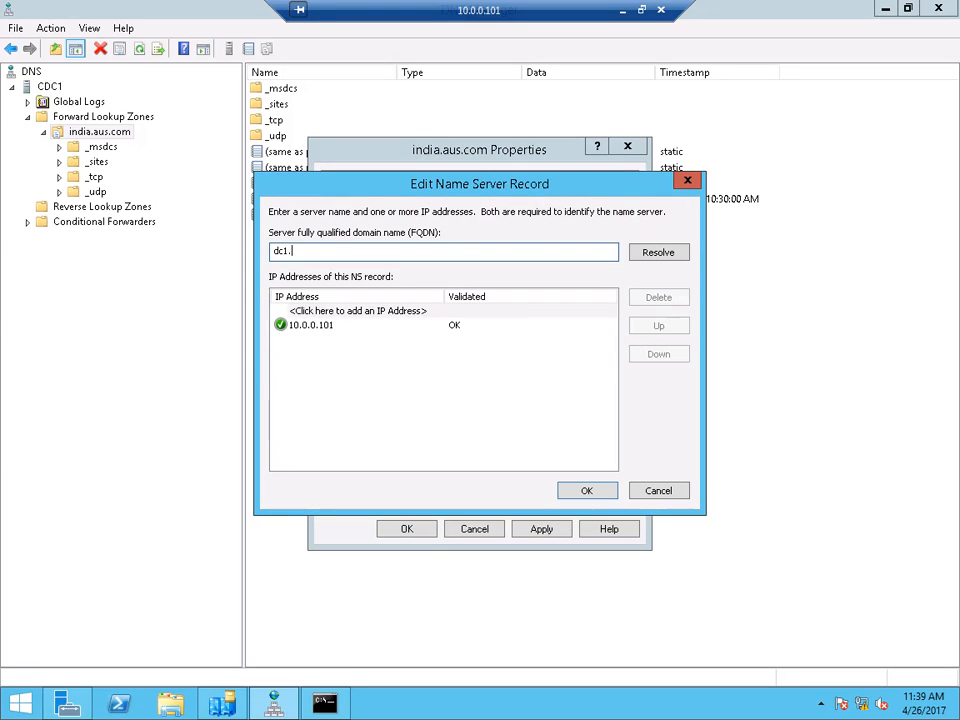
{"action": "type", "text": "aus.com"}
{"action": "key", "text": "Tab"}
{"action": "key", "text": "Return"}
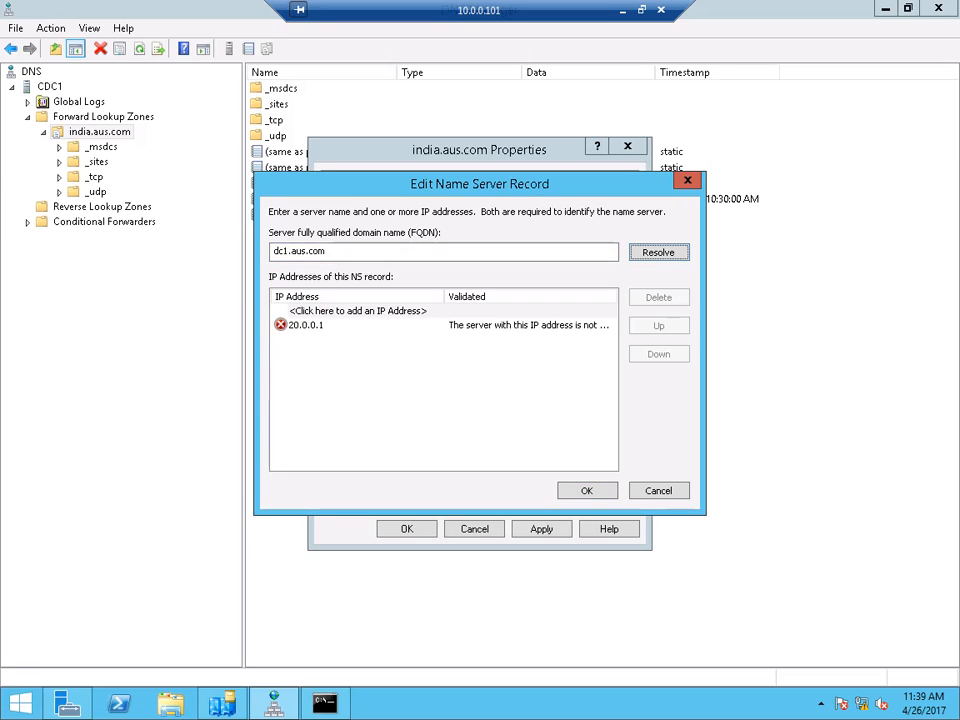
{"action": "left_click", "coordinate": [307, 325]}
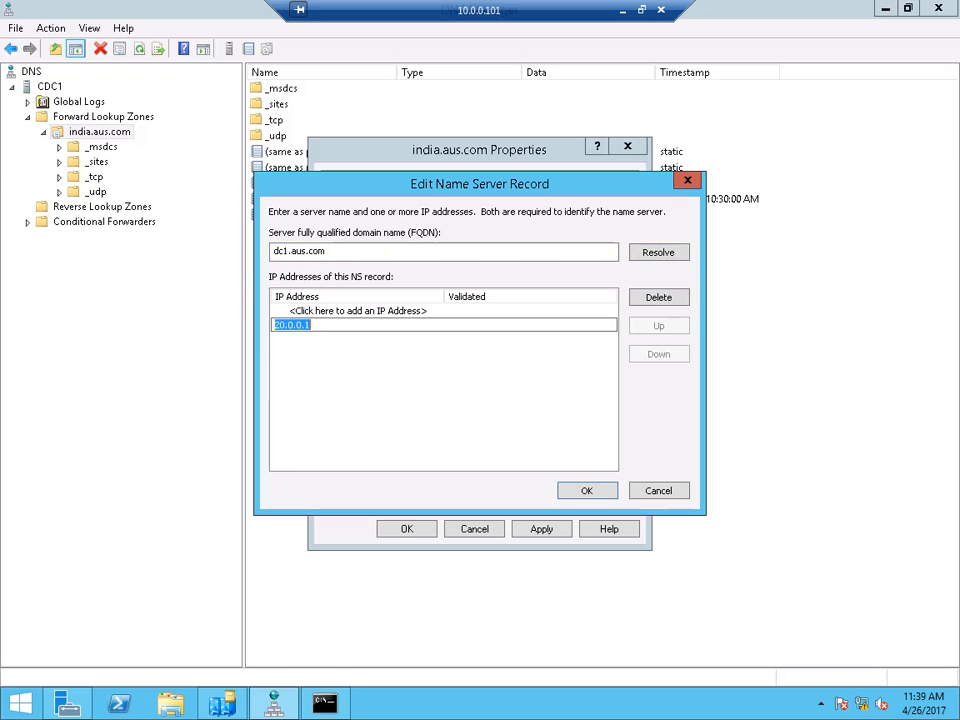
{"action": "left_click", "coordinate": [350, 311]}
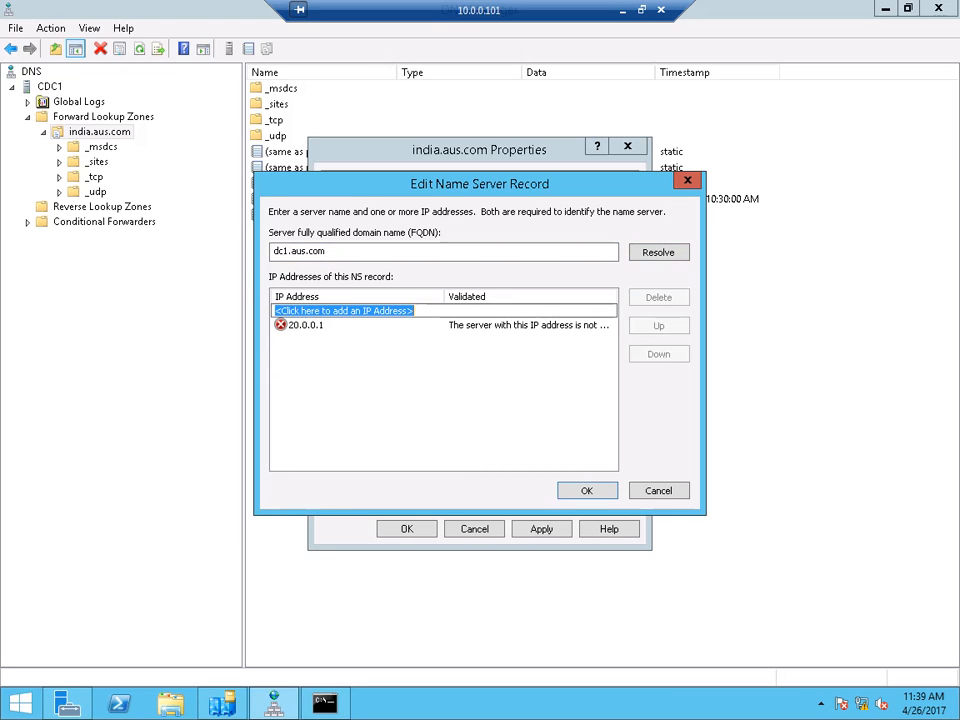
- Open a Command Prompt from the Run box with cmd
{"action": "key", "text": "super+r"}
{"action": "type", "text": "cmd"}
{"action": "key", "text": "Return"}
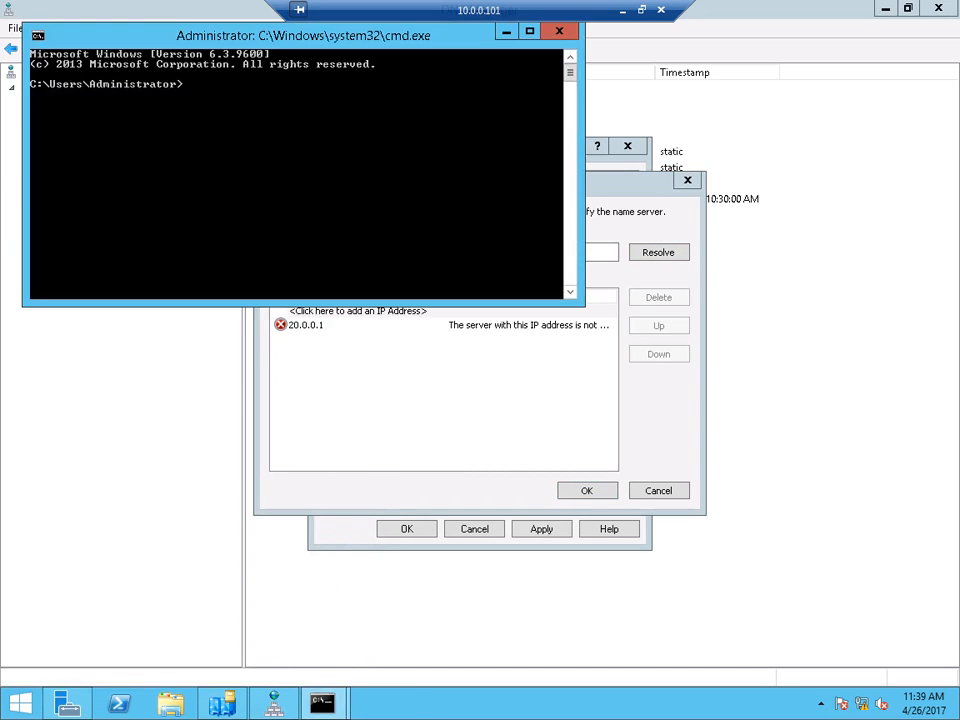
- Run nslookup 20.0.0.1, then open Network Connections with ncpa.cpl
{"action": "type", "text": "nslookup 20.0.0.1"}
{"action": "key", "text": "Return"}
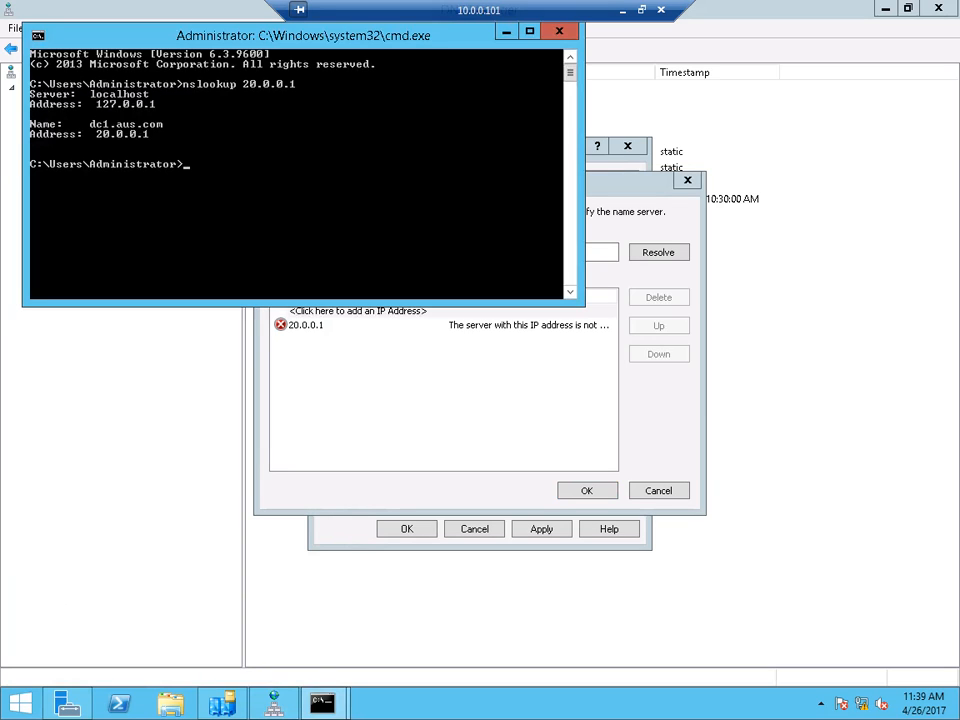
{"action": "key", "text": "super+r"}
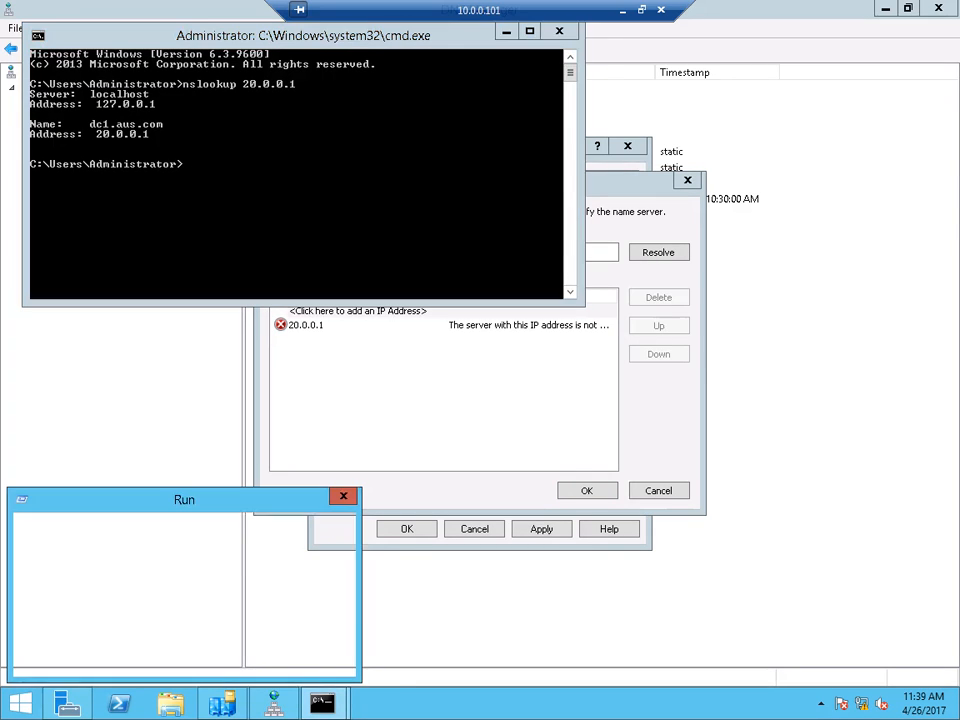
{"action": "type", "text": "ncpa.plc"}
{"action": "key", "text": "BackSpace"}
{"action": "key", "text": "BackSpace"}
{"action": "key", "text": "BackSpace"}
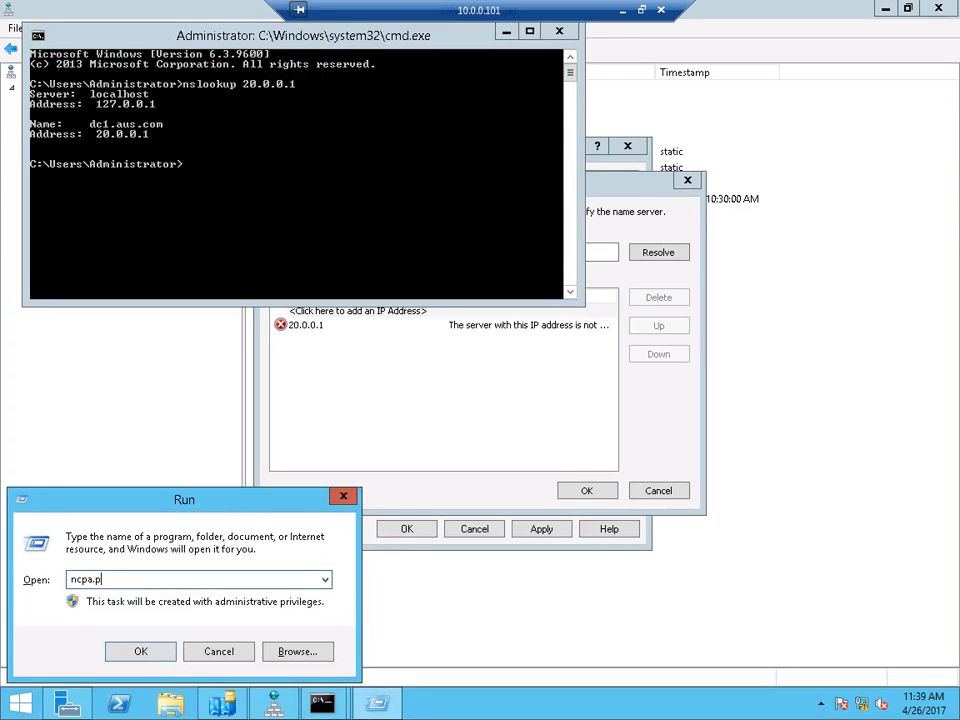
{"action": "type", "text": "cpl"}
{"action": "key", "text": "Return"}
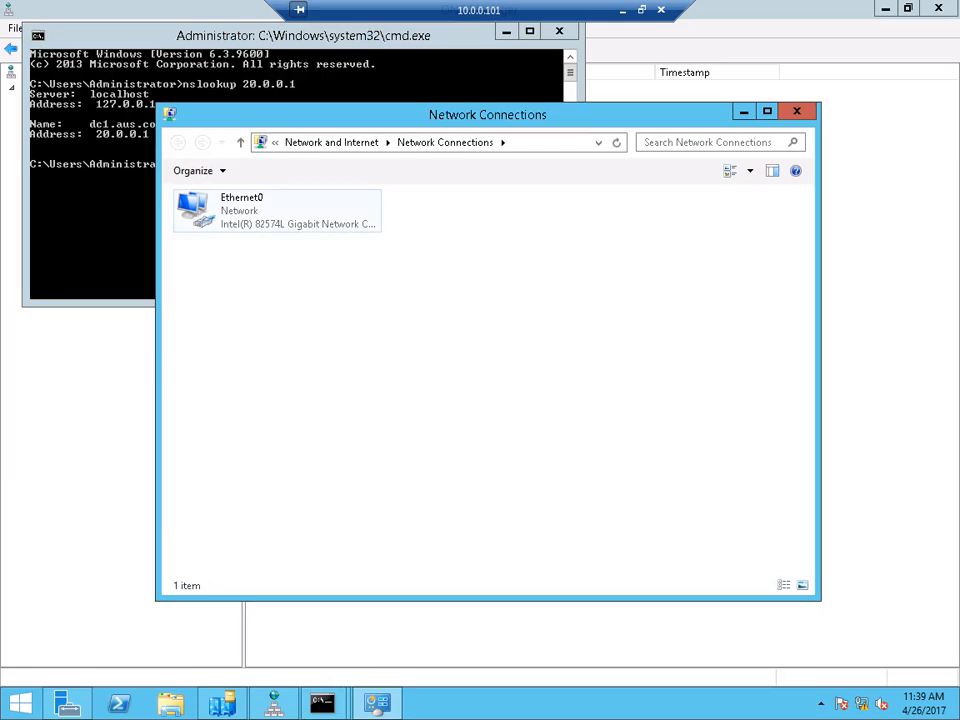
- Set Ethernet0's IPv4 preferred DNS server to 20.0.0.1, edit the alternate DNS, and save
{"action": "right_click", "coordinate": [260, 200]}
{"action": "left_click", "coordinate": [300, 350]}
{"action": "left_click", "coordinate": [311, 419]}
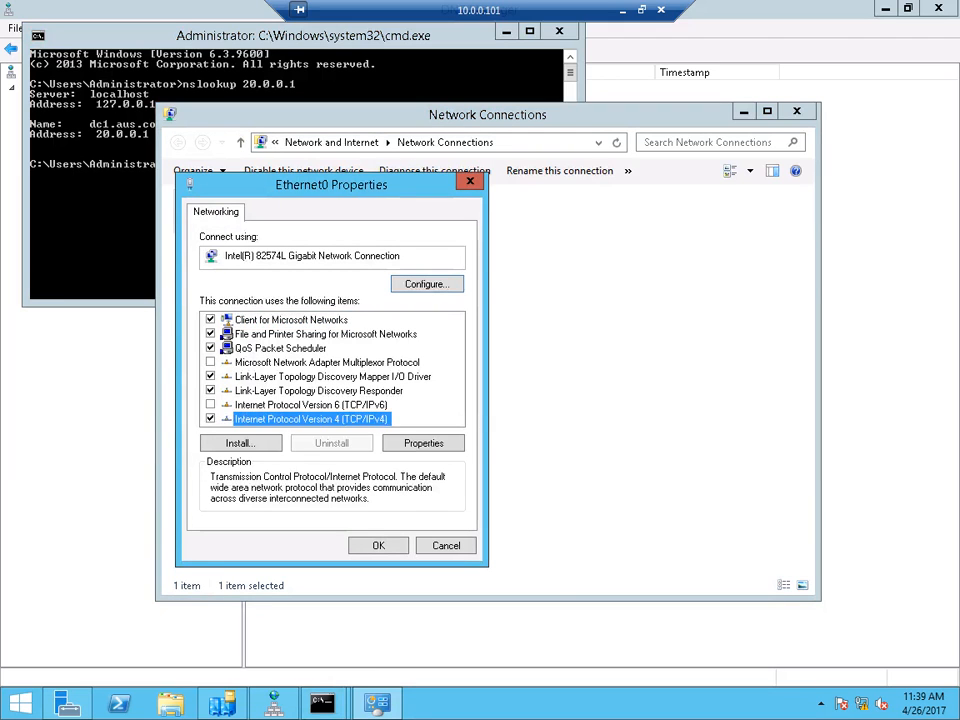
{"action": "left_click", "coordinate": [423, 443]}
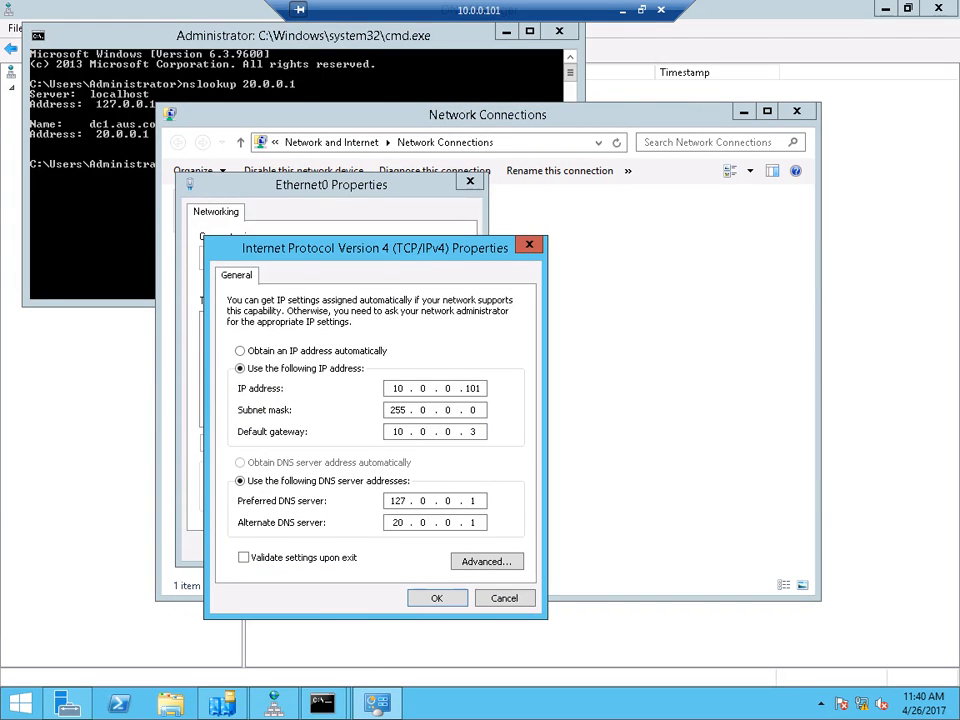
{"action": "left_click", "coordinate": [476, 501]}
{"action": "key", "text": "BackSpace"}
{"action": "key", "text": "BackSpace"}
{"action": "key", "text": "BackSpace"}
{"action": "key", "text": "BackSpace"}
{"action": "key", "text": "BackSpace"}
{"action": "key", "text": "BackSpace"}
{"action": "type", "text": "20.0.0.1"}
{"action": "key", "text": "Tab"}
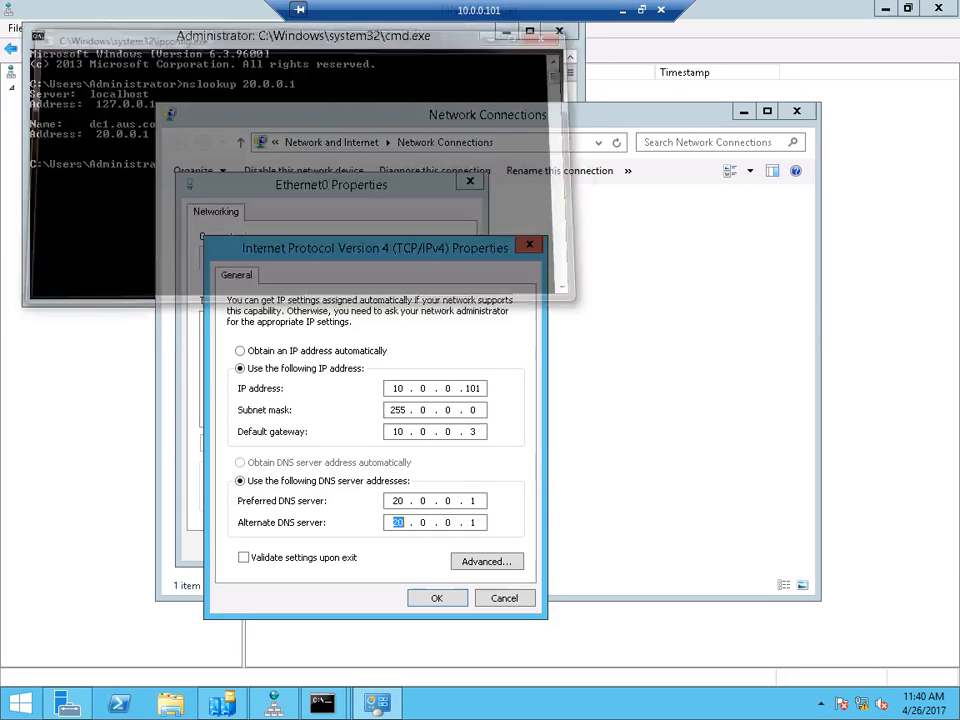
{"action": "left_click", "coordinate": [477, 523]}
{"action": "key", "text": "BackSpace"}
{"action": "key", "text": "BackSpace"}
{"action": "key", "text": "BackSpace"}
{"action": "key", "text": "BackSpace"}
{"action": "key", "text": "BackSpace"}
{"action": "key", "text": "BackSpace"}
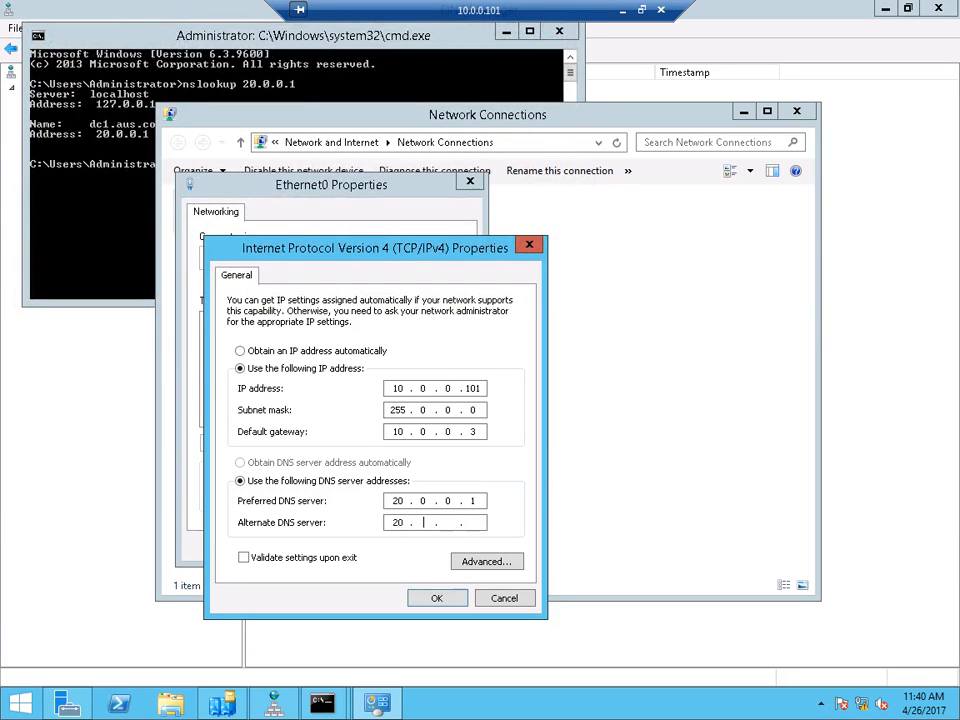
{"action": "key", "text": "Return"}
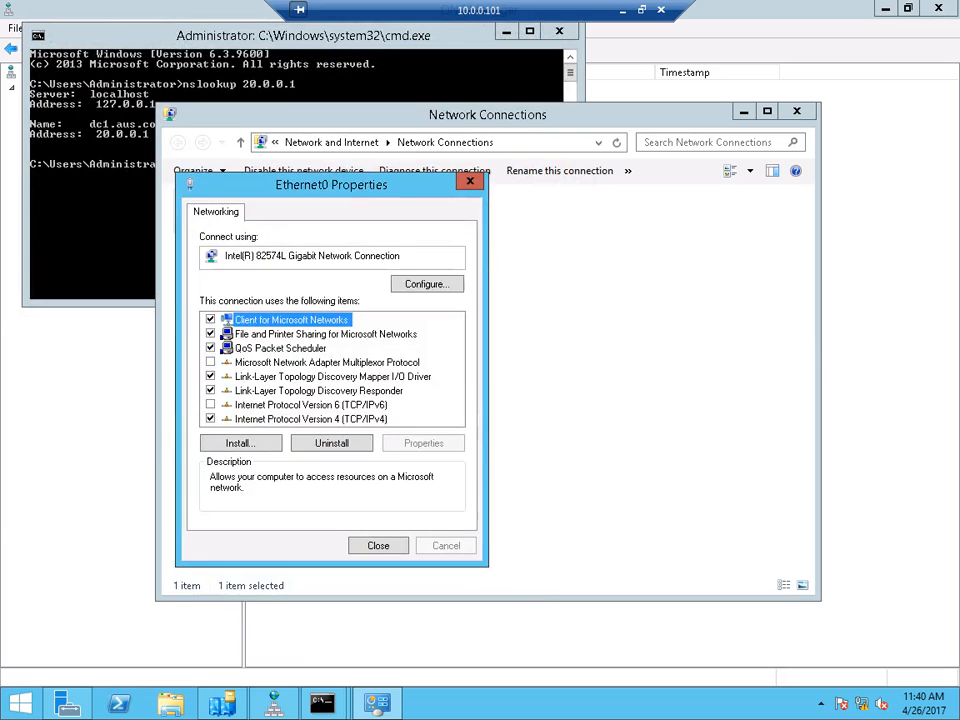
{"action": "key", "text": "Return"}
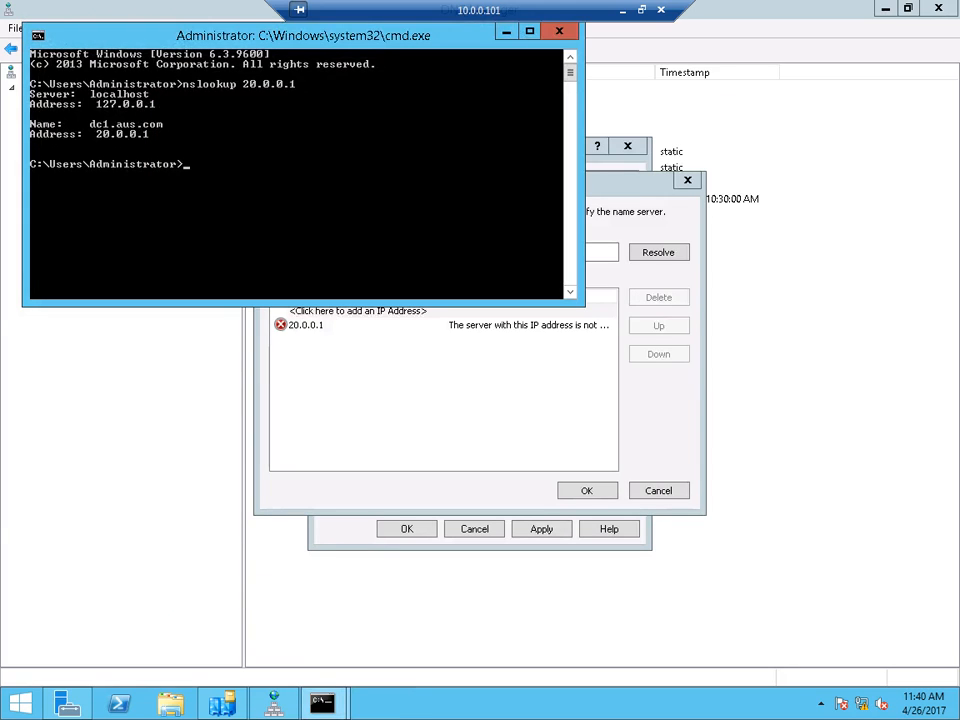
- Rerun nslookup 20.0.0.1 and go back to the Edit Name Server Record dialog
{"action": "key", "text": "Up"}
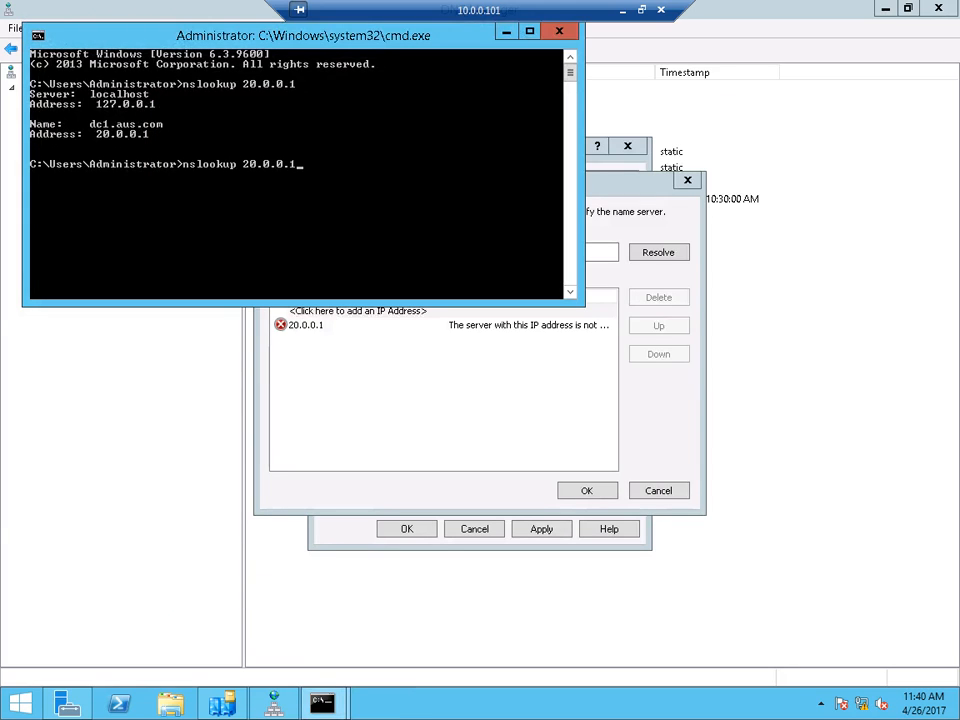
{"action": "key", "text": "Return"}
{"action": "left_click", "coordinate": [560, 31]}
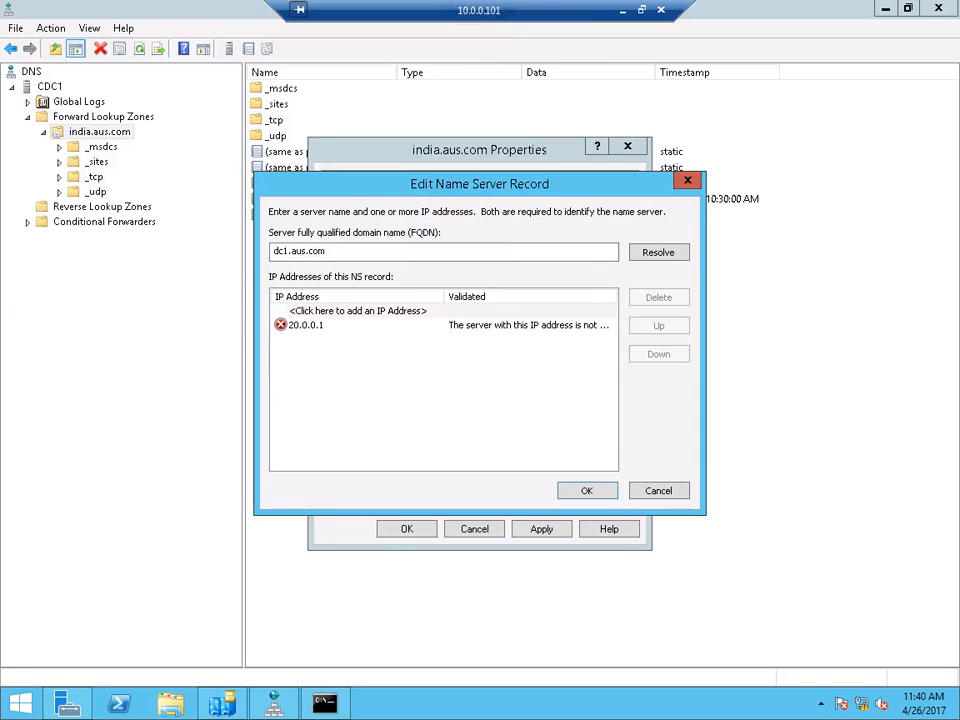
- Retry validating dc1.aus.com's 20.0.0.1 address in the name server editor, then cancel it
{"action": "left_click", "coordinate": [306, 325]}
{"action": "left_click", "coordinate": [659, 297]}
{"action": "left_click", "coordinate": [326, 251]}
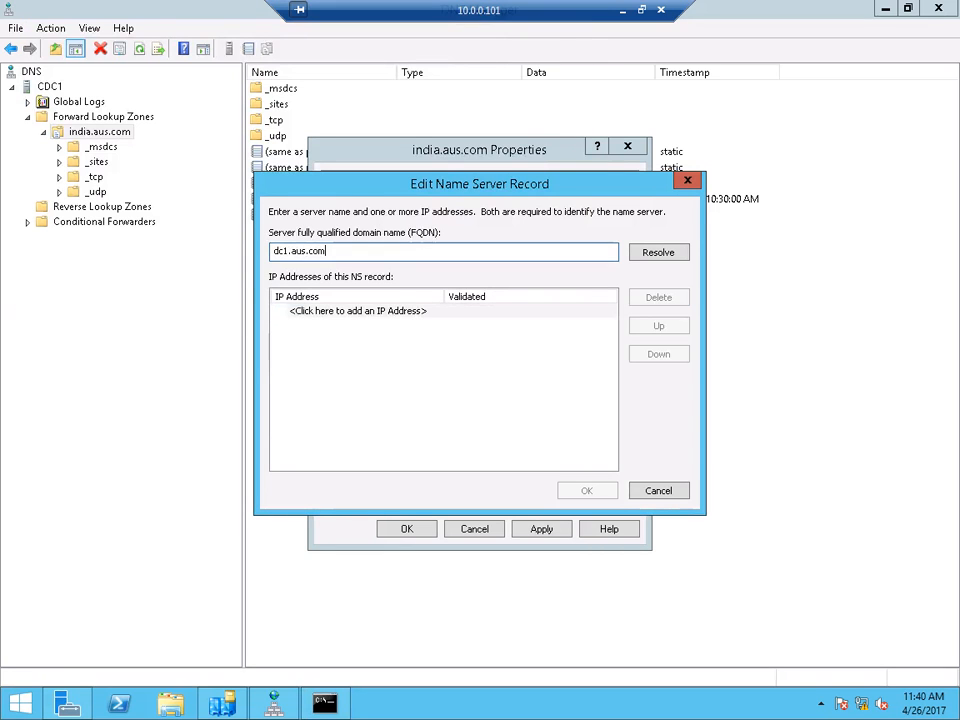
{"action": "left_click", "coordinate": [659, 252]}
{"action": "left_click", "coordinate": [306, 325]}
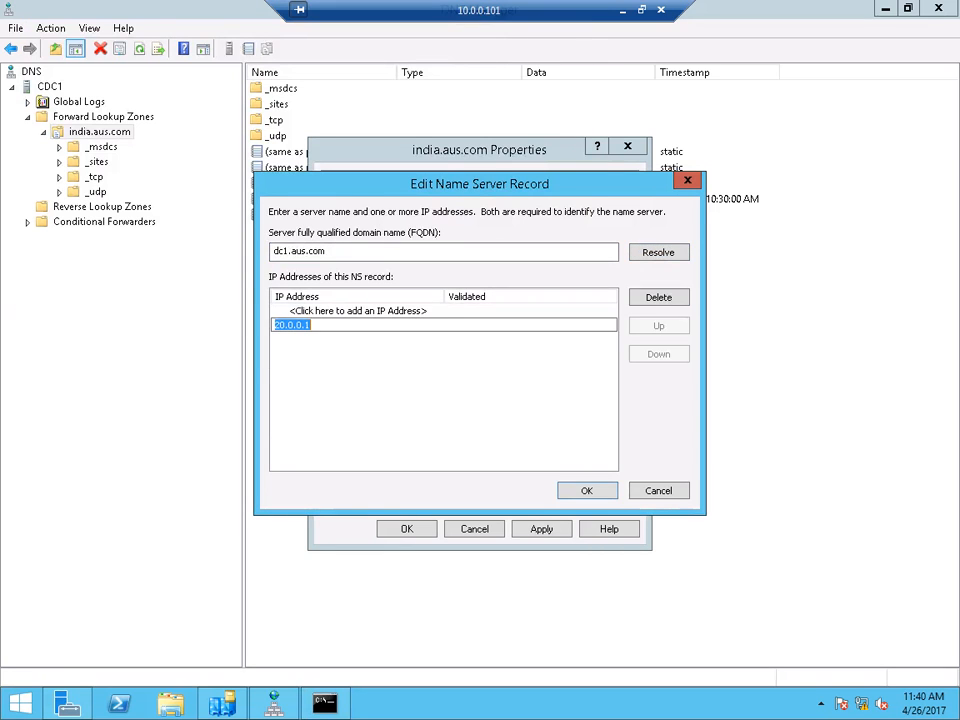
{"action": "left_click", "coordinate": [350, 311]}
{"action": "left_click", "coordinate": [306, 325]}
{"action": "left_click", "coordinate": [350, 311]}
{"action": "left_click", "coordinate": [306, 325]}
{"action": "left_click", "coordinate": [659, 297]}
{"action": "left_click", "coordinate": [659, 491]}
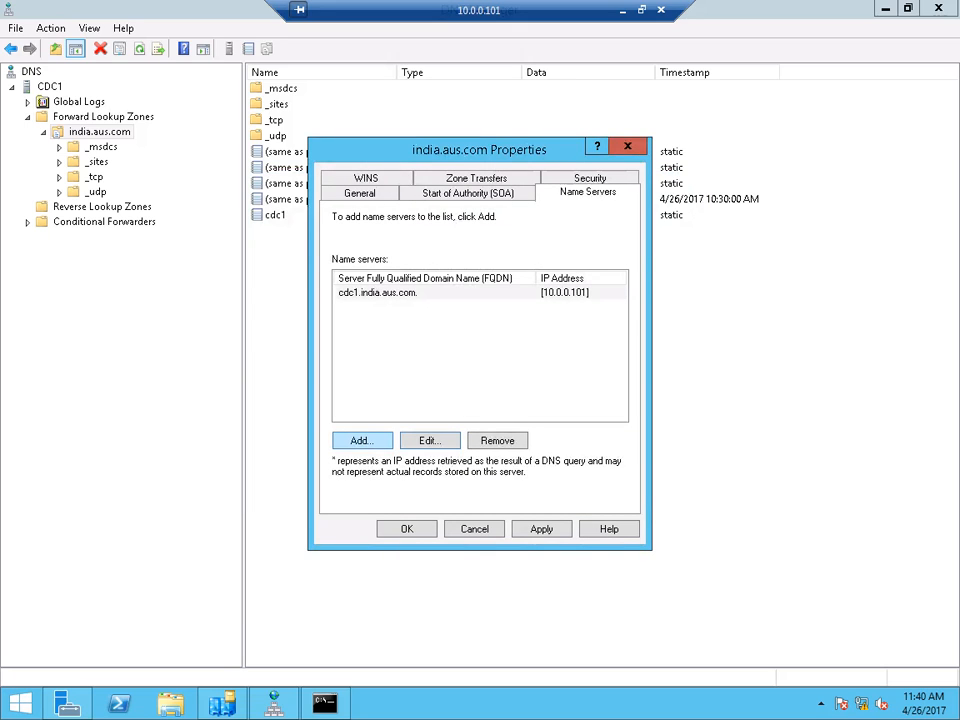
- Add dc1.aus.com as a new india.aus.com name server, resolved to 20.0.0.1
{"action": "left_click", "coordinate": [362, 441]}
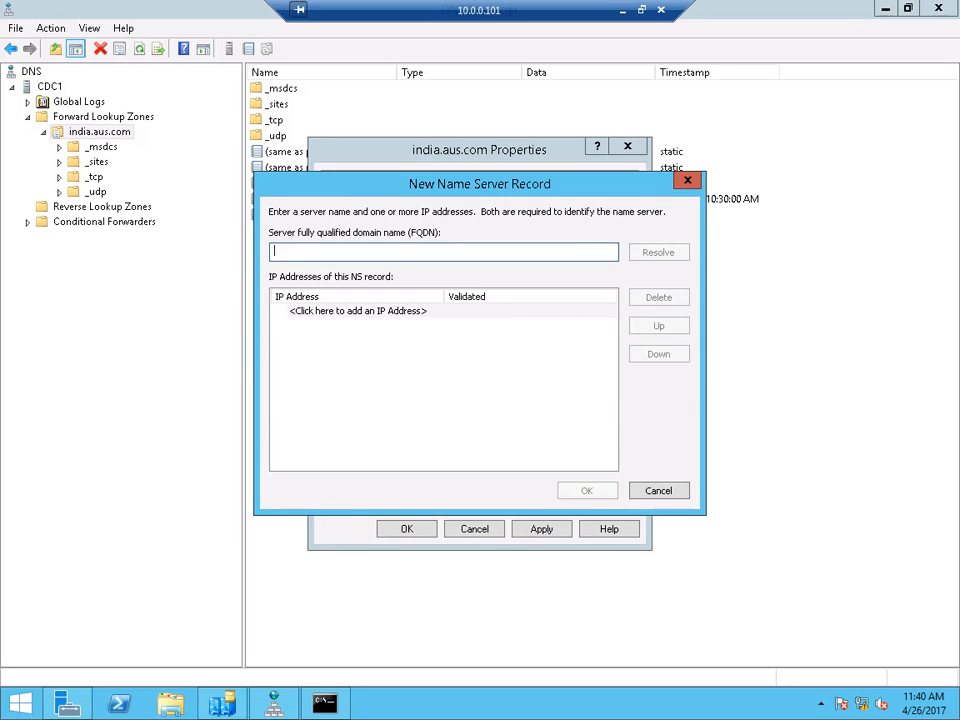
{"action": "type", "text": "dc1.w"}
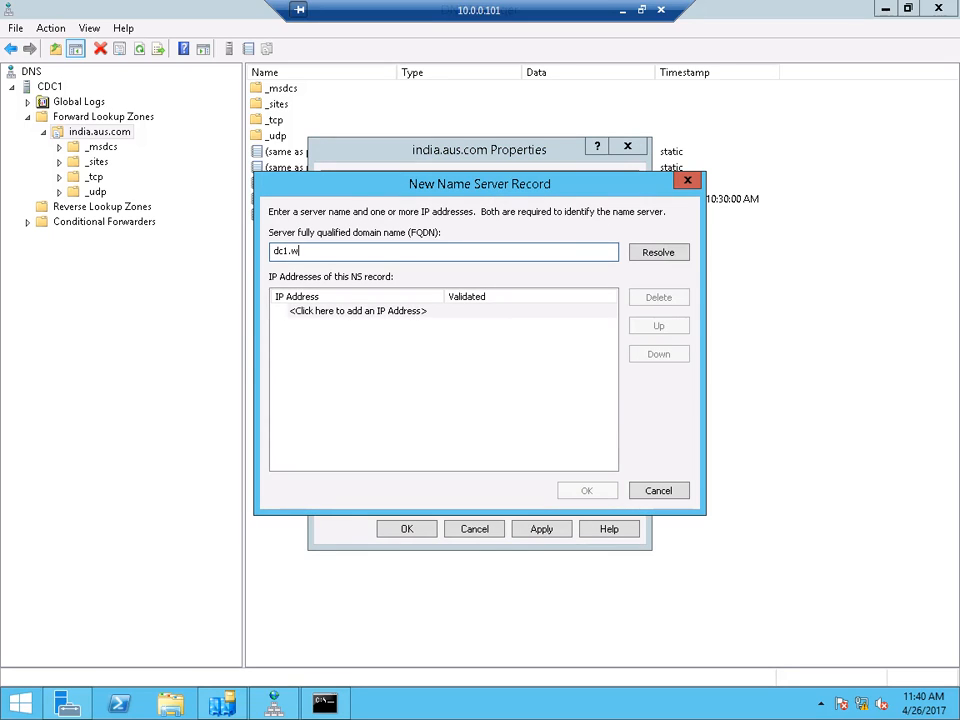
{"action": "key", "text": "BackSpace"}
{"action": "key", "text": "BackSpace"}
{"action": "type", "text": ".aus"}
{"action": "type", "text": "c"}
{"action": "key", "text": "BackSpace"}
{"action": "type", "text": ".com"}
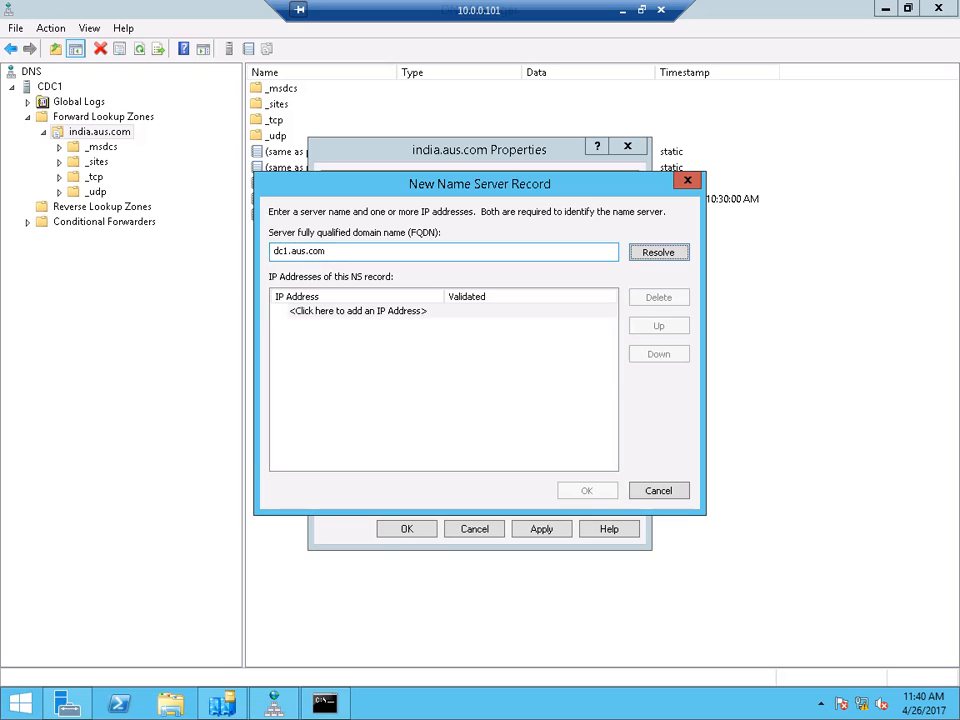
{"action": "key", "text": "Tab"}
{"action": "key", "text": "Return"}
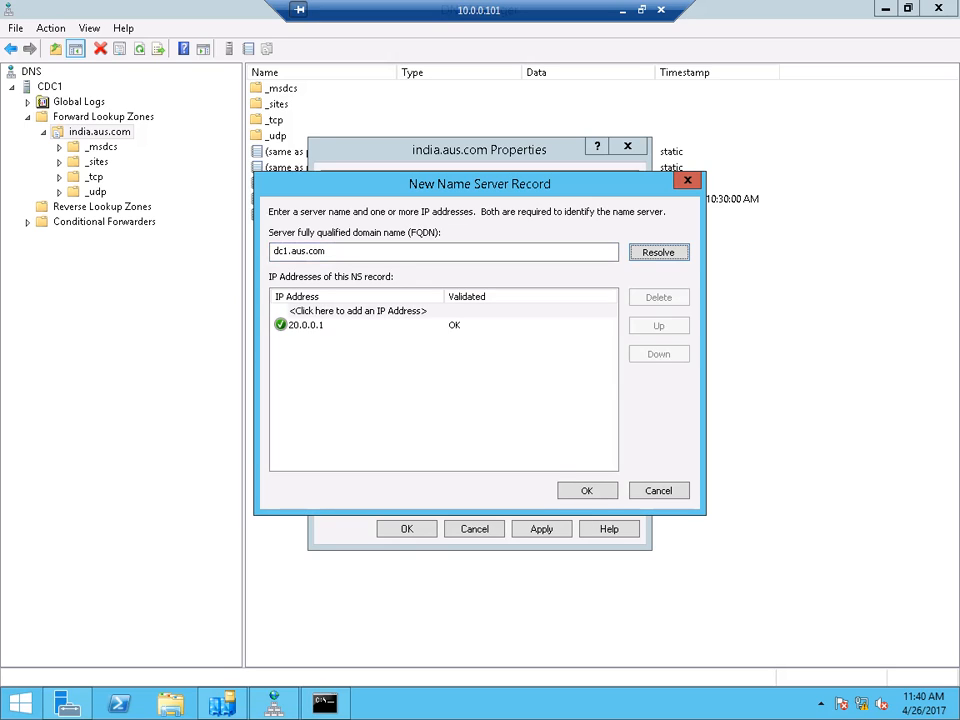
{"action": "left_click", "coordinate": [306, 325]}
{"action": "key", "text": "Return"}
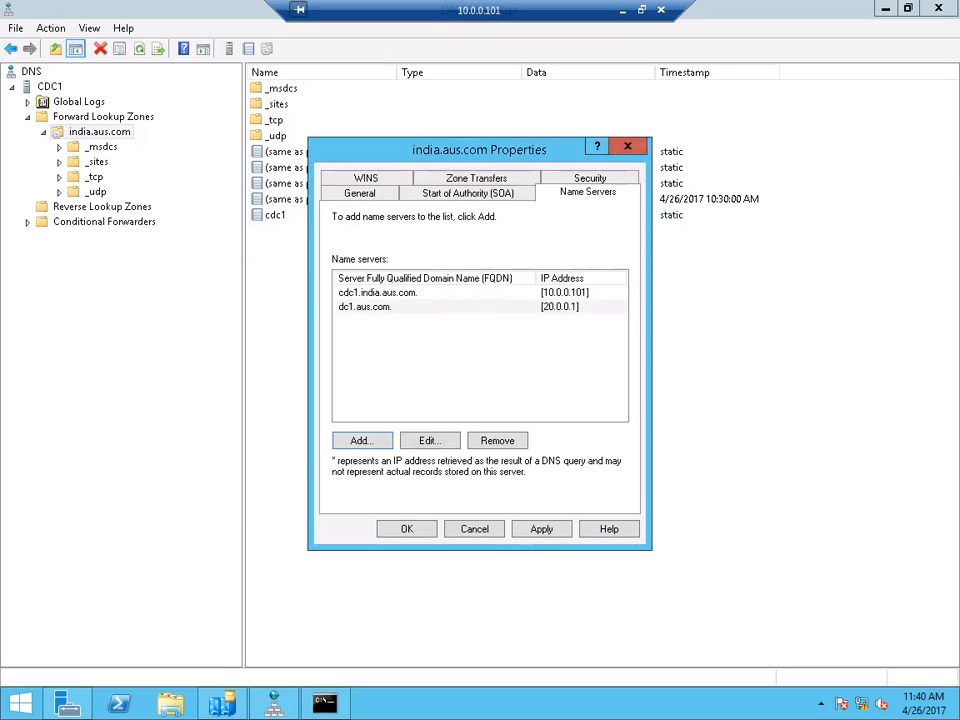
- Keep the dc1.aus.com glue record, close the zone properties, and reopen them to confirm dc1.aus.com is listed
{"action": "left_click", "coordinate": [497, 441]}
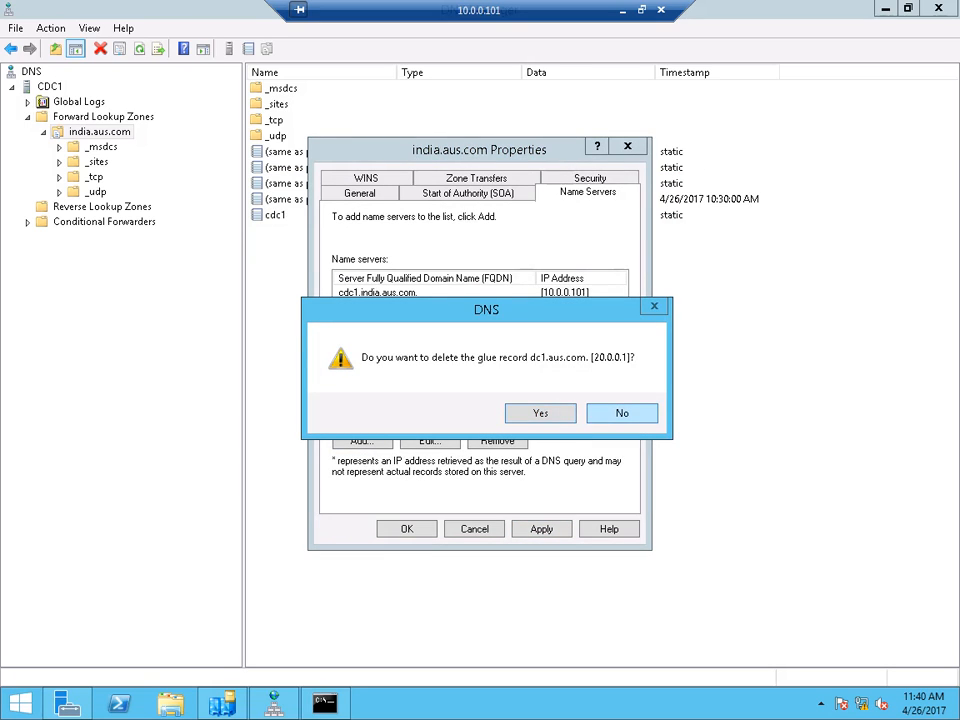
{"action": "left_click", "coordinate": [622, 413]}
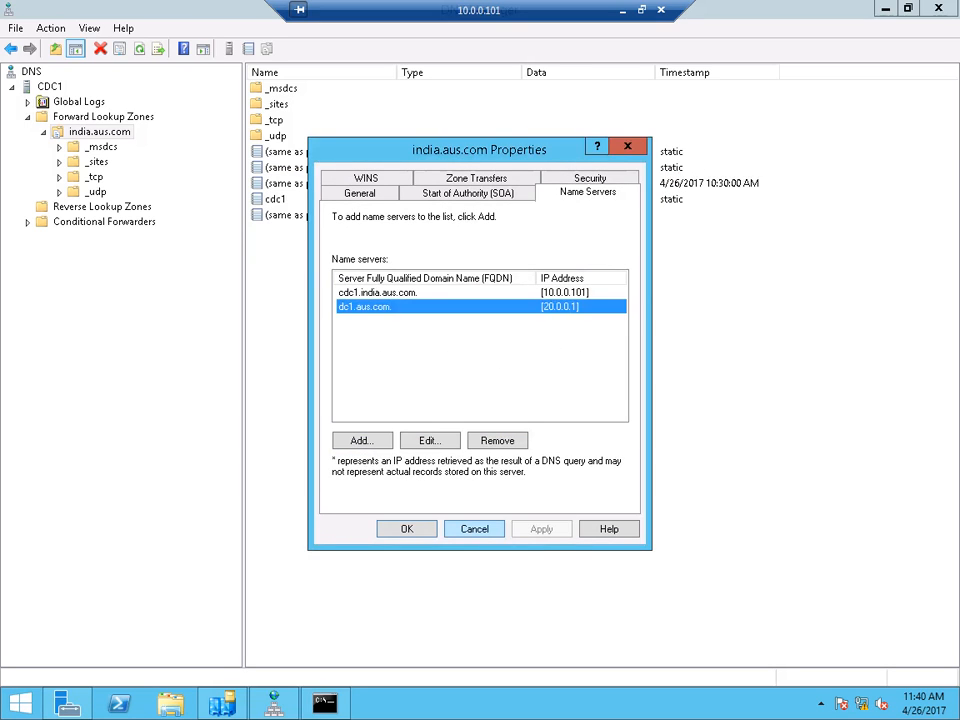
{"action": "left_click", "coordinate": [475, 529]}
{"action": "right_click", "coordinate": [100, 131]}
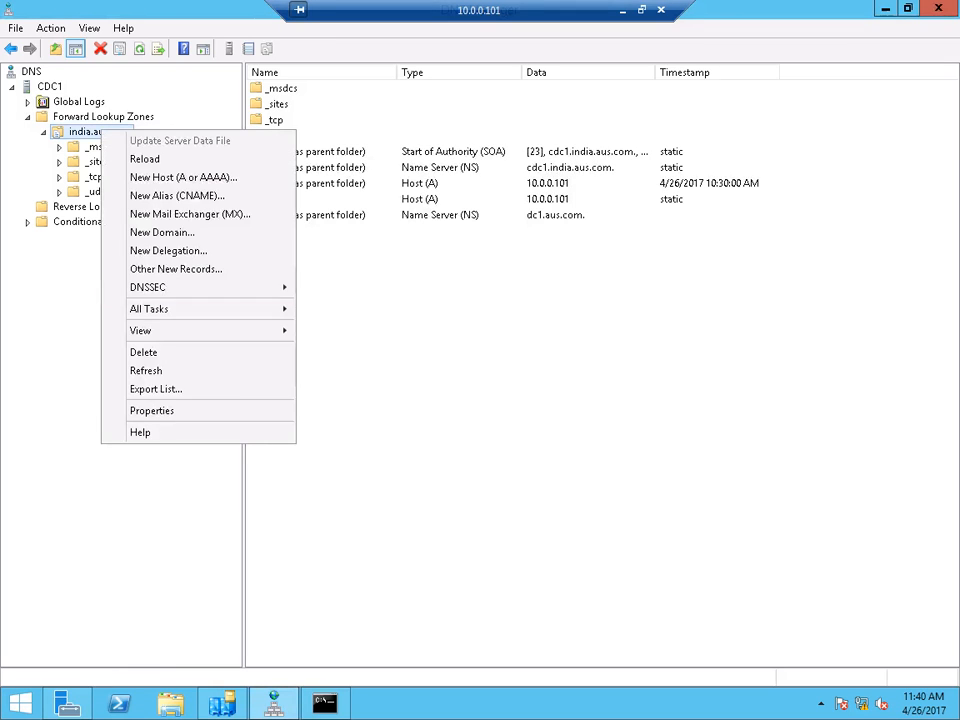
{"action": "left_click", "coordinate": [137, 409]}
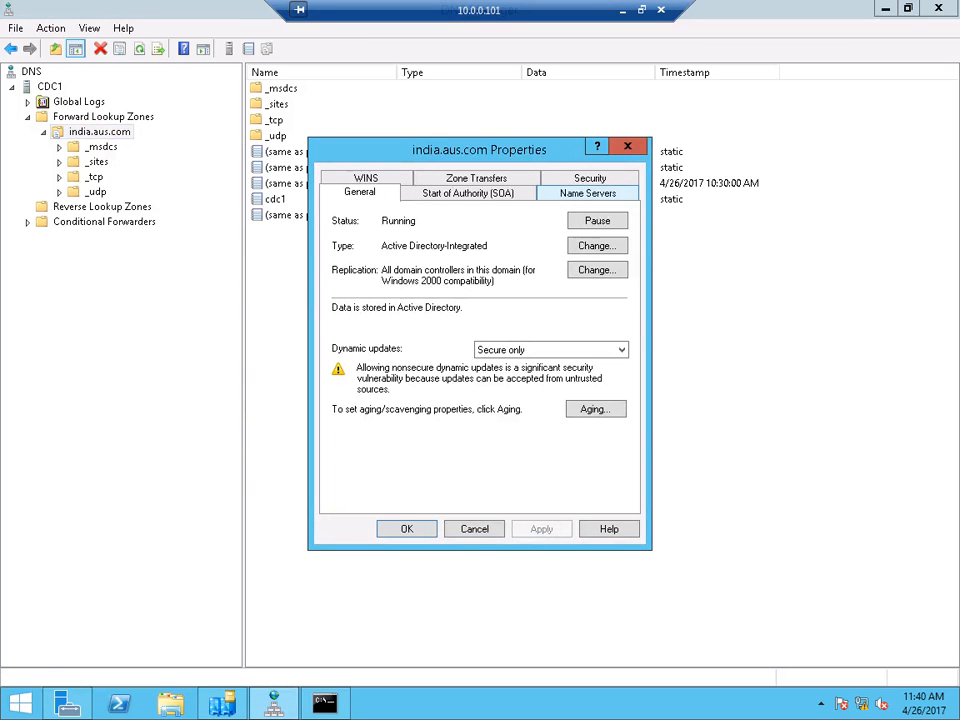
{"action": "left_click", "coordinate": [588, 193]}
{"action": "left_click", "coordinate": [382, 307]}
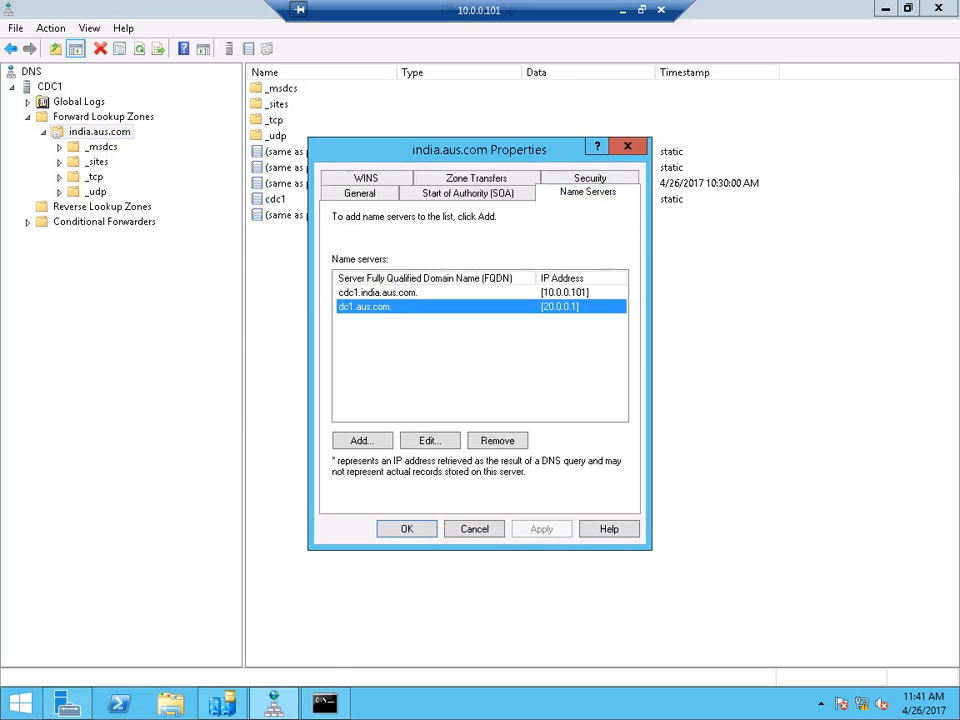
{"action": "left_click", "coordinate": [407, 529]}
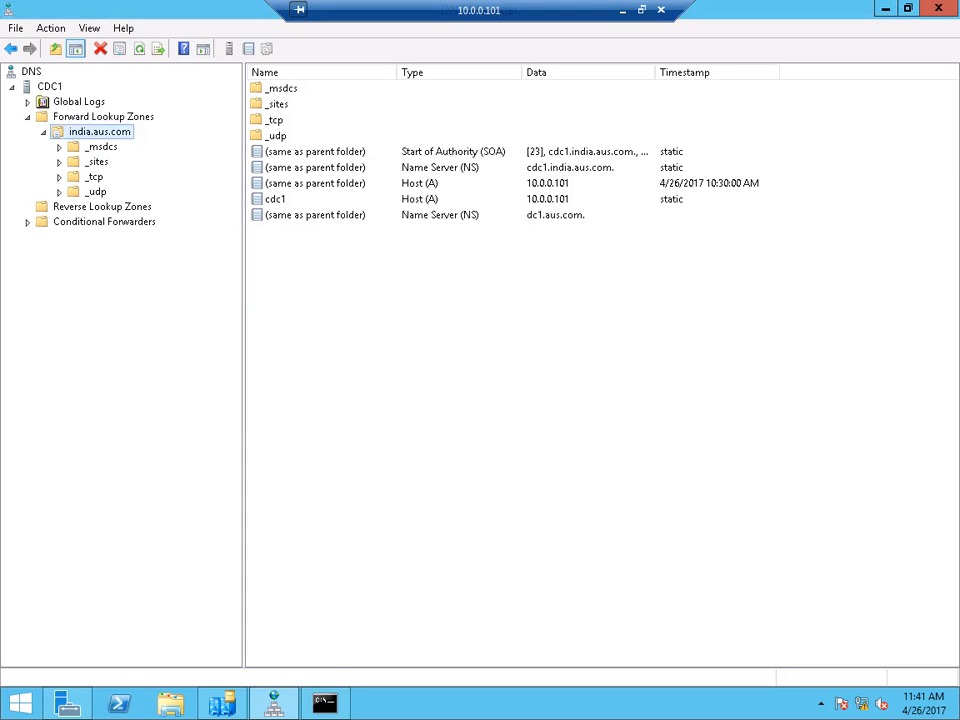
- In Sites and Services, run Replicate Now on the automatically generated connection from DC1
{"action": "left_click", "coordinate": [222, 703]}
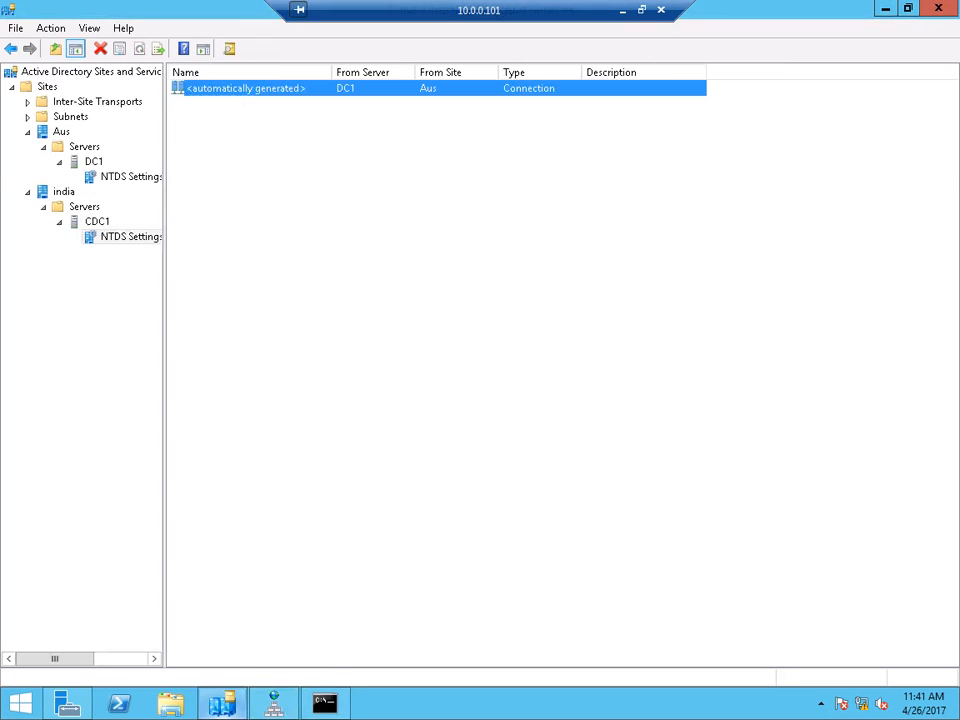
{"action": "right_click", "coordinate": [244, 90]}
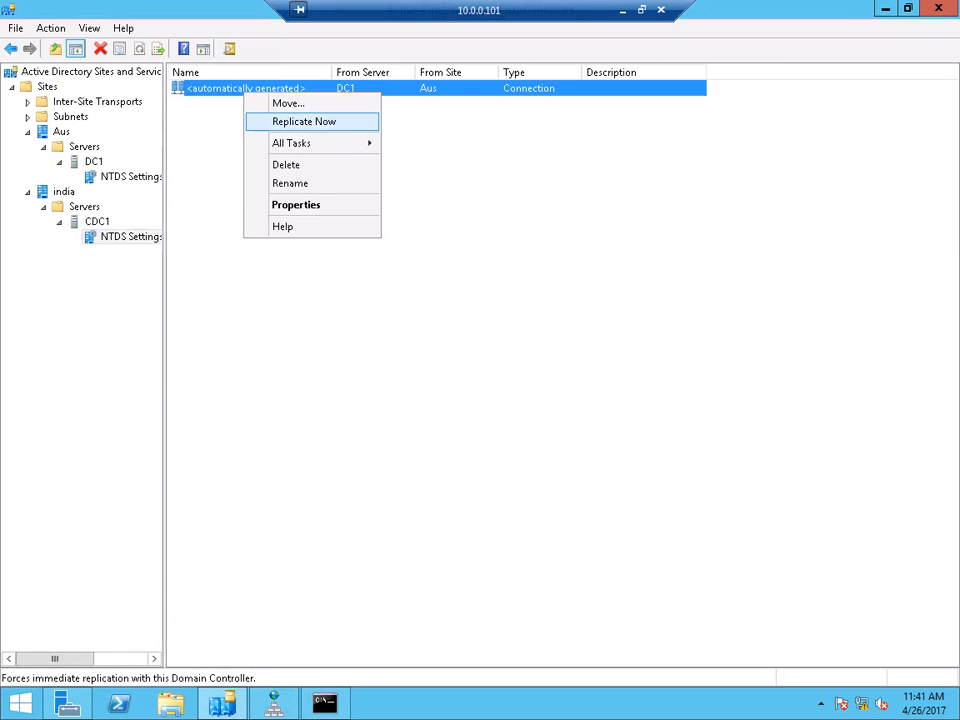
{"action": "key", "text": "Return"}
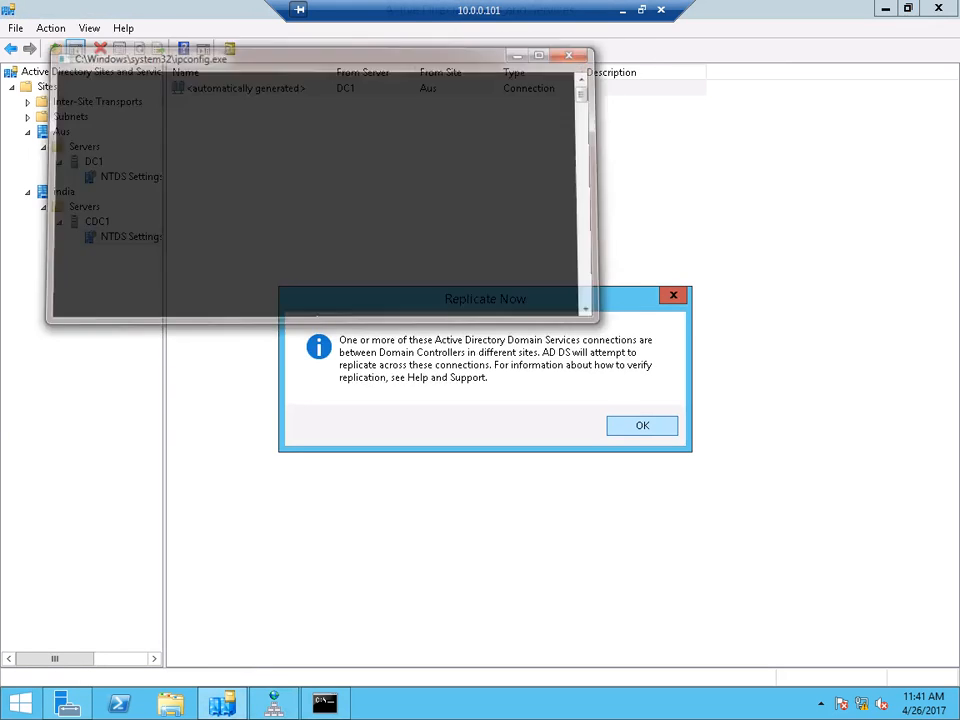
{"action": "key", "text": "Return"}
- On the 20.0.0.1 server, refresh DC1's NTDS Settings and force replication of the CDC1 connection
{"action": "left_click", "coordinate": [622, 10]}
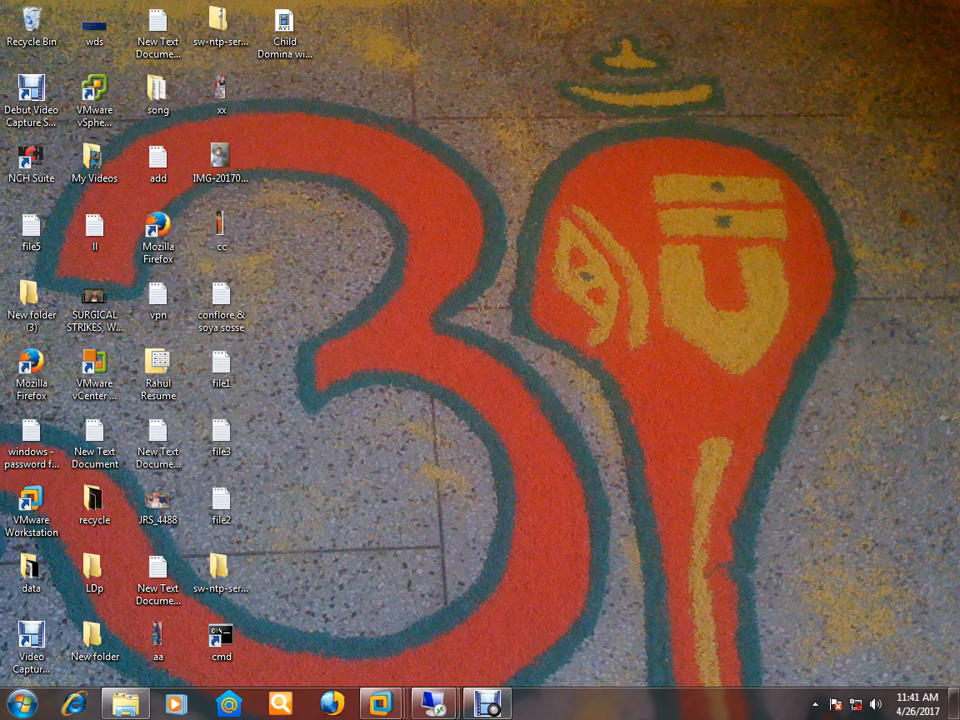
{"action": "left_click", "coordinate": [435, 704]}
{"action": "left_click", "coordinate": [343, 605]}
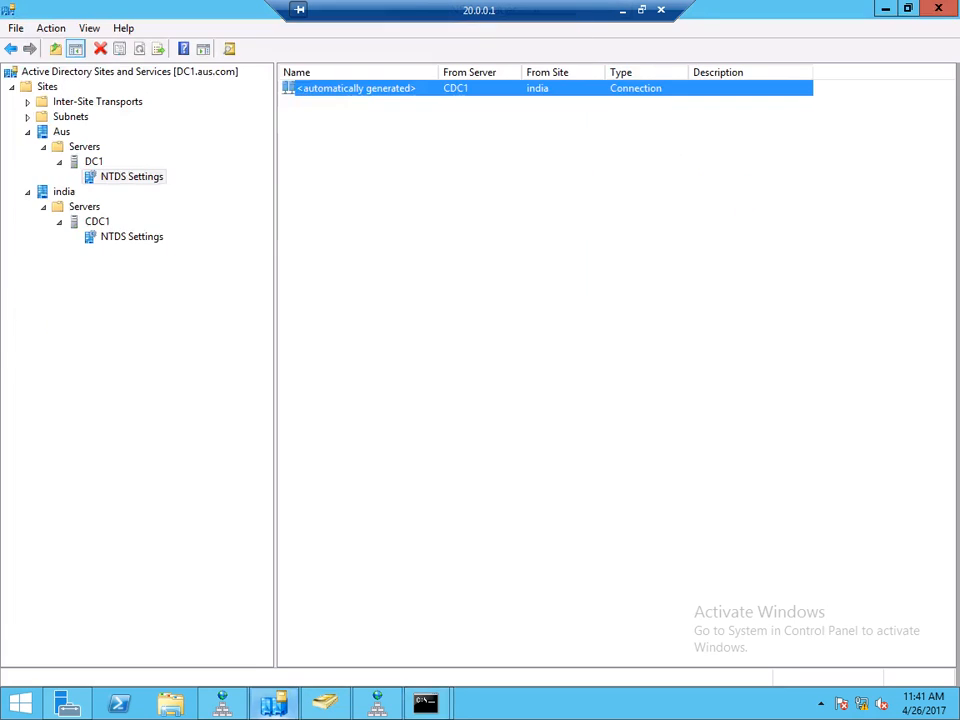
{"action": "right_click", "coordinate": [131, 177]}
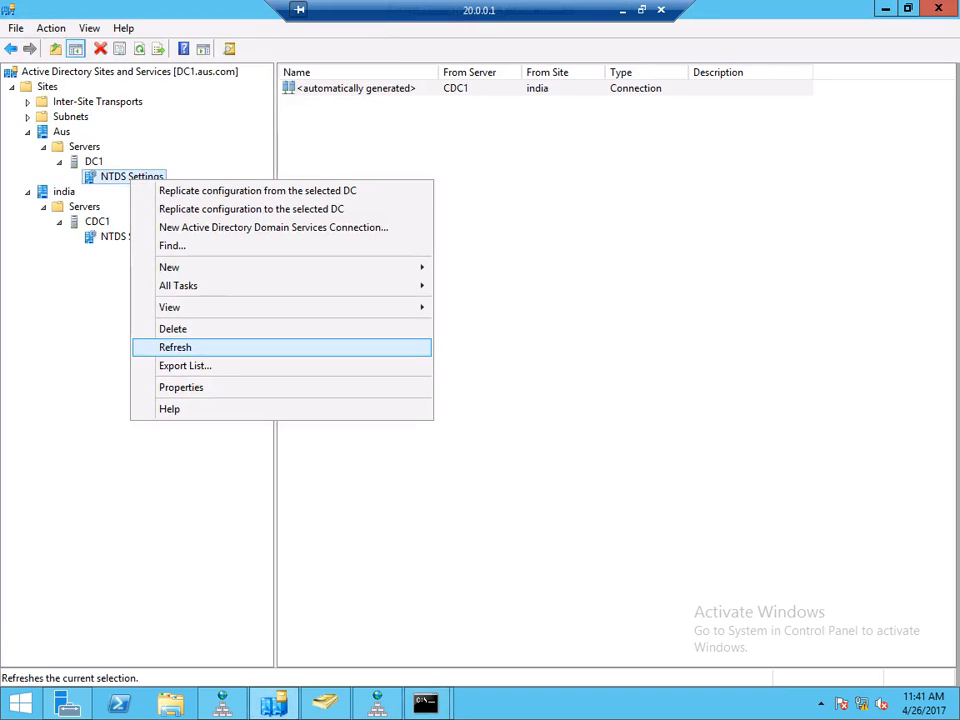
{"action": "left_click", "coordinate": [171, 347]}
{"action": "right_click", "coordinate": [326, 88]}
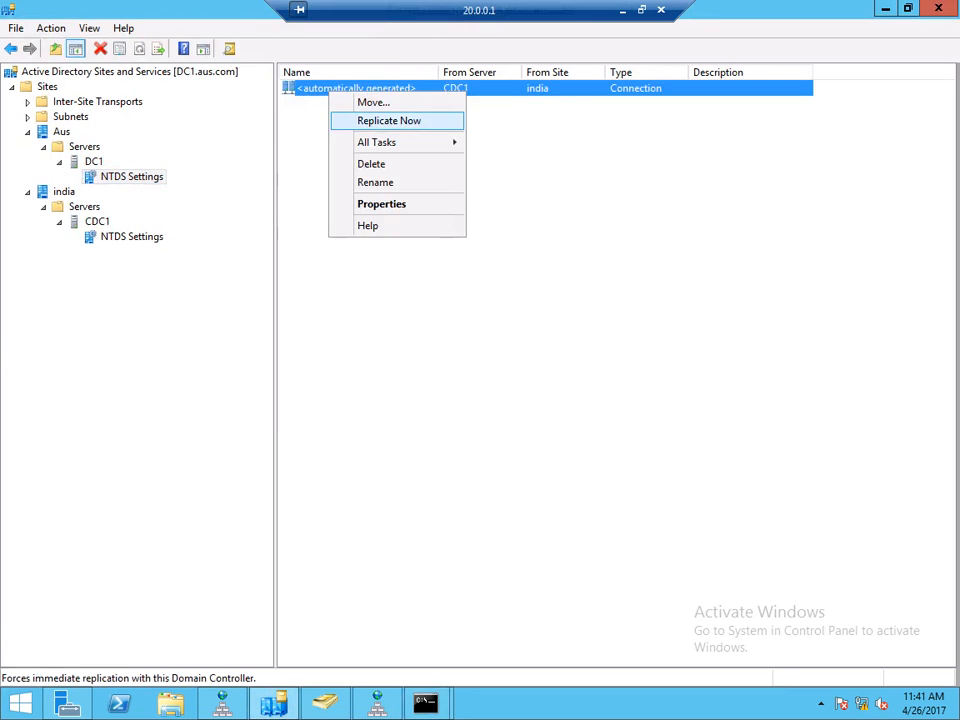
{"action": "left_click", "coordinate": [385, 120]}
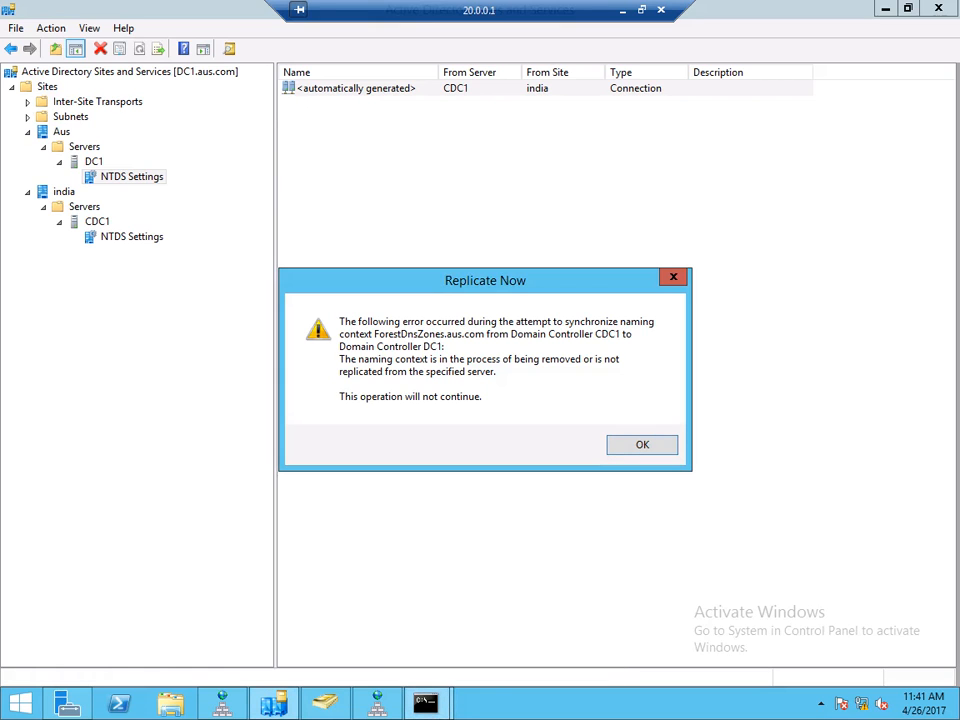
- Bring the second Command Prompt forward, reposition it, and clear the console with cls
{"action": "left_click", "coordinate": [427, 703]}
{"action": "left_click", "coordinate": [518, 622]}
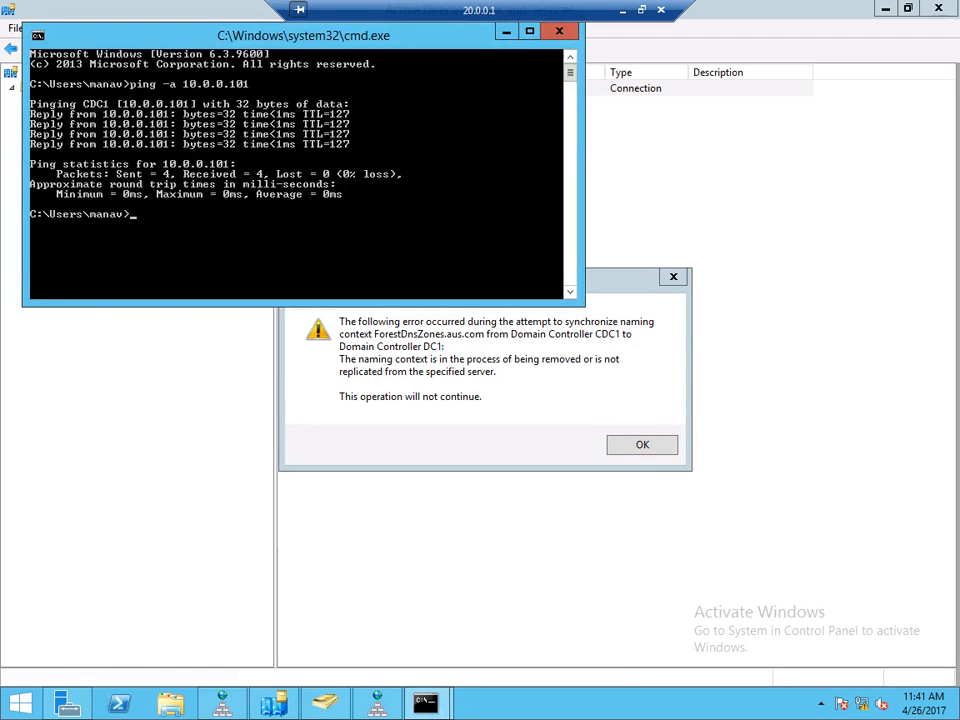
{"action": "left_click_drag", "start_coordinate": [304, 35], "coordinate": [374, 85]}
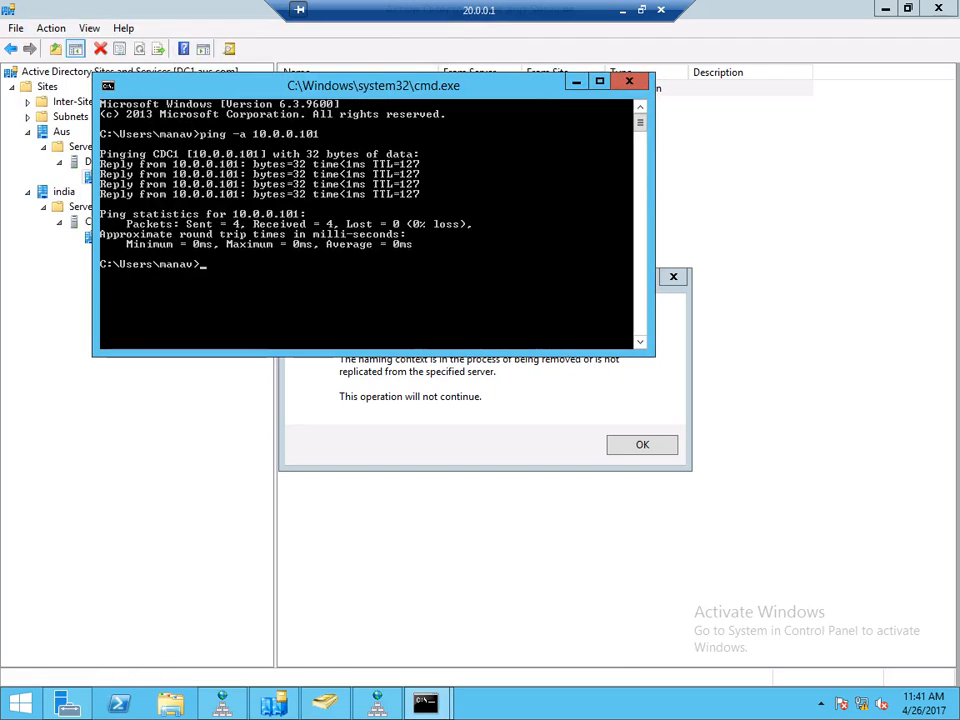
{"action": "type", "text": "cls"}
{"action": "key", "text": "Return"}
- Run nslookup 10.0.0.101 twice, clearing the screen between runs; dc1.aus.com times out
{"action": "type", "text": "read"}
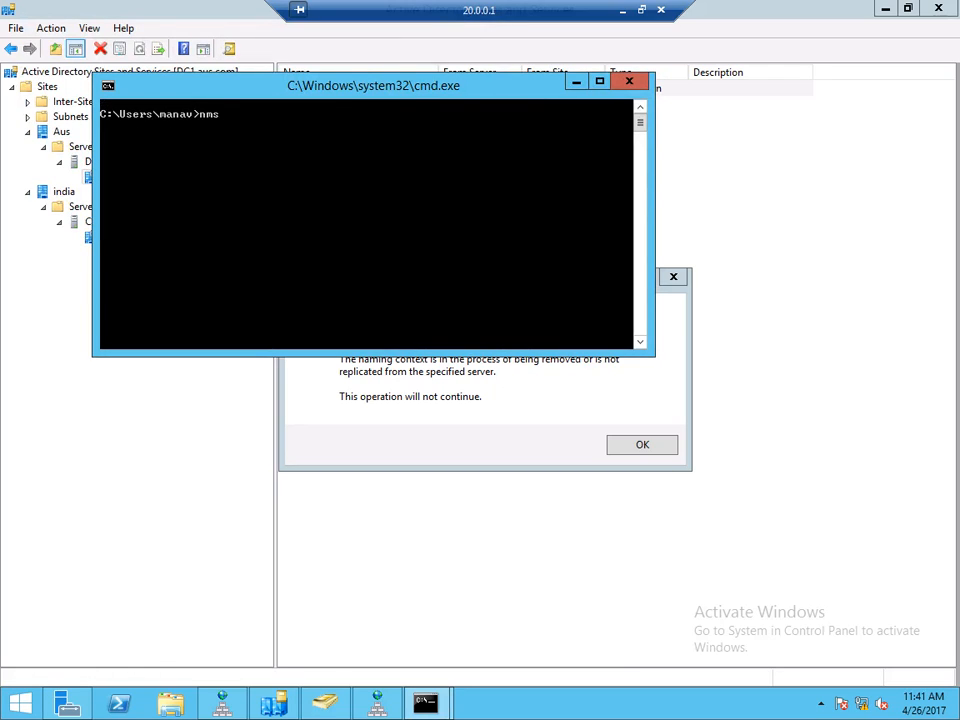
{"action": "key", "text": "BackSpace"}
{"action": "key", "text": "BackSpace"}
{"action": "key", "text": "BackSpace"}
{"action": "key", "text": "BackSpace"}
{"action": "type", "text": "nslookup 20.0.0."}
{"action": "key", "text": "BackSpace"}
{"action": "key", "text": "BackSpace"}
{"action": "key", "text": "BackSpace"}
{"action": "key", "text": "BackSpace"}
{"action": "key", "text": "BackSpace"}
{"action": "key", "text": "BackSpace"}
{"action": "key", "text": "BackSpace"}
{"action": "type", "text": "10.0.0.101"}
{"action": "key", "text": "Return"}
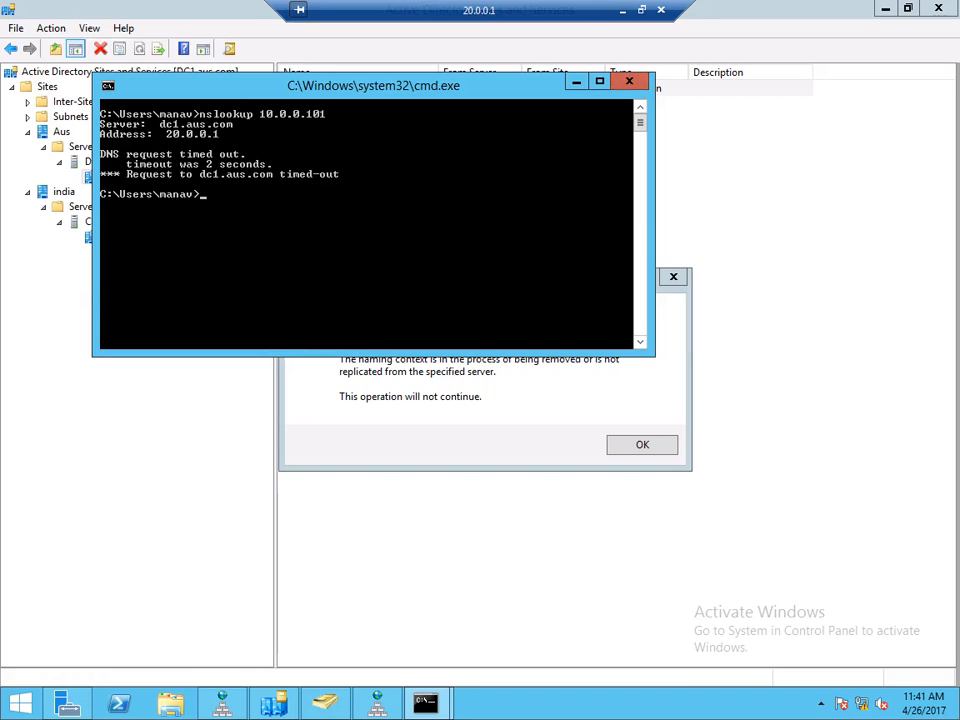
{"action": "type", "text": "cls"}
{"action": "key", "text": "Return"}
{"action": "type", "text": "nslookup 10.0.0.101"}
{"action": "key", "text": "Return"}
- In the 10.0.0.101 session's DNS Manager, start a new zone under Reverse Lookup Zones
{"action": "left_click", "coordinate": [622, 9]}
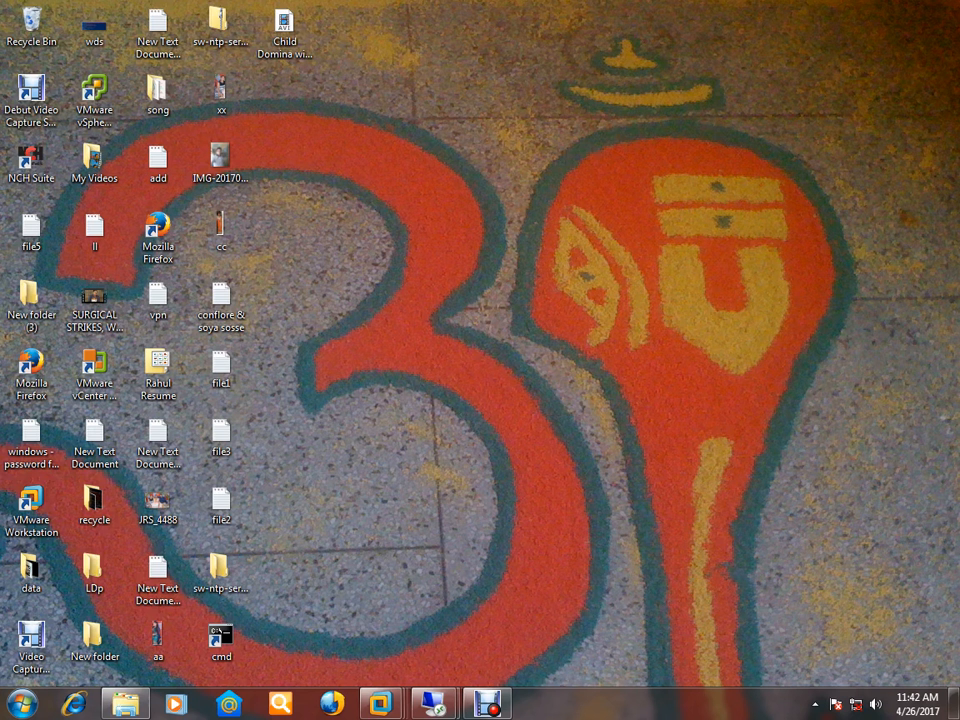
{"action": "mouse_move", "coordinate": [435, 703]}
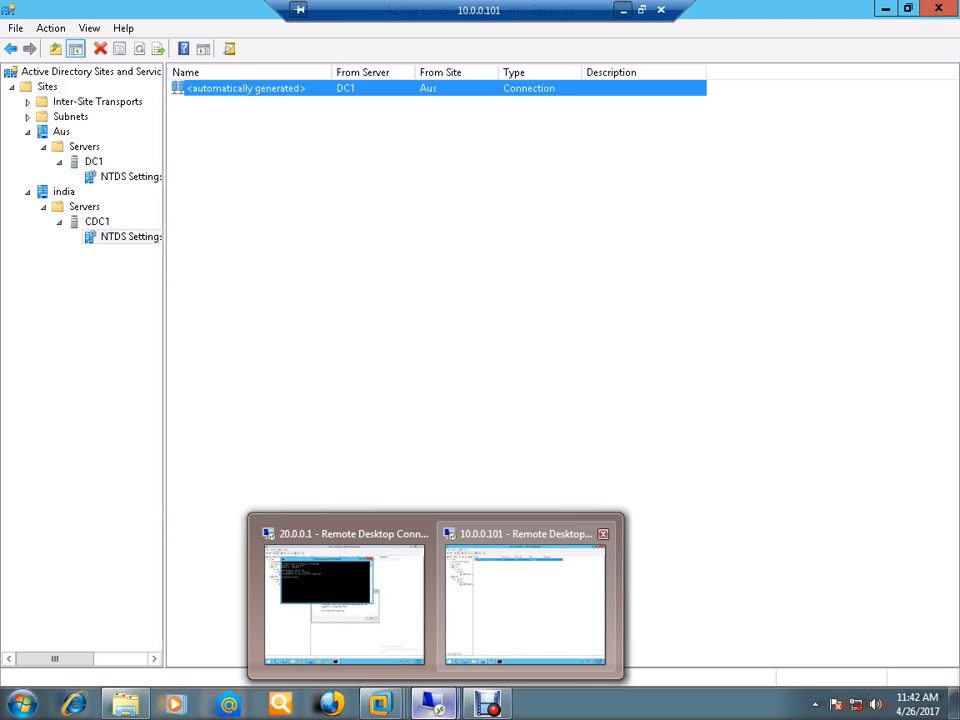
{"action": "left_click", "coordinate": [521, 608]}
{"action": "left_click", "coordinate": [274, 703]}
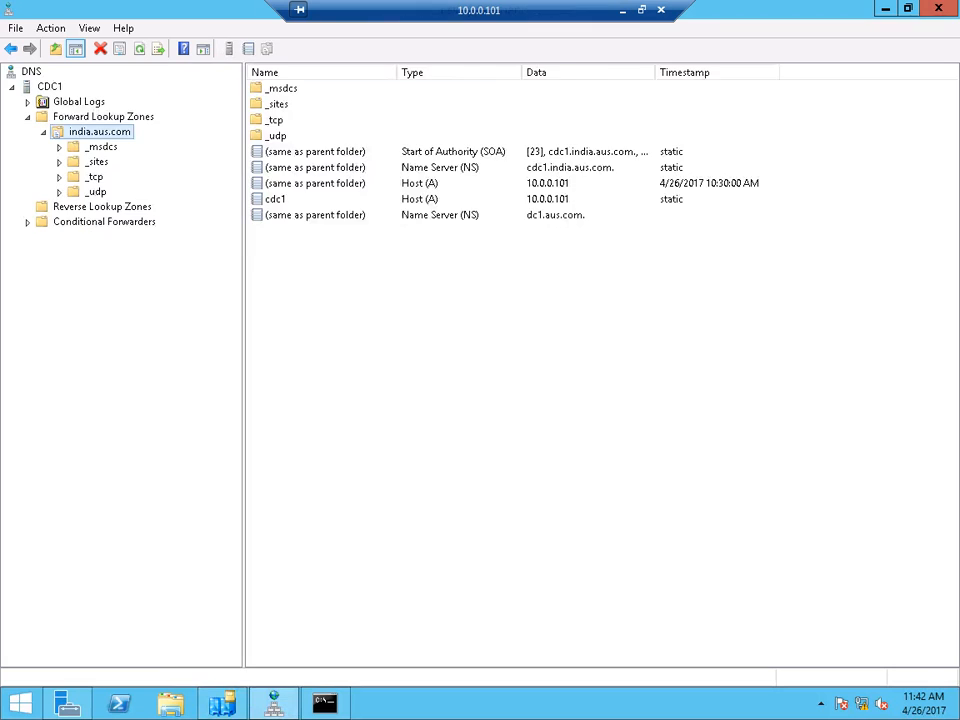
{"action": "left_click", "coordinate": [102, 206]}
{"action": "right_click", "coordinate": [102, 206]}
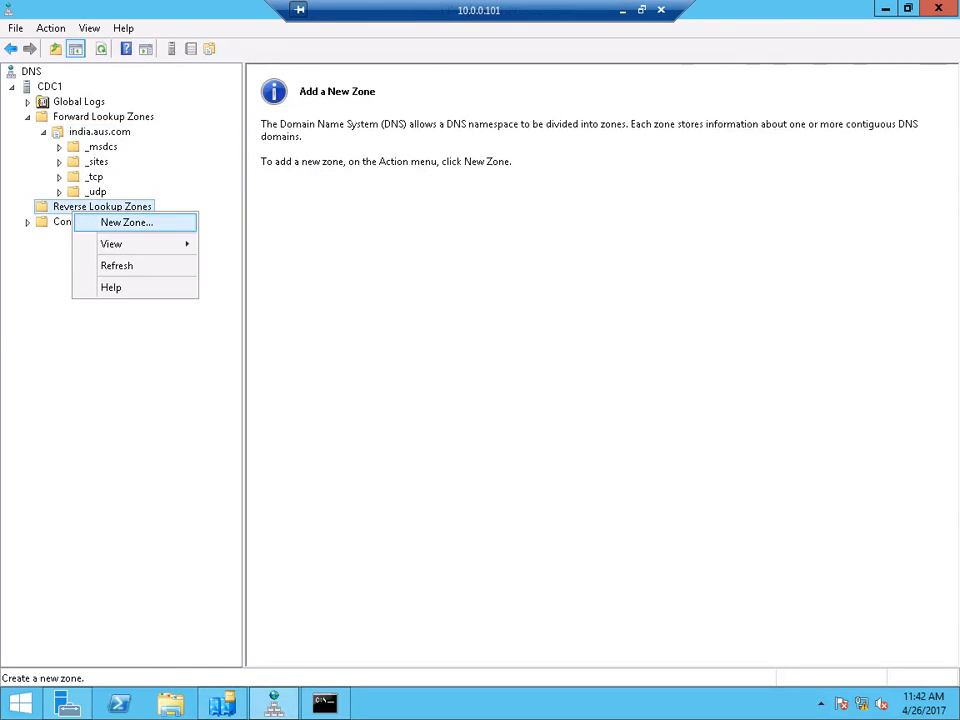
{"action": "left_click", "coordinate": [135, 221]}
- Create a primary IPv4 reverse zone for network 10.0.0, replicated to india.aus.com DNS servers
{"action": "key", "text": "Return"}
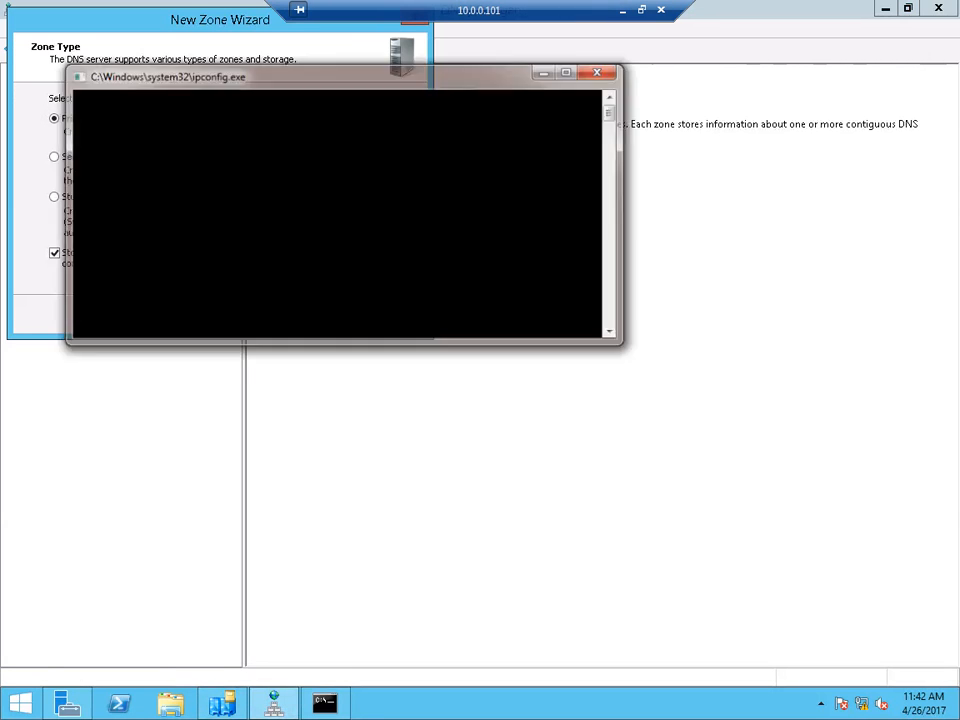
{"action": "key", "text": "Return"}
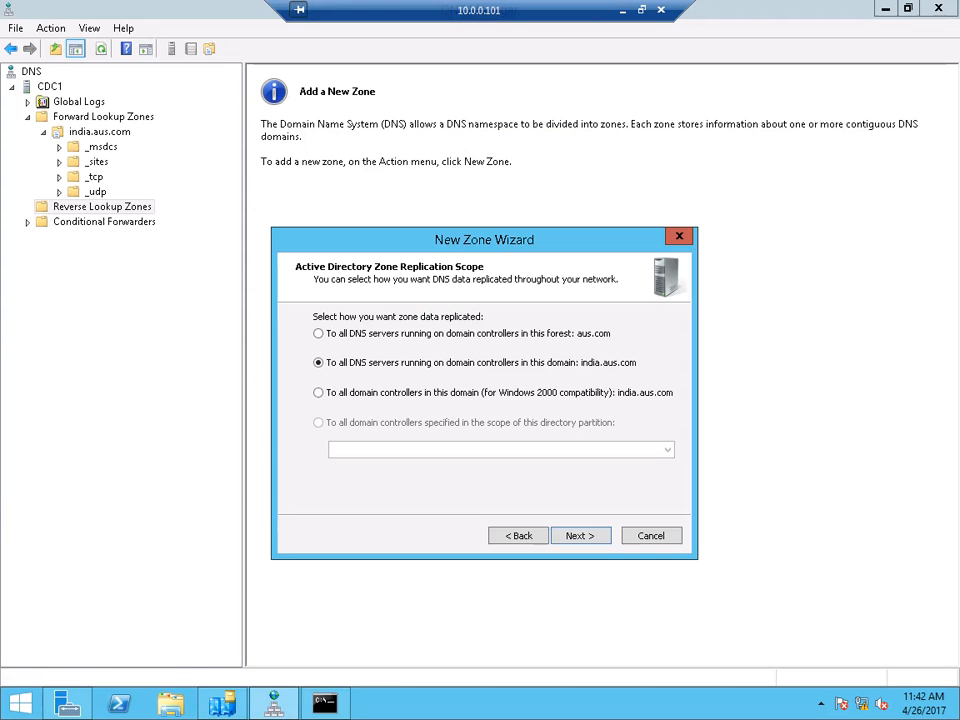
{"action": "key", "text": "Return"}
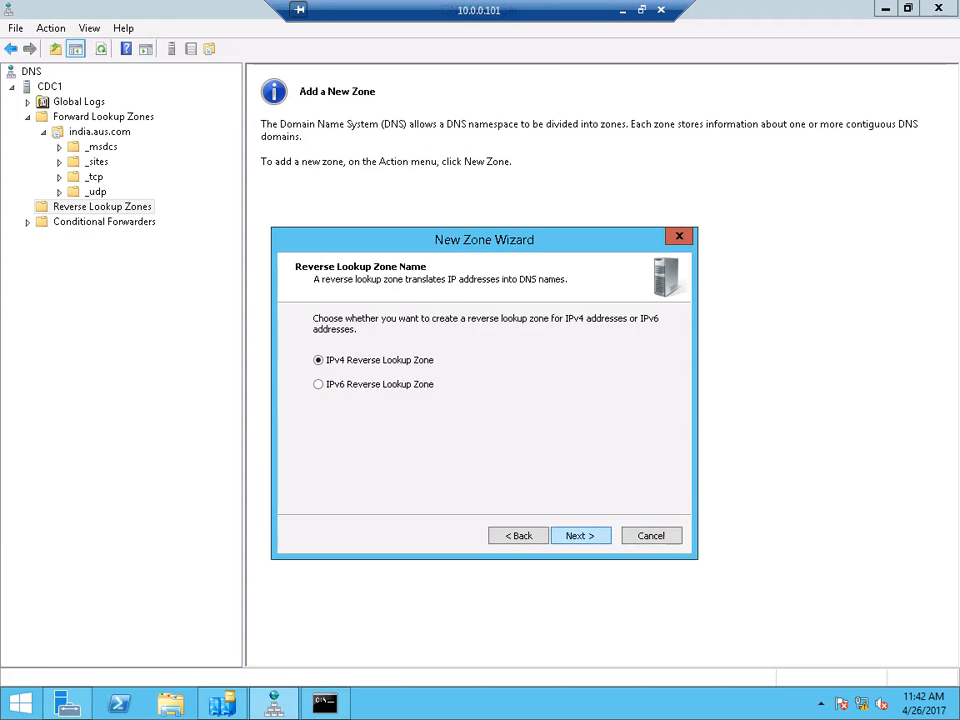
{"action": "key", "text": "Return"}
{"action": "type", "text": "10 .0 ."}
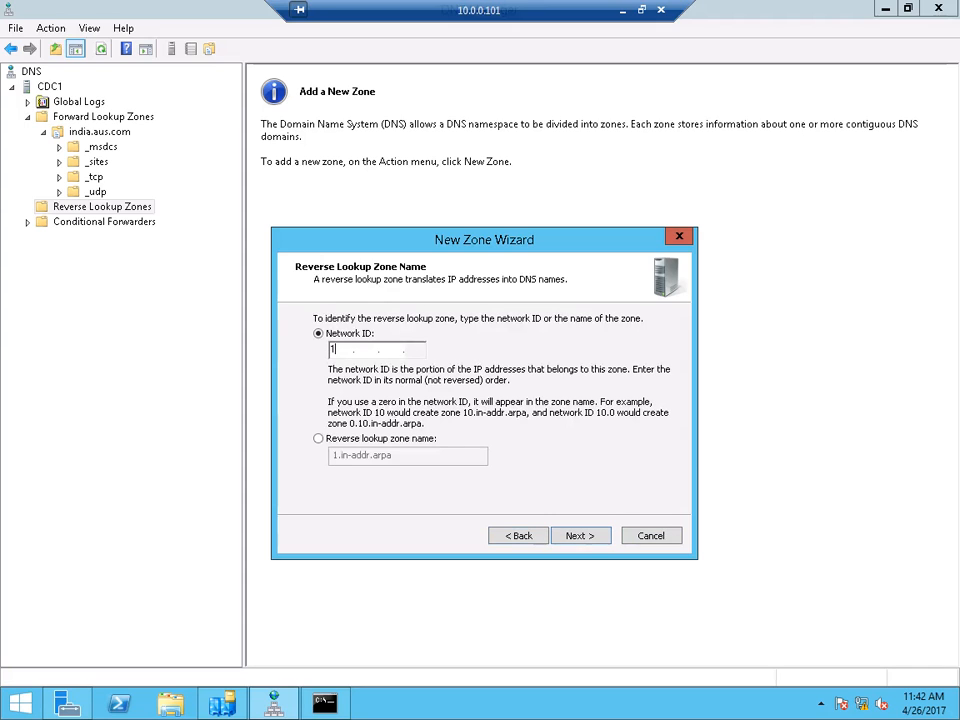
{"action": "type", "text": "0"}
{"action": "key", "text": "Return"}
{"action": "key", "text": "Return"}
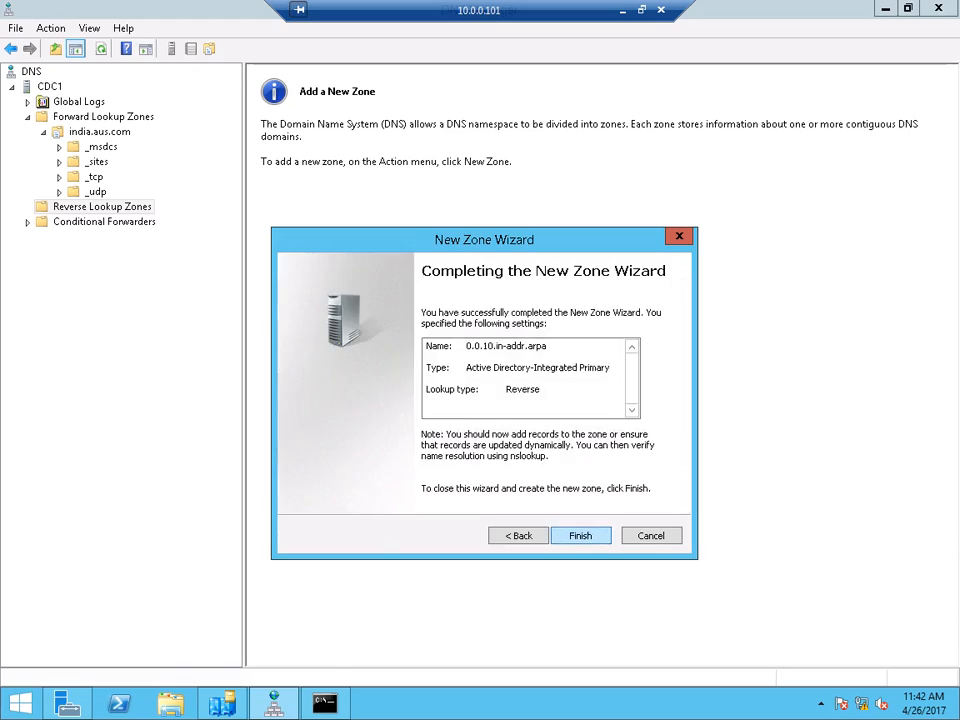
{"action": "key", "text": "Return"}
{"action": "left_click", "coordinate": [109, 222]}
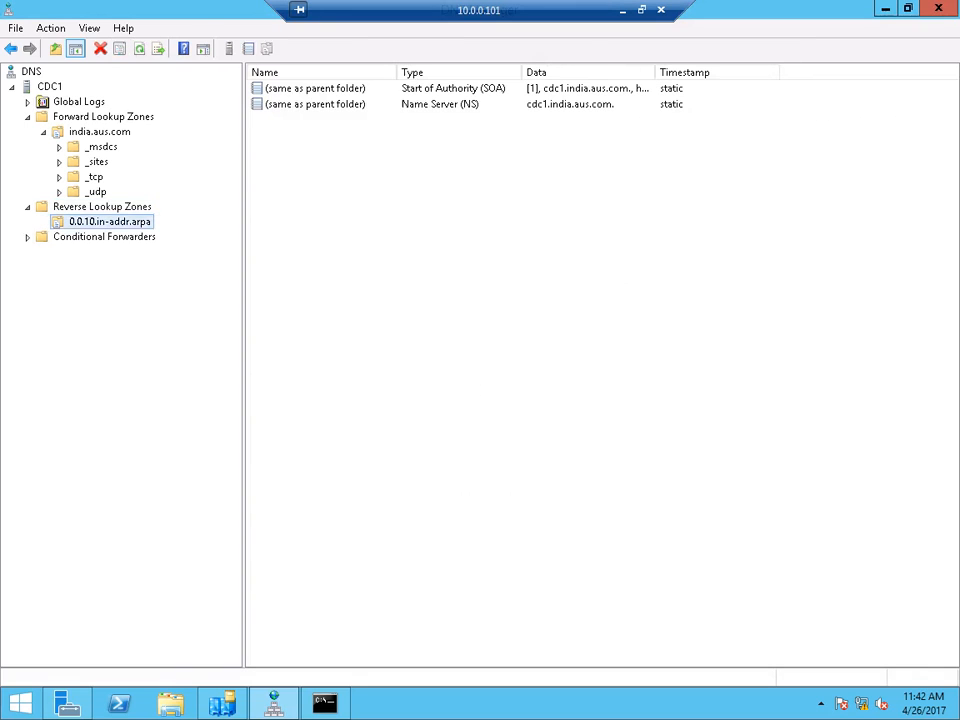
- Refresh the 0.0.10.in-addr.arpa zone and the Forward Lookup Zones list on CDC1
{"action": "right_click", "coordinate": [264, 204]}
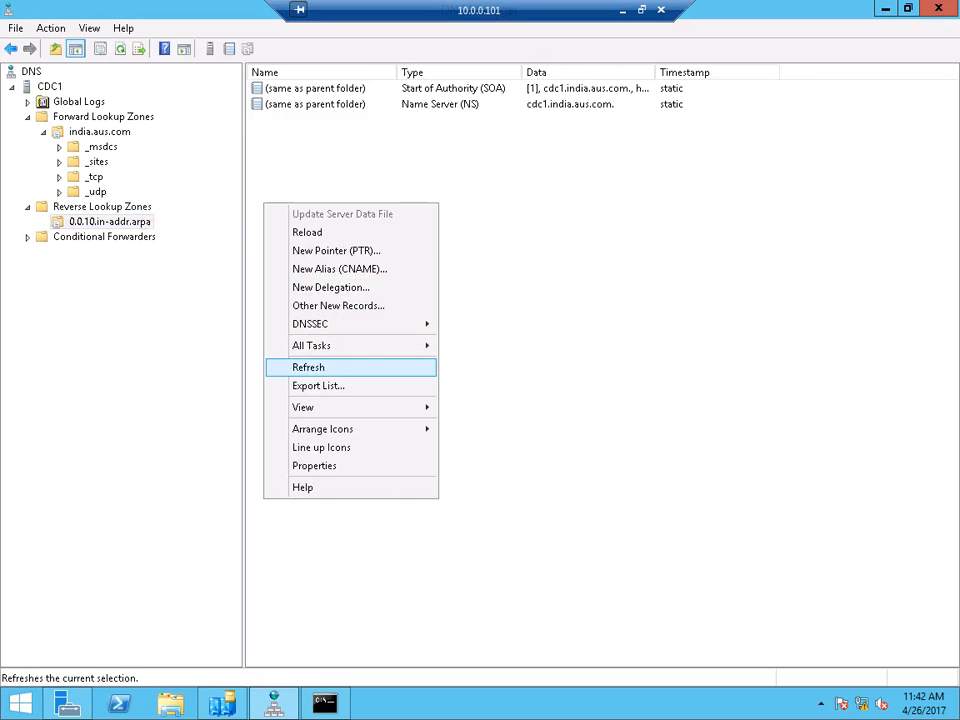
{"action": "left_click", "coordinate": [308, 367]}
{"action": "right_click", "coordinate": [326, 258]}
{"action": "left_click", "coordinate": [356, 427]}
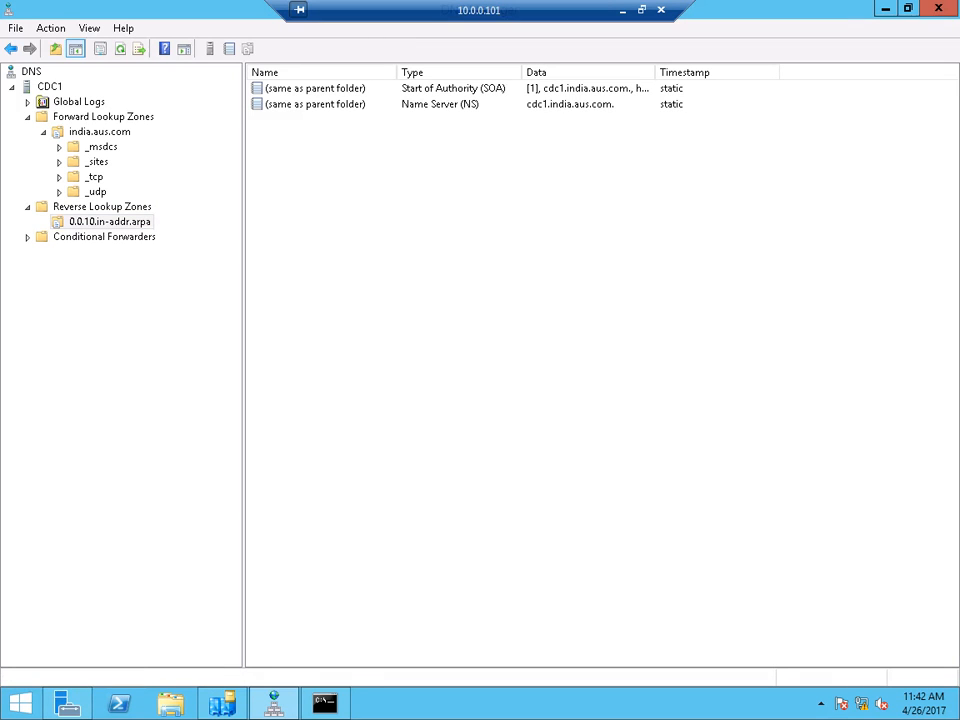
{"action": "right_click", "coordinate": [122, 117]}
{"action": "left_click", "coordinate": [160, 150]}
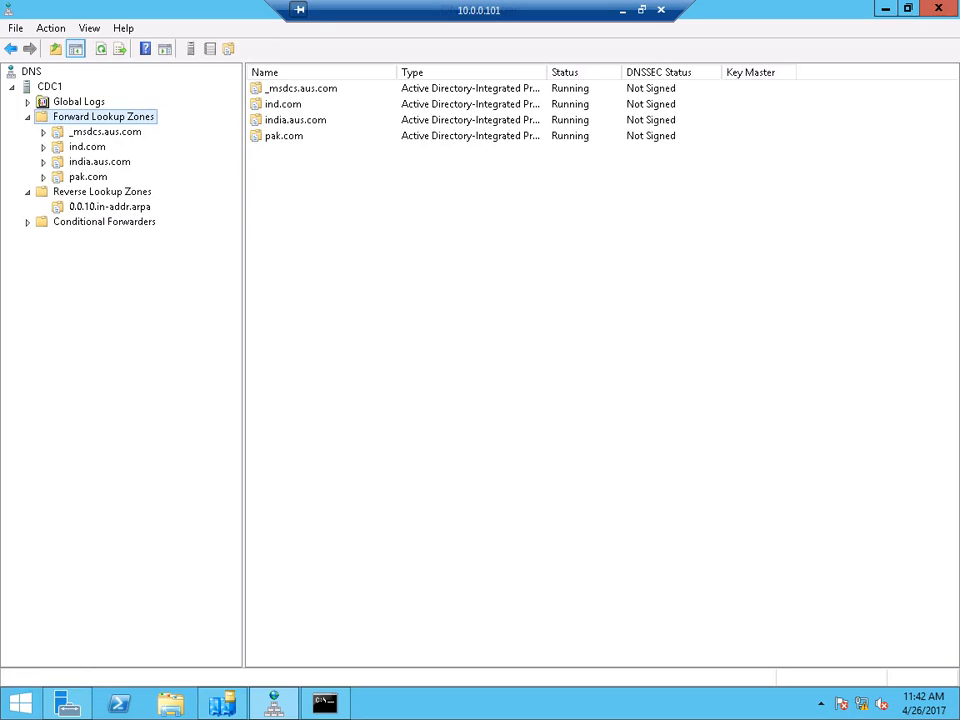
- Review the india.aus.com, pak.com and ind.com zones, then recheck the 0.0.10 reverse zone
{"action": "left_click", "coordinate": [99, 162]}
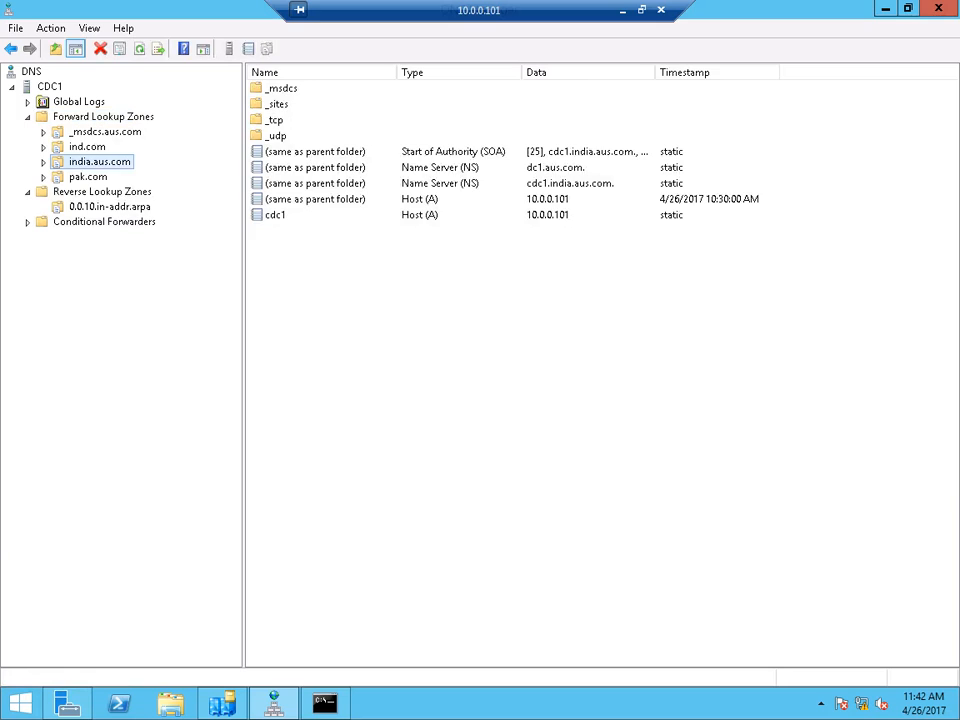
{"action": "left_click", "coordinate": [88, 177]}
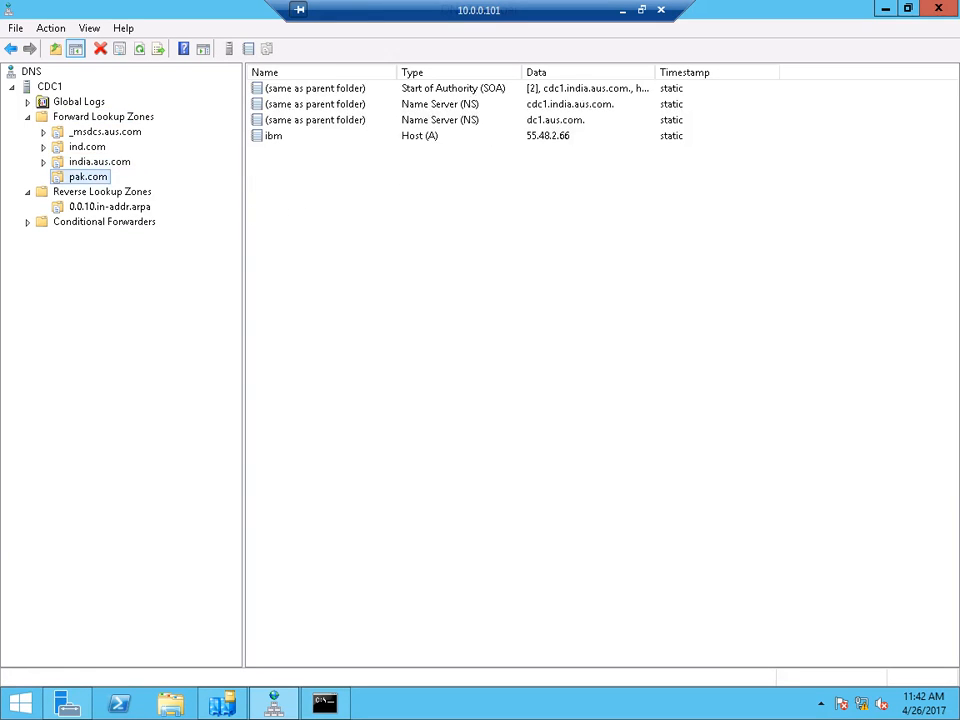
{"action": "left_click", "coordinate": [87, 147]}
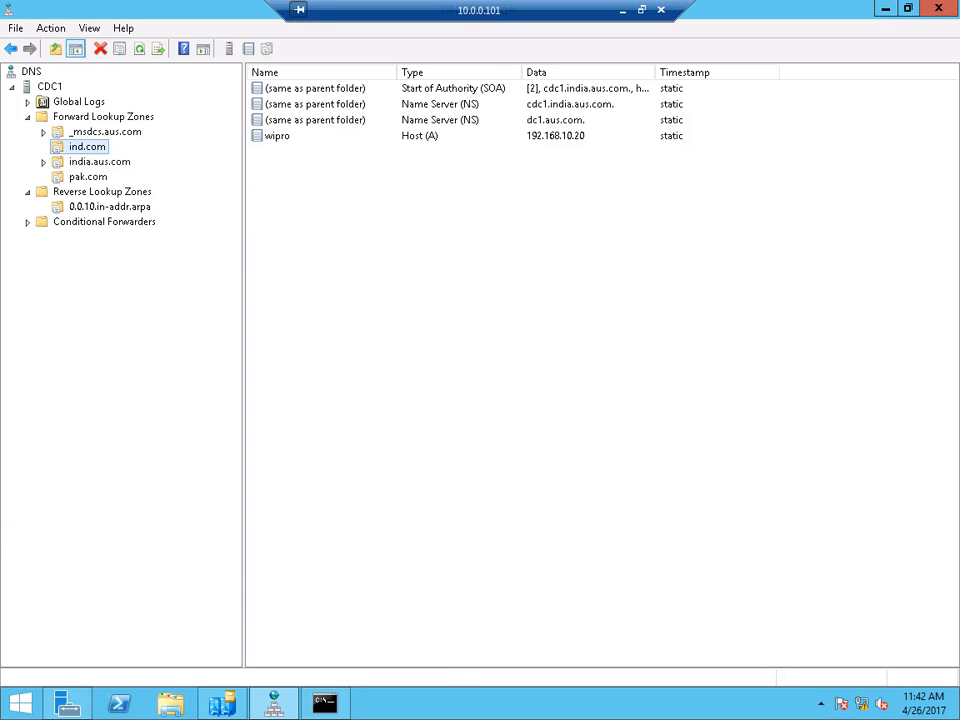
{"action": "right_click", "coordinate": [85, 117]}
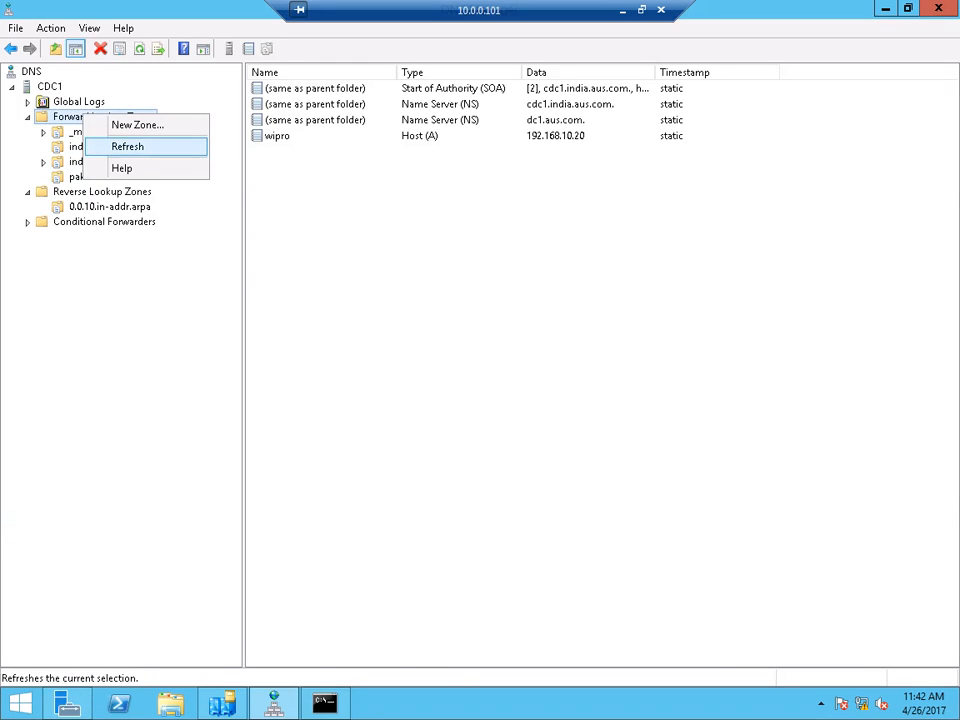
{"action": "key", "text": "Return"}
{"action": "left_click", "coordinate": [110, 207]}
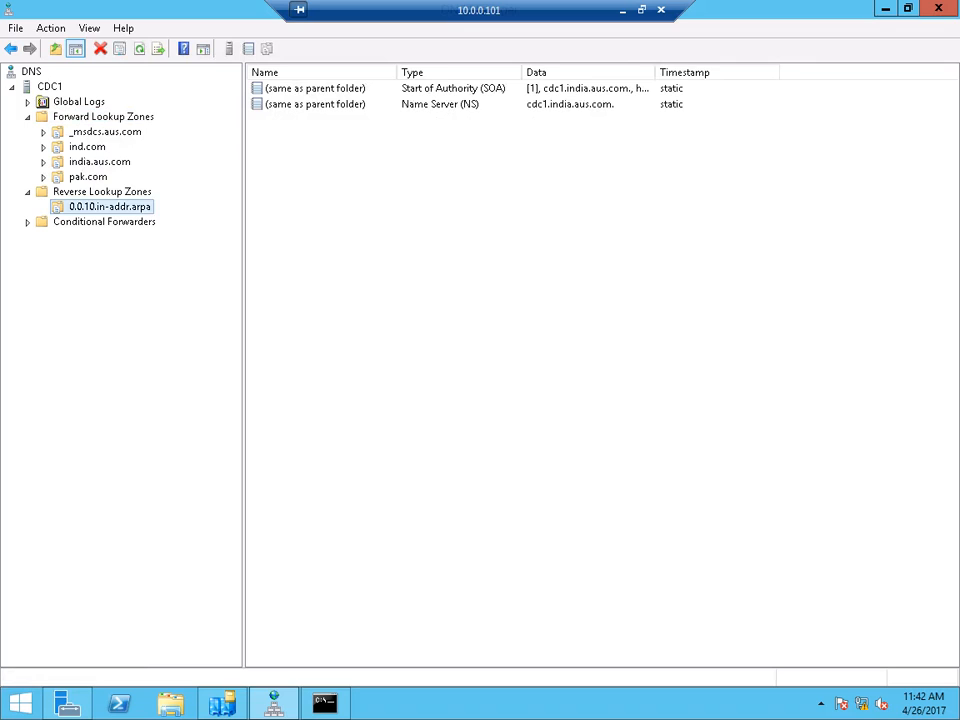
- Refresh the forward lookup zones once more and return to the local desktop
{"action": "right_click", "coordinate": [110, 132]}
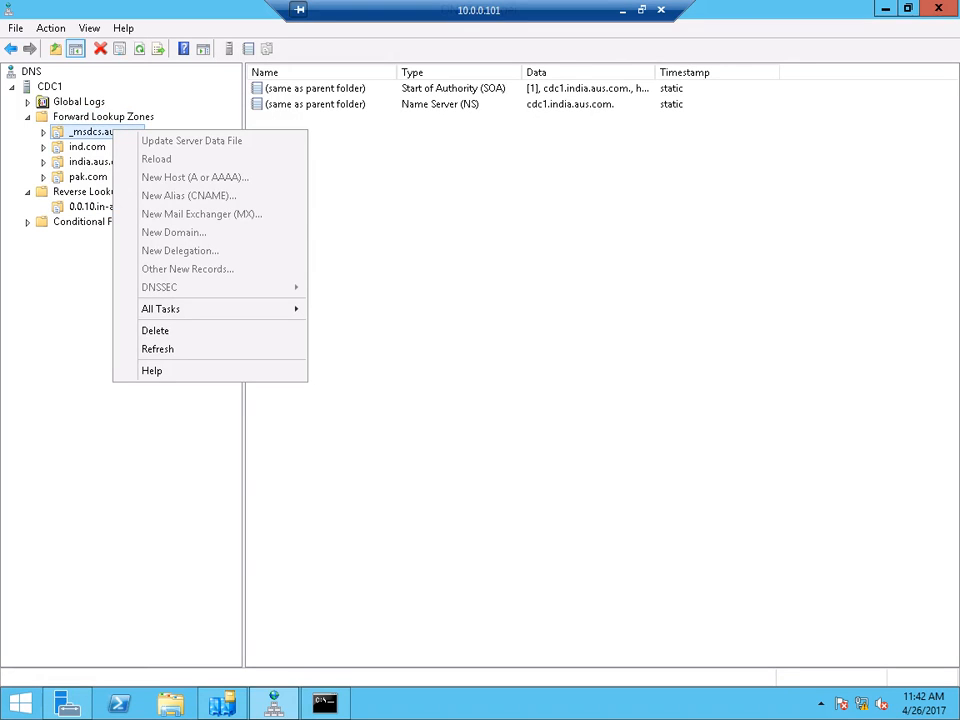
{"action": "right_click", "coordinate": [114, 112]}
{"action": "left_click", "coordinate": [160, 145]}
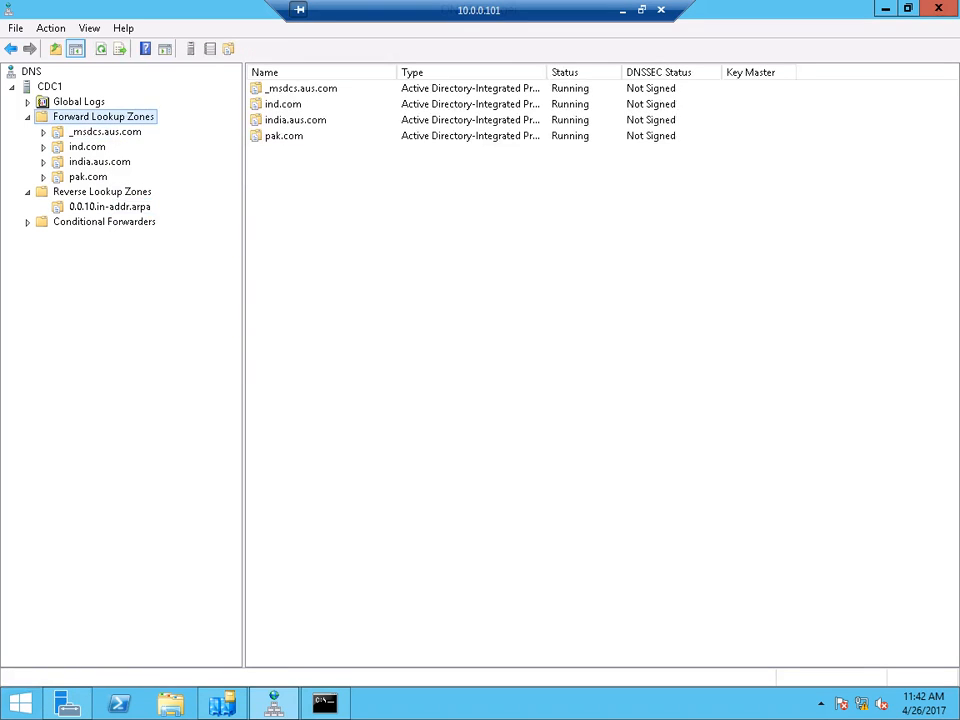
{"action": "left_click", "coordinate": [623, 10]}
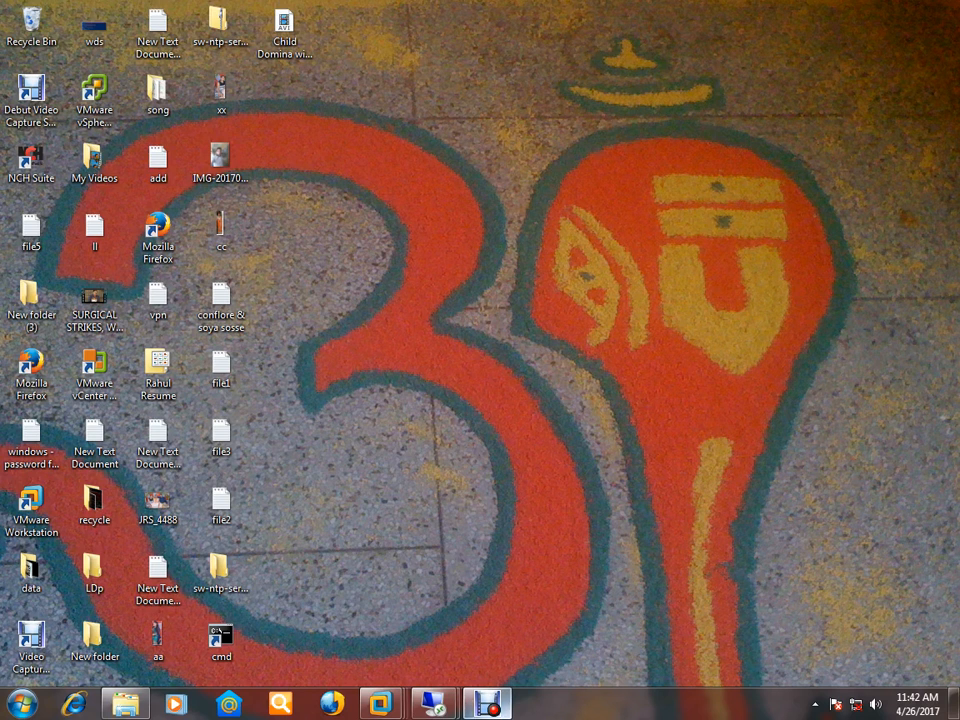
- On the 20.0.0.1 server, rerun nslookup 10.0.0.101, which times out again, then minimize the console
{"action": "mouse_move", "coordinate": [433, 703]}
{"action": "left_click", "coordinate": [340, 600]}
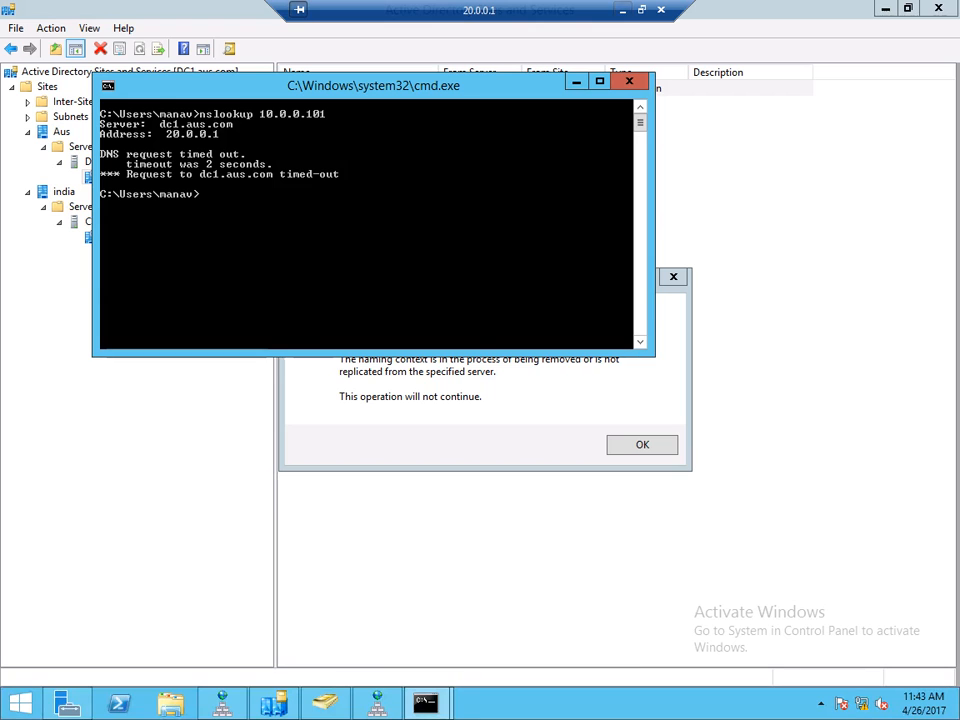
{"action": "key", "text": "Up"}
{"action": "key", "text": "Return"}
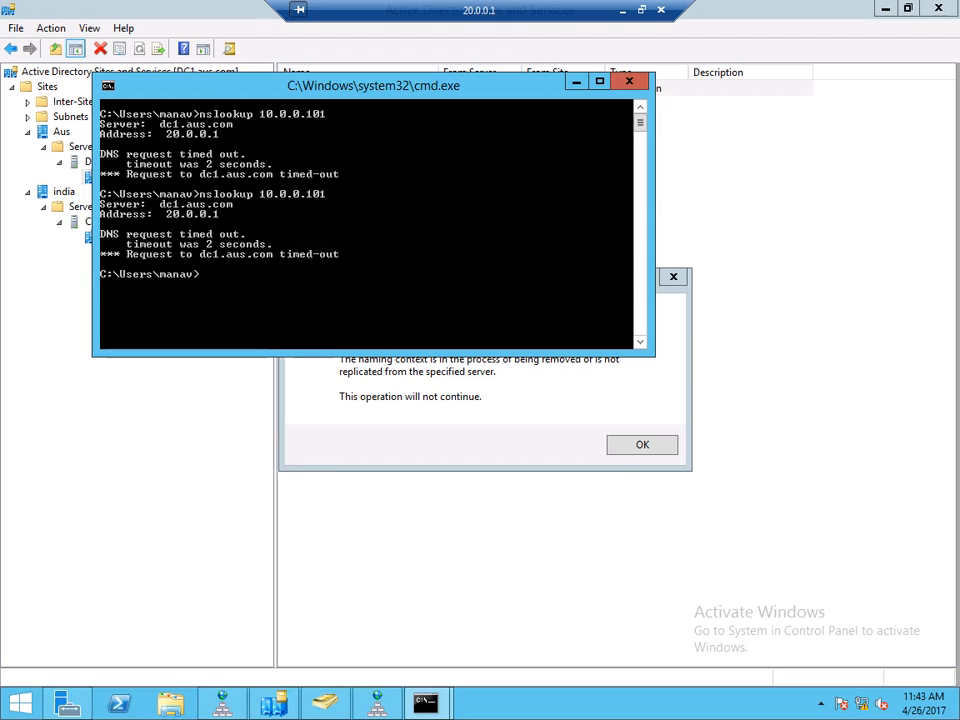
{"action": "left_click", "coordinate": [576, 82]}
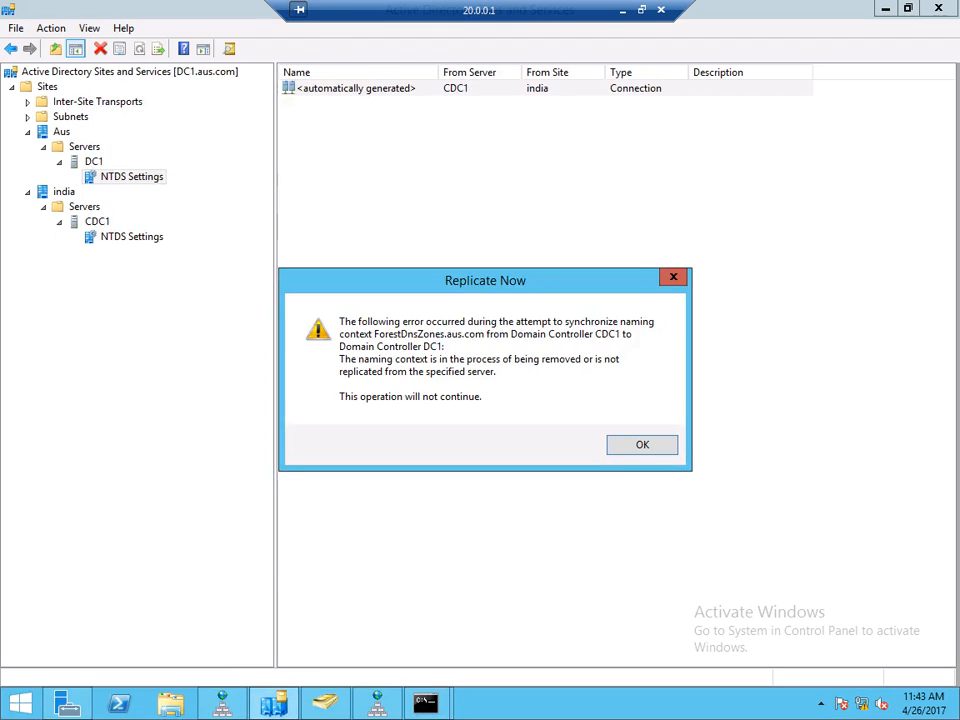
- On DC1, check the 0.0.20 reverse zone and the _msdcs.aus.com aliases for dc1.aus.com and cdc1.india.aus.com
{"action": "left_click", "coordinate": [377, 703]}
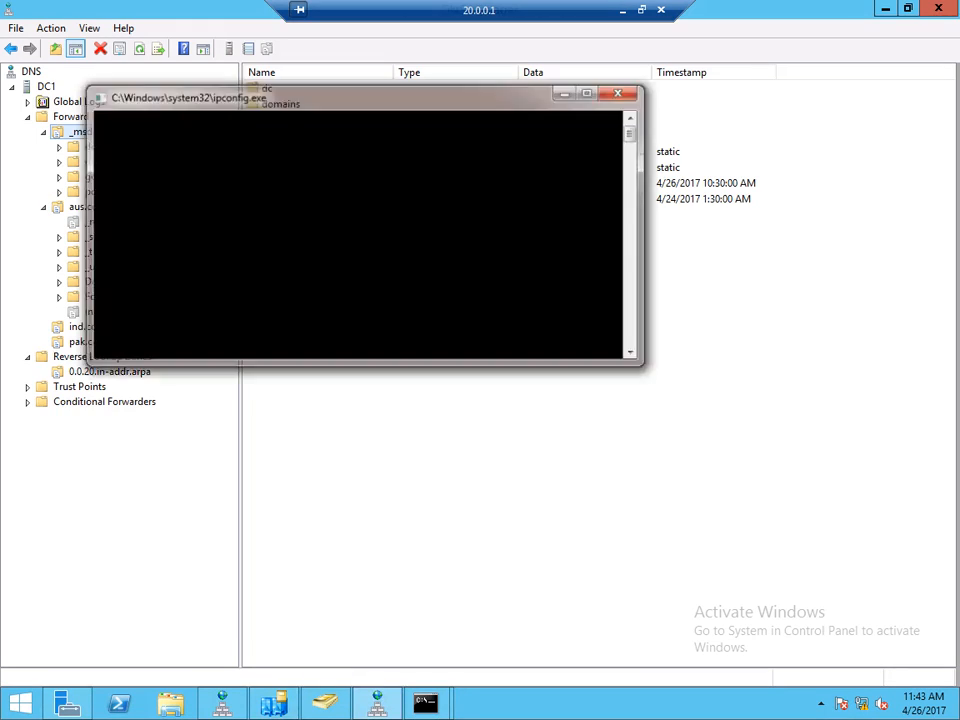
{"action": "left_click", "coordinate": [109, 372]}
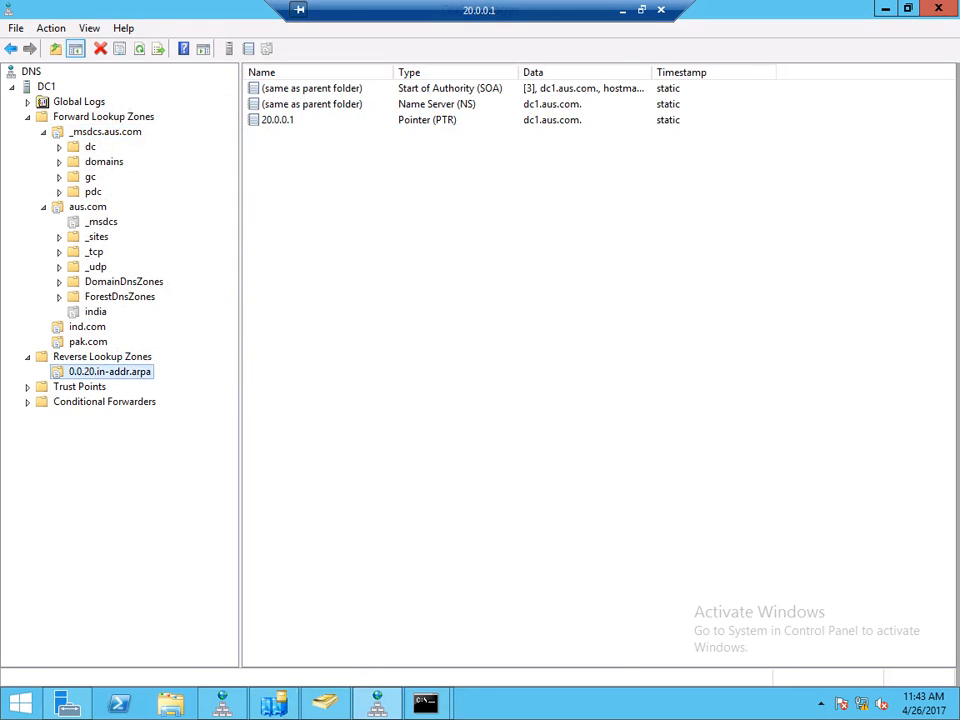
{"action": "right_click", "coordinate": [122, 132]}
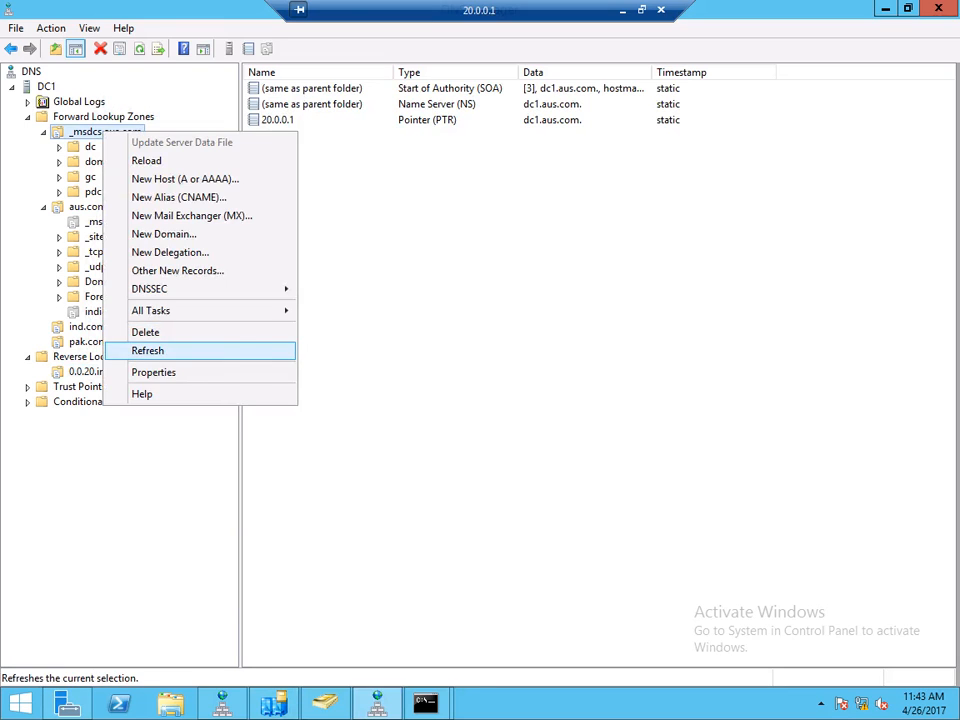
{"action": "left_click", "coordinate": [150, 349]}
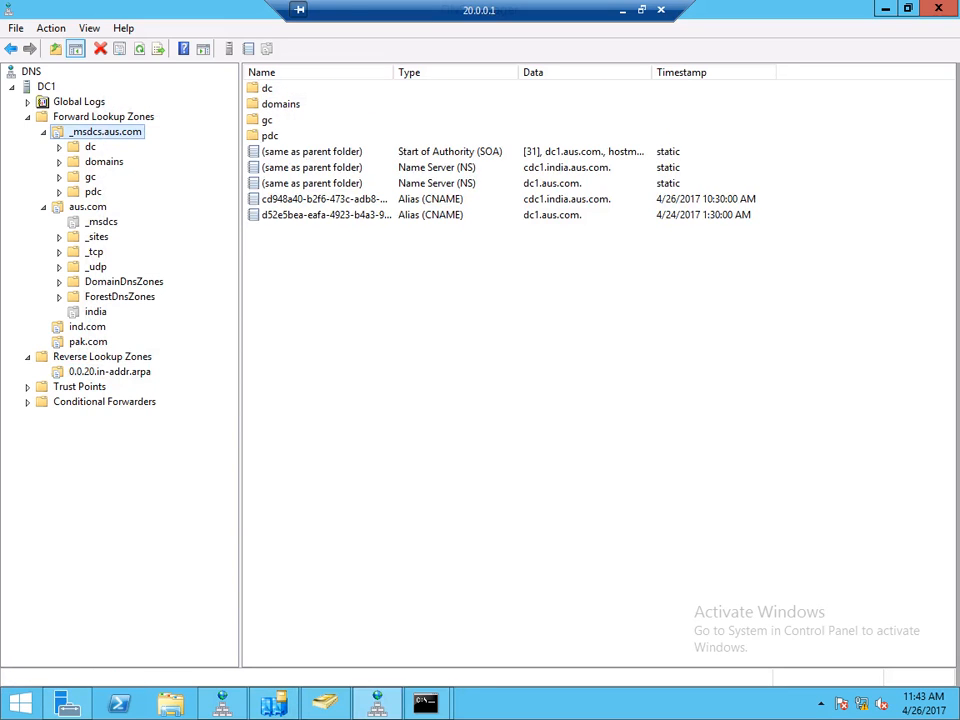
{"action": "left_click", "coordinate": [326, 215]}
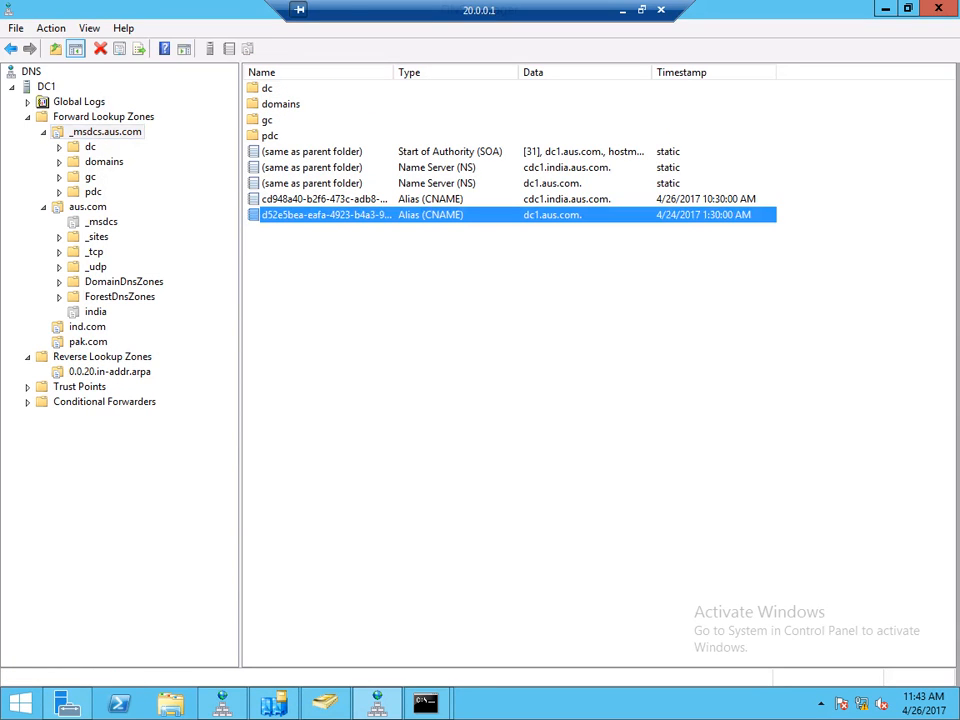
{"action": "left_click", "coordinate": [326, 199]}
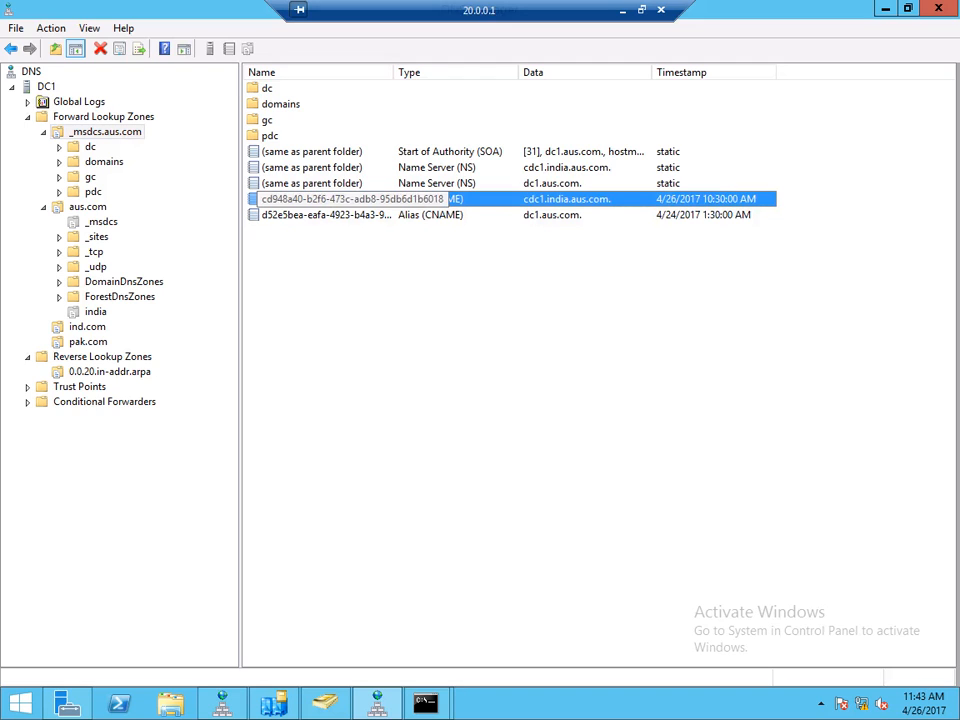
{"action": "left_click", "coordinate": [109, 372]}
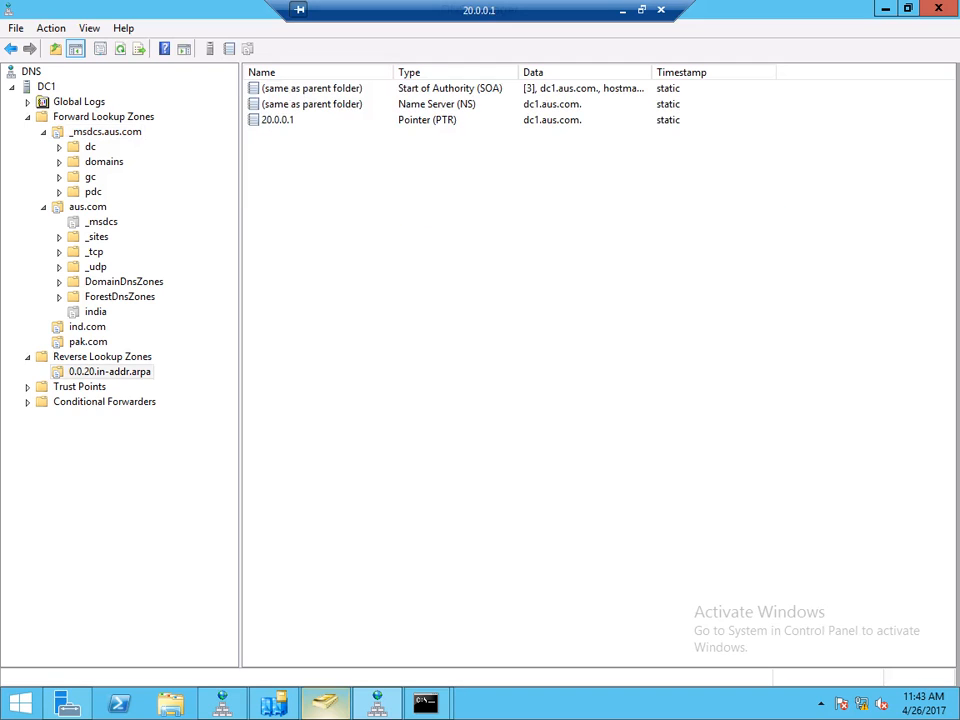
- Refresh the forward lookup zones twice, recheck the 0.0.20 reverse zone, and return to the local desktop
{"action": "mouse_move", "coordinate": [325, 703]}
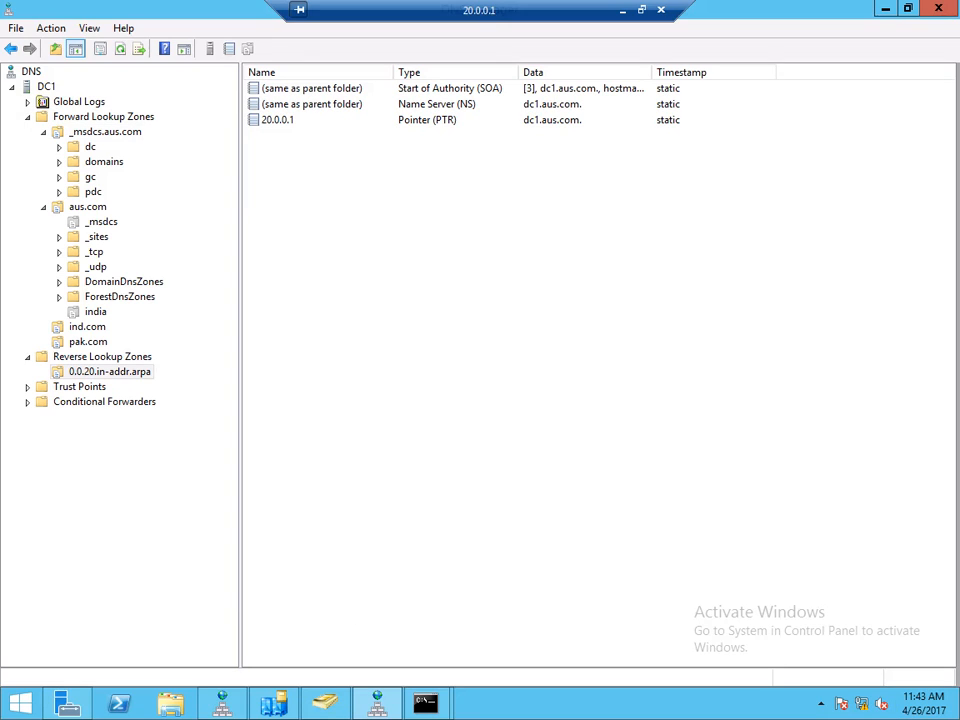
{"action": "right_click", "coordinate": [117, 117]}
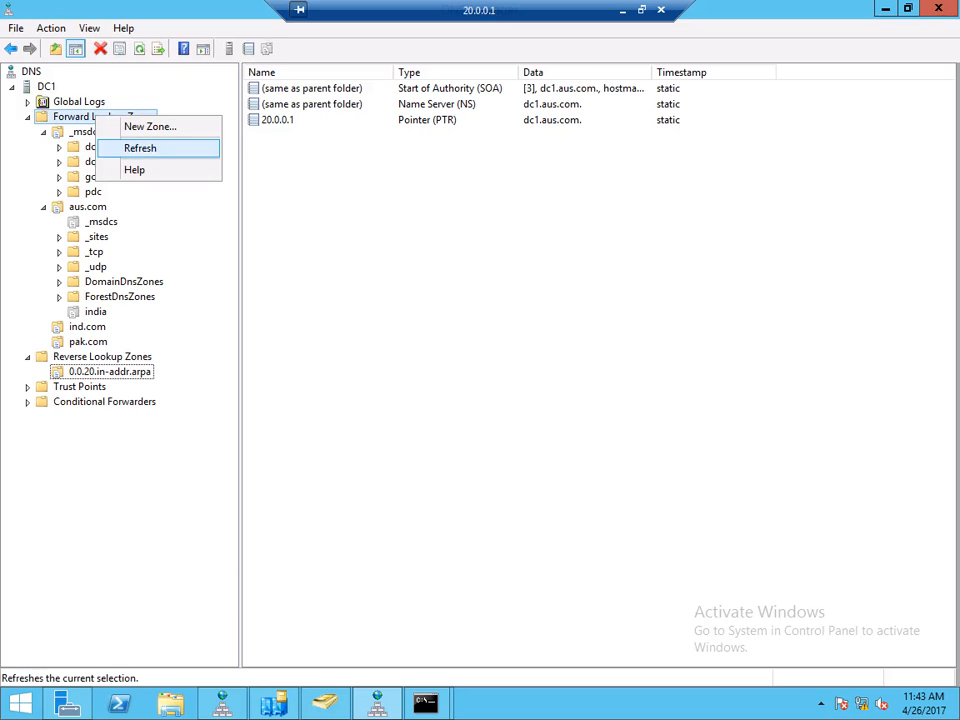
{"action": "left_click", "coordinate": [140, 148]}
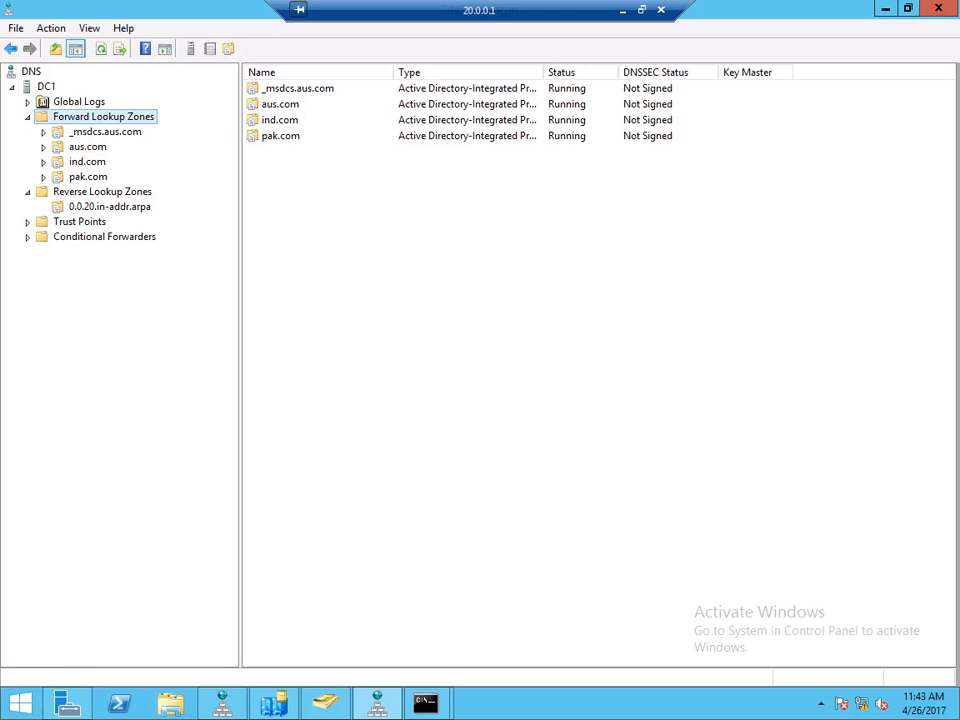
{"action": "left_click", "coordinate": [110, 207]}
{"action": "right_click", "coordinate": [96, 117]}
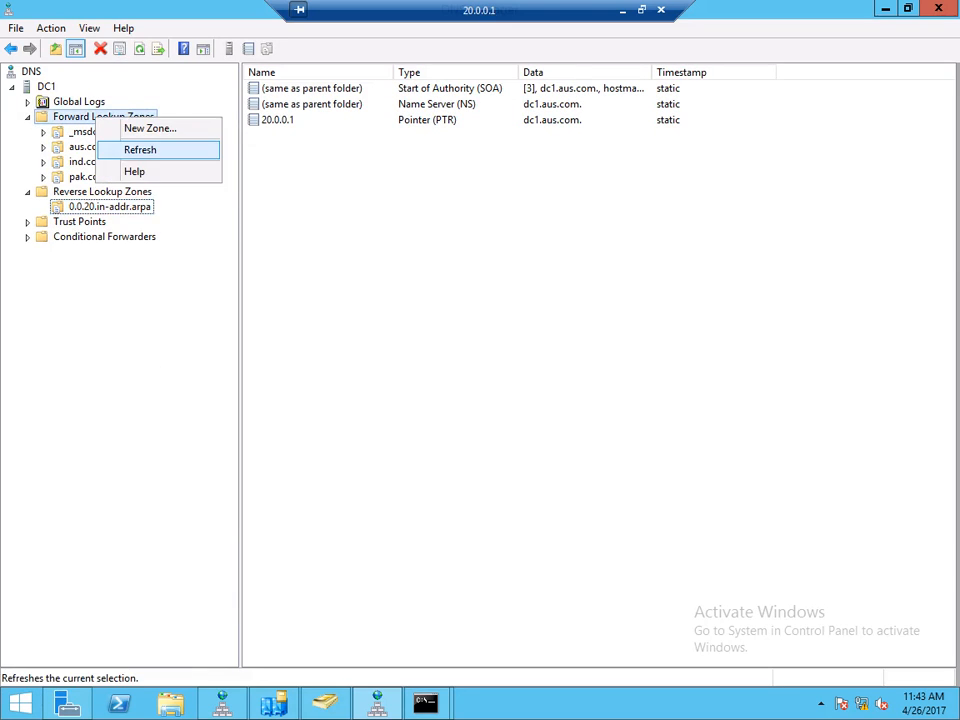
{"action": "left_click", "coordinate": [140, 149]}
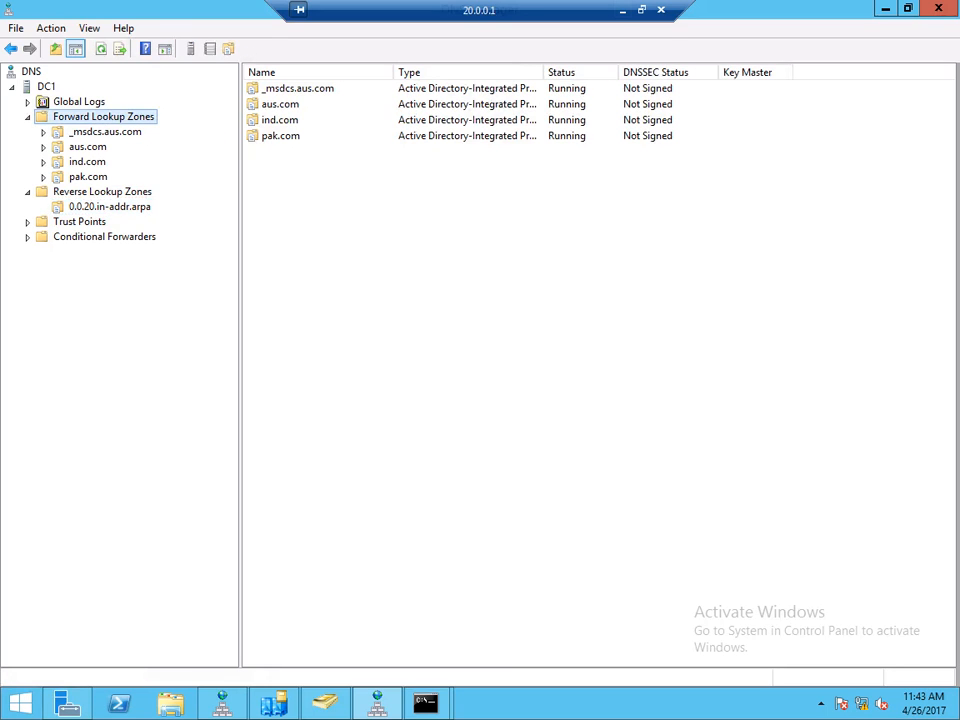
{"action": "left_click", "coordinate": [622, 10]}
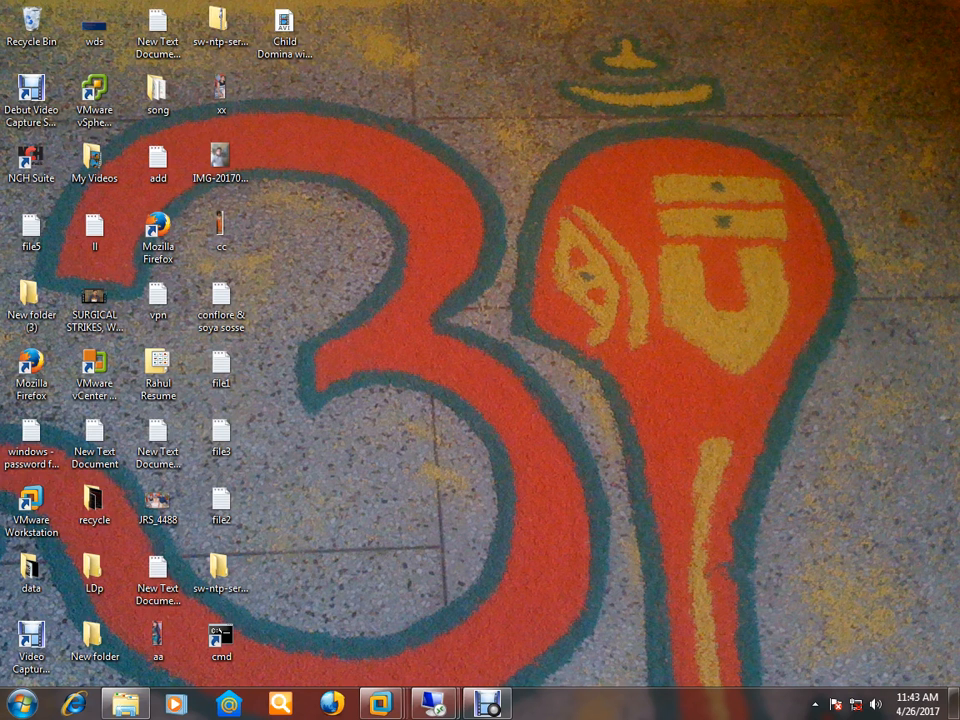
- Restore Debut Video Capture to resume recording, then return to the 20.0.0.1 session
{"action": "left_click", "coordinate": [488, 704]}
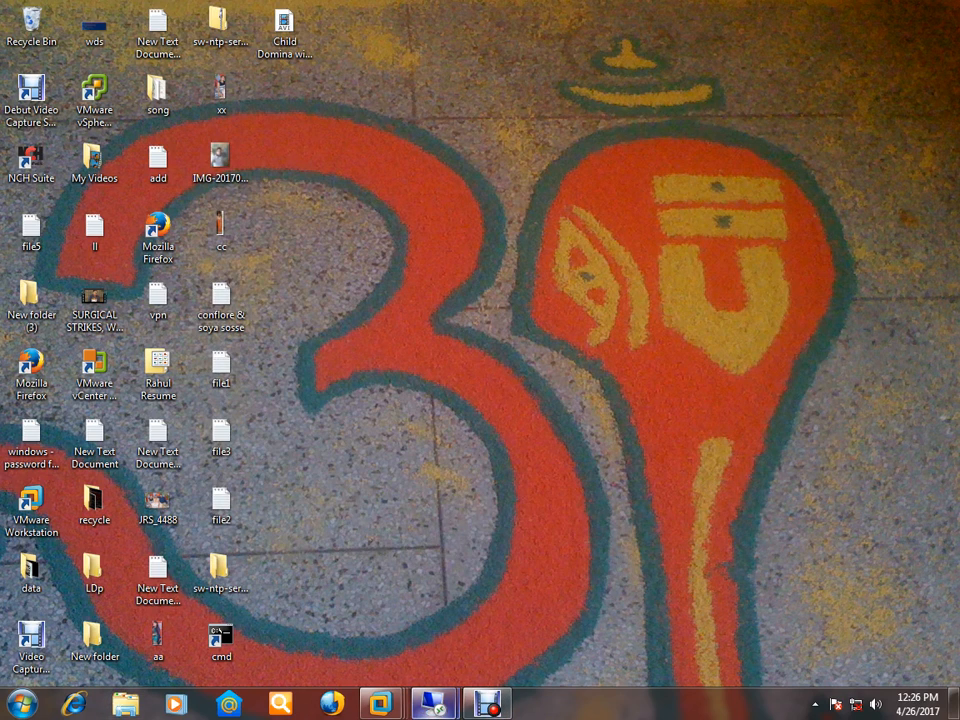
{"action": "mouse_move", "coordinate": [433, 704]}
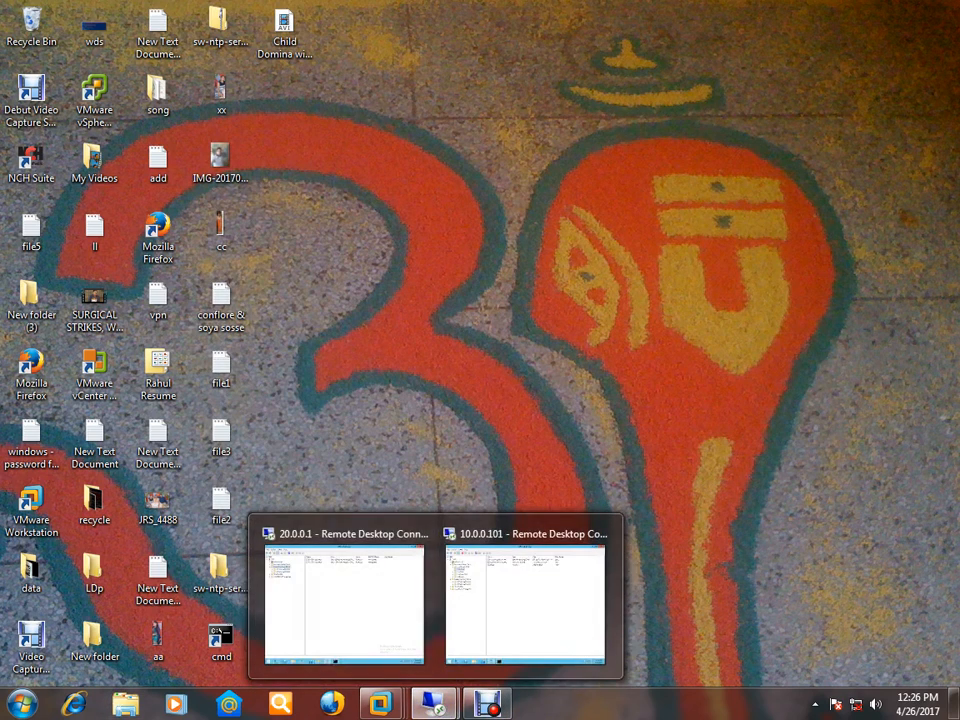
{"action": "left_click", "coordinate": [343, 600]}
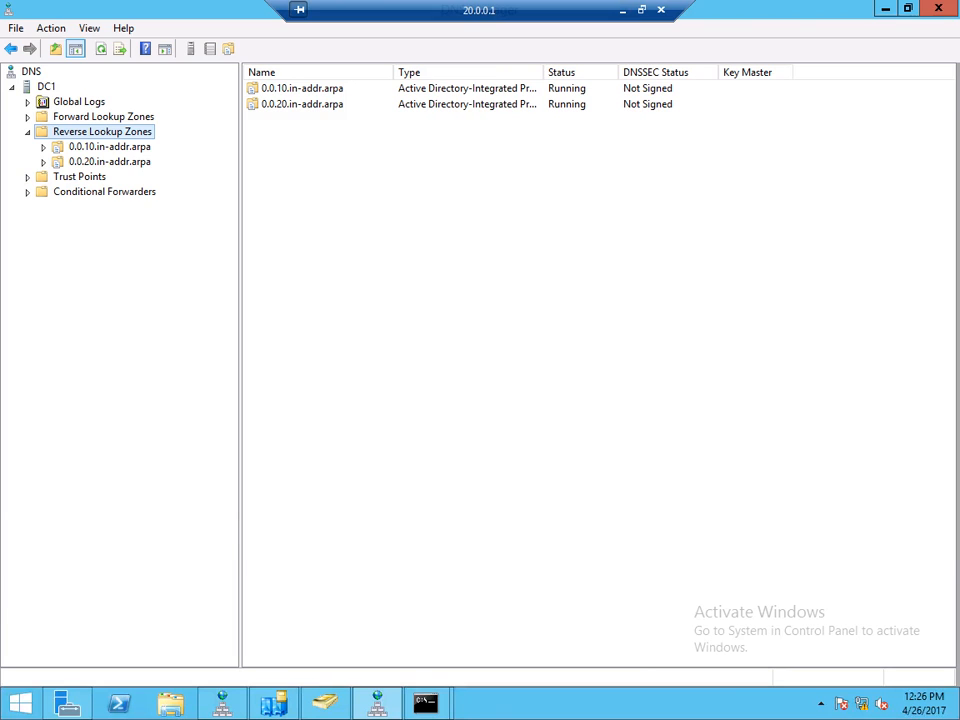
- Refresh the DC1 DNS server and confirm the new 0.0.10 reverse zone and the forward zones
{"action": "right_click", "coordinate": [61, 116]}
{"action": "right_click", "coordinate": [77, 101]}
{"action": "right_click", "coordinate": [47, 88]}
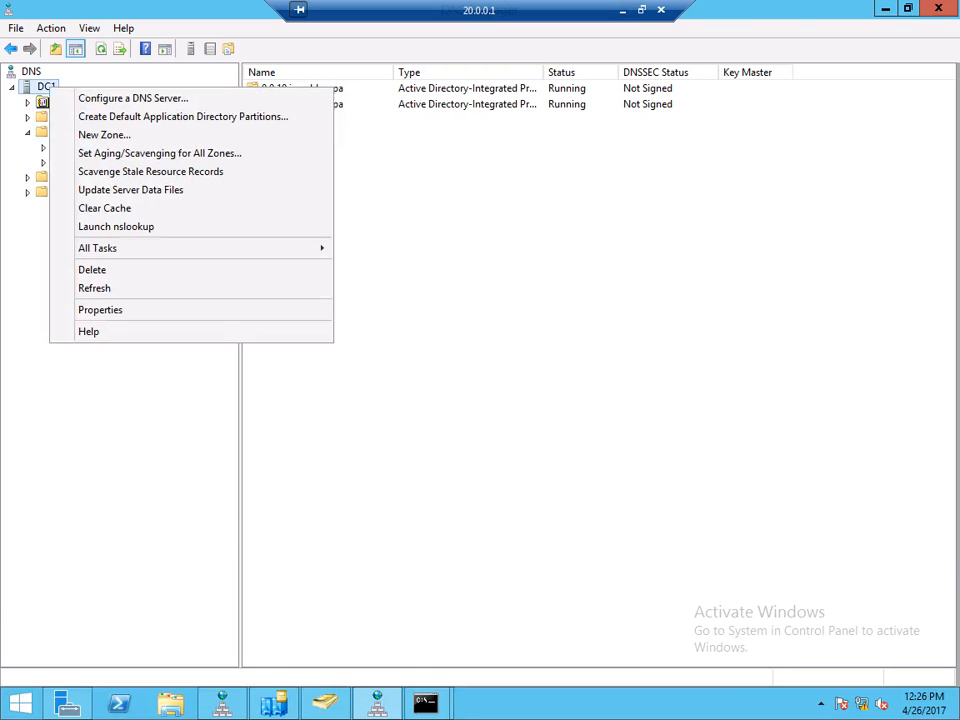
{"action": "left_click", "coordinate": [95, 288]}
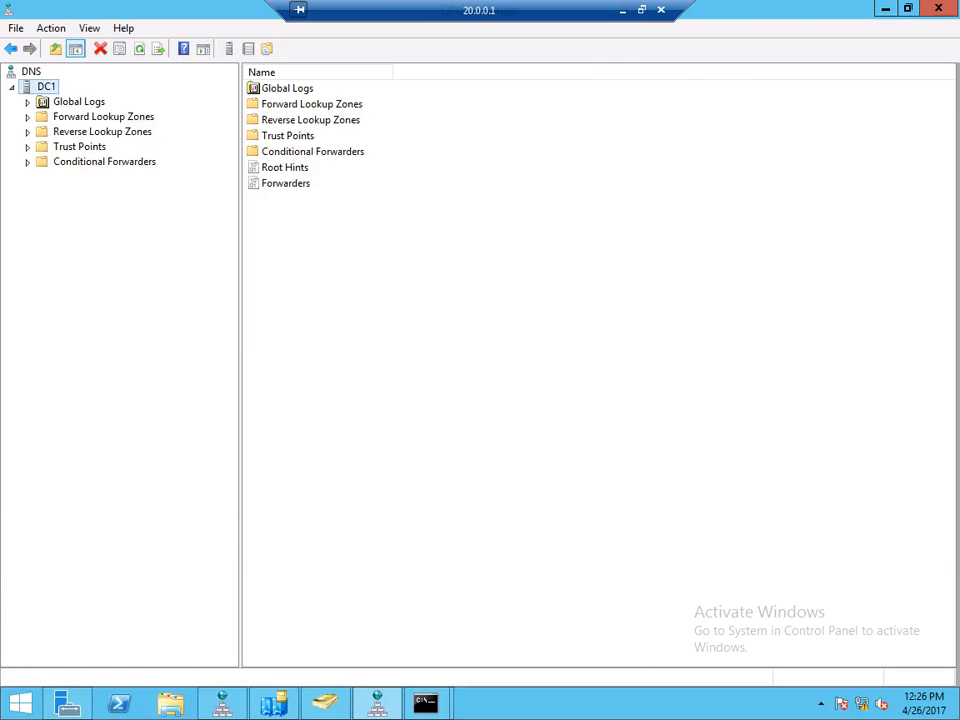
{"action": "double_click", "coordinate": [100, 132]}
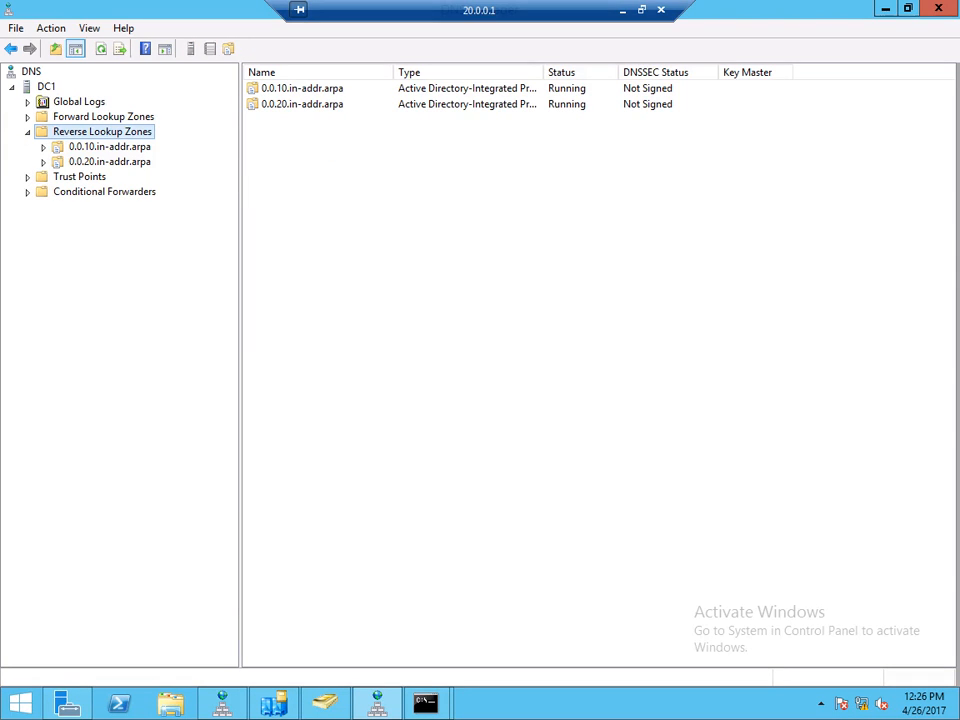
{"action": "left_click", "coordinate": [109, 147]}
{"action": "double_click", "coordinate": [103, 117]}
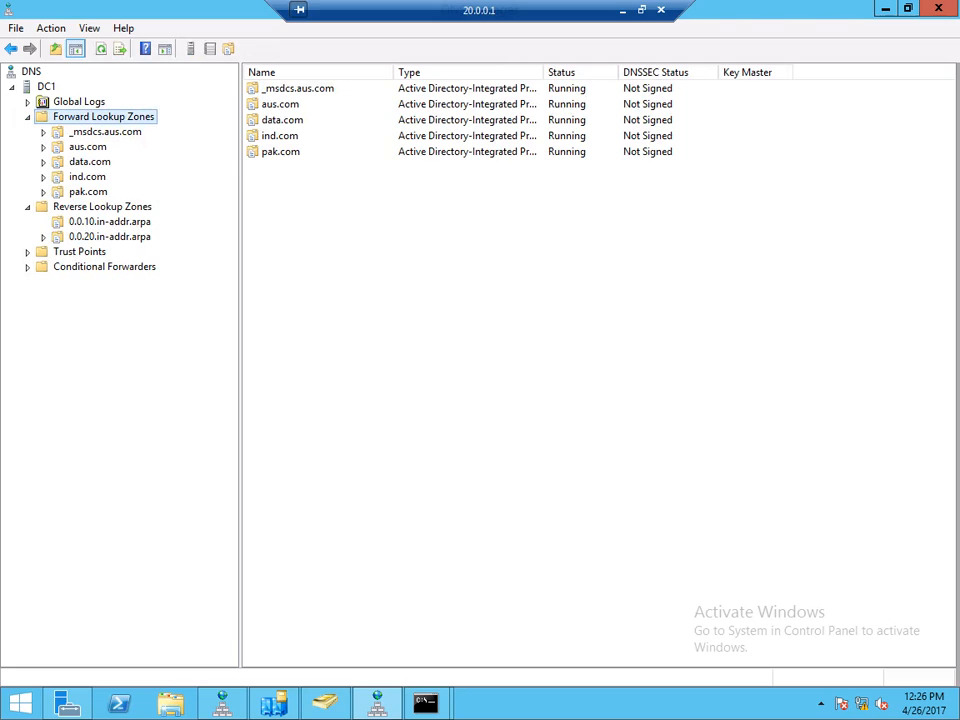
- Check CDC1's session, then inspect data.com's secure host record (244.185.65.48) on DC1
{"action": "left_click", "coordinate": [623, 11]}
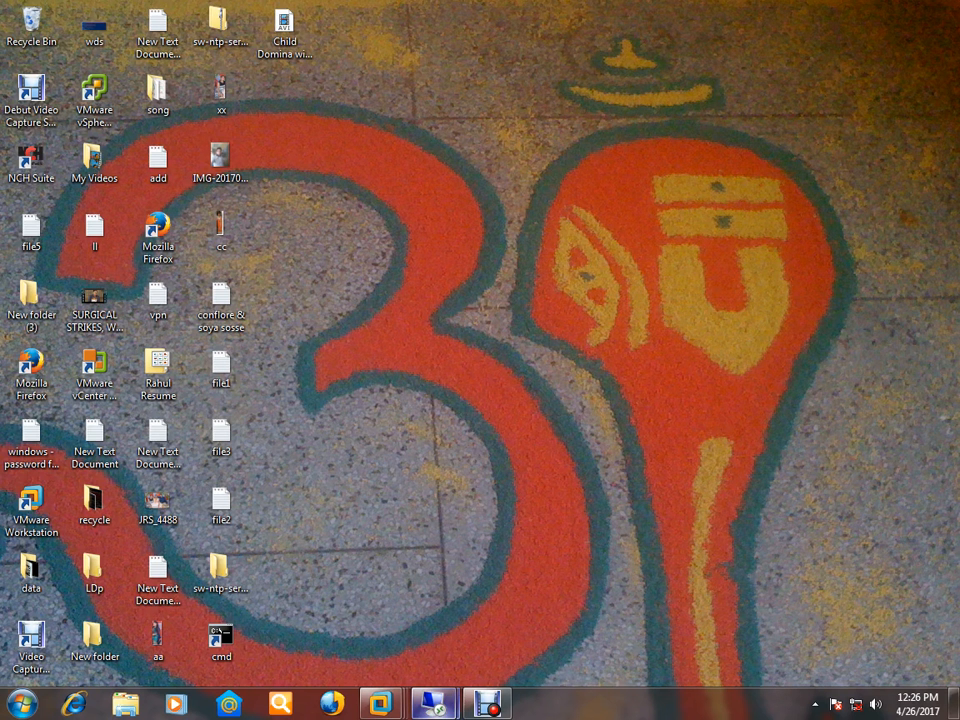
{"action": "mouse_move", "coordinate": [433, 703]}
{"action": "left_click", "coordinate": [525, 600]}
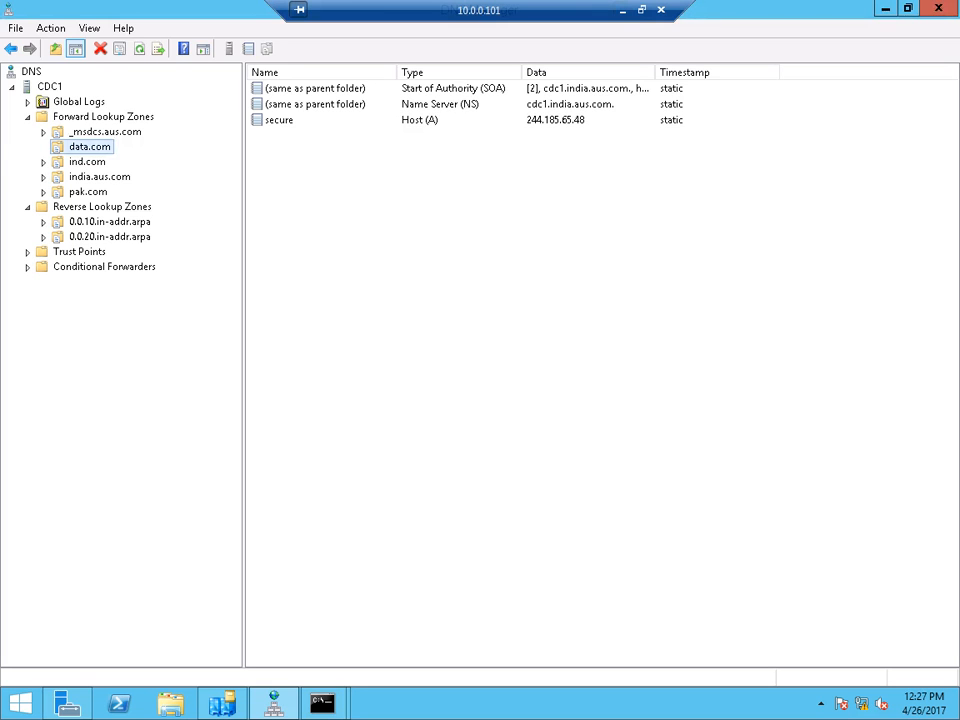
{"action": "left_click", "coordinate": [623, 11]}
{"action": "mouse_move", "coordinate": [436, 704]}
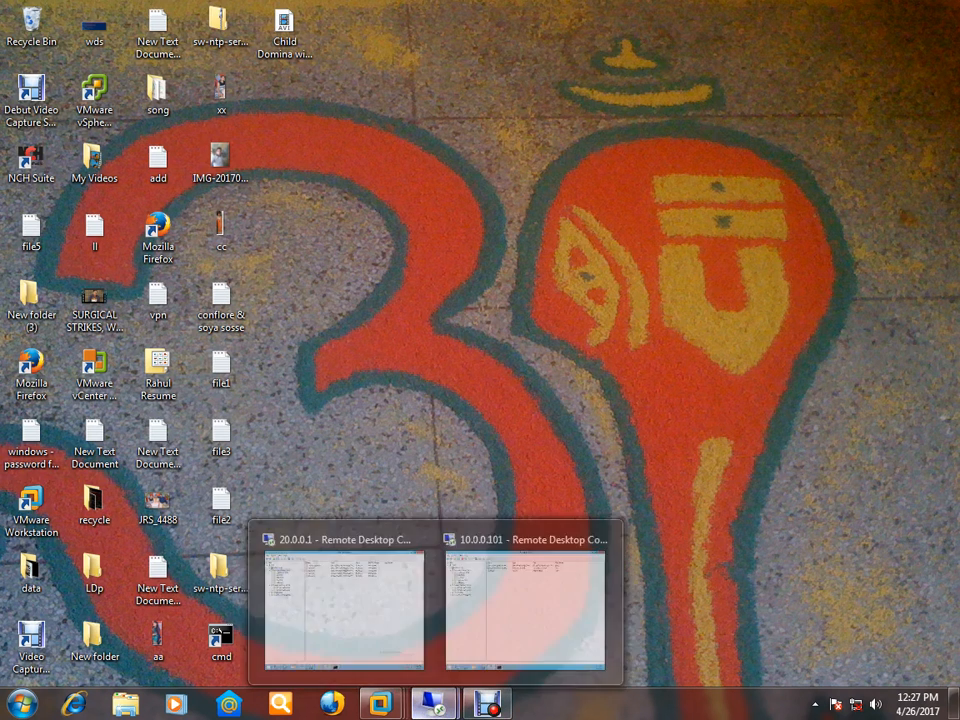
{"action": "left_click", "coordinate": [344, 605]}
{"action": "left_click", "coordinate": [90, 162]}
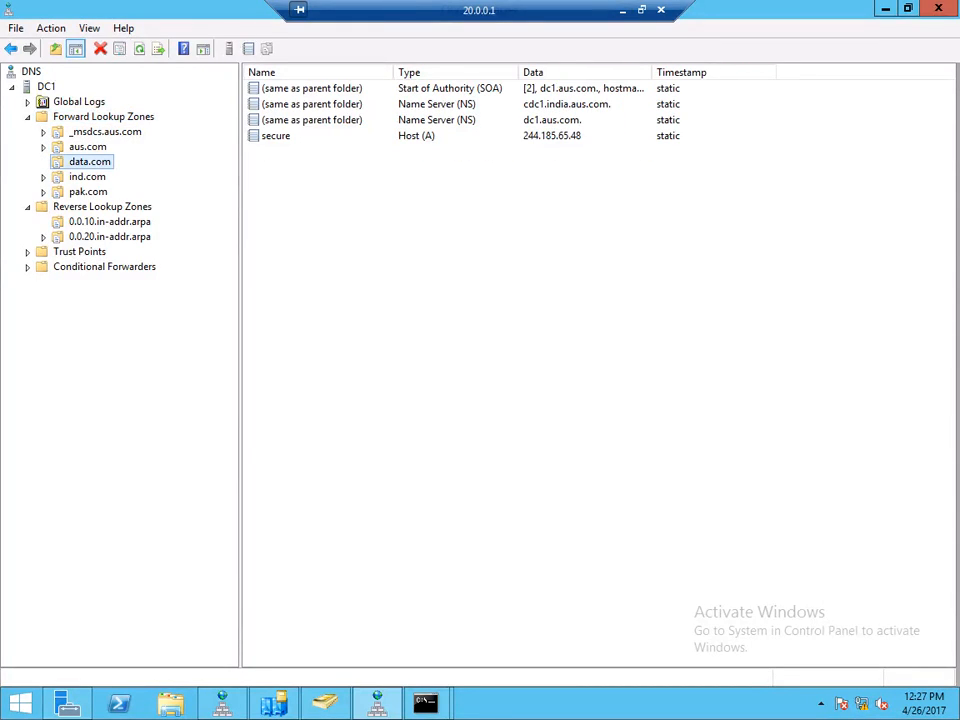
{"action": "left_click", "coordinate": [276, 136]}
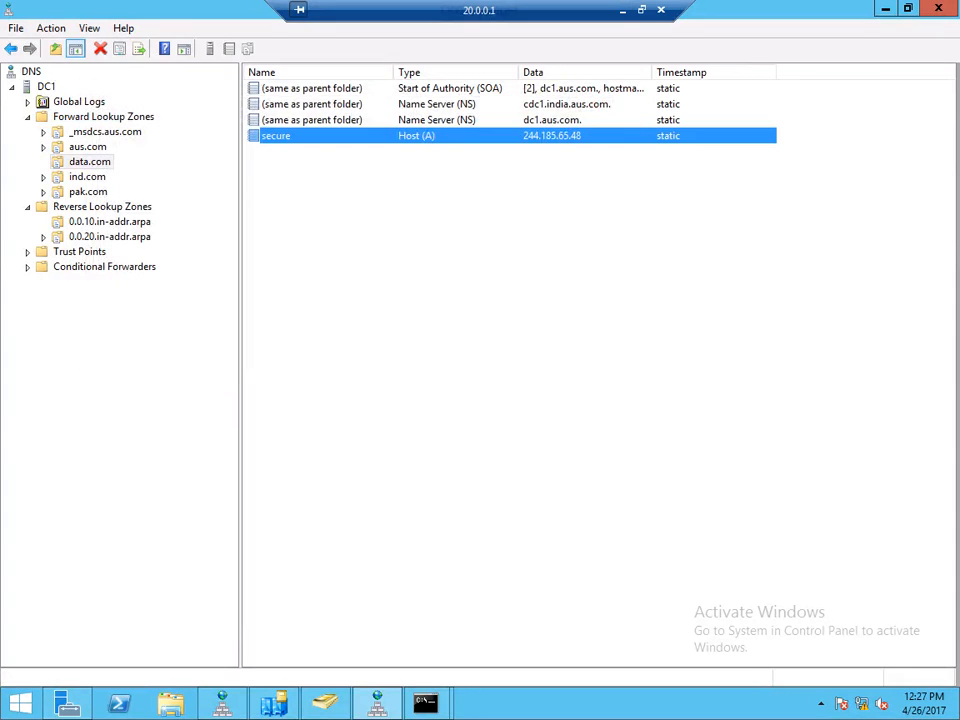
- Rerun nslookup 10.0.0.101 twice in the other Command Prompt; it now returns Non-existent domain
{"action": "left_click", "coordinate": [426, 703]}
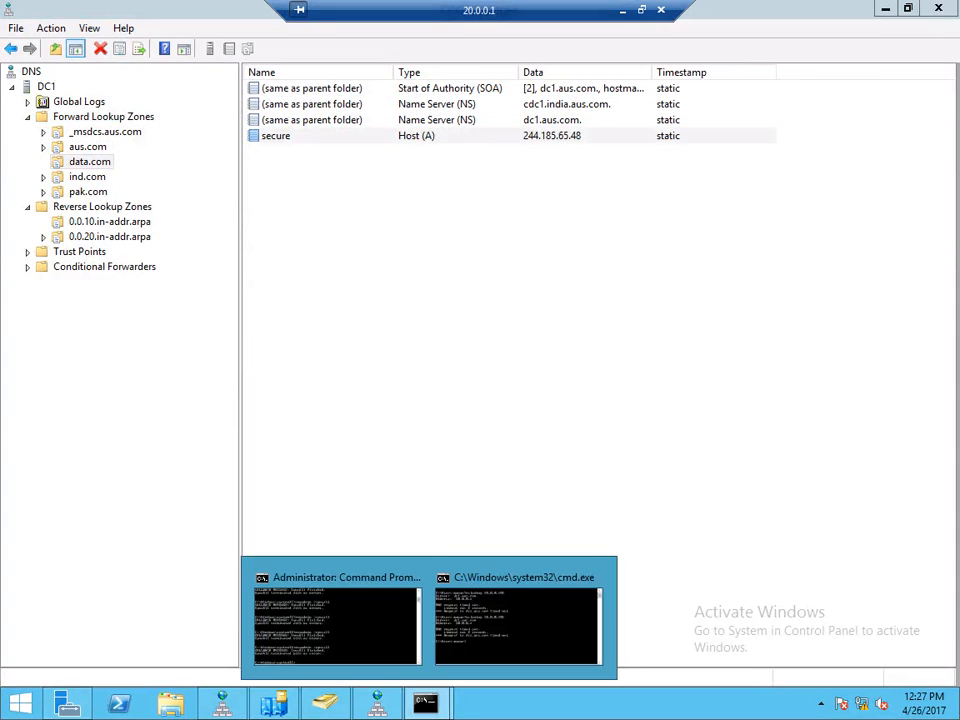
{"action": "left_click", "coordinate": [338, 620]}
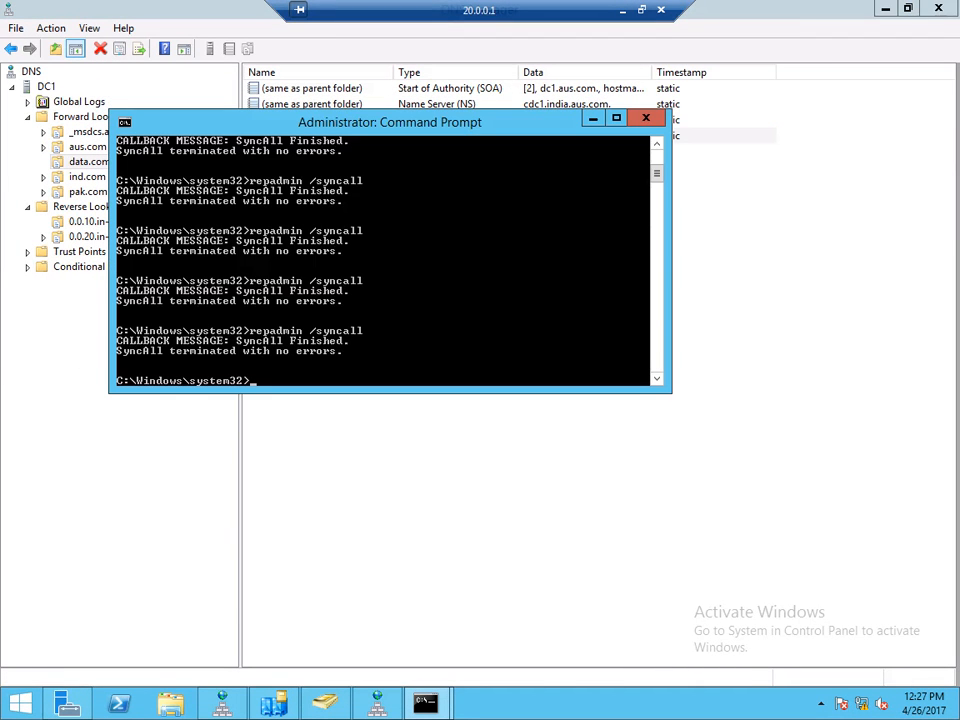
{"action": "left_click", "coordinate": [426, 703]}
{"action": "left_click", "coordinate": [523, 612]}
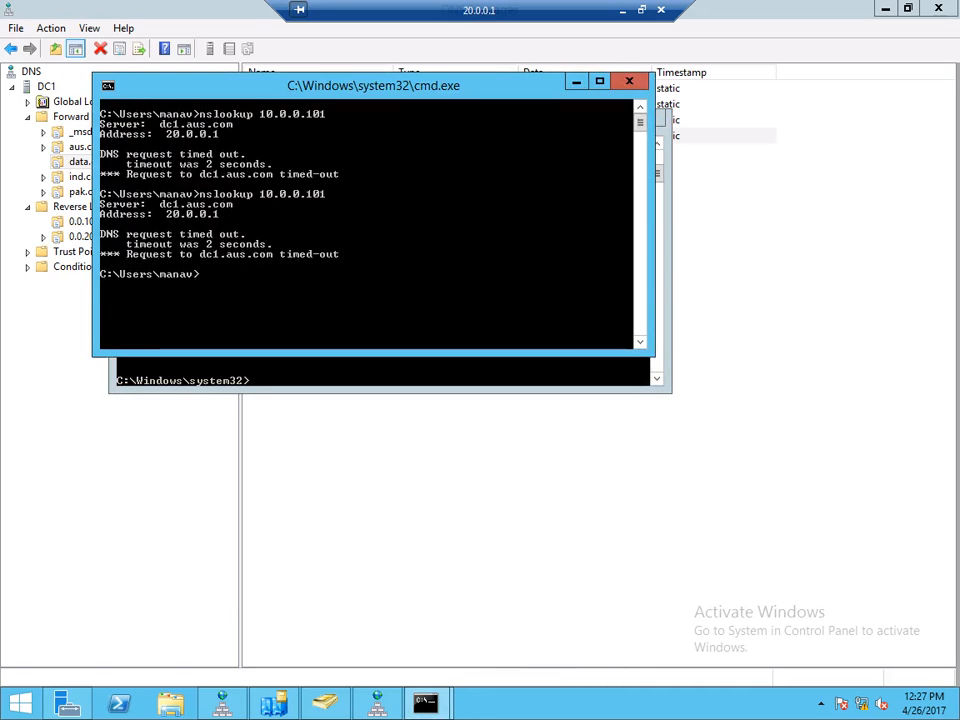
{"action": "key", "text": "Up"}
{"action": "key", "text": "Return"}
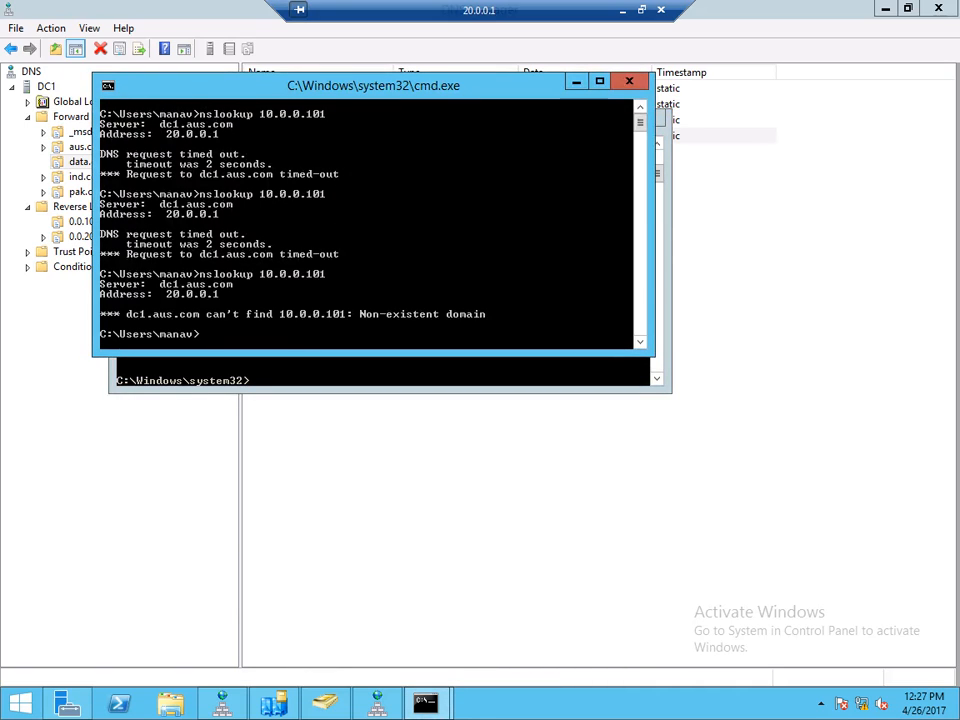
{"action": "key", "text": "Up"}
{"action": "key", "text": "Return"}
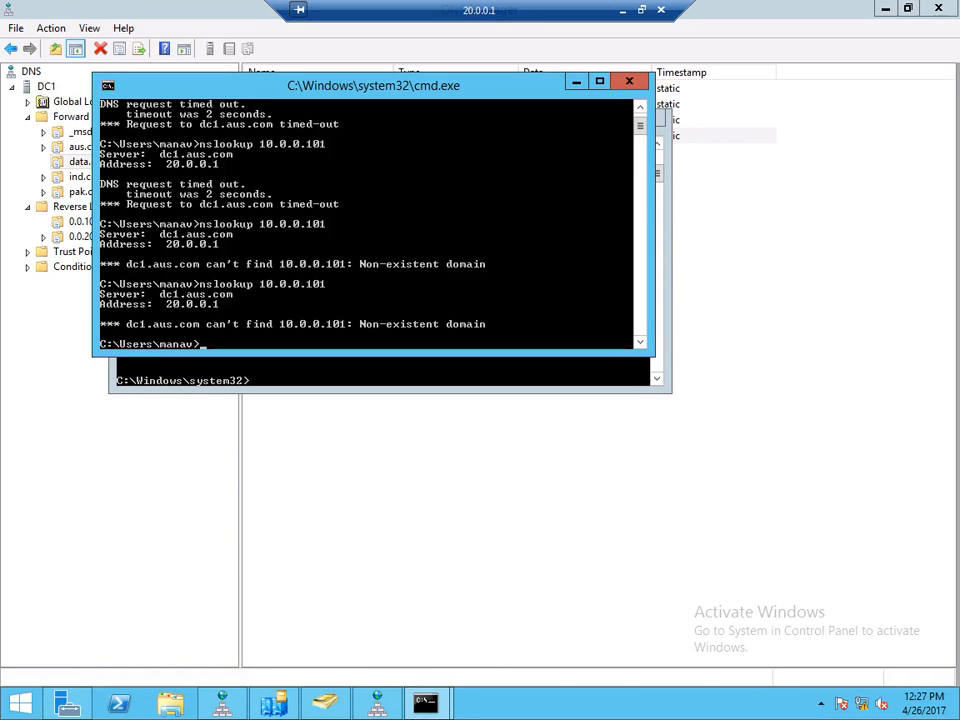
{"action": "key", "text": "super+r"}
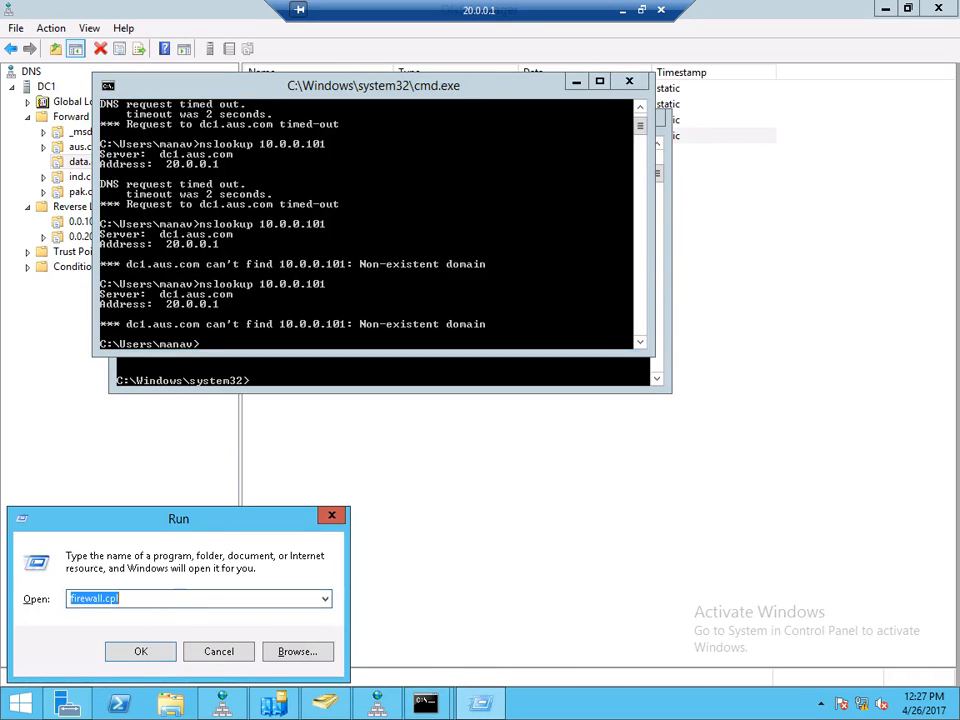
- Open Ethernet0's IPv4 properties via ncpa.cpl
{"action": "type", "text": "ncpa.cpl"}
{"action": "key", "text": "Return"}
{"action": "right_click", "coordinate": [230, 201]}
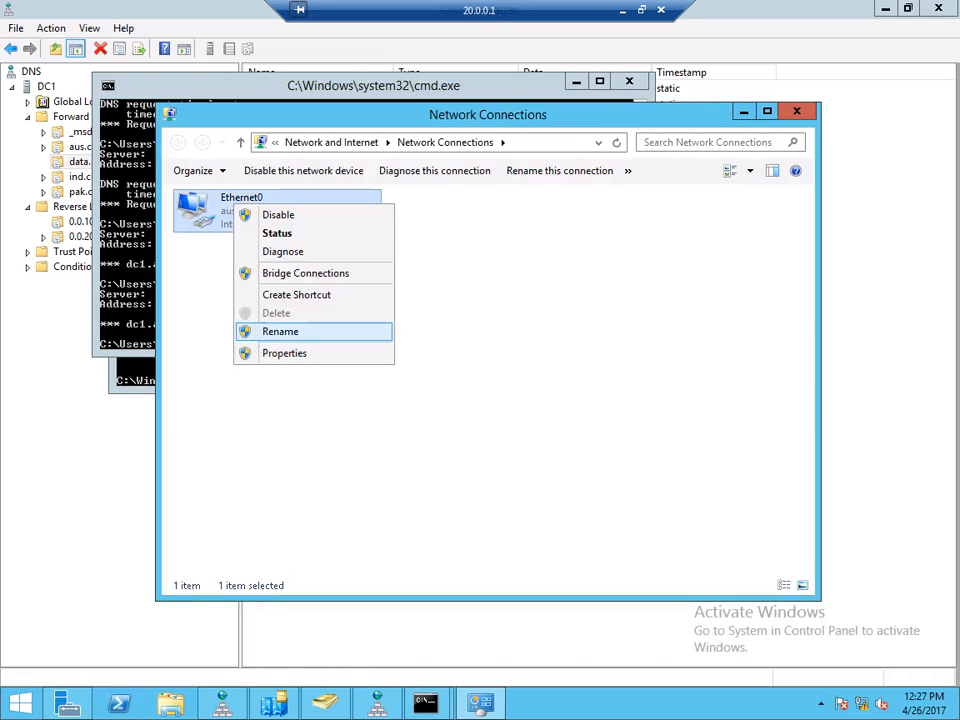
{"action": "left_click", "coordinate": [268, 351]}
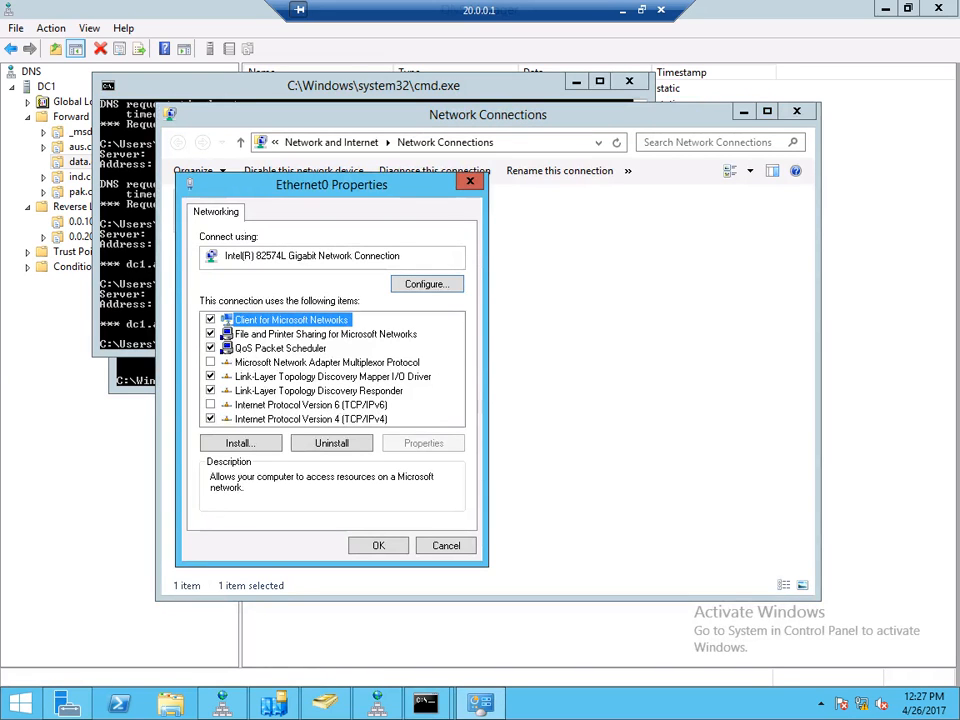
{"action": "double_click", "coordinate": [311, 419]}
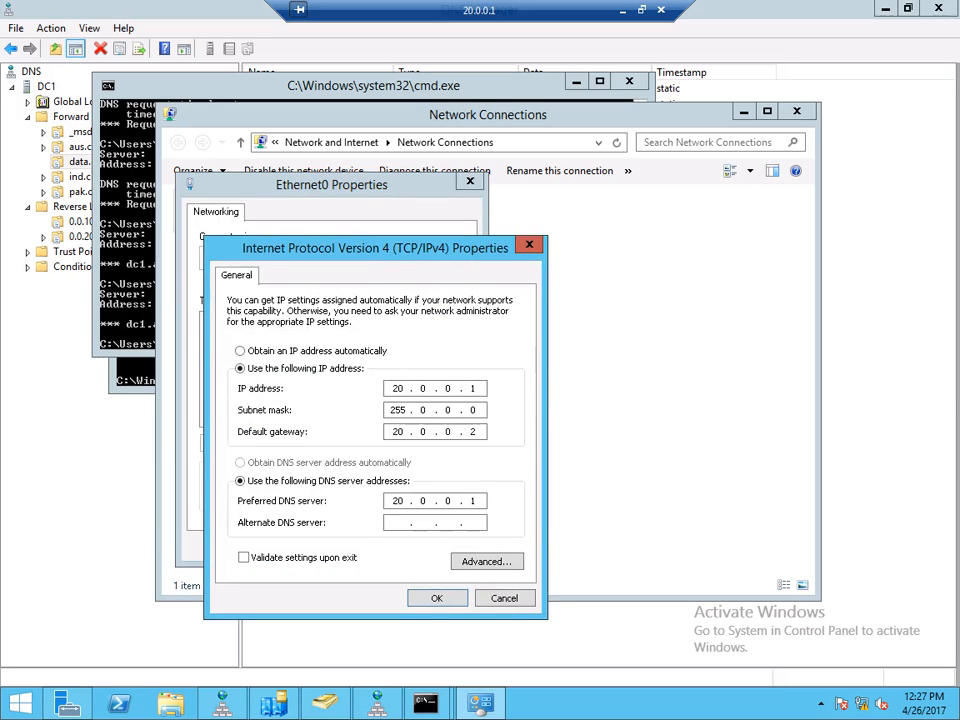
- Set 10.0.0.100 as the alternate DNS server, confirm, and close the network windows
{"action": "left_click", "coordinate": [399, 523]}
{"action": "type", "text": "1."}
{"action": "key", "text": "BackSpace"}
{"action": "type", "text": "0.0.0.100"}
{"action": "key", "text": "Tab"}
{"action": "key", "text": "Tab"}
{"action": "key", "text": "Tab"}
{"action": "key", "text": "Return"}
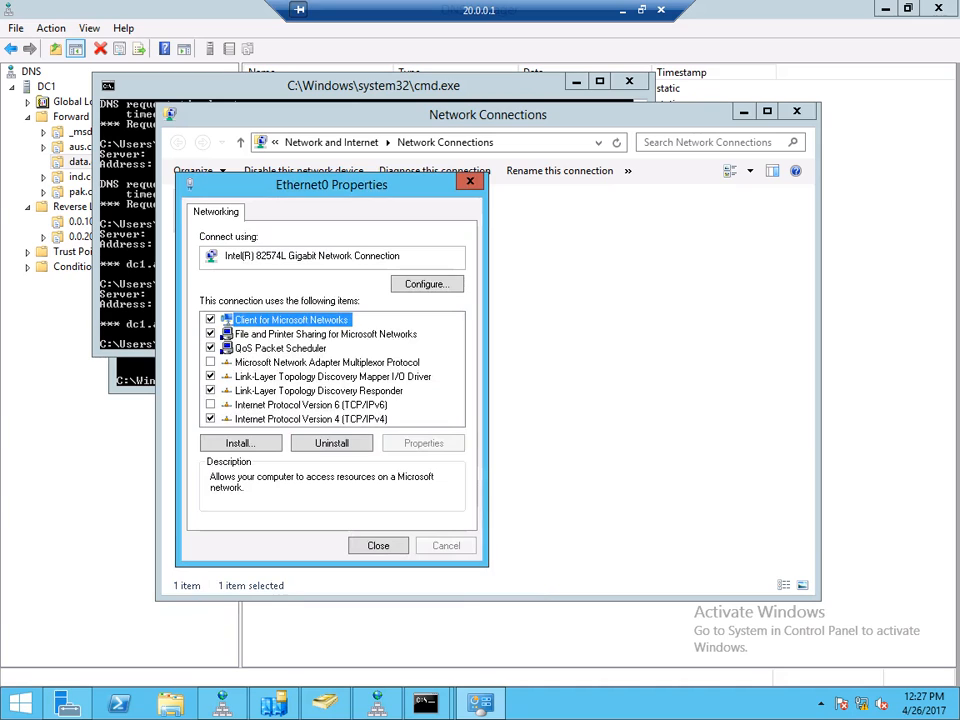
{"action": "key", "text": "Tab"}
{"action": "key", "text": "Tab"}
{"action": "key", "text": "Tab"}
{"action": "key", "text": "Return"}
{"action": "key", "text": "alt+F4"}
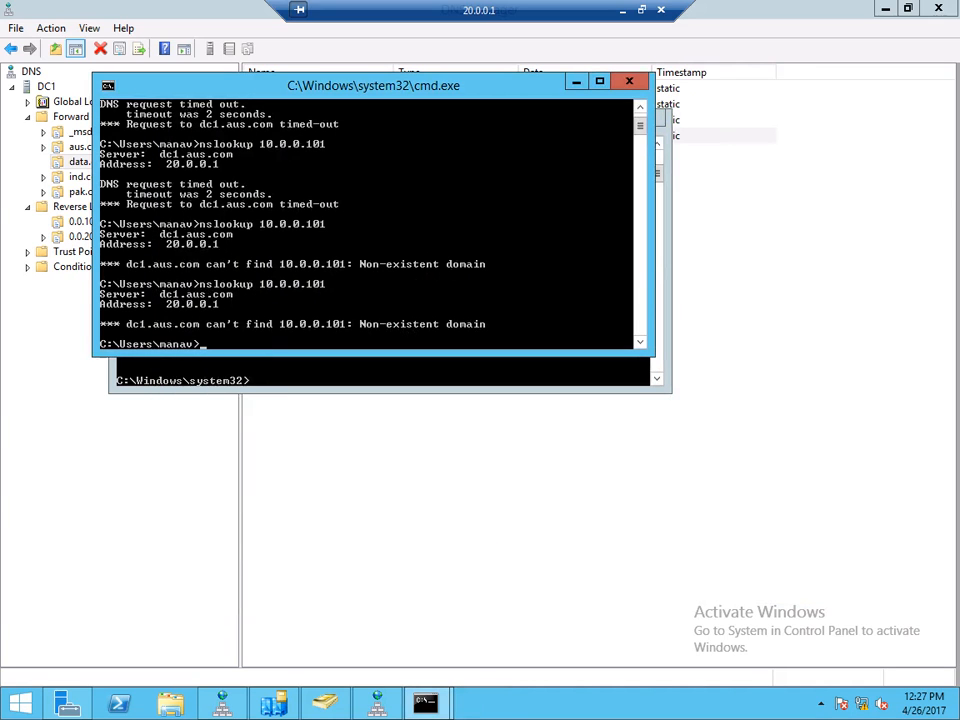
- Clear both consoles, then flush the DNS cache and re-register DNS with ipconfig
{"action": "type", "text": "cls"}
{"action": "key", "text": "Return"}
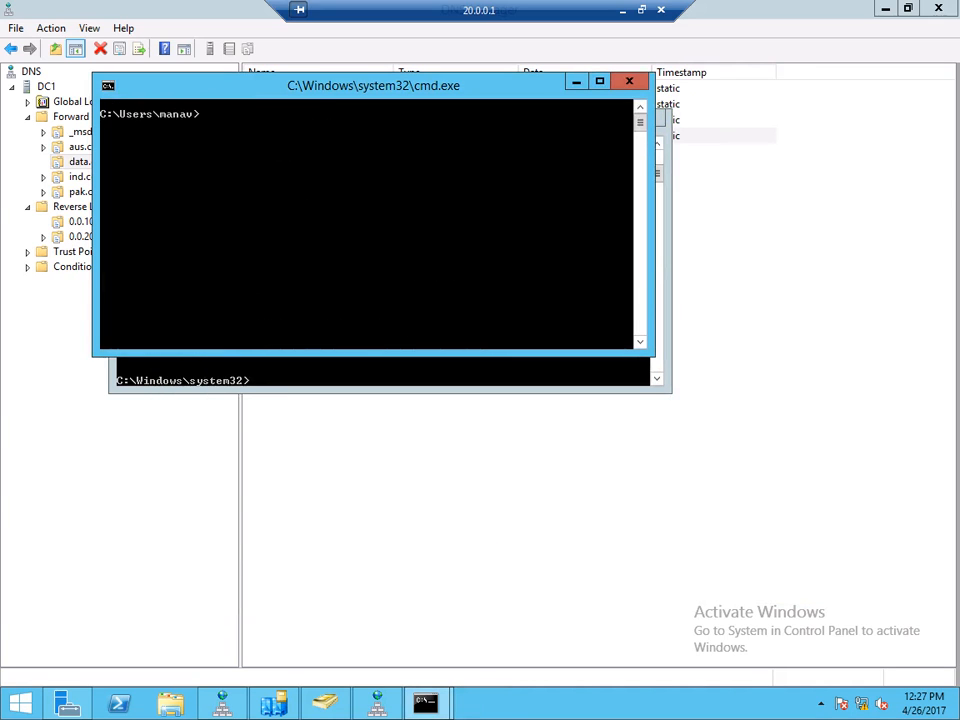
{"action": "key", "text": "alt+Tab"}
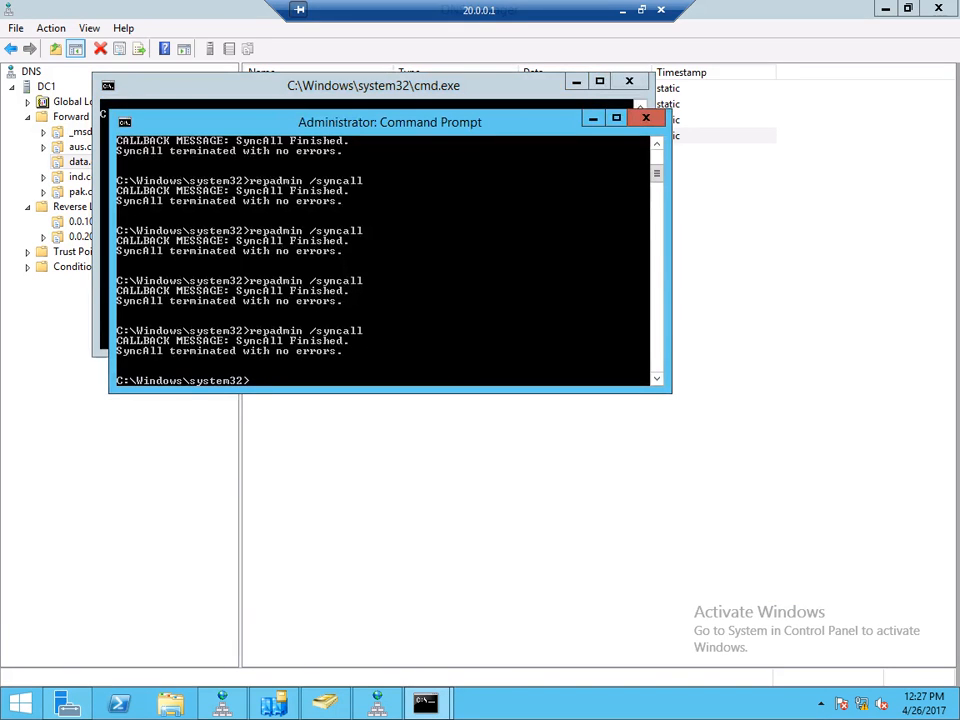
{"action": "type", "text": "cls"}
{"action": "key", "text": "Return"}
{"action": "type", "text": "ip"}
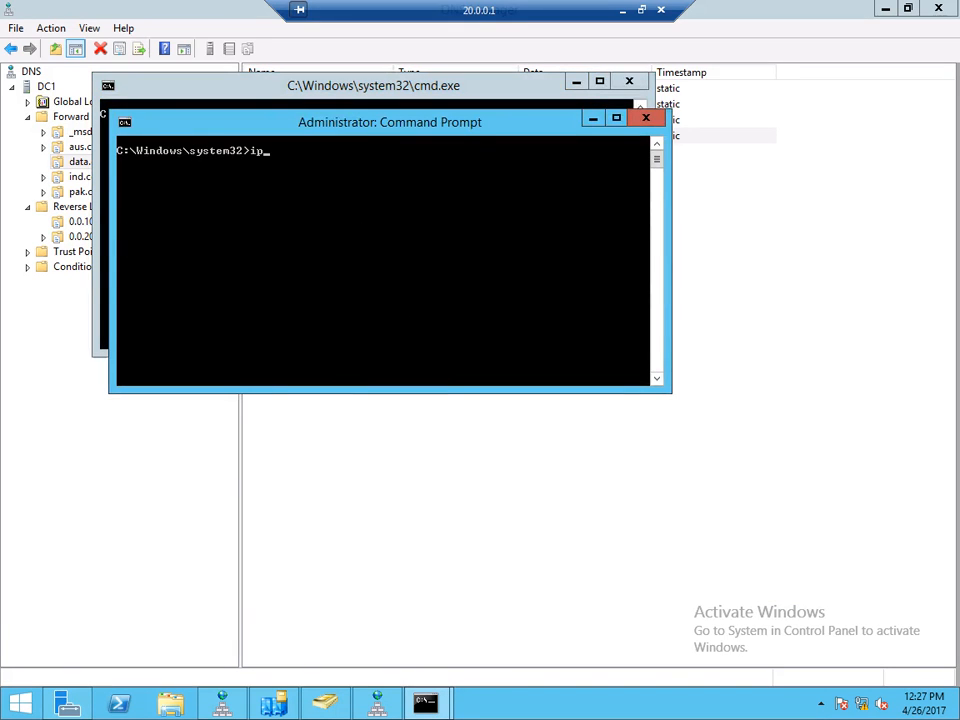
{"action": "type", "text": "config /flushdns"}
{"action": "key", "text": "Return"}
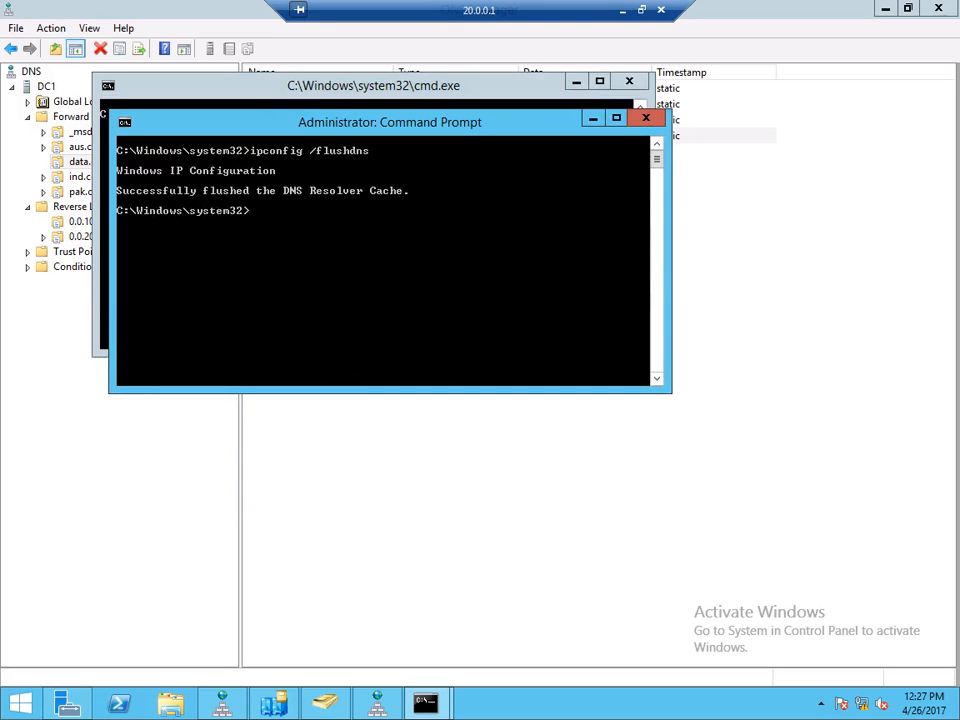
{"action": "key", "text": "Up"}
{"action": "key", "text": "BackSpace"}
{"action": "key", "text": "BackSpace"}
{"action": "key", "text": "BackSpace"}
{"action": "key", "text": "BackSpace"}
{"action": "key", "text": "BackSpace"}
{"action": "key", "text": "BackSpace"}
{"action": "key", "text": "BackSpace"}
{"action": "key", "text": "BackSpace"}
{"action": "type", "text": "registerdns"}
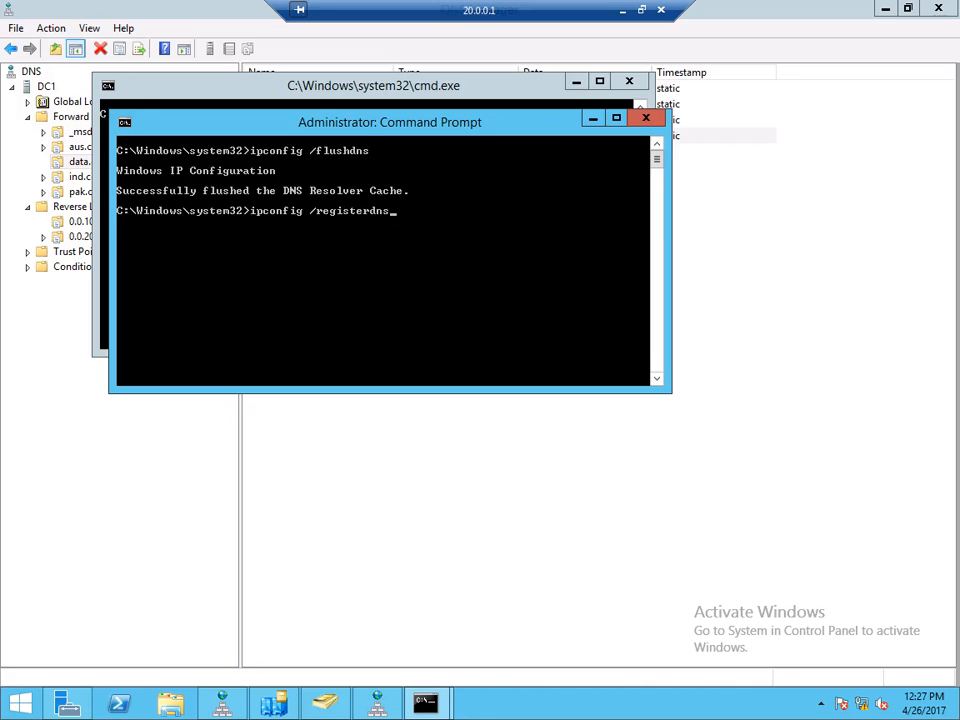
{"action": "key", "text": "Return"}
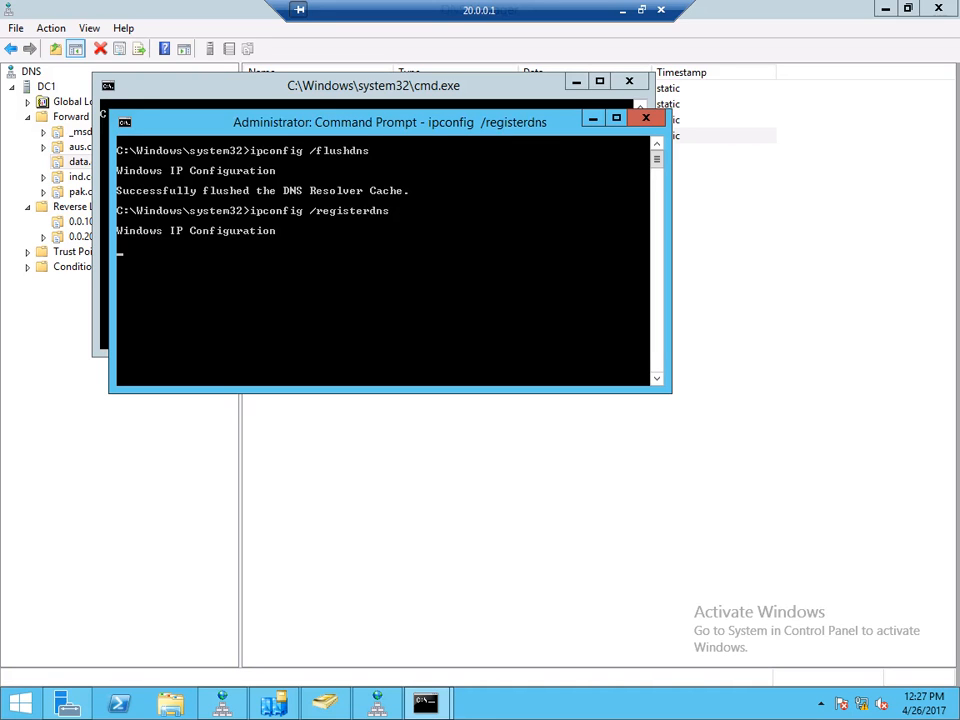
- Run nslookup 10.0.0.101 twice and ping 10.0.0.101, then stop the ping
{"action": "left_click_drag", "start_coordinate": [390, 122], "coordinate": [527, 365]}
{"action": "left_click", "coordinate": [420, 220]}
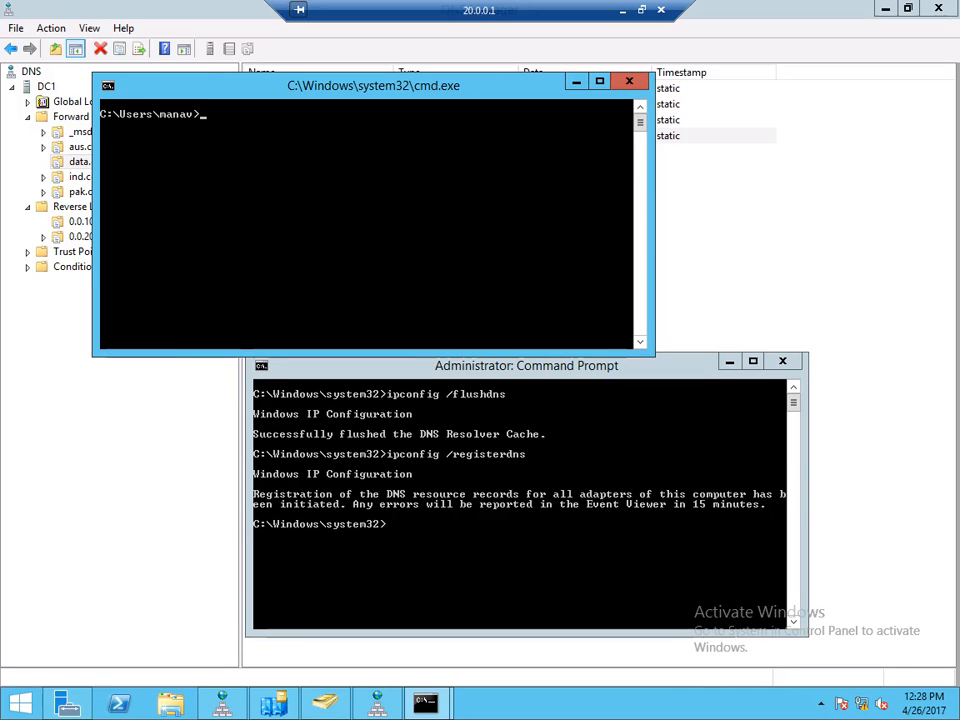
{"action": "type", "text": "s"}
{"action": "key", "text": "BackSpace"}
{"action": "type", "text": "n"}
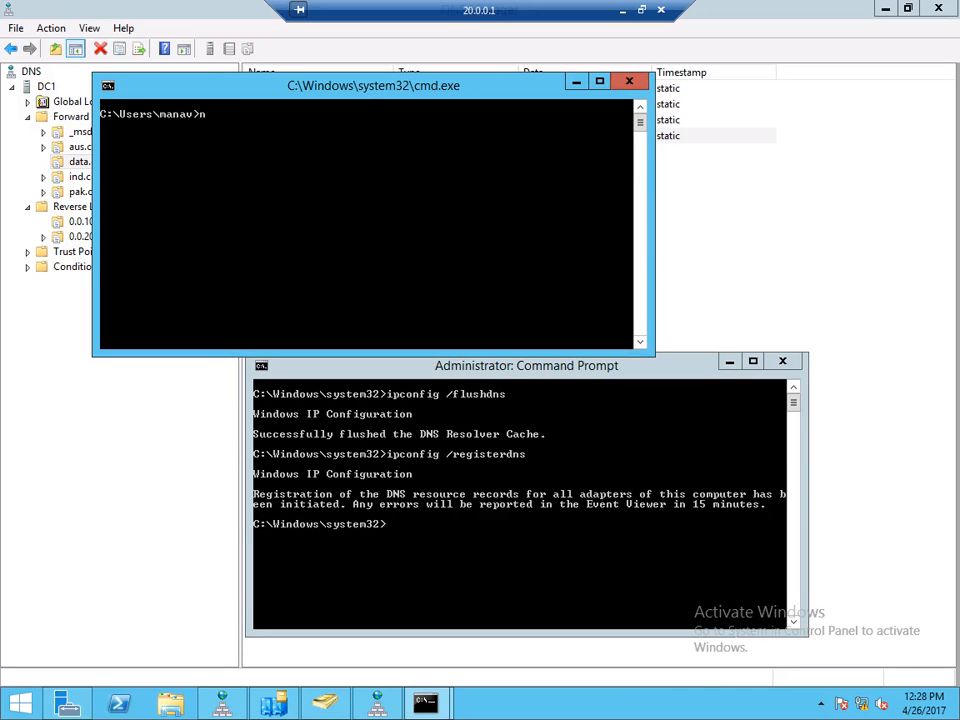
{"action": "type", "text": "slookup 10.0.0.101"}
{"action": "key", "text": "Return"}
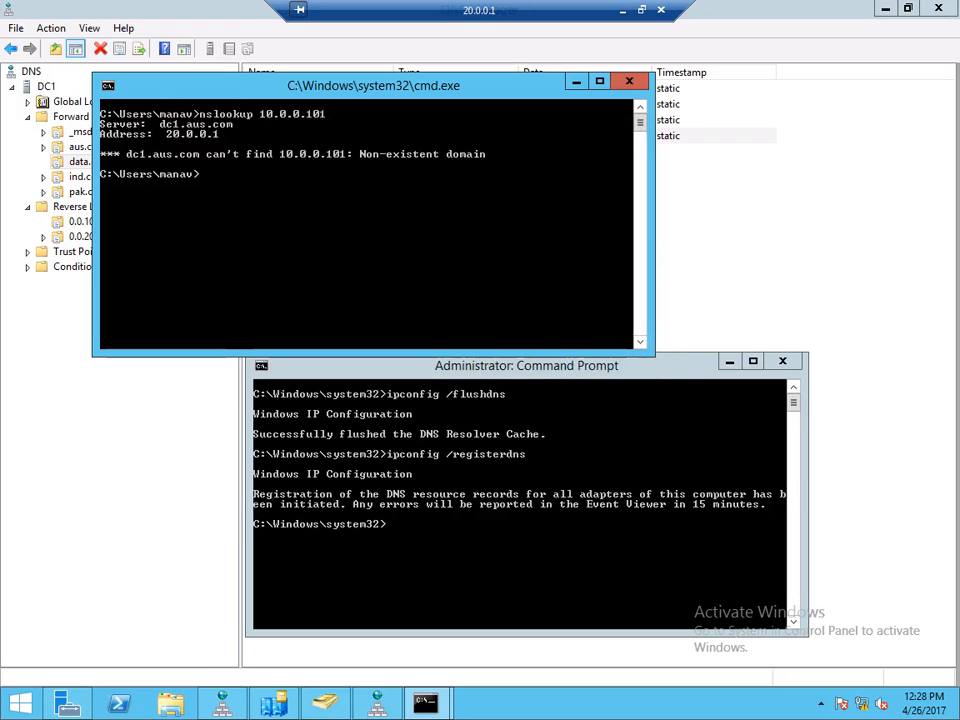
{"action": "key", "text": "Up"}
{"action": "key", "text": "Return"}
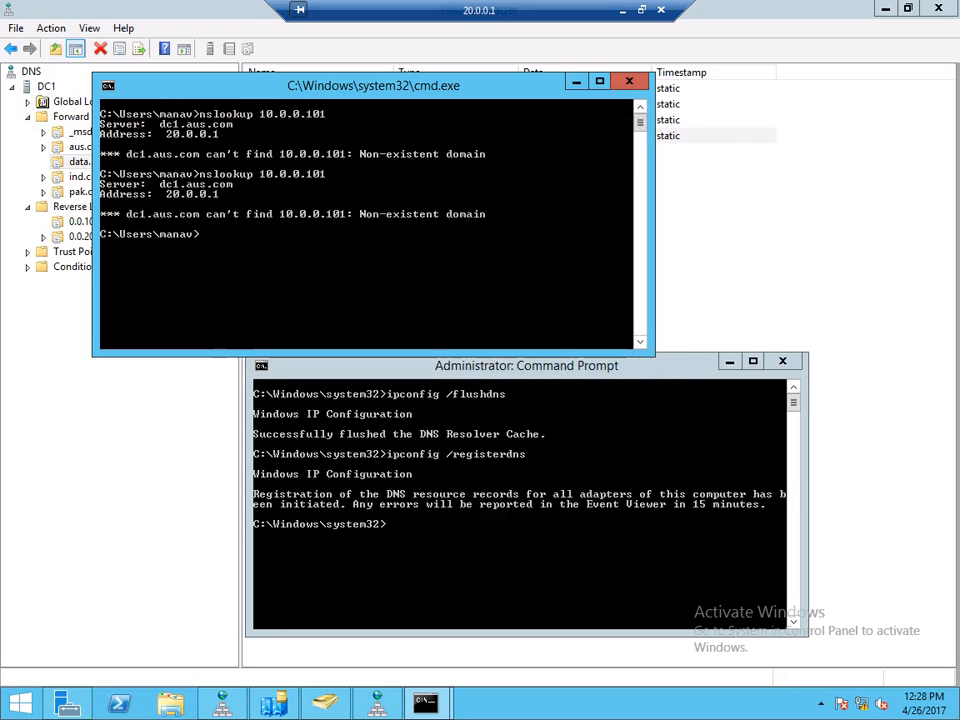
{"action": "type", "text": "ping 10"}
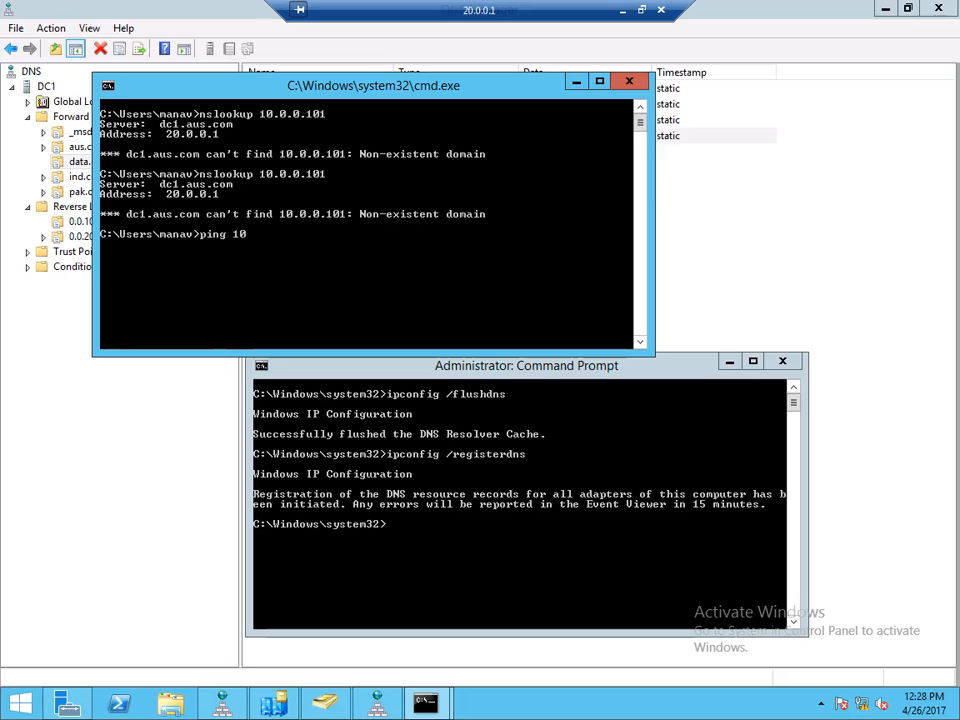
{"action": "type", "text": ".0.0.101"}
{"action": "key", "text": "Return"}
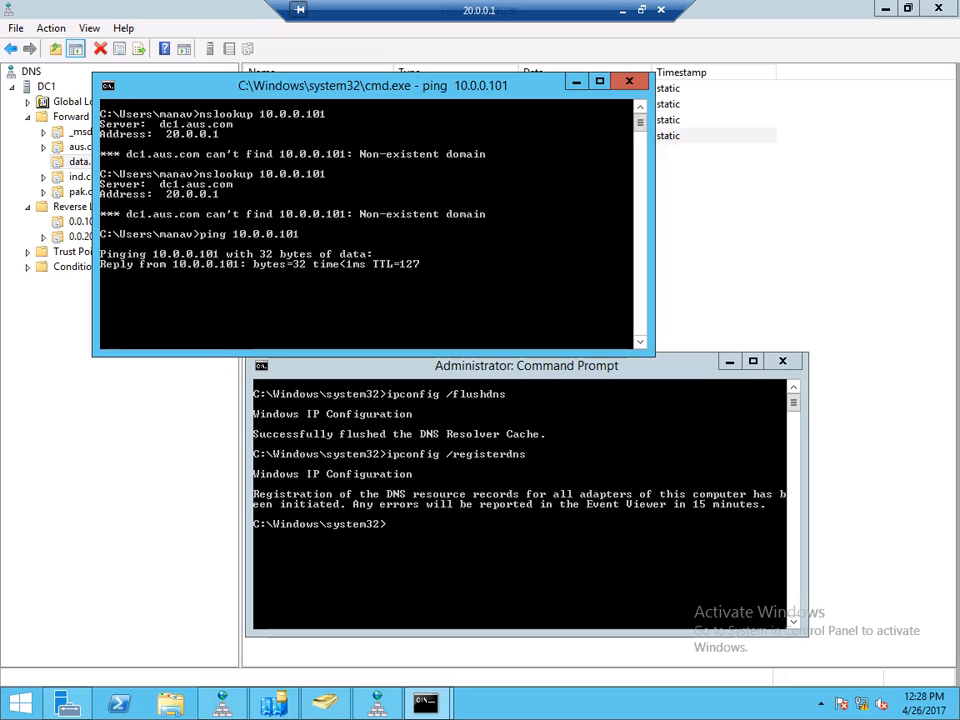
{"action": "key", "text": "ctrl+c"}
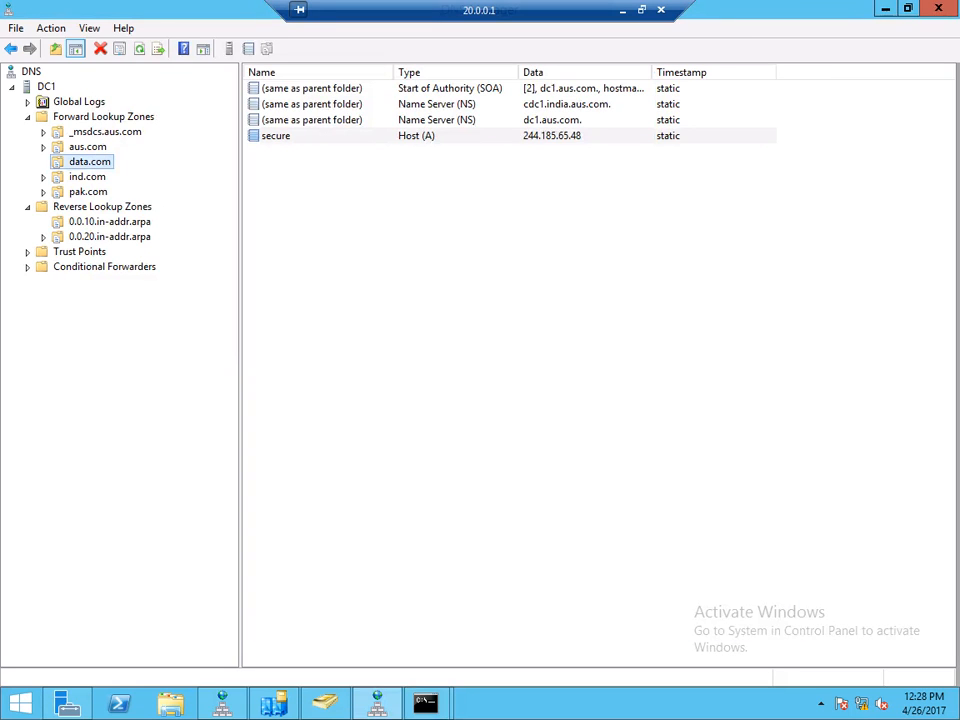
- Check the 0.0.20 and 0.0.10 reverse zones, then switch to the 10.0.0.101 remote session
{"action": "left_click", "coordinate": [110, 237]}
{"action": "left_click", "coordinate": [110, 222]}
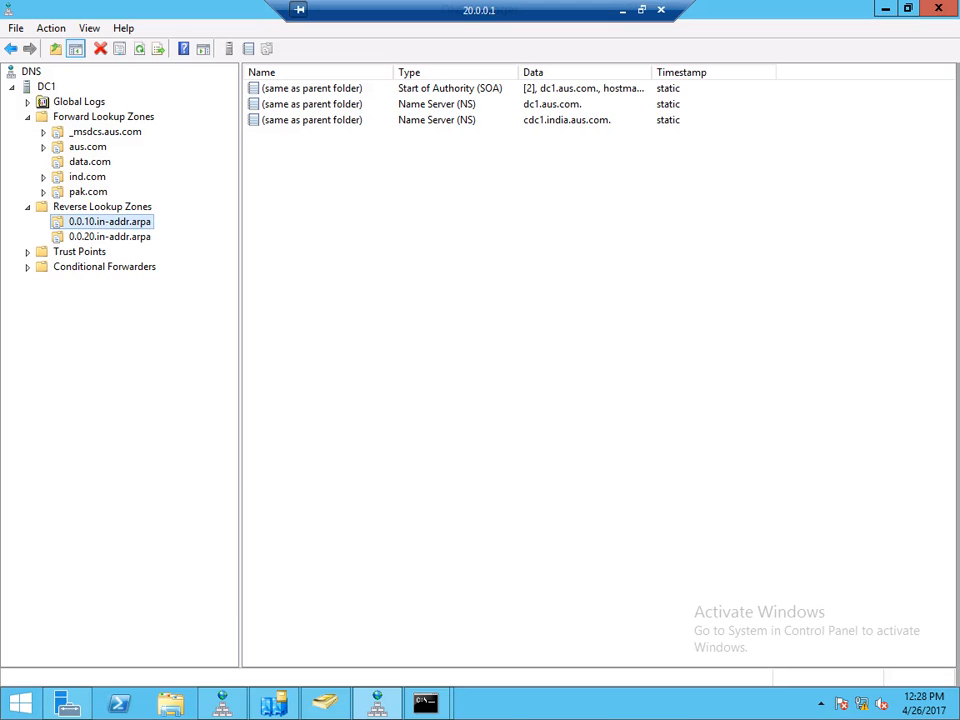
{"action": "left_click", "coordinate": [622, 10]}
{"action": "mouse_move", "coordinate": [435, 703]}
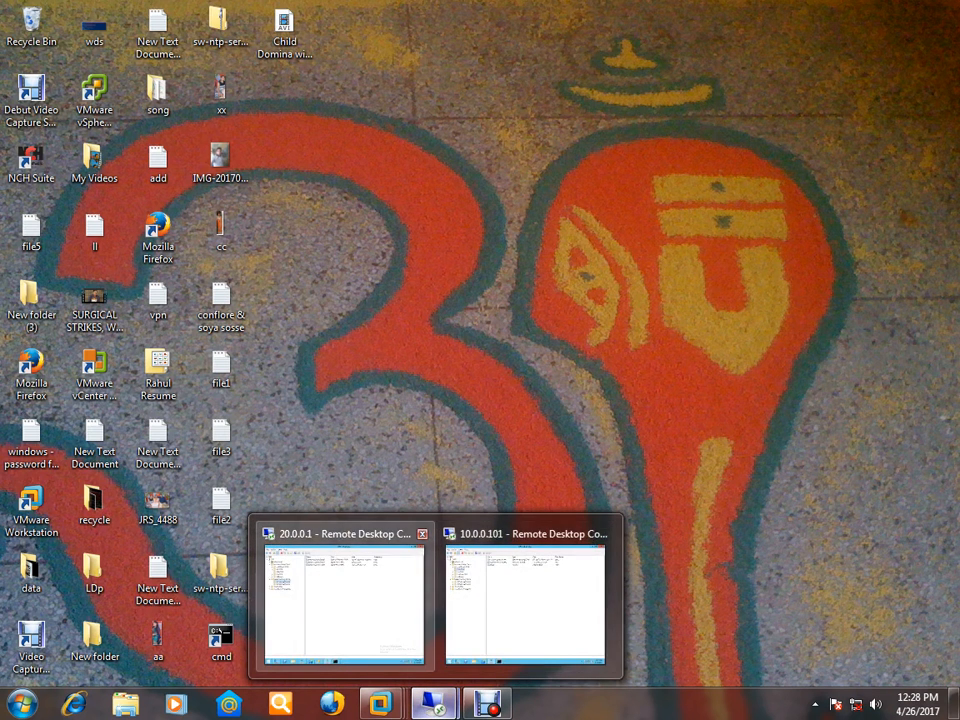
{"action": "left_click", "coordinate": [525, 600]}
- Start a new Pointer (PTR) record in CDC1's 0.0.10.in-addr.arpa zone
{"action": "left_click", "coordinate": [110, 222]}
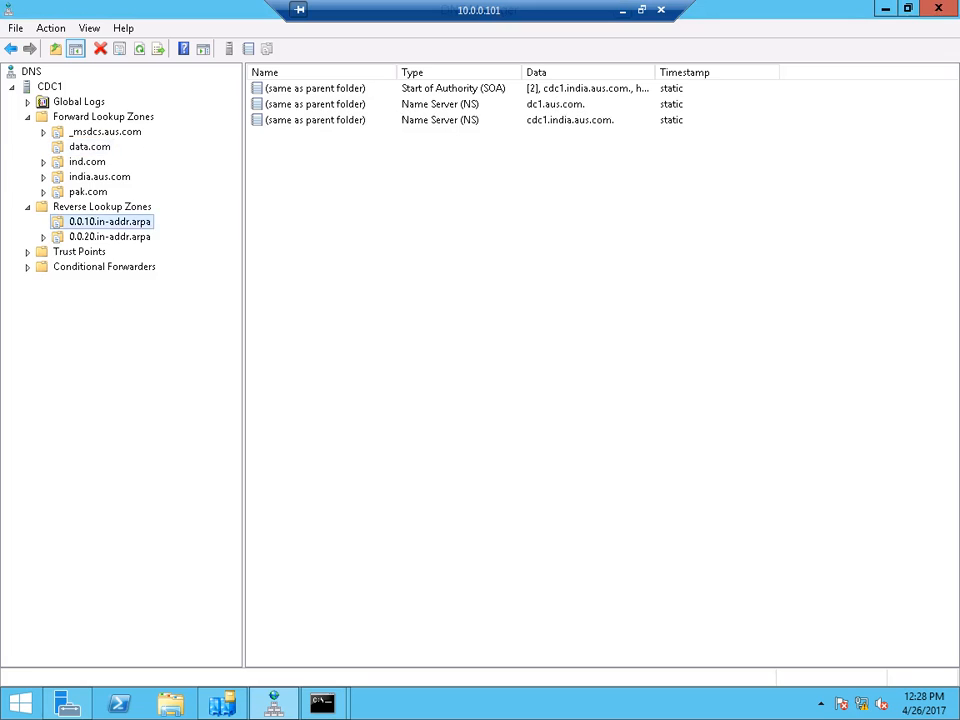
{"action": "right_click", "coordinate": [337, 187]}
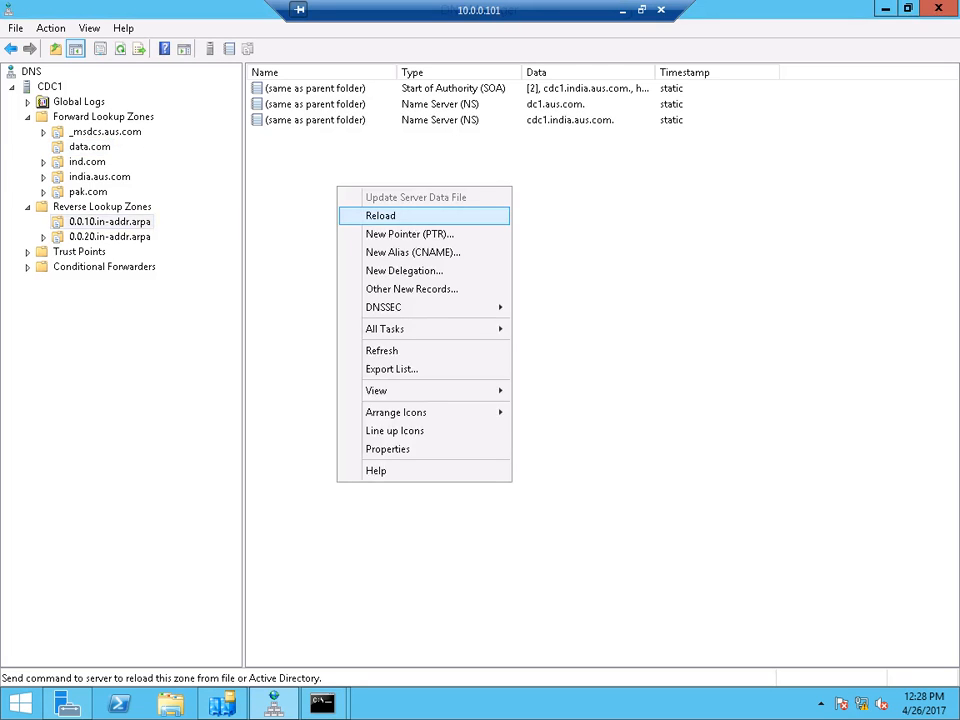
{"action": "left_click", "coordinate": [409, 234]}
{"action": "left_click", "coordinate": [394, 234]}
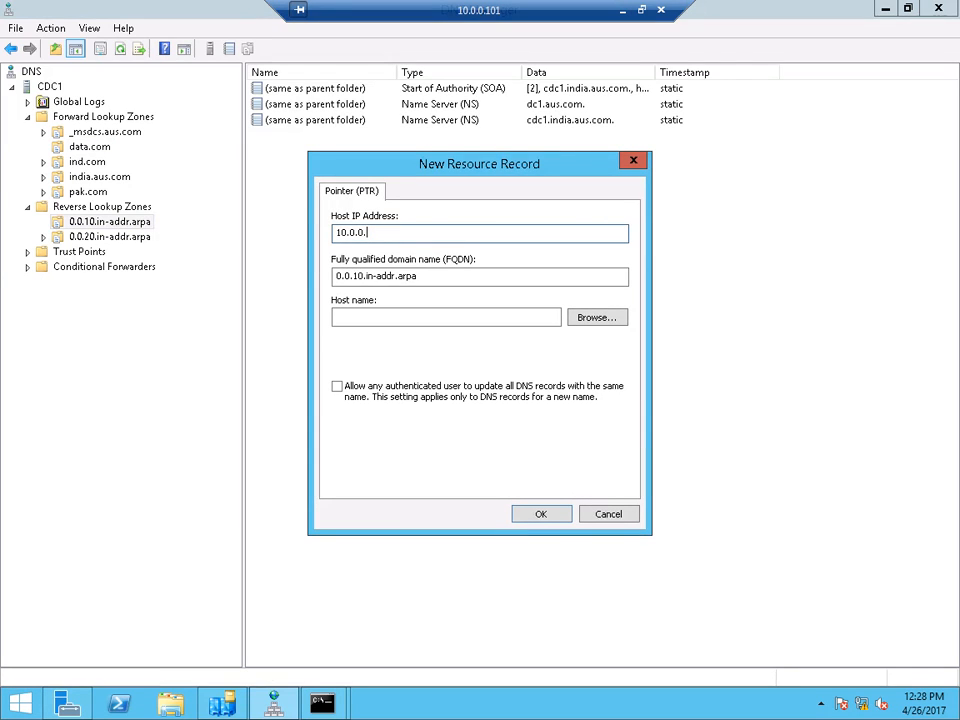
- Complete the host IP as 10.0.0.101 and browse CDC1's forward zones into _msdcs.aus.com
{"action": "type", "text": "101"}
{"action": "key", "text": "Tab"}
{"action": "key", "text": "Tab"}
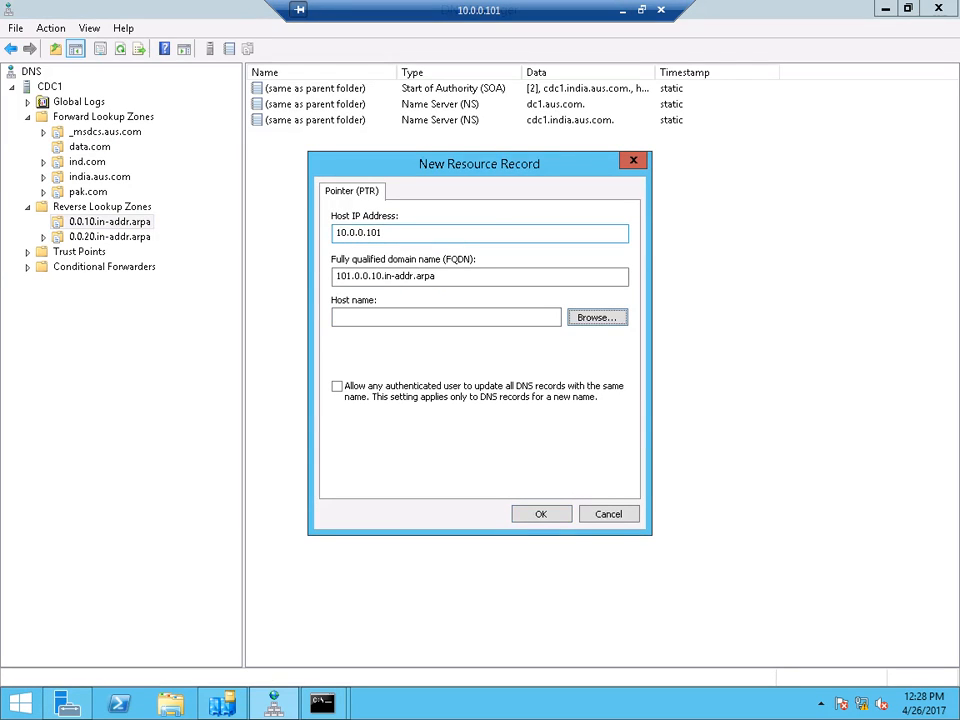
{"action": "key", "text": "Tab"}
{"action": "key", "text": "space"}
{"action": "double_click", "coordinate": [362, 292]}
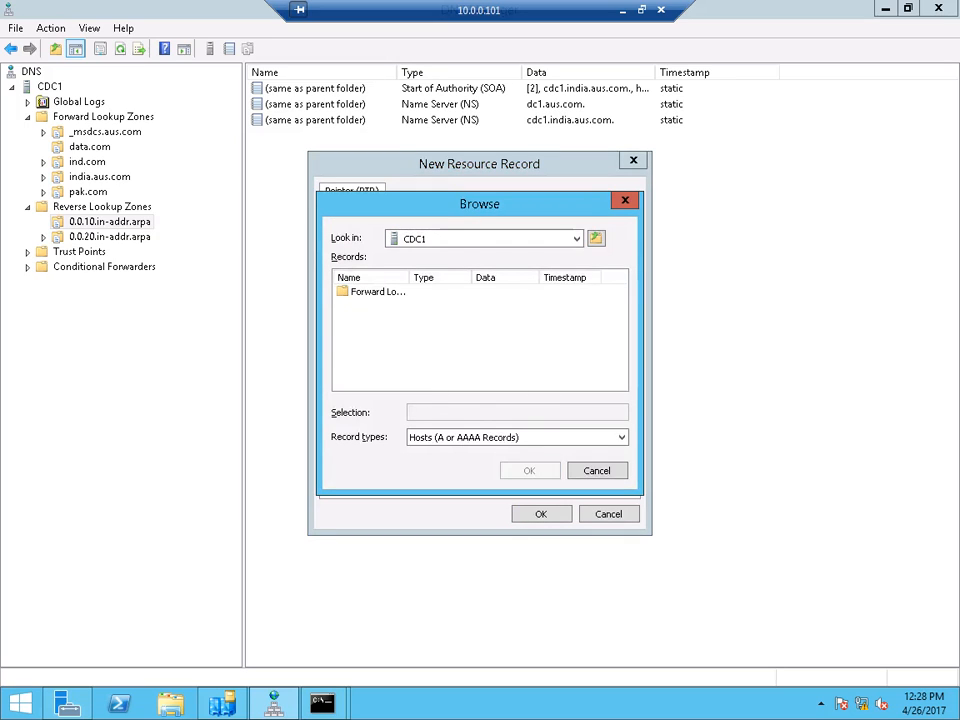
{"action": "double_click", "coordinate": [370, 292]}
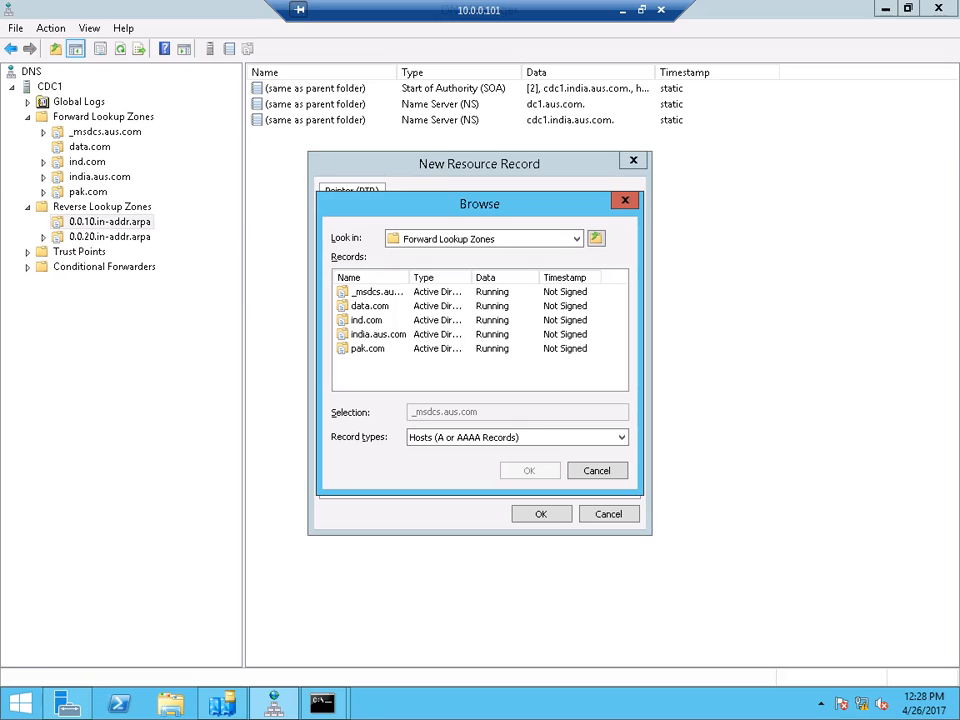
{"action": "double_click", "coordinate": [372, 292]}
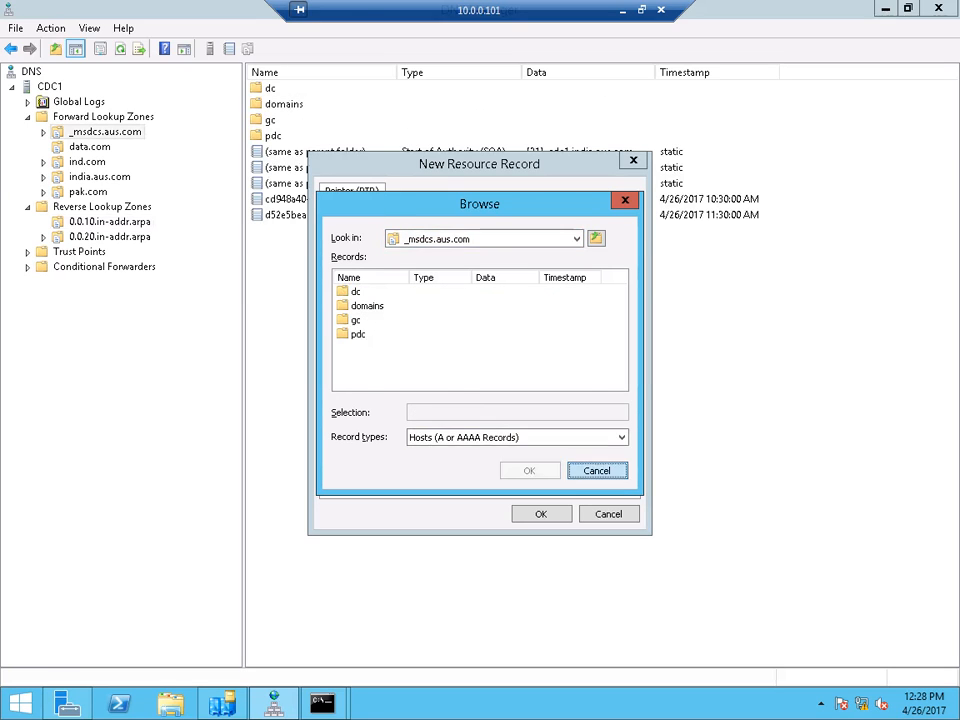
{"action": "left_click", "coordinate": [597, 470]}
- Browse CDC1's forward zones into ind.com, then cancel the browser and the pointer record
{"action": "left_click", "coordinate": [597, 317]}
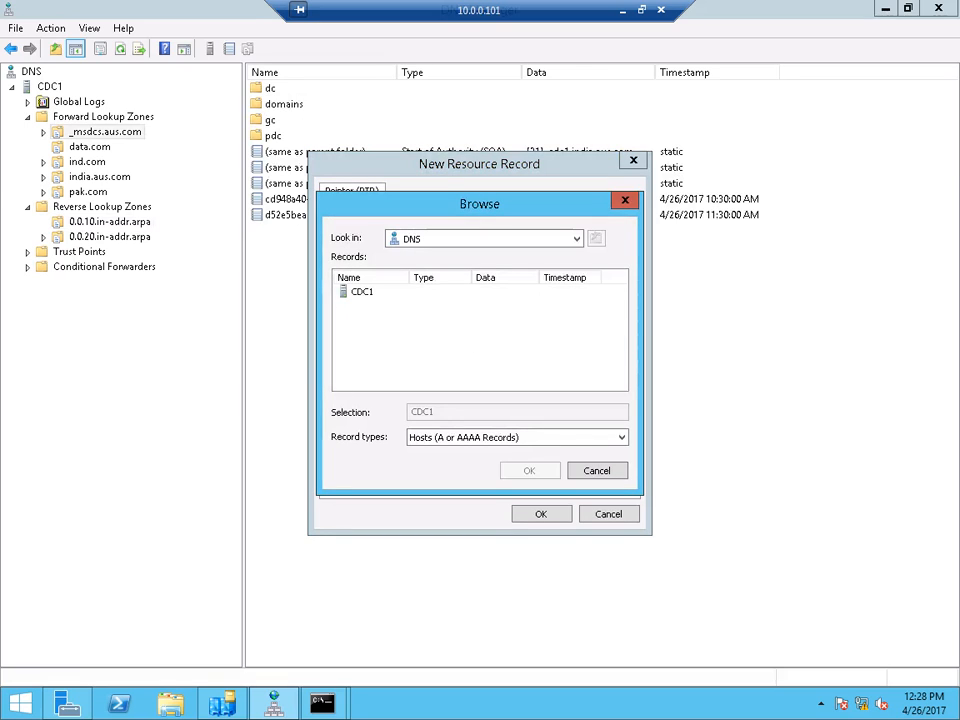
{"action": "double_click", "coordinate": [362, 292]}
{"action": "double_click", "coordinate": [368, 292]}
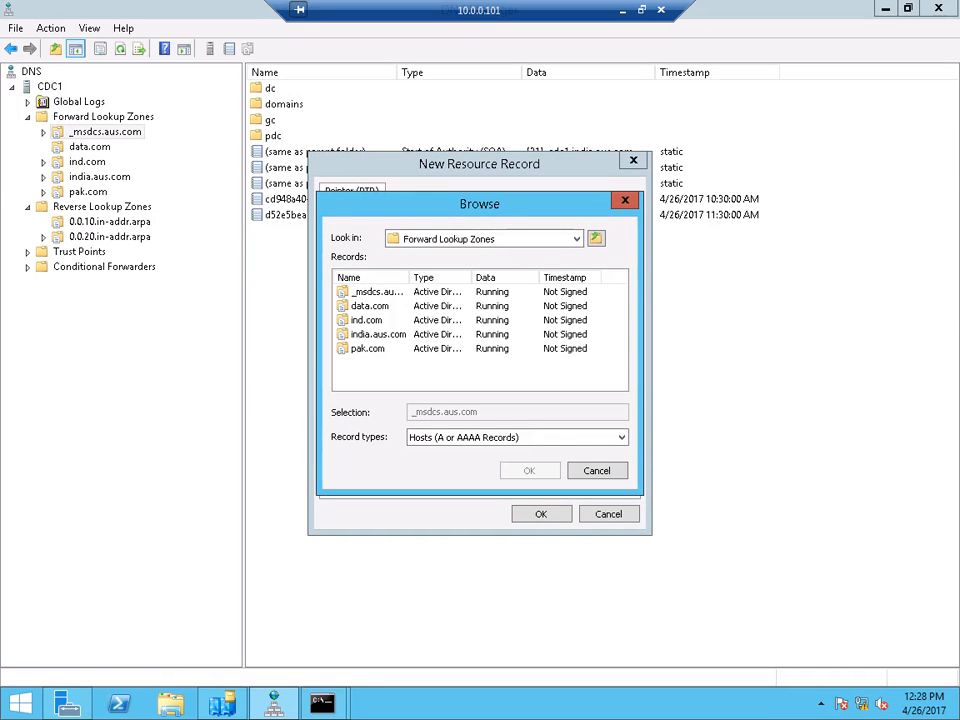
{"action": "double_click", "coordinate": [366, 319]}
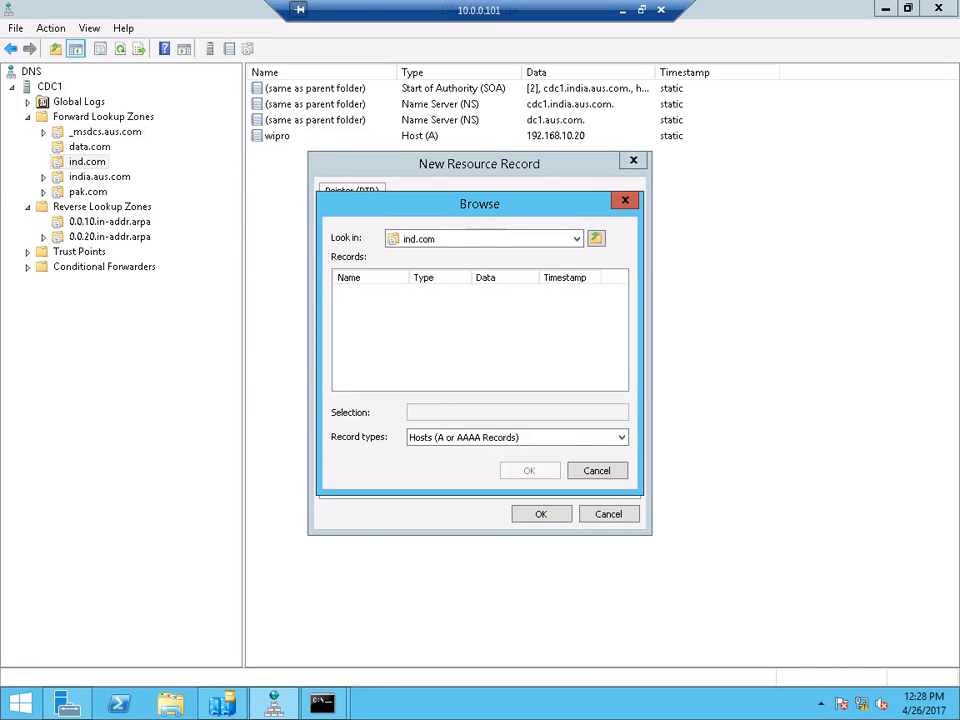
{"action": "left_click", "coordinate": [600, 471]}
{"action": "left_click", "coordinate": [607, 513]}
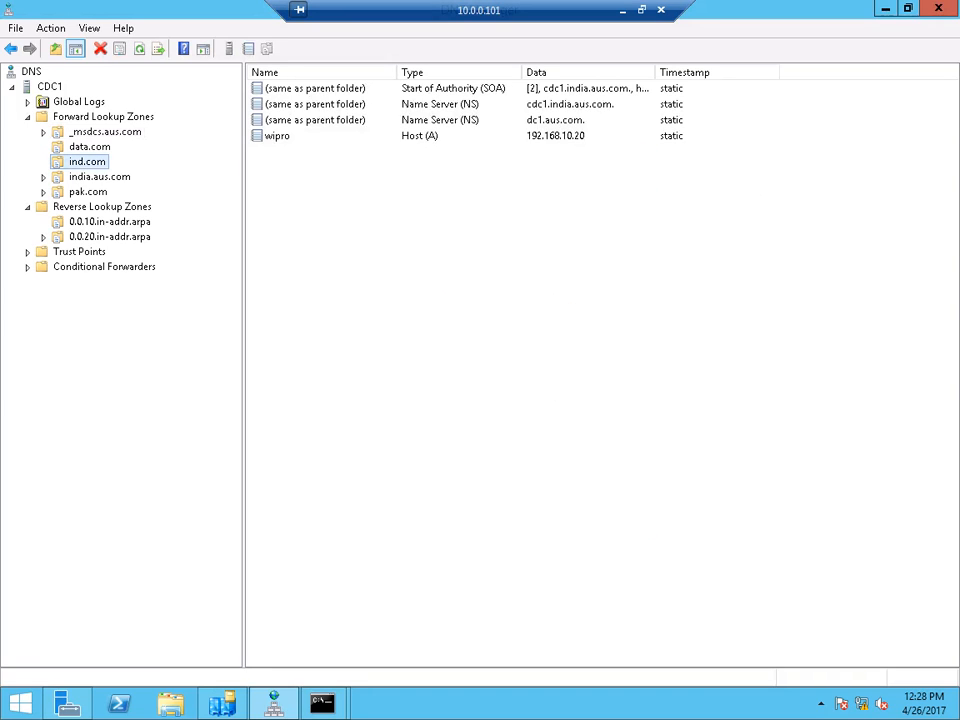
- Check the data.com and india.aus.com zones, then return to 0.0.10.in-addr.arpa
{"action": "left_click", "coordinate": [89, 147]}
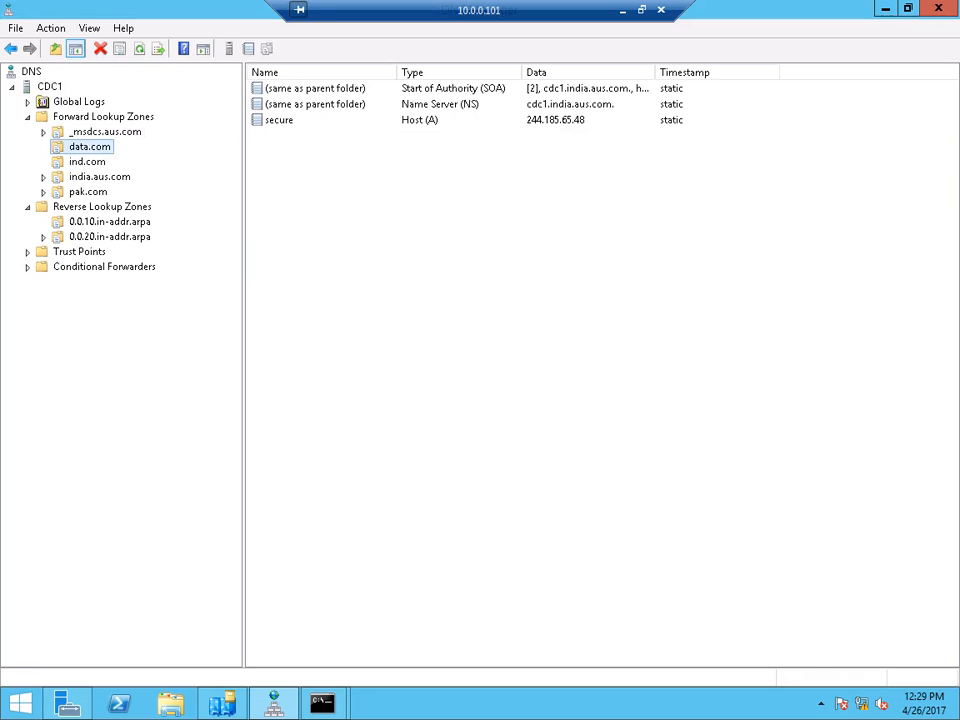
{"action": "left_click", "coordinate": [99, 177]}
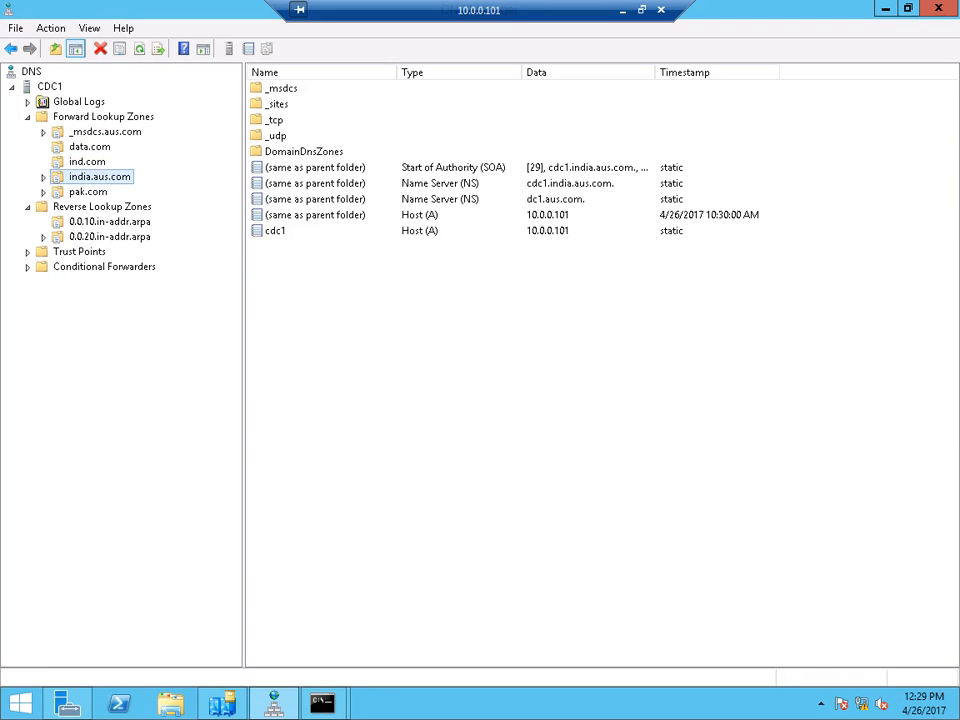
{"action": "left_click", "coordinate": [109, 222]}
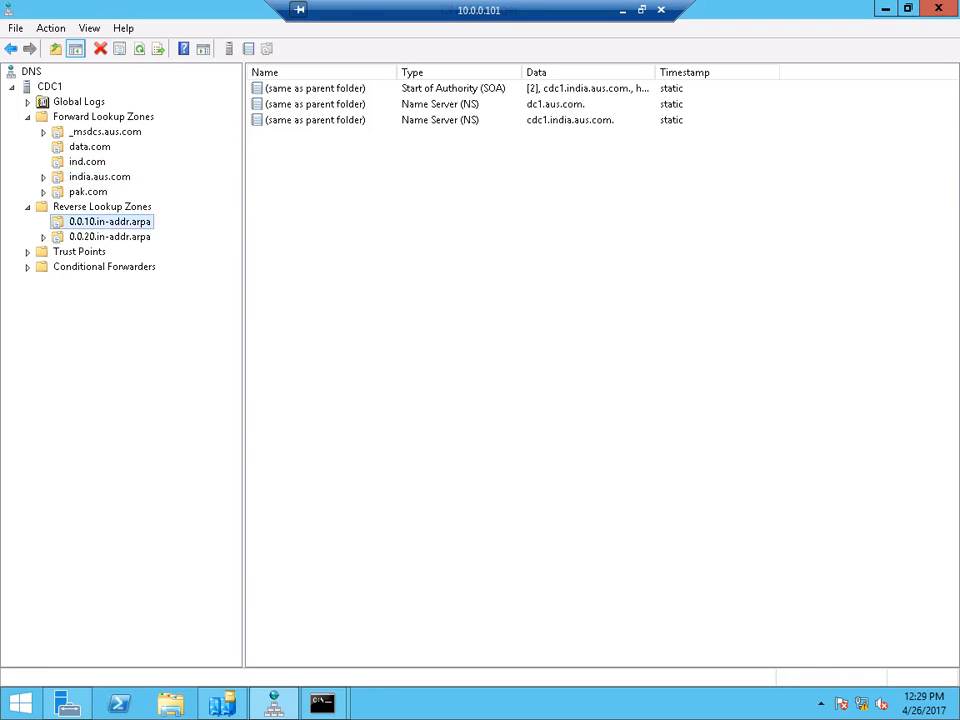
{"action": "right_click", "coordinate": [294, 177]}
- Create a PTR record mapping 10.0.0.101 to cdc1 in CDC1's india.aus.com zone
{"action": "left_click", "coordinate": [330, 223]}
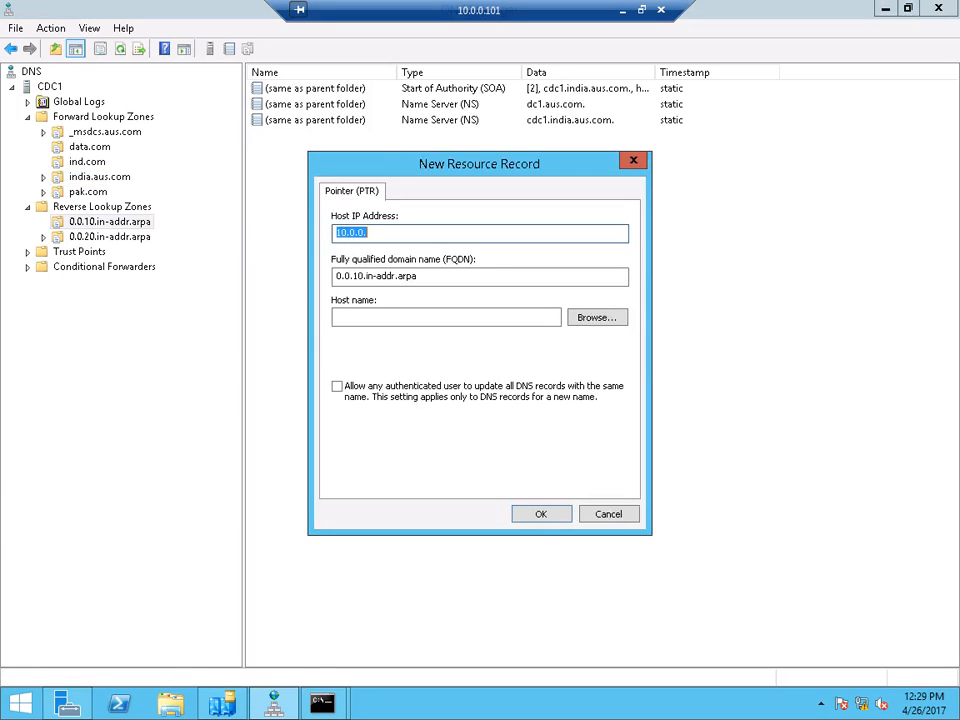
{"action": "left_click", "coordinate": [368, 233]}
{"action": "type", "text": "101"}
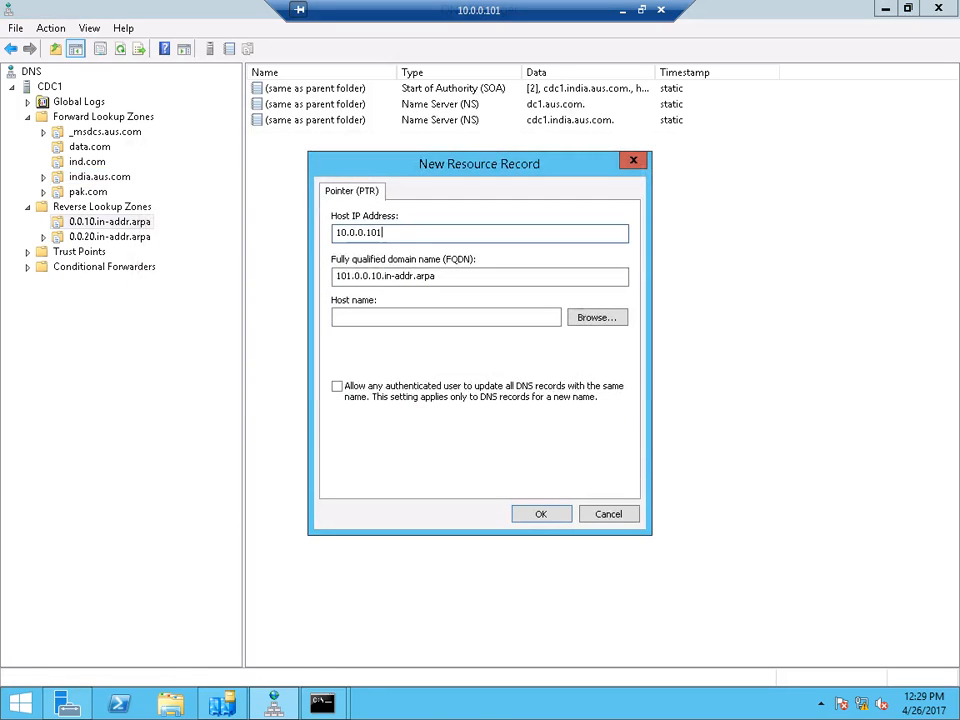
{"action": "left_click", "coordinate": [597, 317]}
{"action": "double_click", "coordinate": [363, 291]}
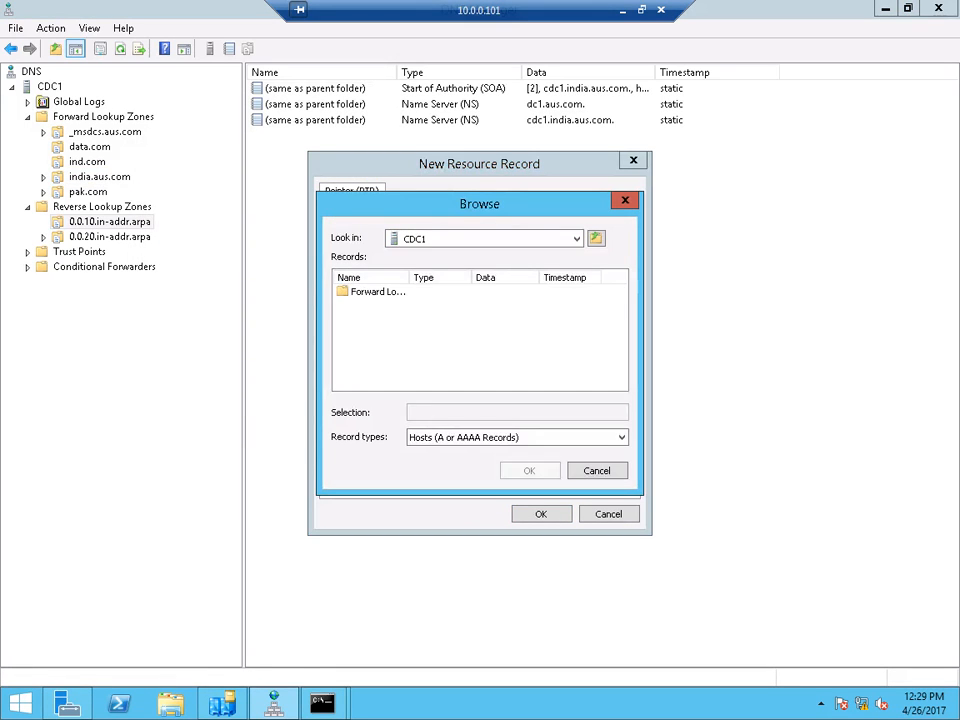
{"action": "left_click", "coordinate": [374, 291]}
{"action": "double_click", "coordinate": [374, 291]}
{"action": "left_click", "coordinate": [364, 334]}
{"action": "double_click", "coordinate": [364, 334]}
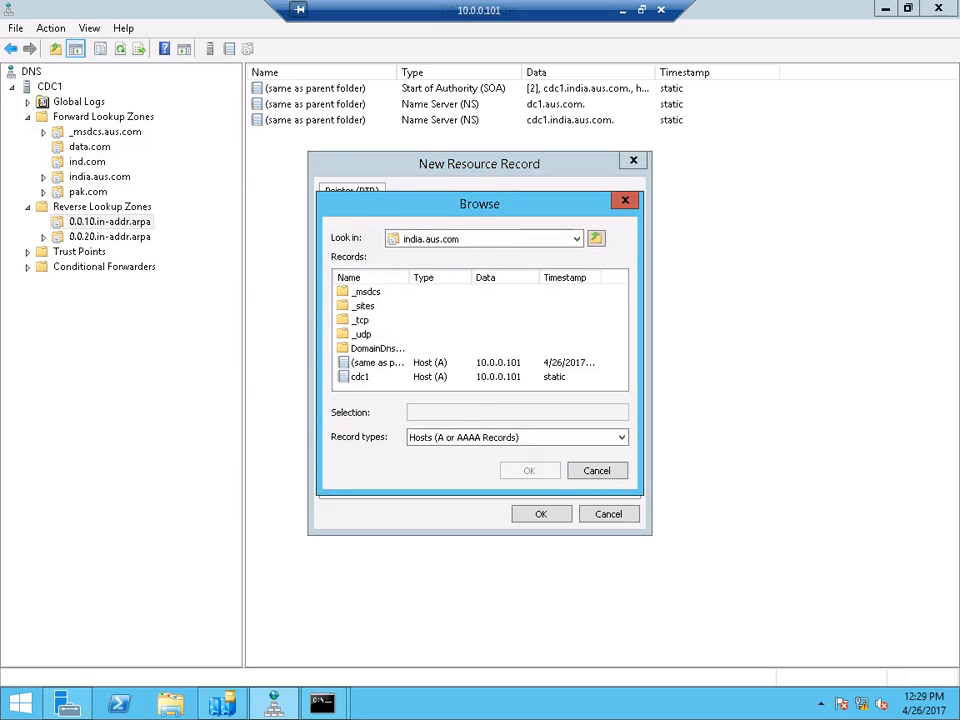
{"action": "double_click", "coordinate": [360, 377]}
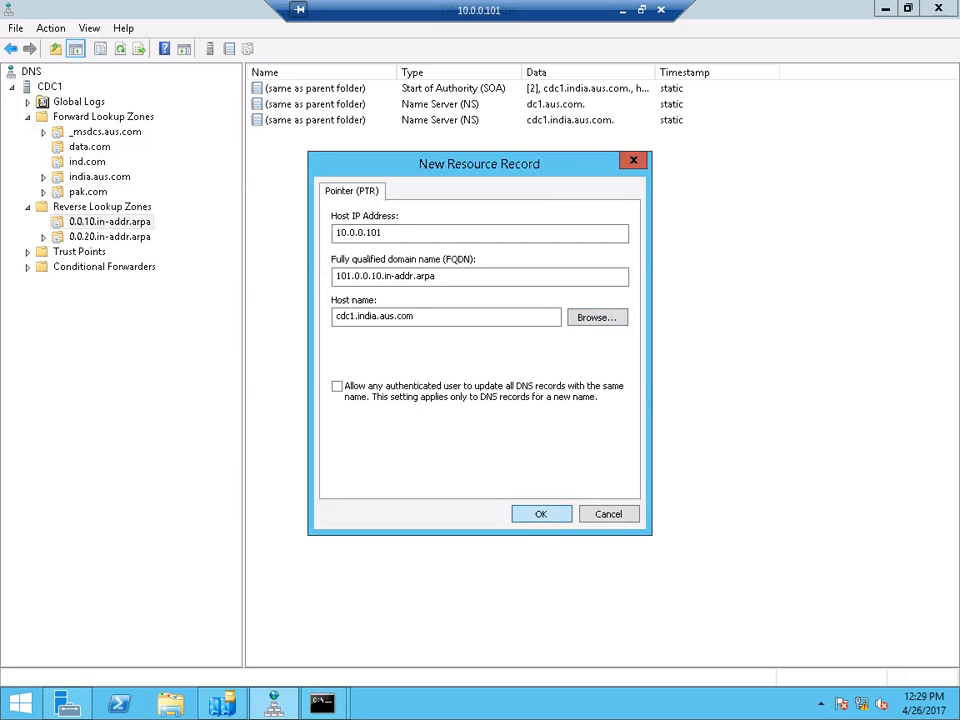
{"action": "left_click", "coordinate": [540, 514]}
- Refresh the 0.0.10.in-addr.arpa zone's record list twice
{"action": "right_click", "coordinate": [343, 246]}
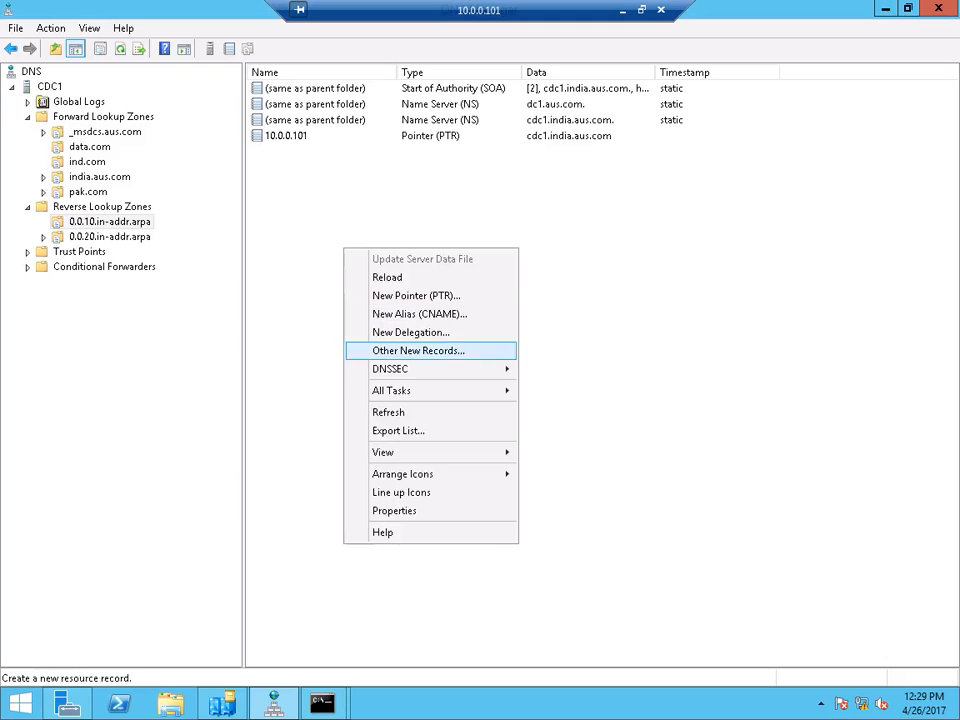
{"action": "left_click", "coordinate": [375, 411]}
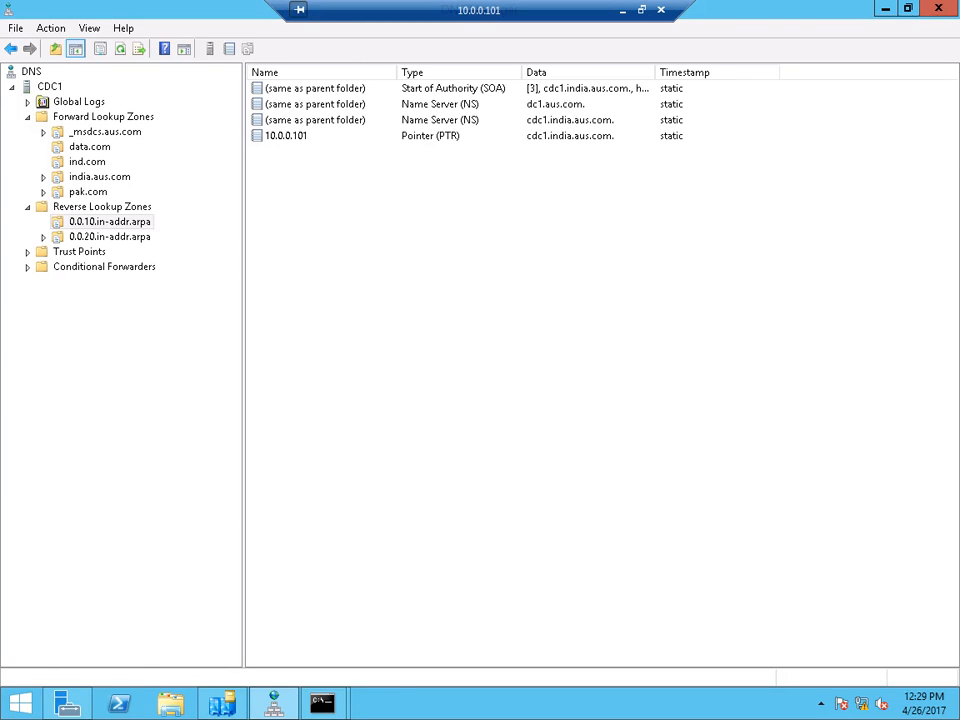
{"action": "right_click", "coordinate": [328, 244]}
{"action": "left_click", "coordinate": [374, 409]}
{"action": "left_click", "coordinate": [323, 704]}
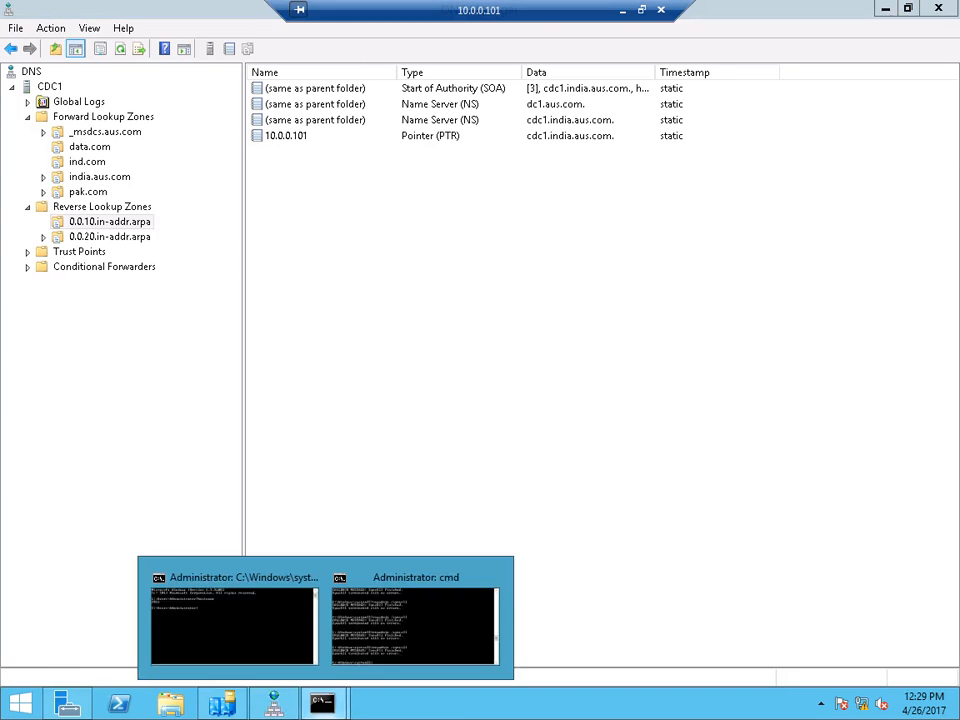
- Rerun repadmin /syncall in the administrator console and clear the screen
{"action": "left_click", "coordinate": [415, 625]}
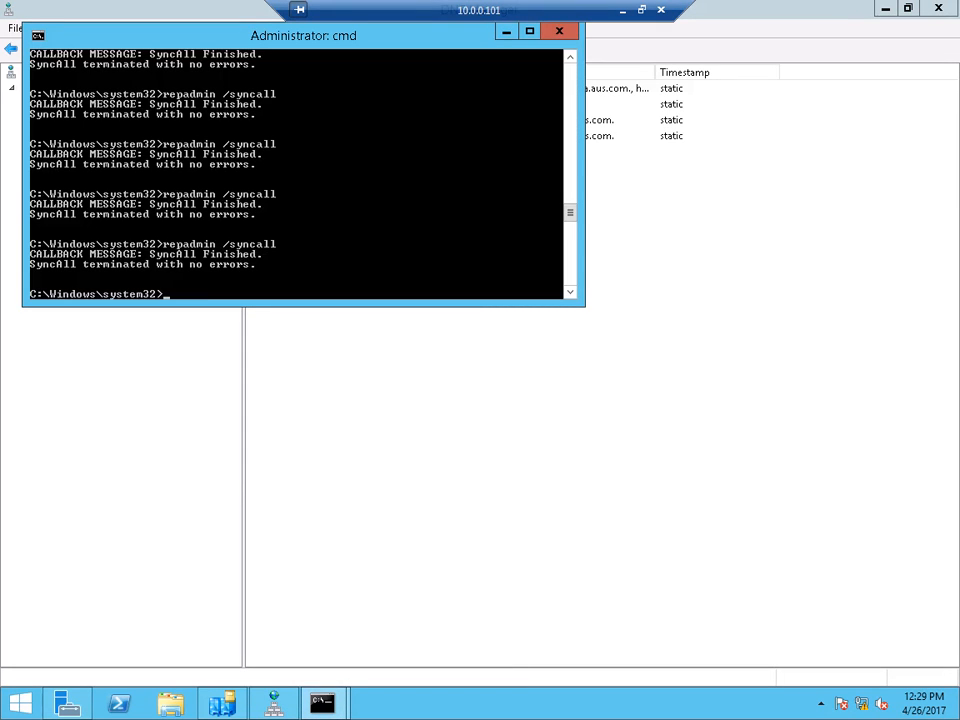
{"action": "key", "text": "Up"}
{"action": "key", "text": "Return"}
{"action": "type", "text": "cls"}
{"action": "key", "text": "Return"}
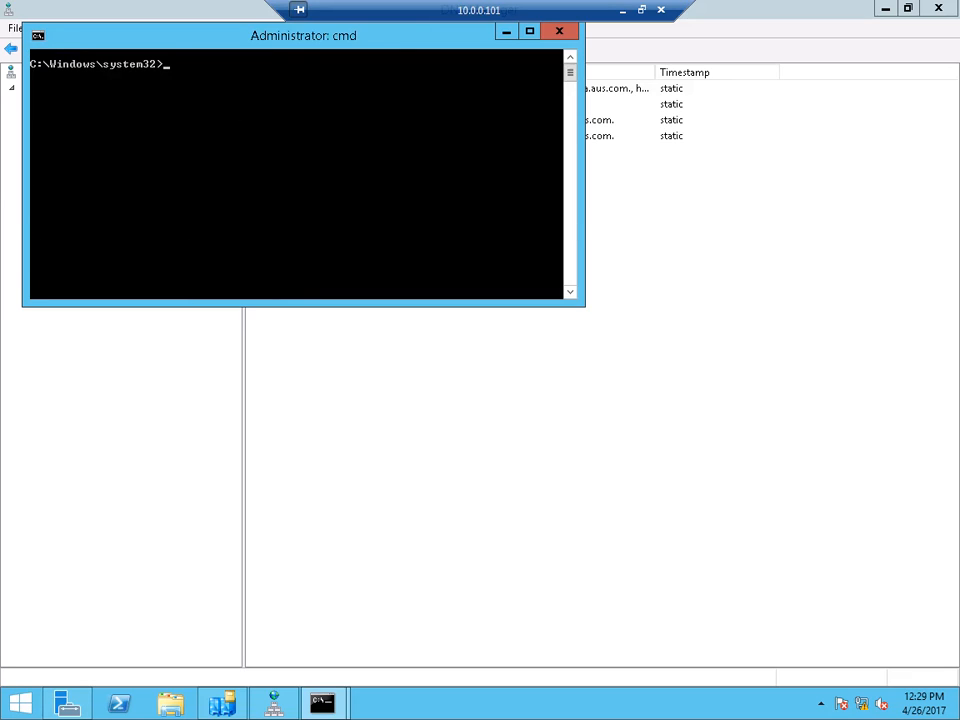
- In nslookup, set server 10.0.0.101 and resolve 10.0.0.101 to cdc1.india.aus.com
{"action": "type", "text": "nslookup"}
{"action": "key", "text": "Return"}
{"action": "type", "text": "ser"}
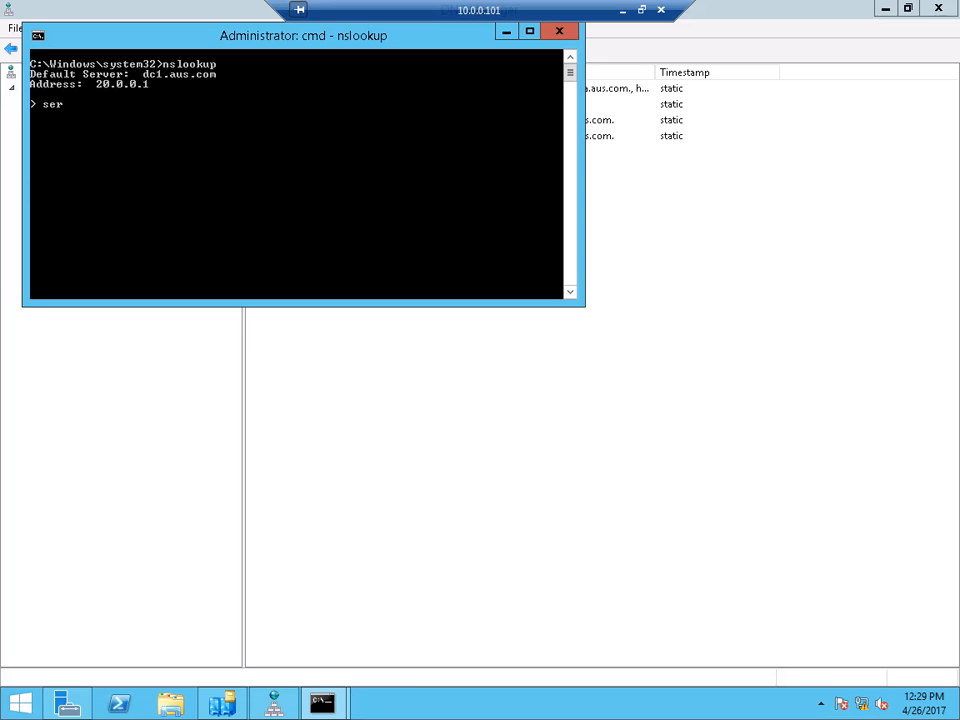
{"action": "type", "text": "ver 10.0.0.101"}
{"action": "key", "text": "Return"}
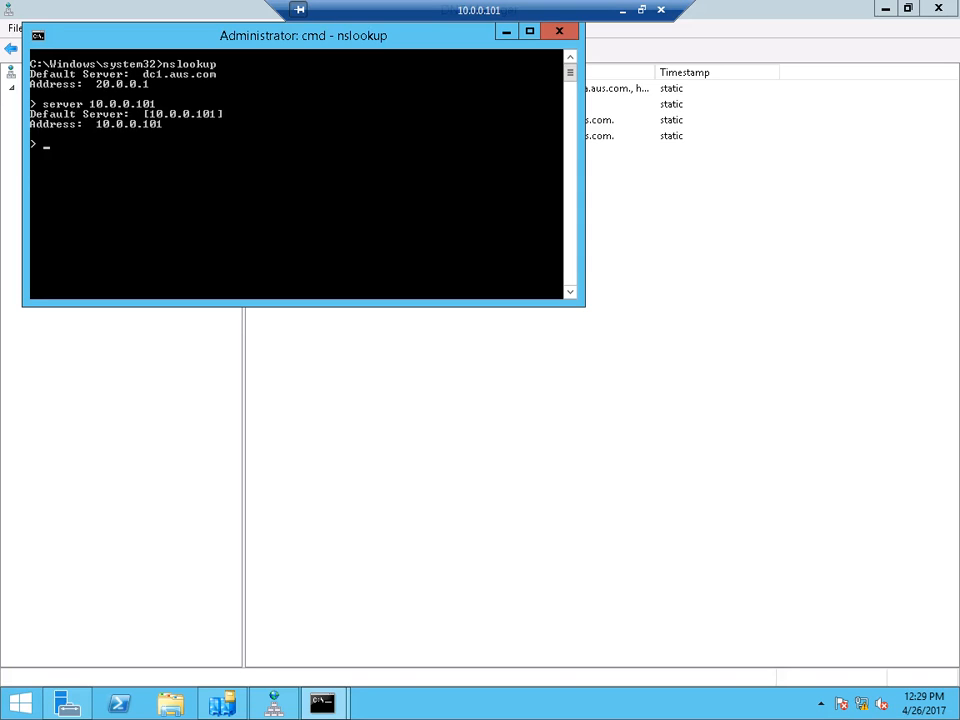
{"action": "type", "text": "10.0.0.101"}
{"action": "key", "text": "Return"}
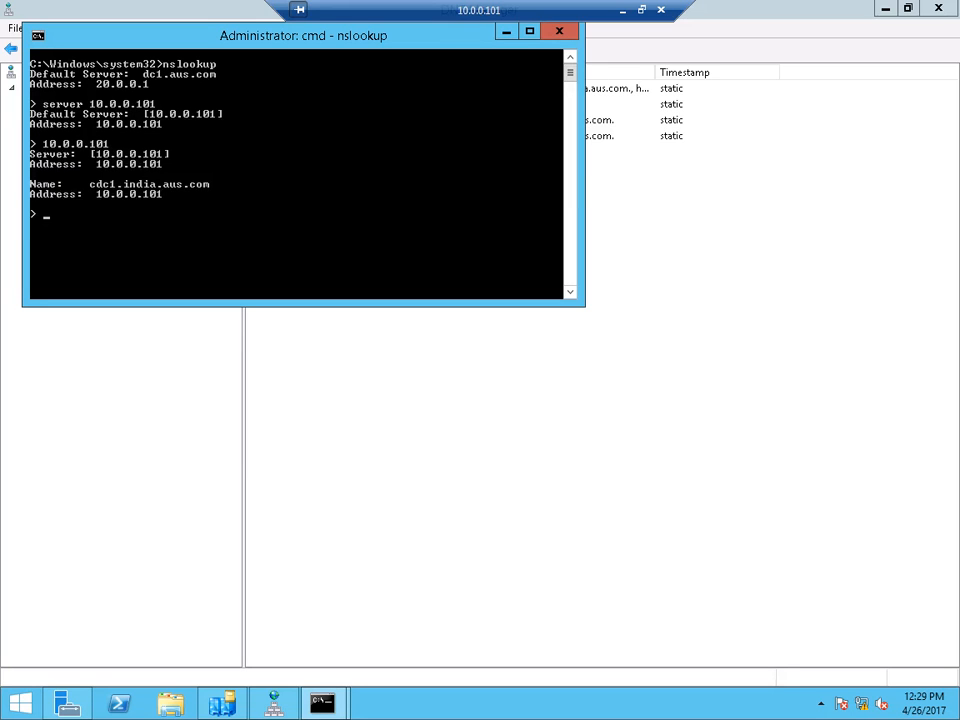
{"action": "left_click_drag", "start_coordinate": [300, 35], "coordinate": [543, 218]}
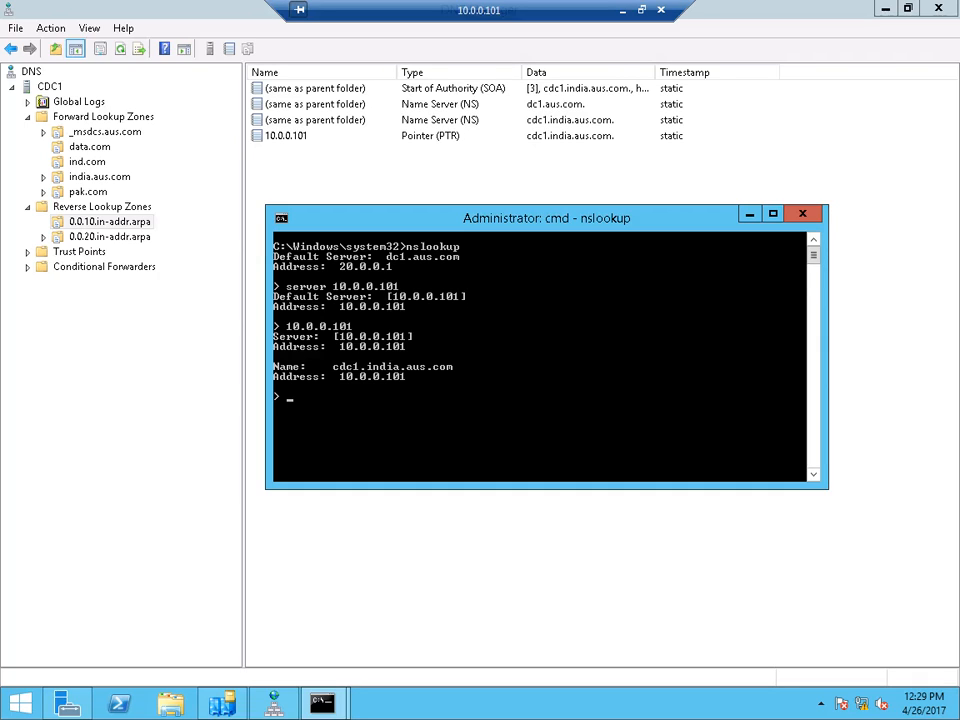
{"action": "type", "text": "cls"}
{"action": "key", "text": "BackSpace"}
{"action": "key", "text": "BackSpace"}
{"action": "key", "text": "BackSpace"}
- Close the web browser, switch to the 20.0.0.1 session and refresh the DC1 server
{"action": "left_click", "coordinate": [622, 11]}
{"action": "mouse_move", "coordinate": [434, 704]}
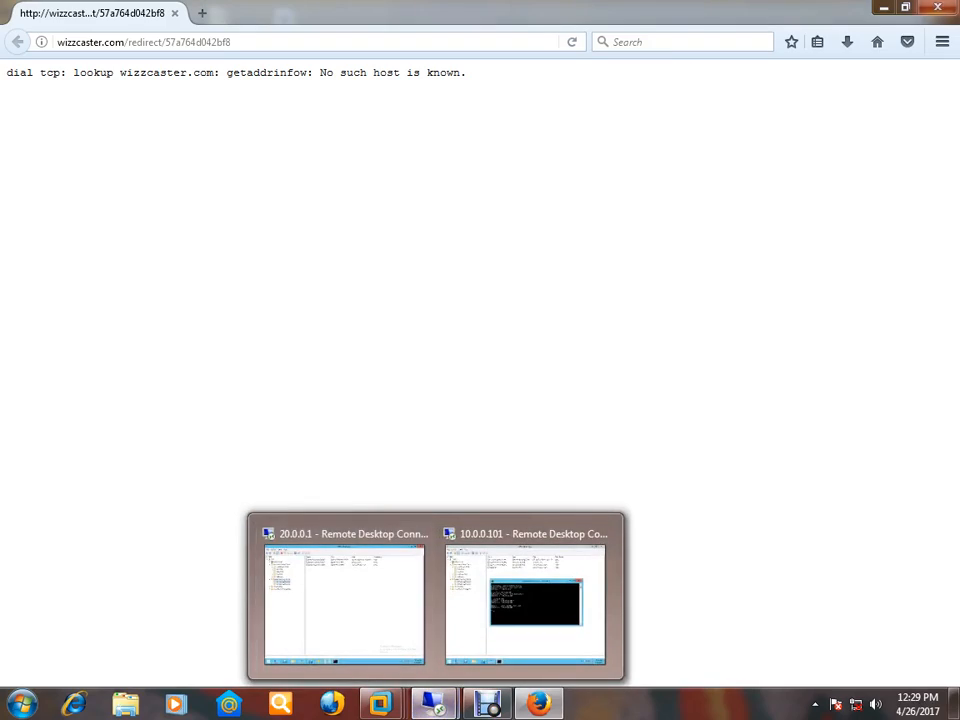
{"action": "left_click", "coordinate": [937, 7]}
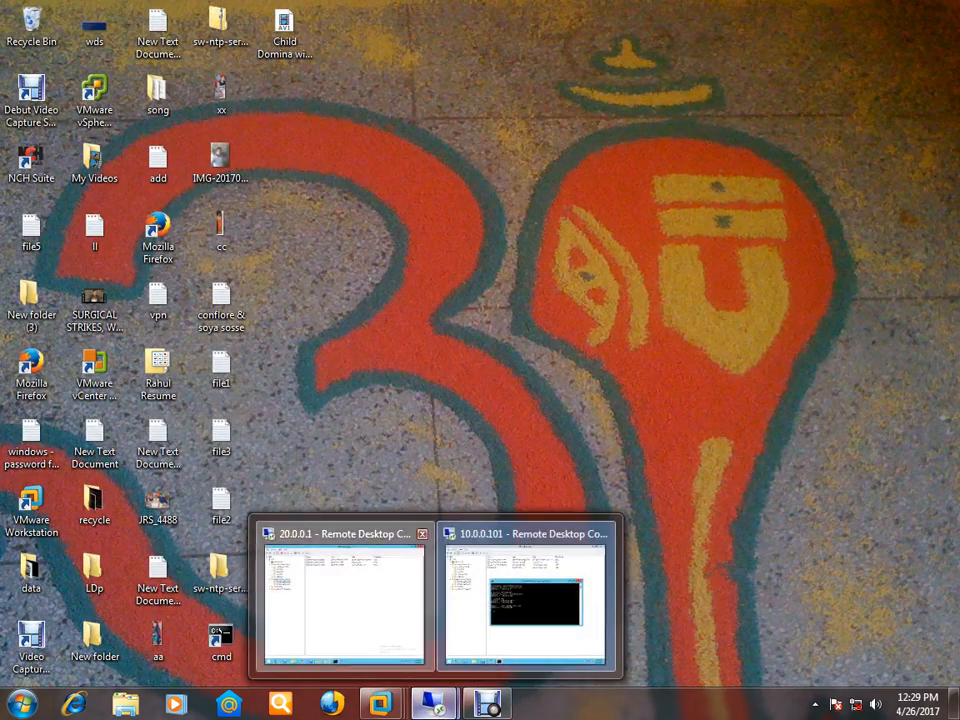
{"action": "left_click", "coordinate": [340, 595]}
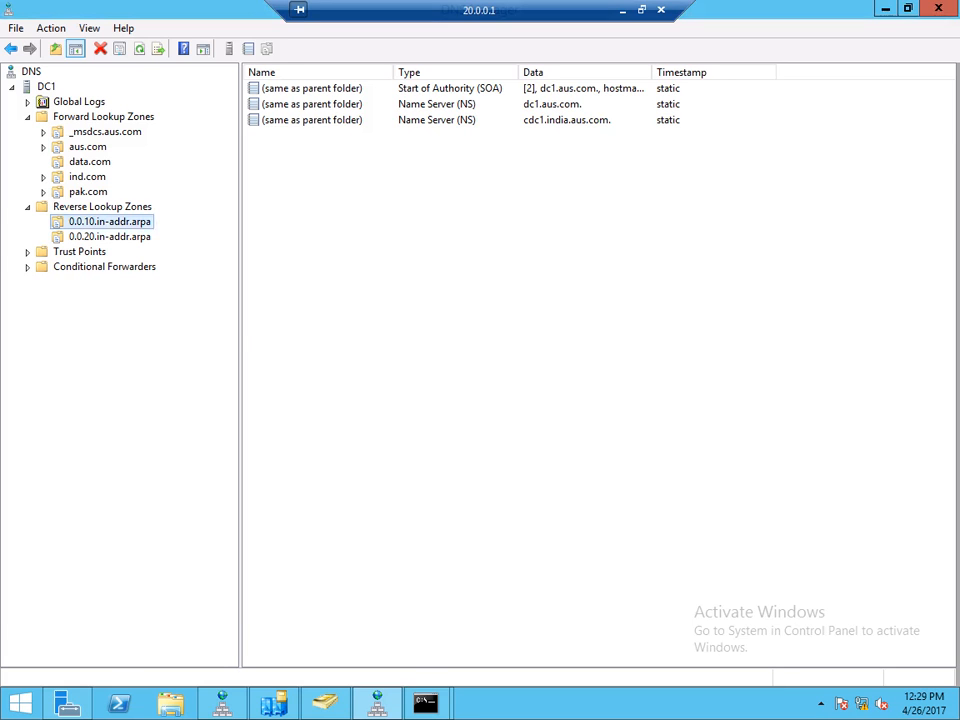
{"action": "right_click", "coordinate": [45, 86]}
{"action": "left_click", "coordinate": [90, 284]}
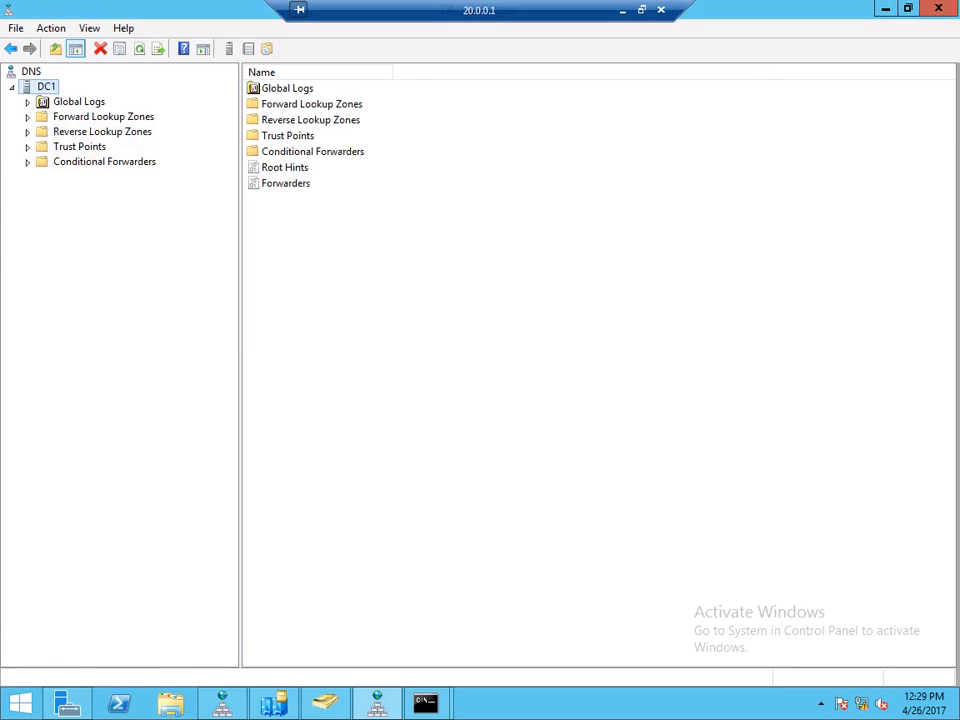
- Expand DC1's reverse lookup zones, view 0.0.20 and 0.0.10, and refresh 0.0.10.in-addr.arpa
{"action": "double_click", "coordinate": [102, 132]}
{"action": "left_click", "coordinate": [109, 162]}
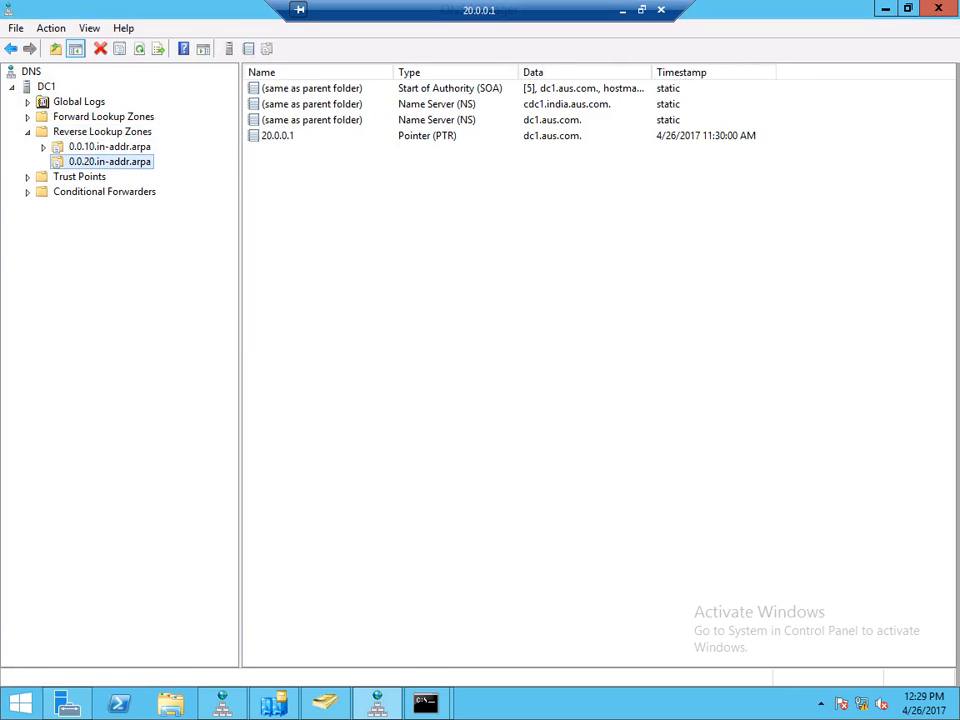
{"action": "left_click", "coordinate": [109, 147]}
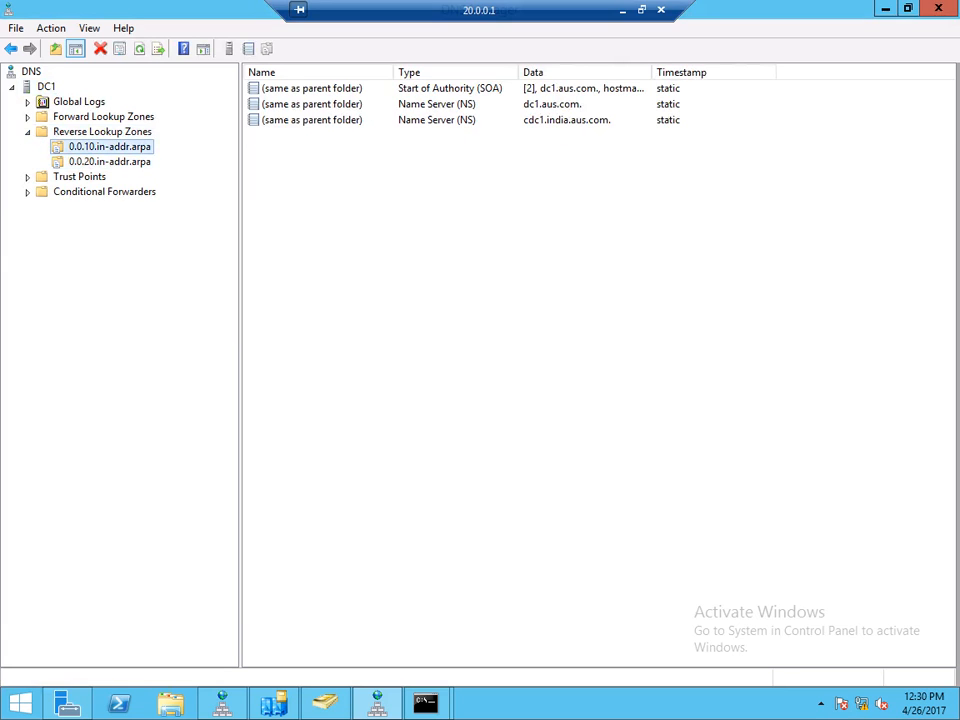
{"action": "right_click", "coordinate": [306, 175]}
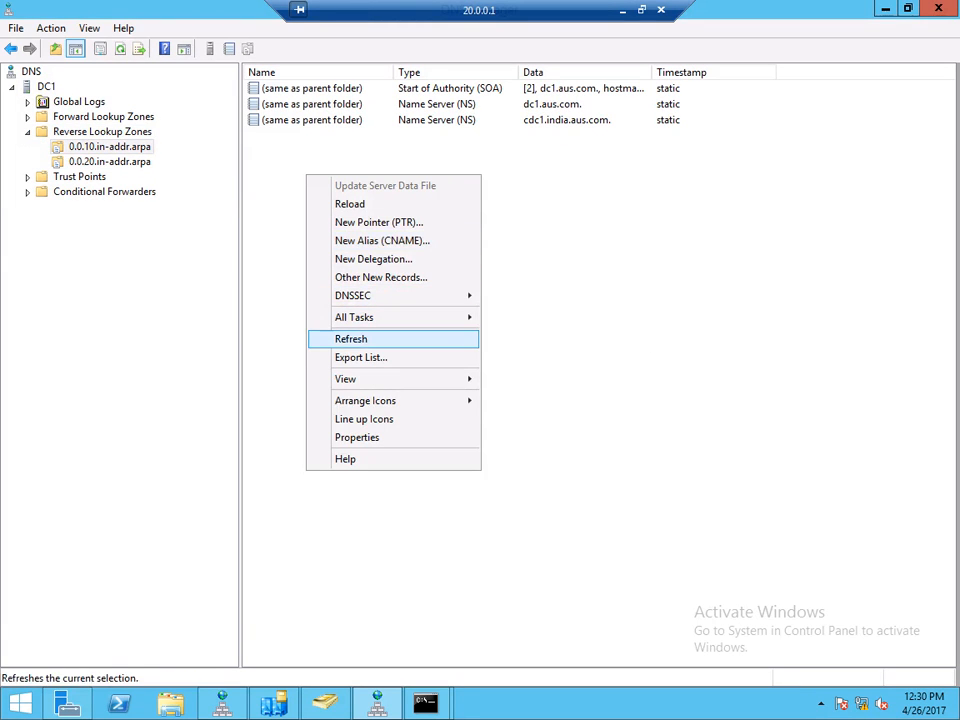
{"action": "left_click", "coordinate": [351, 339]}
{"action": "left_click", "coordinate": [273, 704]}
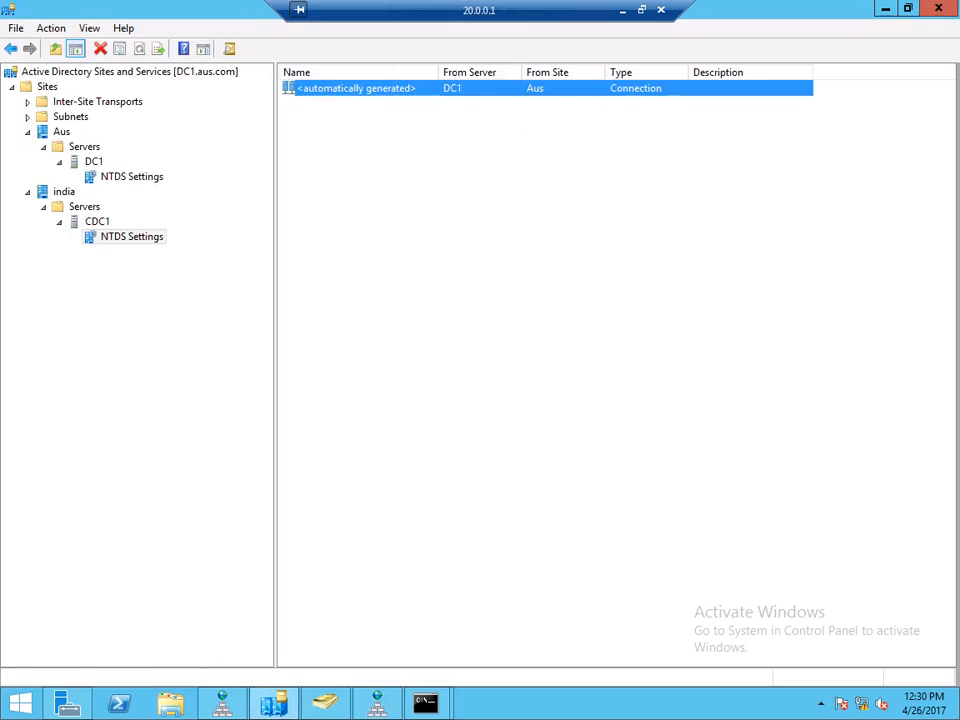
- Display the replication options for CDC1's NTDS Settings under india > Servers
{"action": "right_click", "coordinate": [120, 238]}
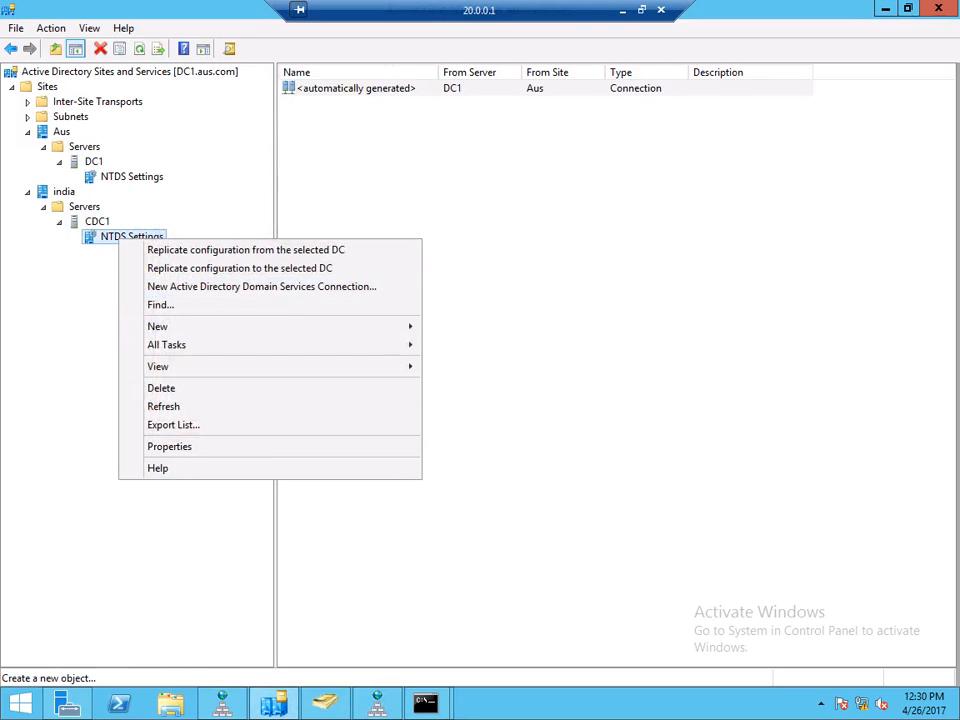
{"action": "mouse_move", "coordinate": [158, 327]}
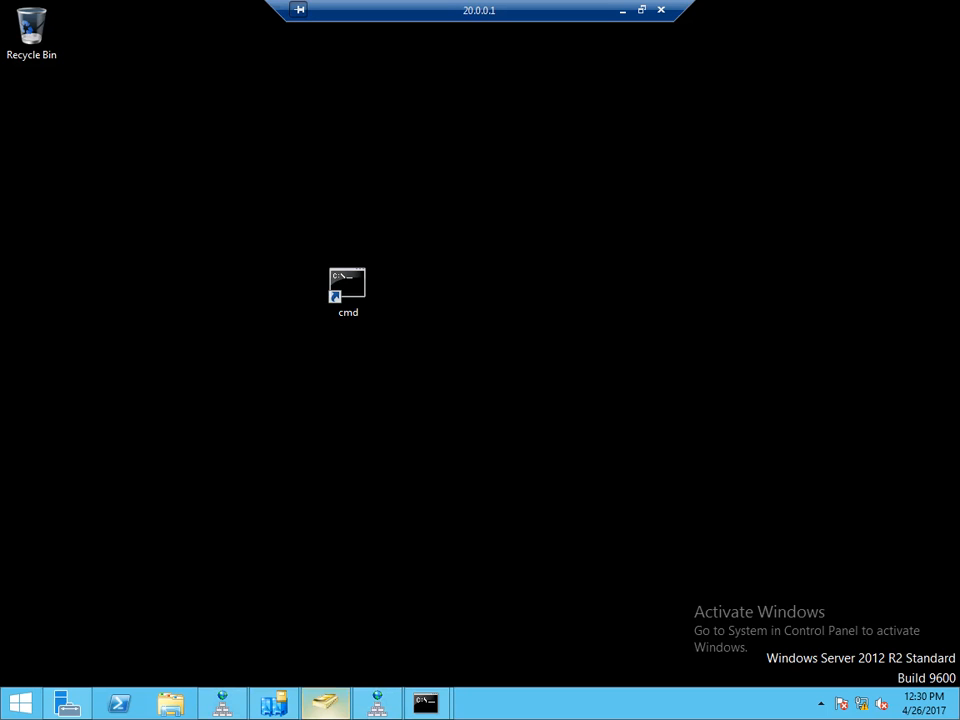
- Open aus.com's properties in Domains and Trusts and select the india.aus.com trust
{"action": "left_click", "coordinate": [68, 704]}
{"action": "left_click", "coordinate": [838, 45]}
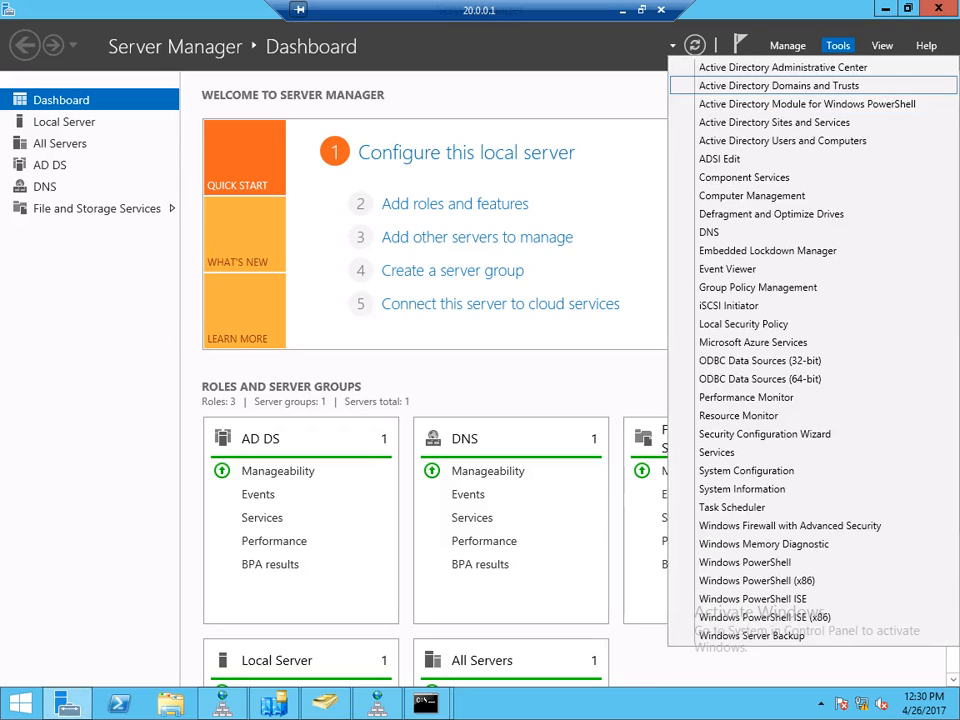
{"action": "left_click", "coordinate": [778, 85]}
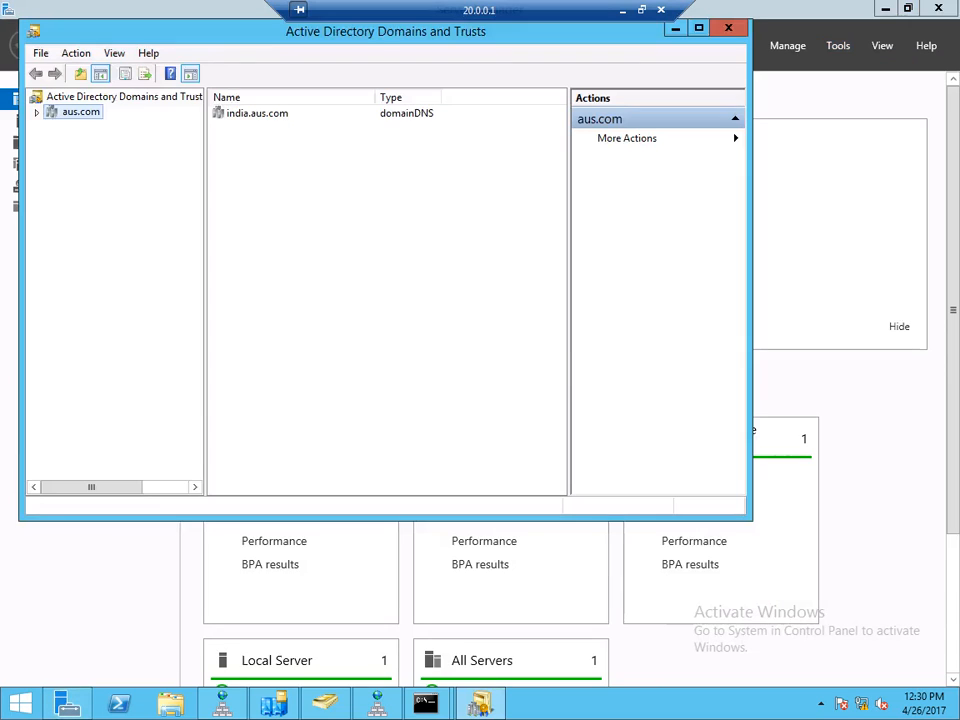
{"action": "right_click", "coordinate": [79, 109]}
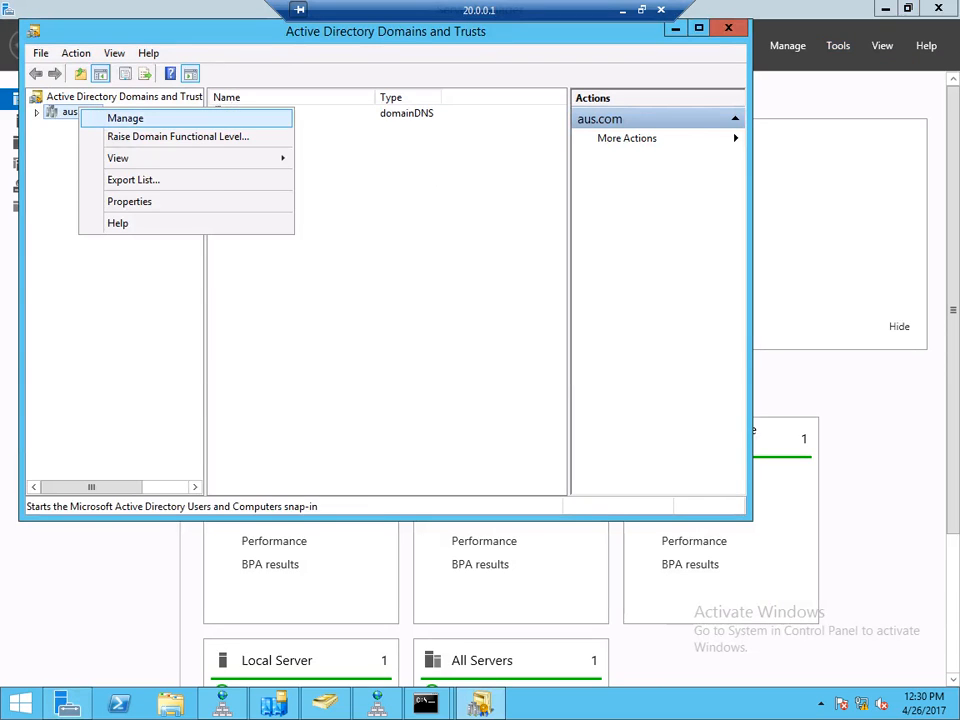
{"action": "left_click", "coordinate": [130, 201]}
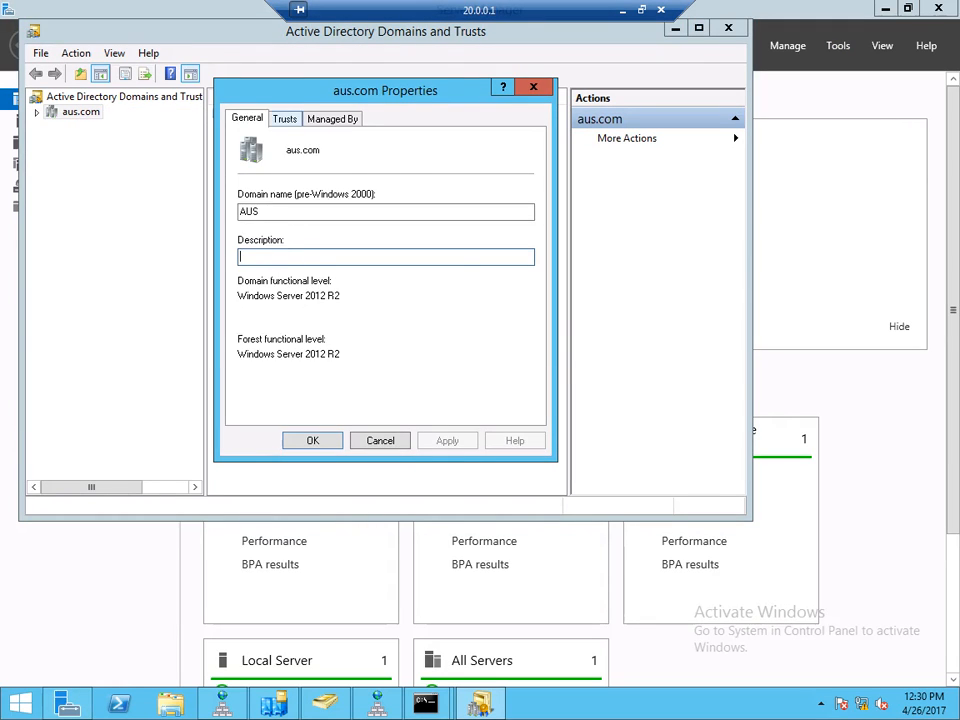
{"action": "left_click", "coordinate": [285, 119]}
{"action": "left_click", "coordinate": [272, 180]}
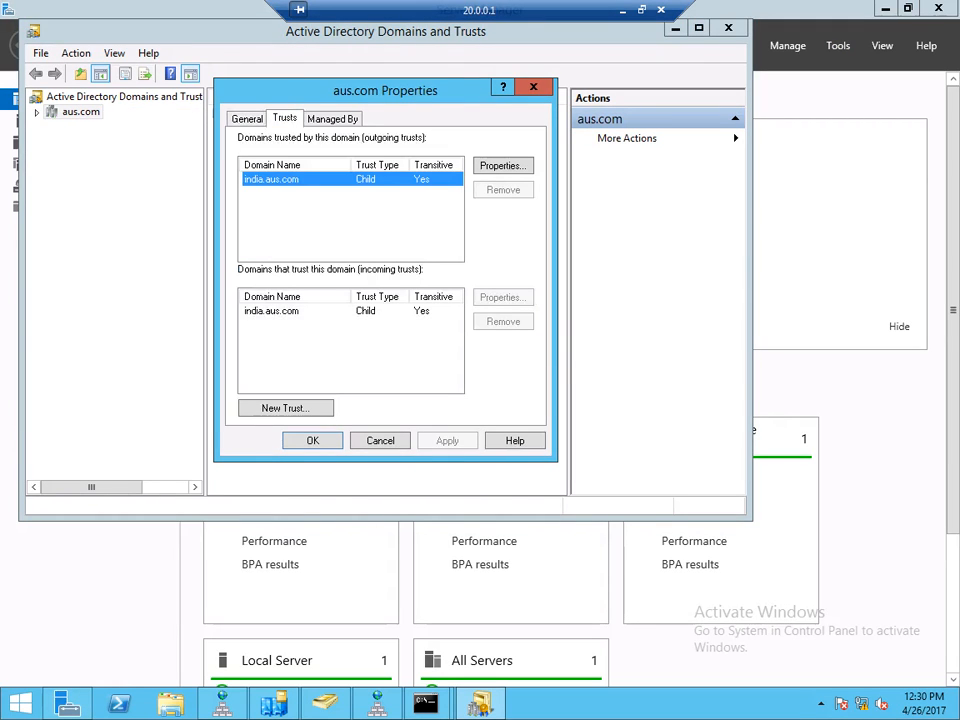
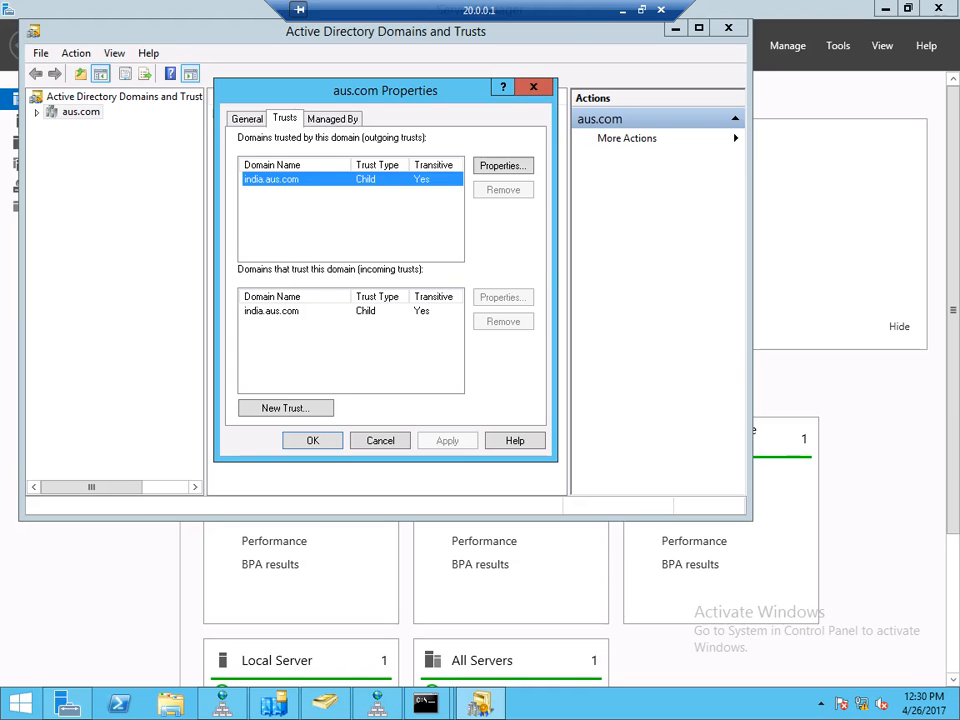
- Switch from the 20.0.0.1 remote session back to the 10.0.0.101 server session
{"action": "left_click", "coordinate": [622, 10]}
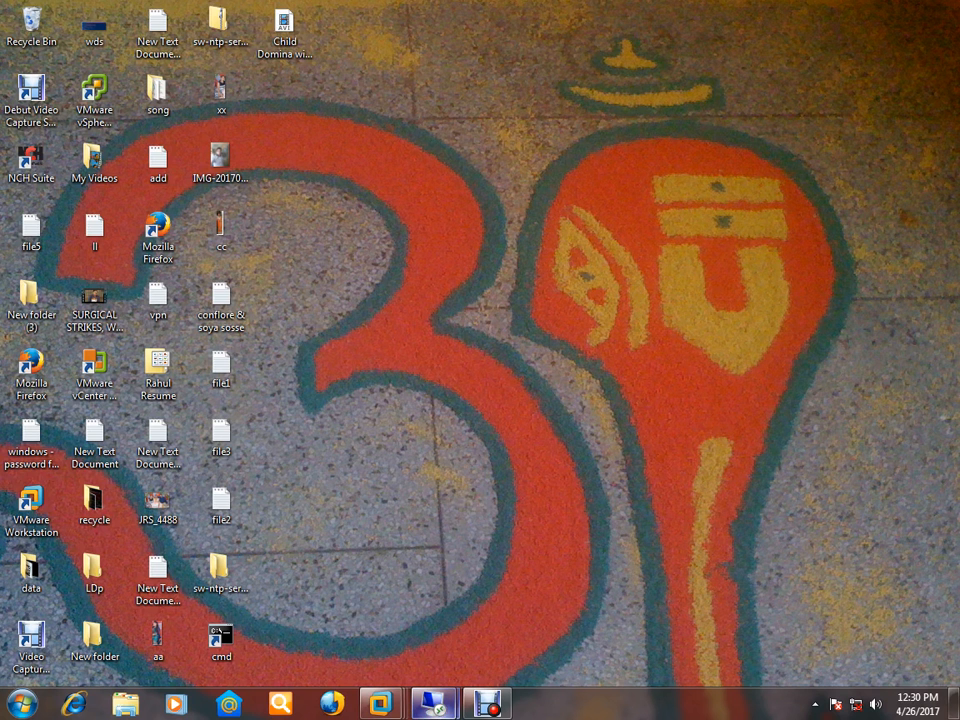
{"action": "mouse_move", "coordinate": [450, 706]}
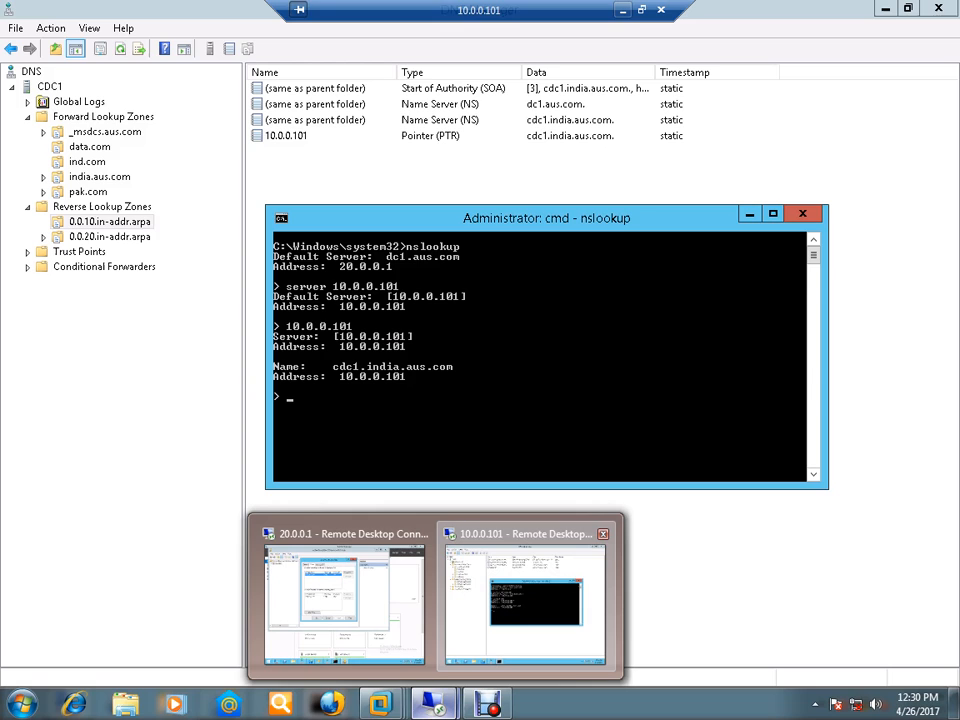
{"action": "left_click", "coordinate": [525, 572]}
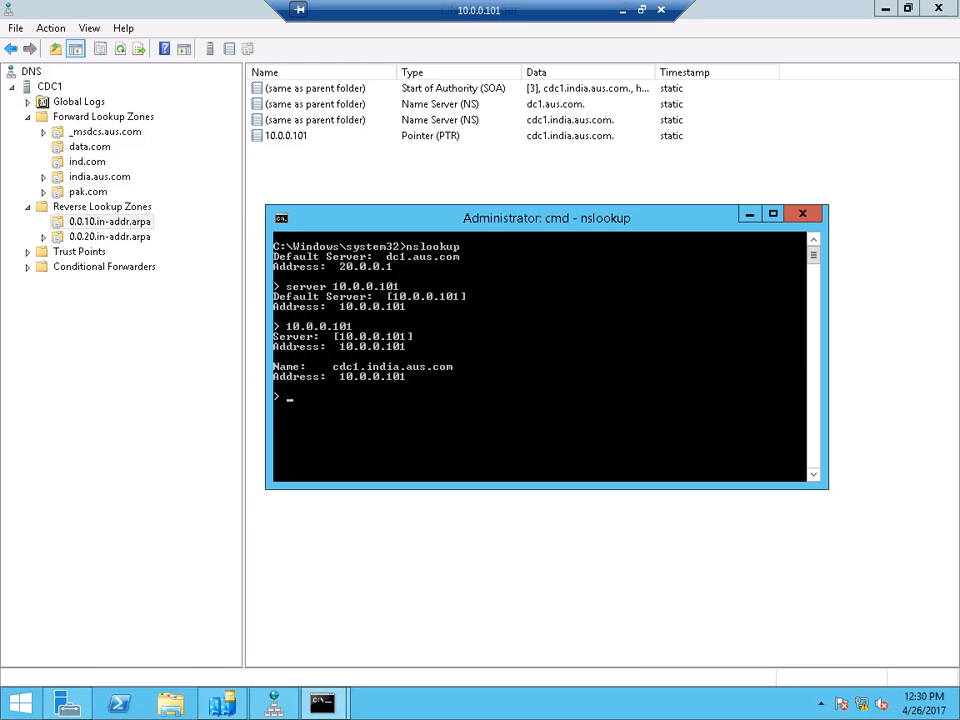
- Launch Active Directory Users and Computers with dsa.msc and maximize it
{"action": "key", "text": "super+r"}
{"action": "type", "text": "ds"}
{"action": "key", "text": "Down"}
{"action": "key", "text": "Return"}
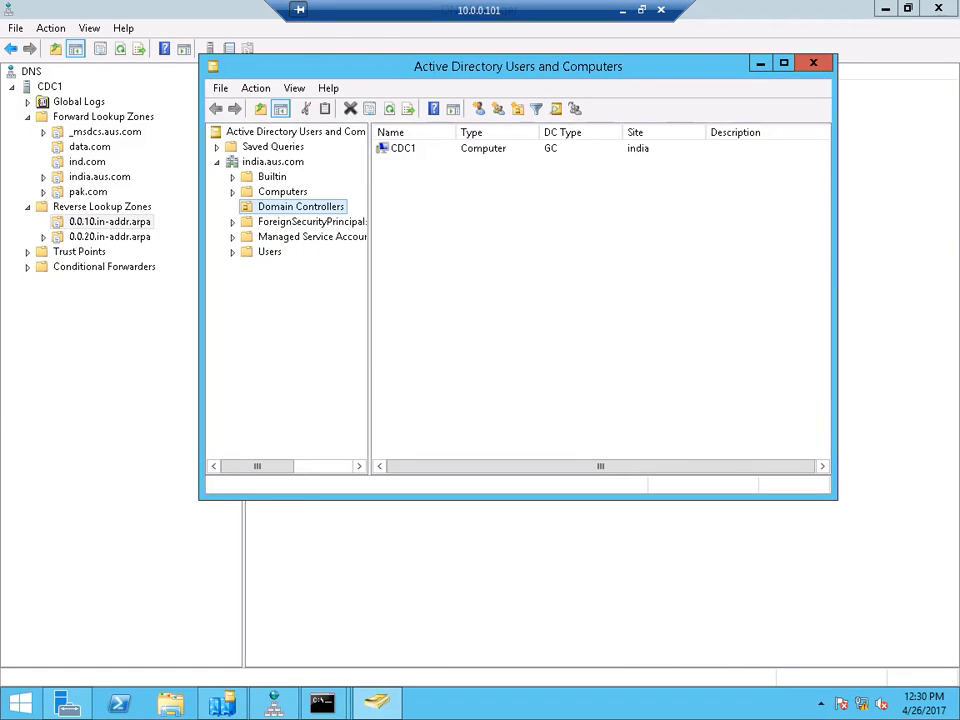
{"action": "left_click", "coordinate": [784, 63]}
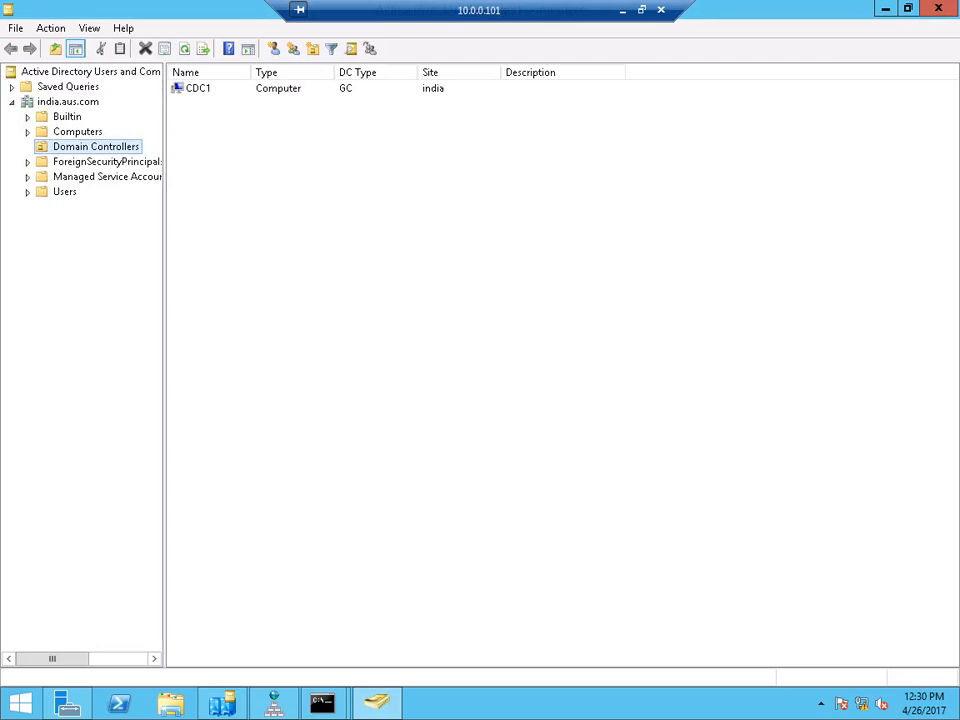
- Start a new user object in india.aus.com's Users container
{"action": "left_click", "coordinate": [64, 191]}
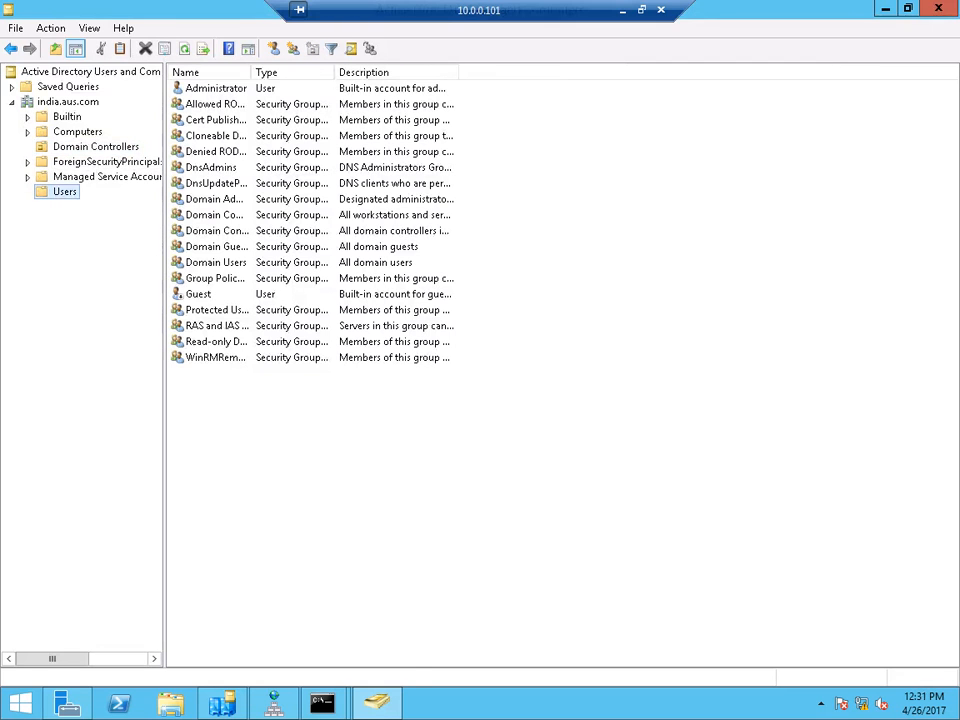
{"action": "right_click", "coordinate": [260, 456]}
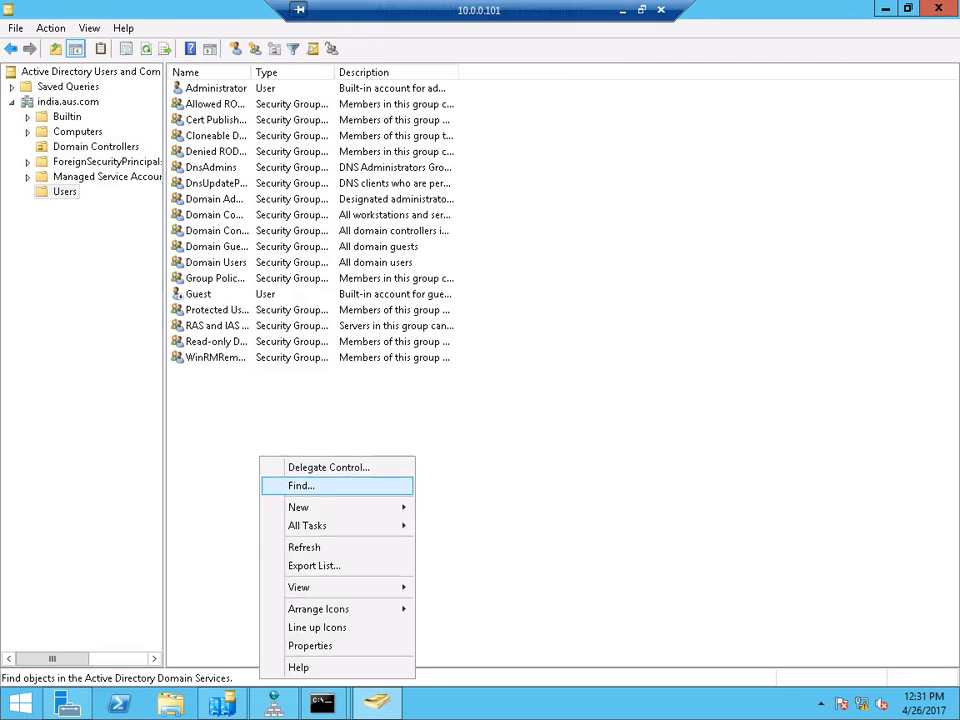
{"action": "mouse_move", "coordinate": [298, 507]}
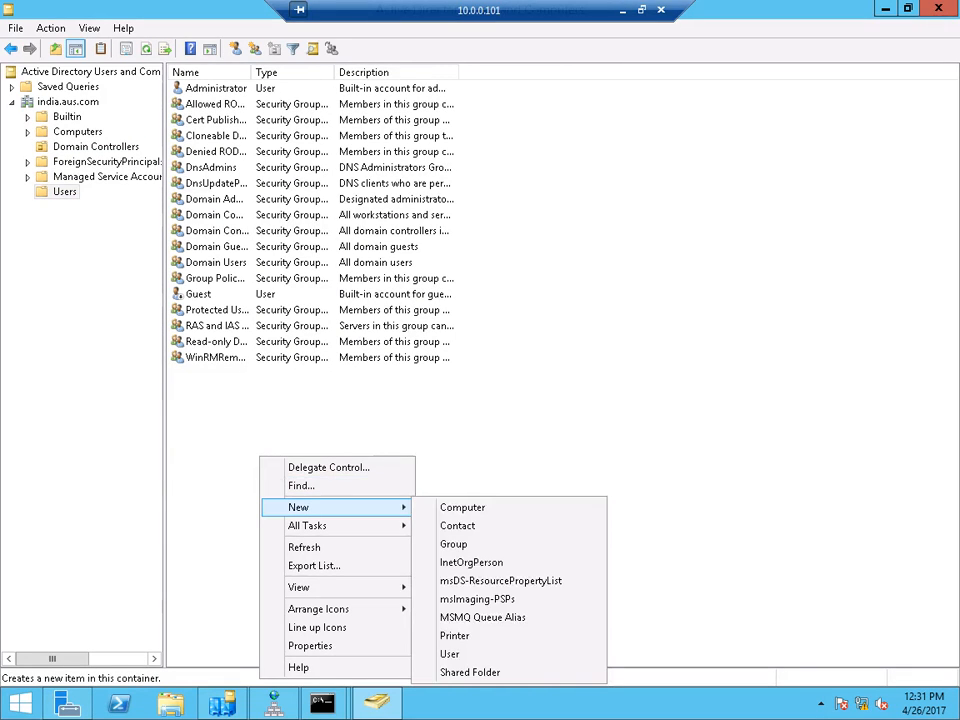
{"action": "left_click", "coordinate": [449, 653]}
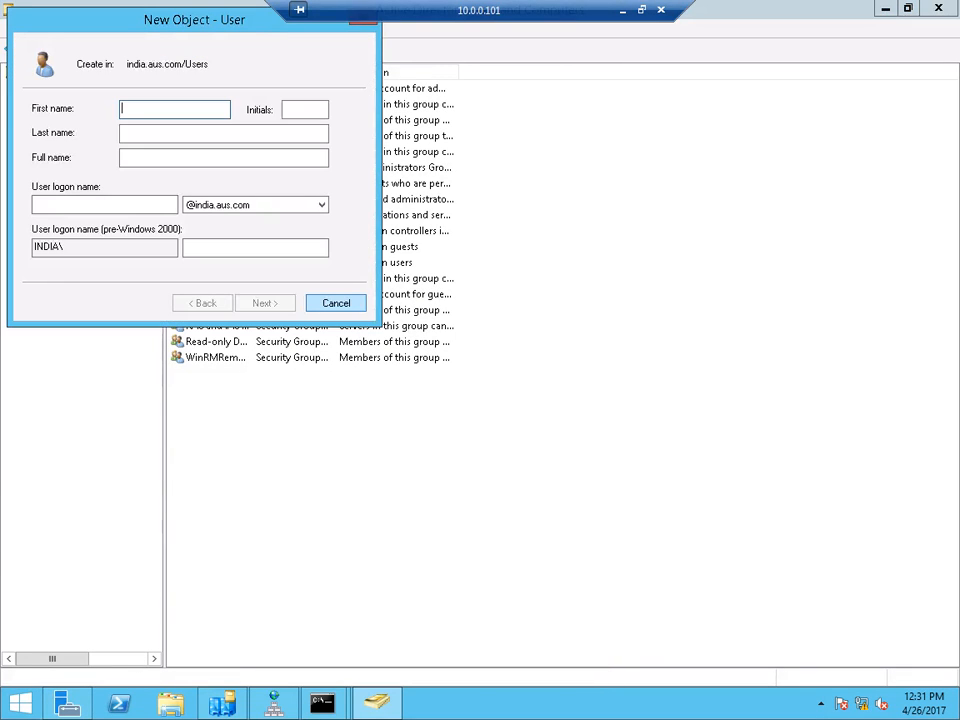
- Enter the new user's first name, last name and logon name
{"action": "key", "text": "Tab"}
{"action": "key", "text": "Tab"}
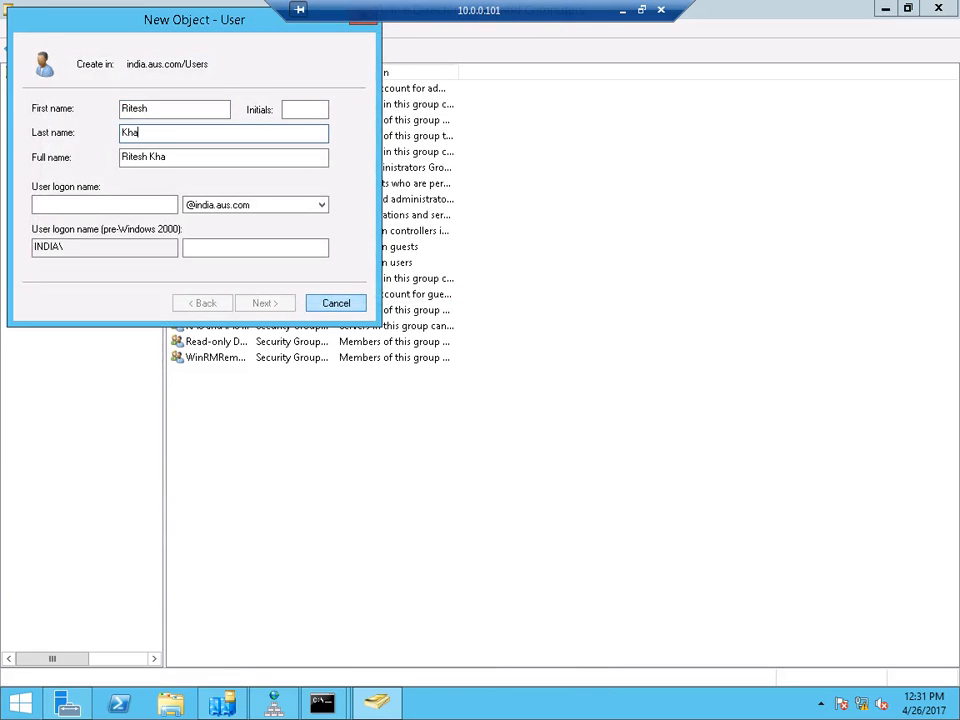
{"action": "key", "text": "Tab"}
{"action": "key", "text": "Tab"}
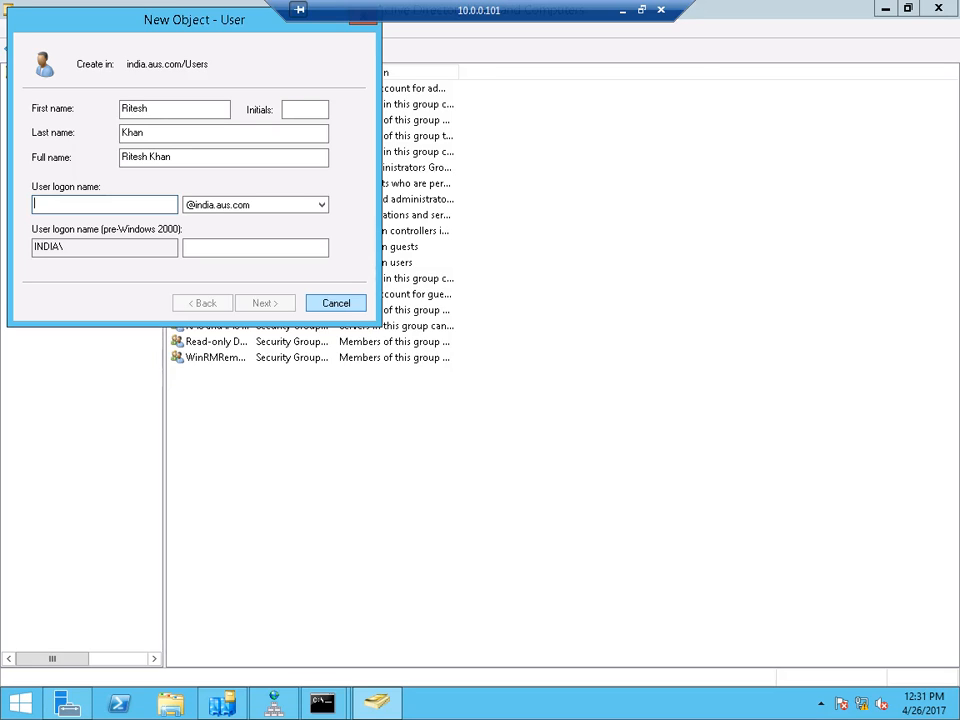
{"action": "type", "text": "u222101"}
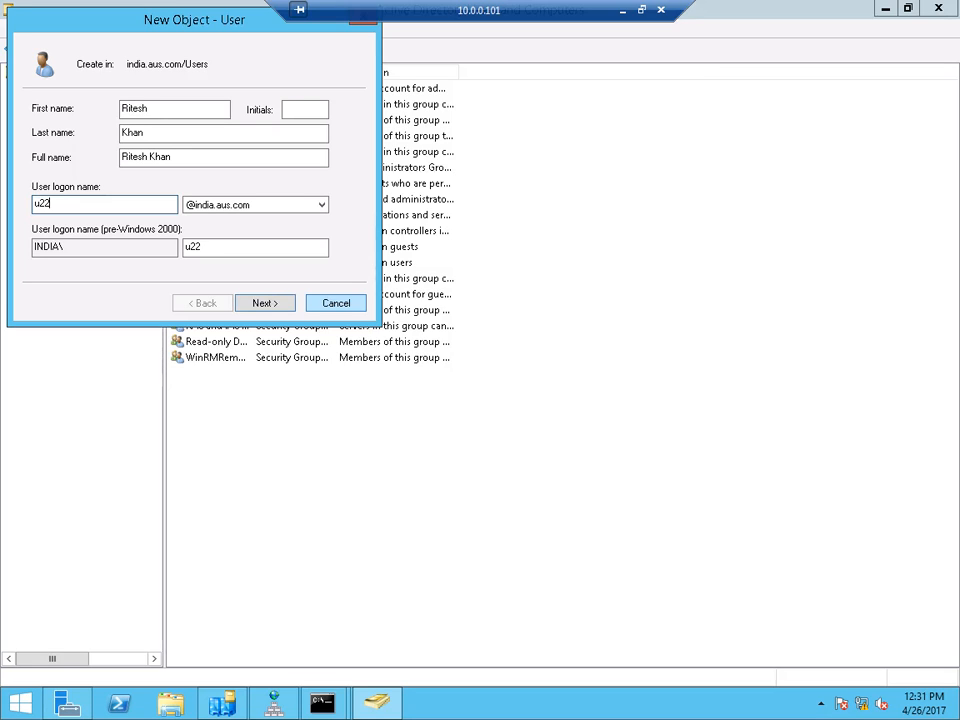
{"action": "key", "text": "Tab"}
{"action": "key", "text": "Tab"}
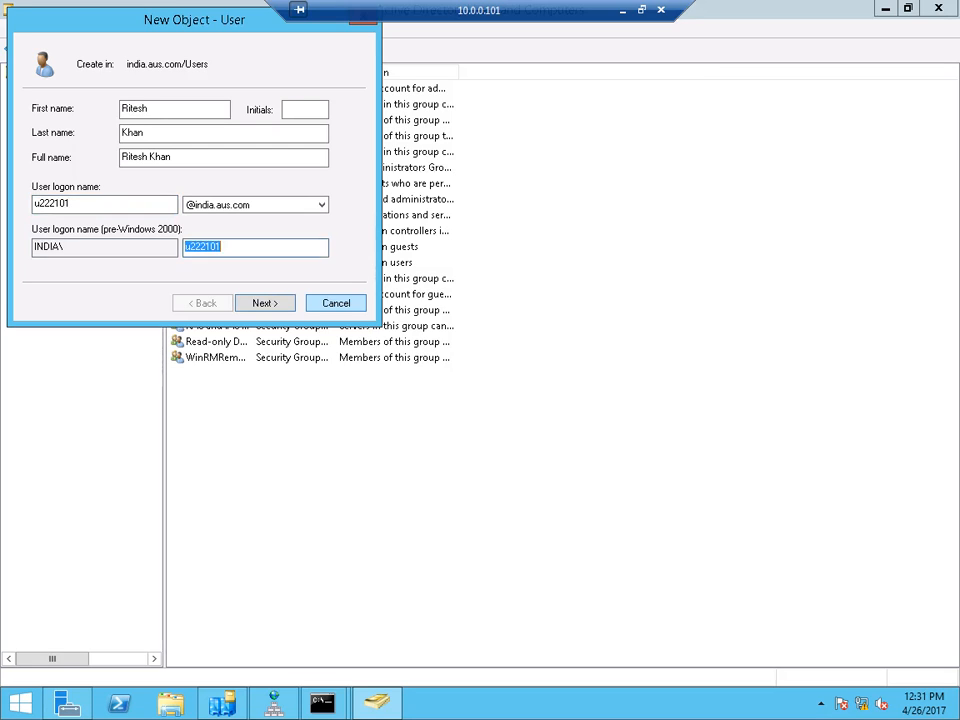
{"action": "key", "text": "Tab"}
{"action": "key", "text": "Return"}
- Set the account password so it cannot be changed and never expires, then finish
{"action": "type", "text": "P@ssw0rd"}
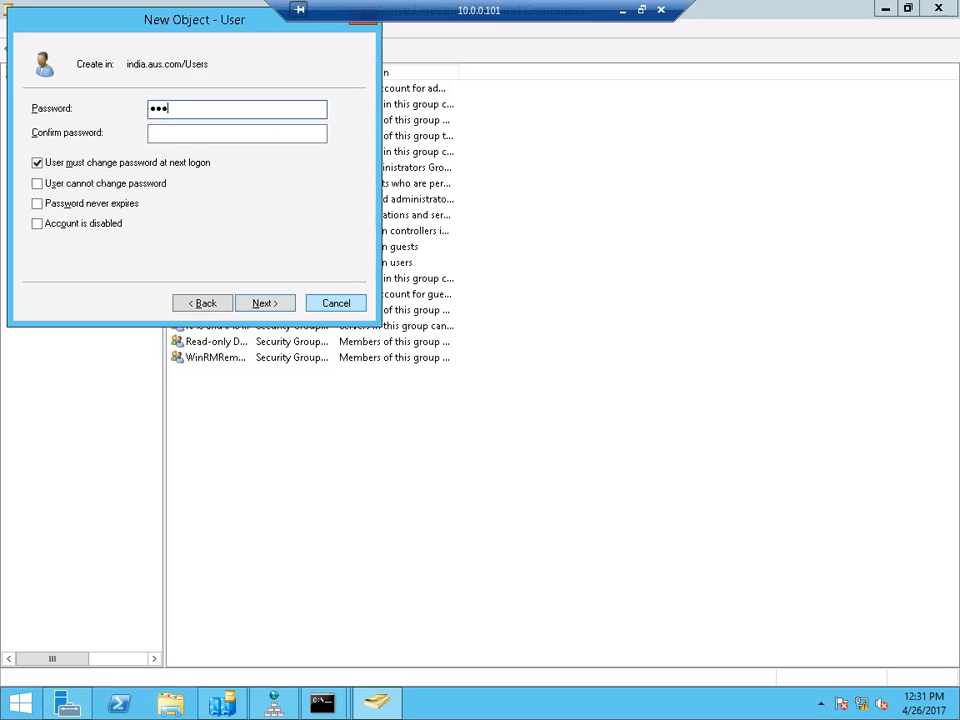
{"action": "key", "text": "Tab"}
{"action": "type", "text": "P@ssw0rd"}
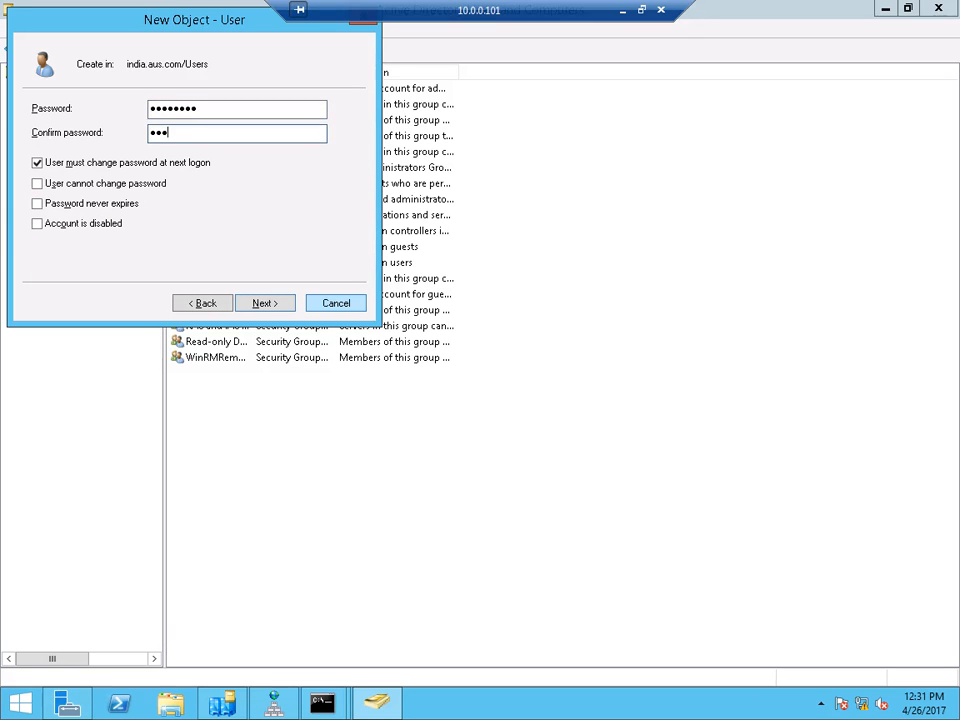
{"action": "key", "text": "Tab"}
{"action": "key", "text": "space"}
{"action": "key", "text": "Tab"}
{"action": "key", "text": "space"}
{"action": "key", "text": "Tab"}
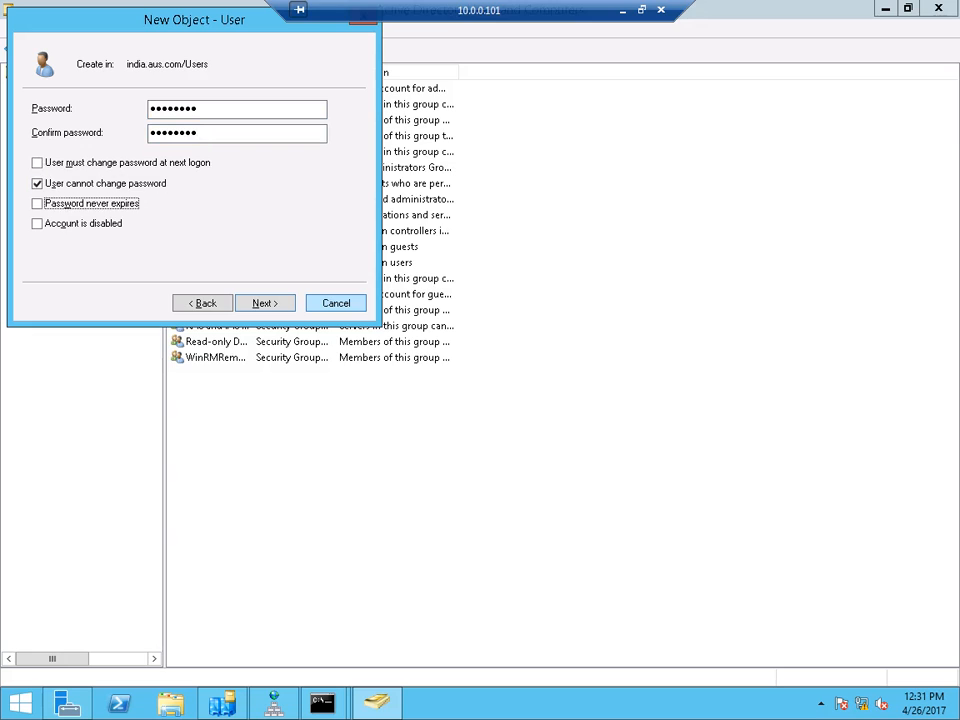
{"action": "key", "text": "space"}
{"action": "key", "text": "Tab"}
{"action": "key", "text": "Tab"}
{"action": "key", "text": "Tab"}
{"action": "key", "text": "Return"}
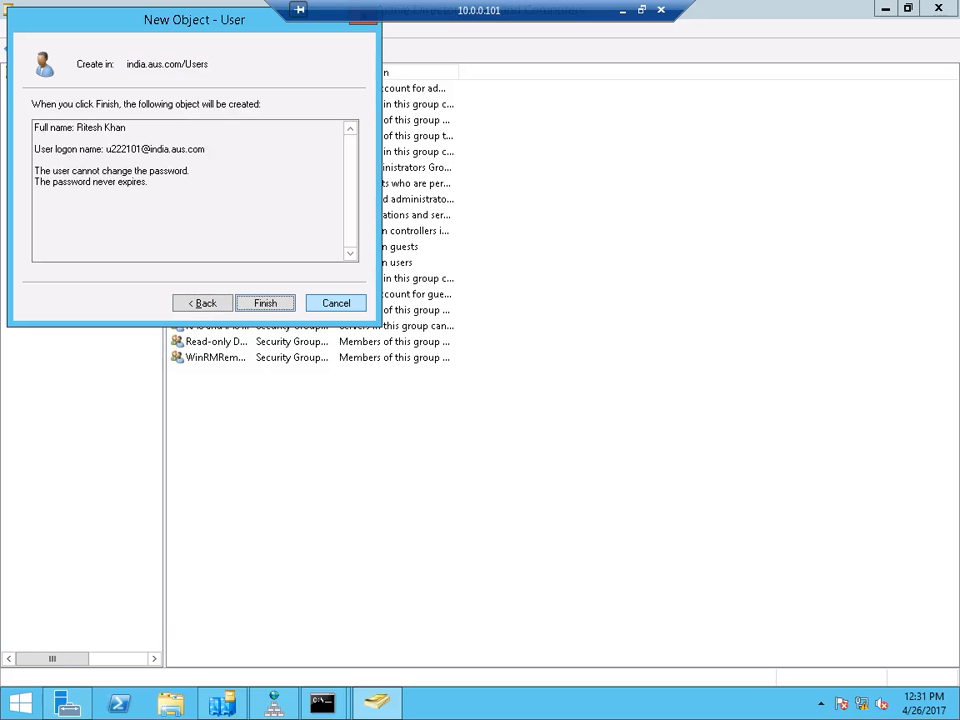
{"action": "key", "text": "Return"}
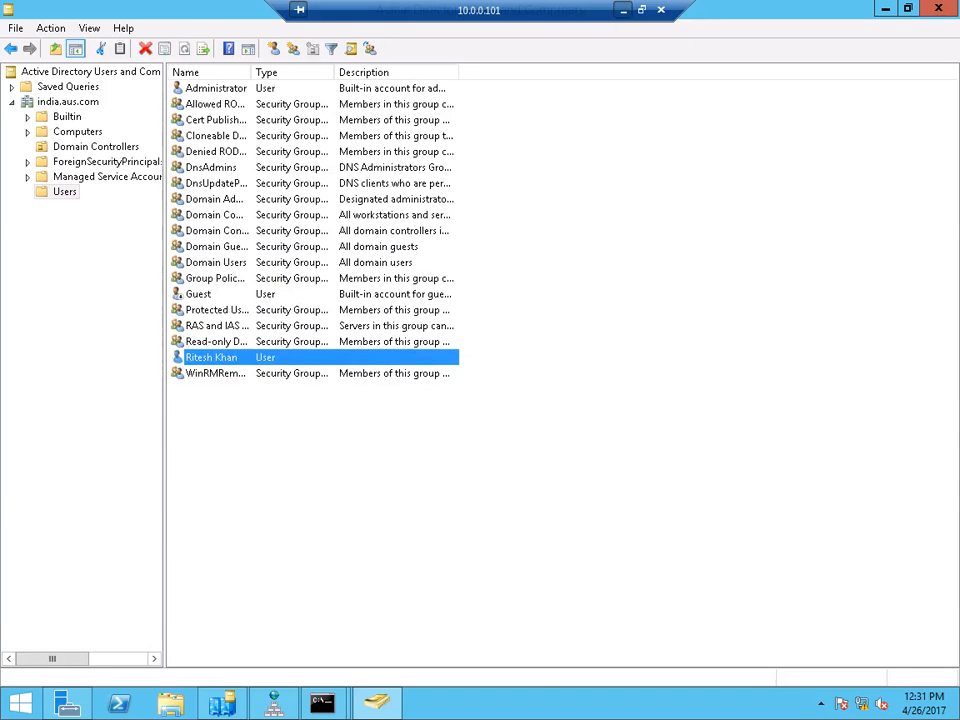
- Switch between the remote sessions back to 10.0.0.101 and bring Server Manager forward
{"action": "left_click", "coordinate": [622, 10]}
{"action": "mouse_move", "coordinate": [434, 703]}
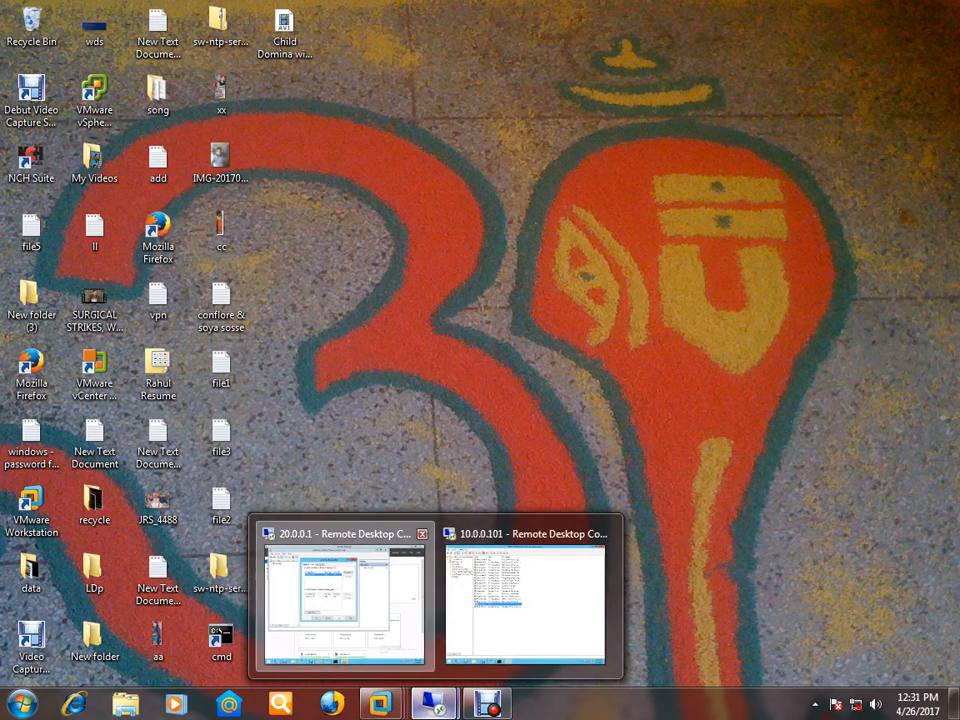
{"action": "left_click", "coordinate": [340, 600]}
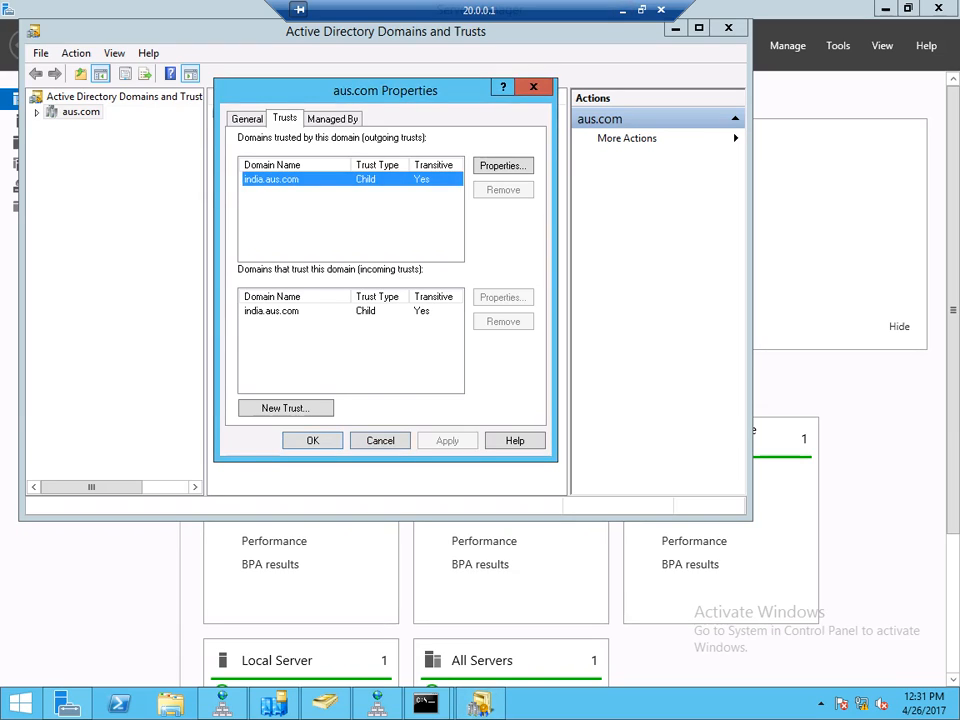
{"action": "left_click", "coordinate": [622, 10]}
{"action": "mouse_move", "coordinate": [434, 703]}
{"action": "left_click", "coordinate": [527, 570]}
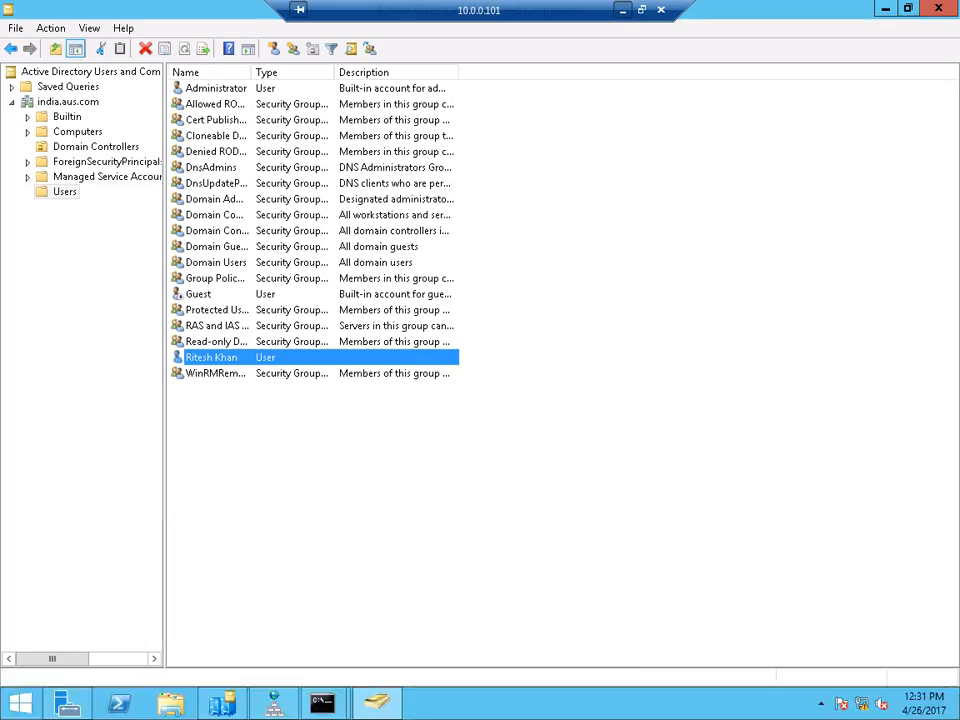
{"action": "left_click", "coordinate": [20, 703]}
{"action": "left_click", "coordinate": [20, 703]}
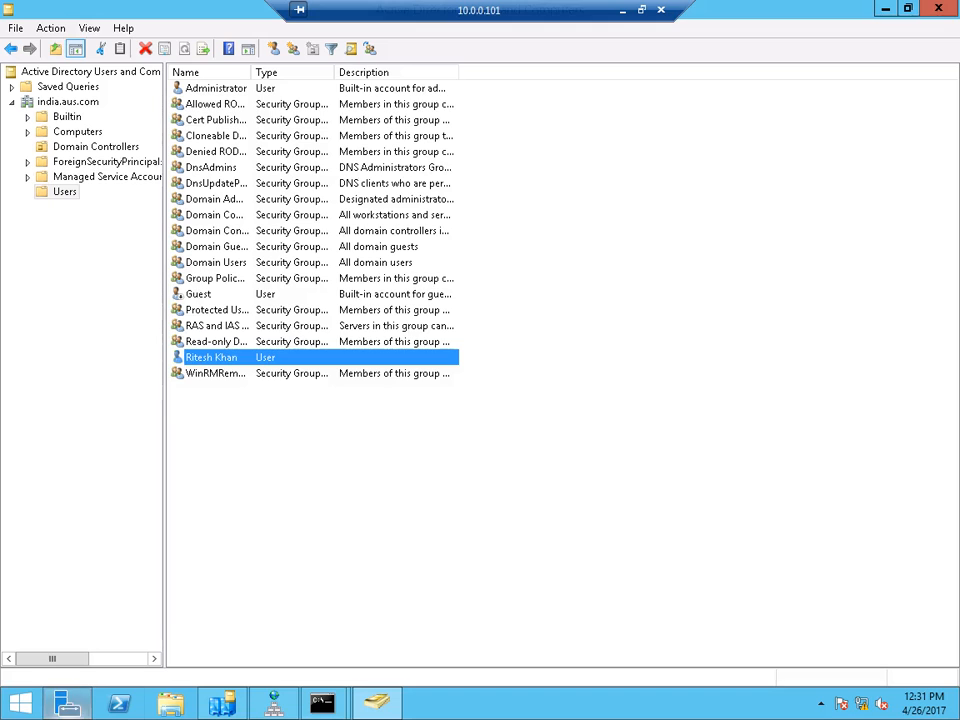
{"action": "left_click", "coordinate": [67, 703]}
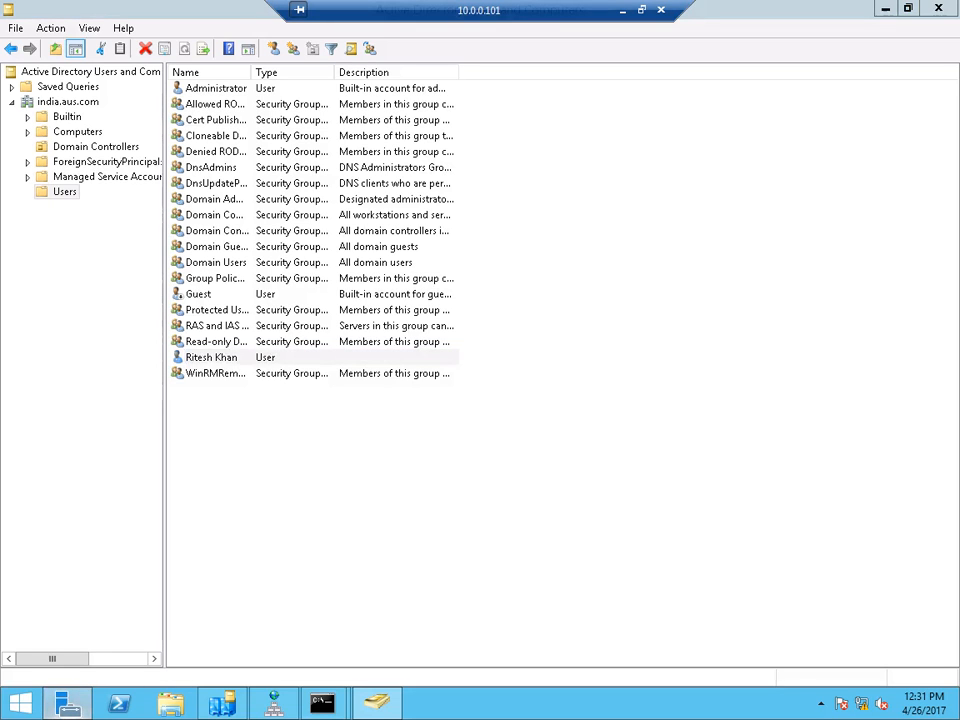
{"action": "left_click", "coordinate": [67, 703]}
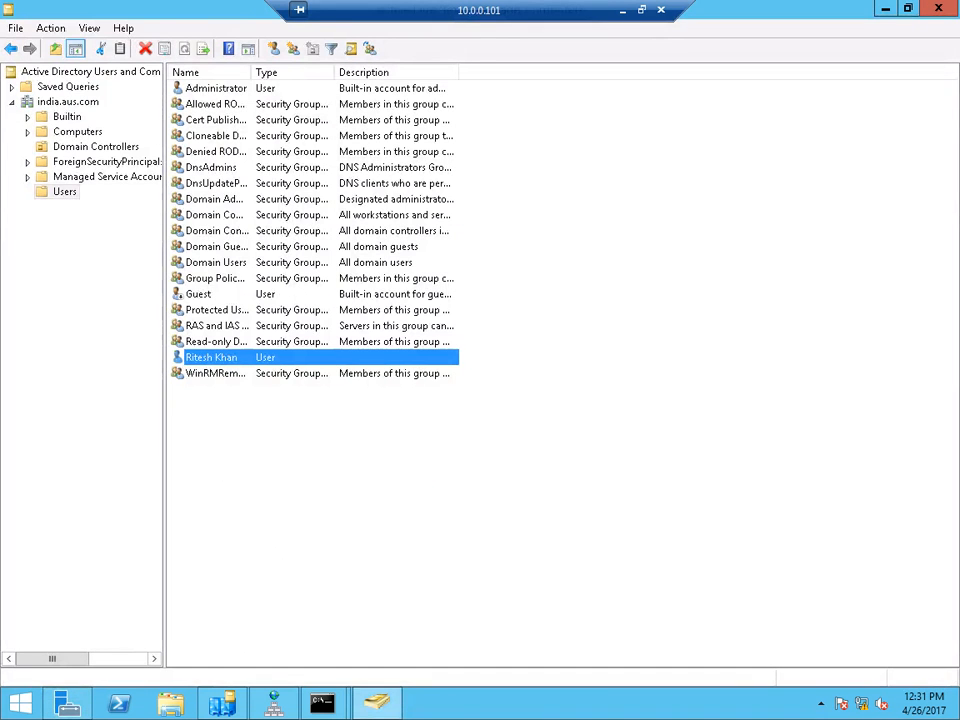
{"action": "left_click", "coordinate": [67, 703]}
- Review aus.com's transitive child trust with india.aus.com in Domains and Trusts, then close it
{"action": "left_click", "coordinate": [838, 45]}
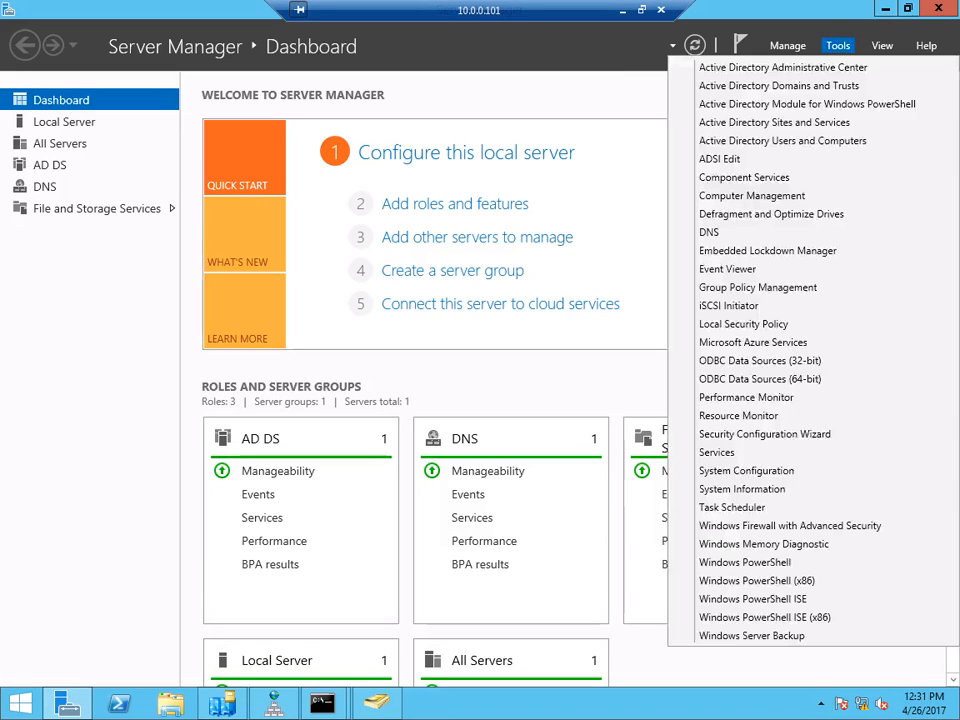
{"action": "left_click", "coordinate": [779, 85]}
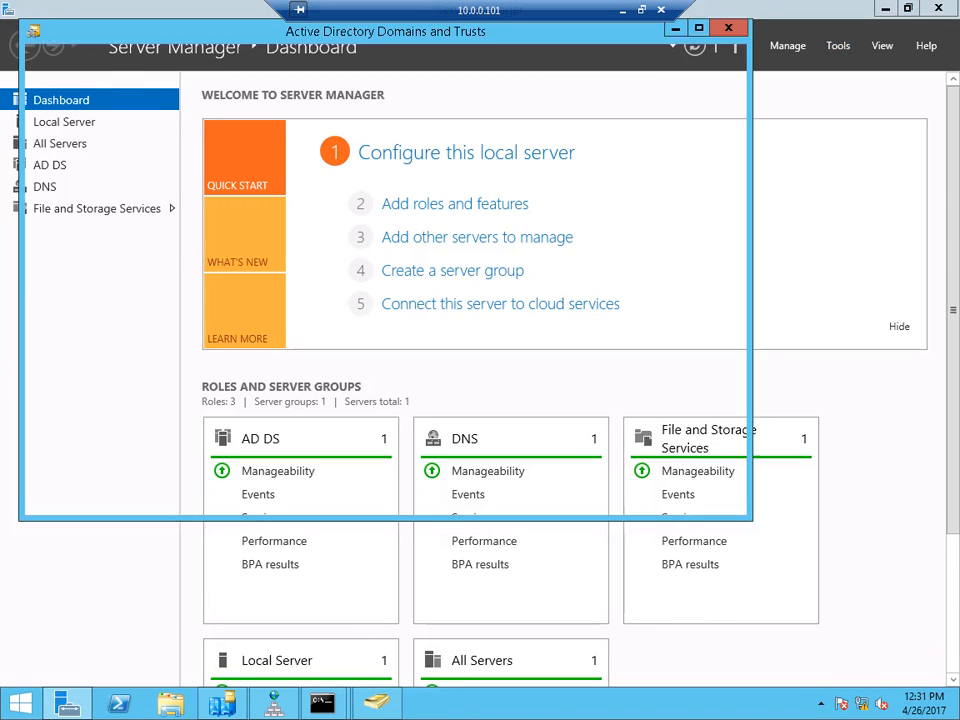
{"action": "right_click", "coordinate": [72, 114]}
{"action": "left_click", "coordinate": [107, 165]}
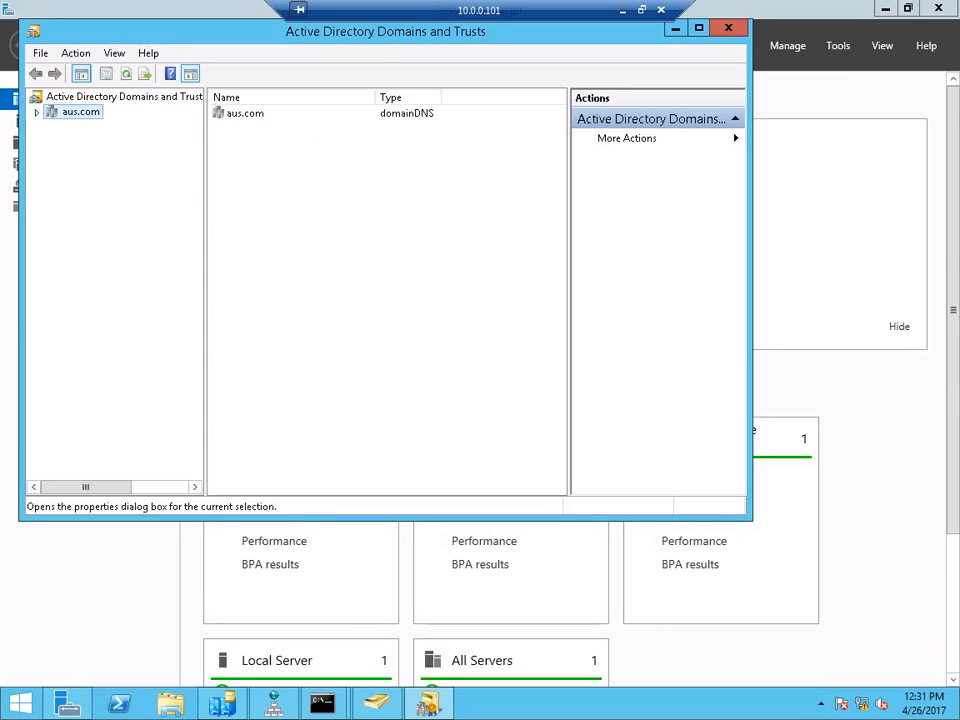
{"action": "left_click", "coordinate": [285, 119]}
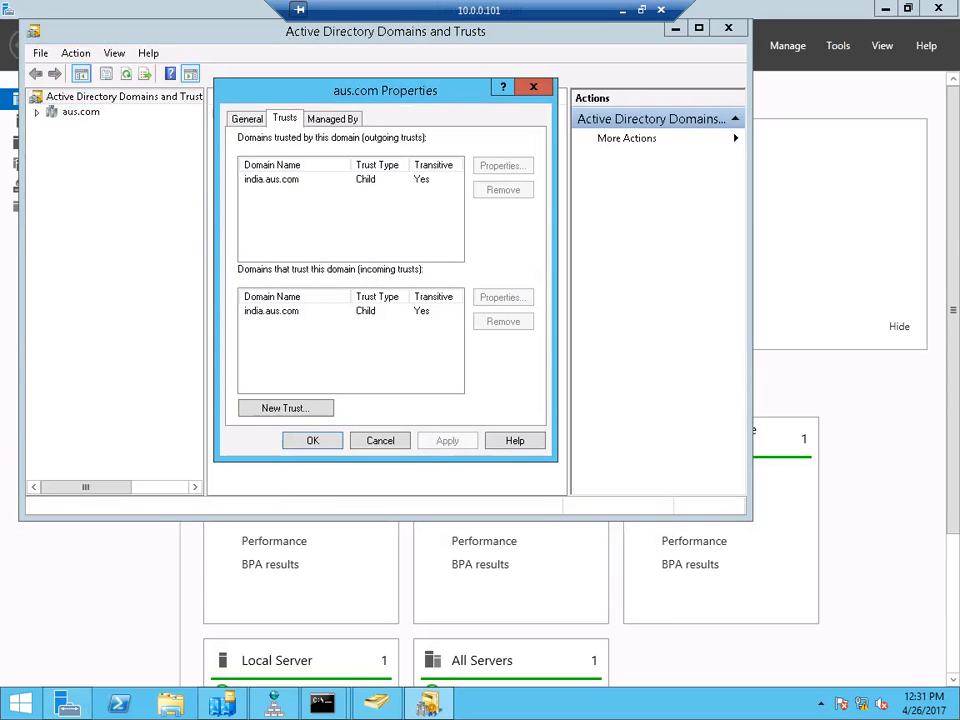
{"action": "left_click", "coordinate": [272, 180]}
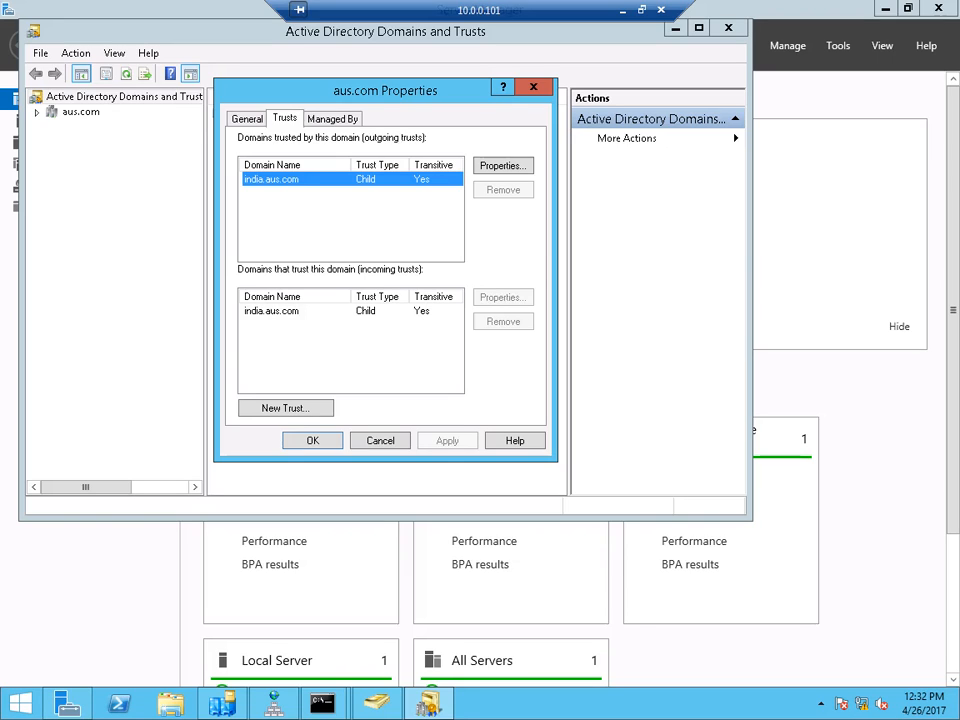
{"action": "left_click", "coordinate": [380, 440]}
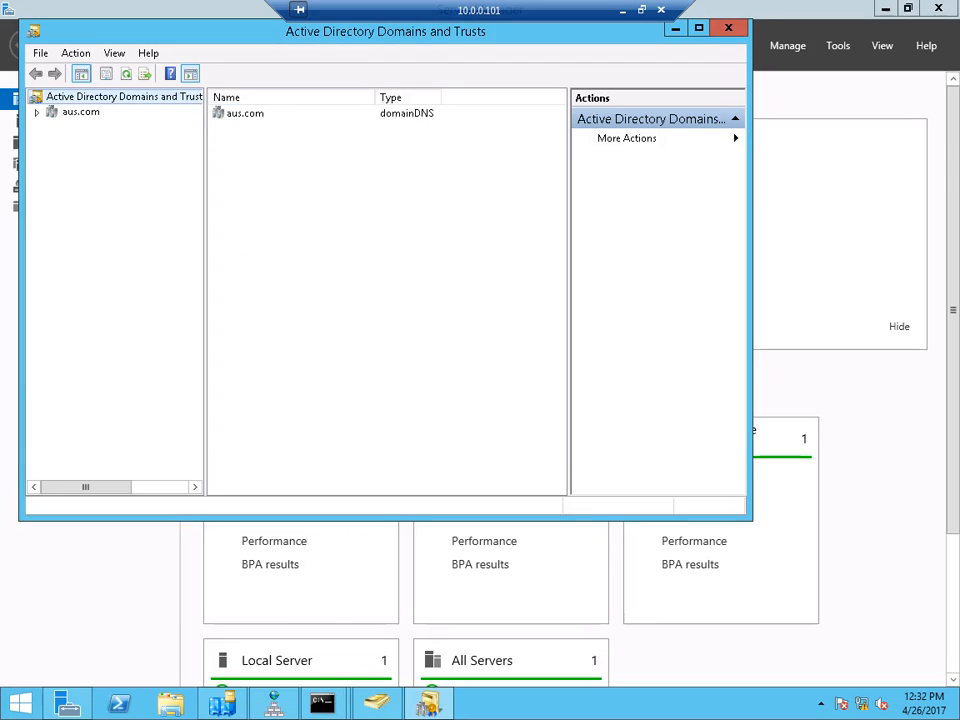
{"action": "left_click", "coordinate": [622, 9]}
- On 20.0.0.1, search the Entire Directory for the new user by first name
{"action": "left_click", "coordinate": [435, 703]}
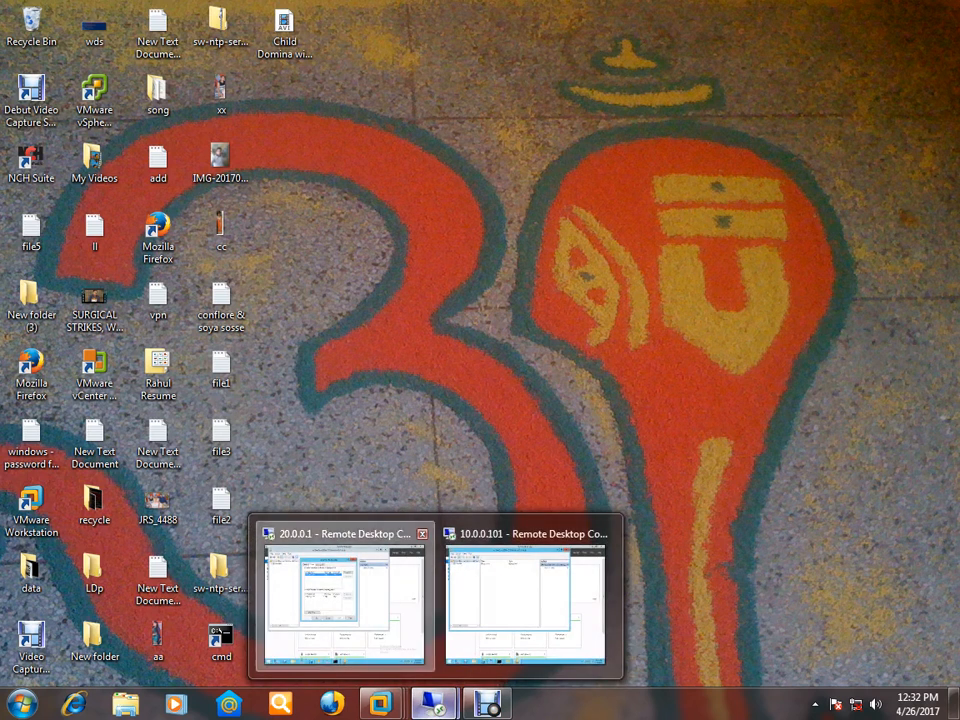
{"action": "left_click", "coordinate": [340, 600]}
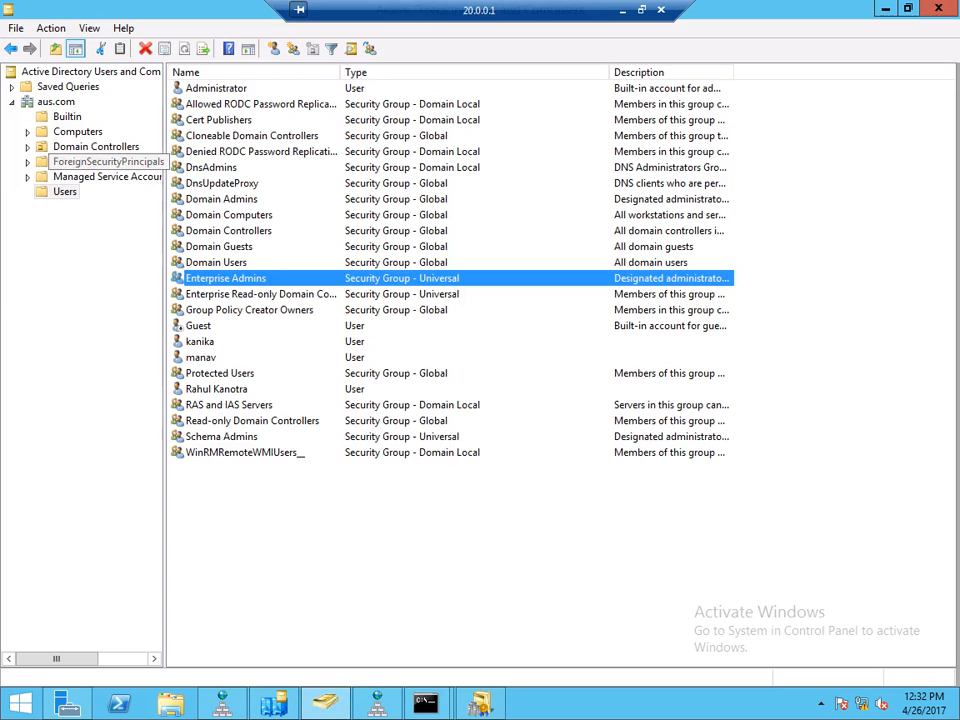
{"action": "right_click", "coordinate": [56, 102]}
{"action": "left_click", "coordinate": [104, 136]}
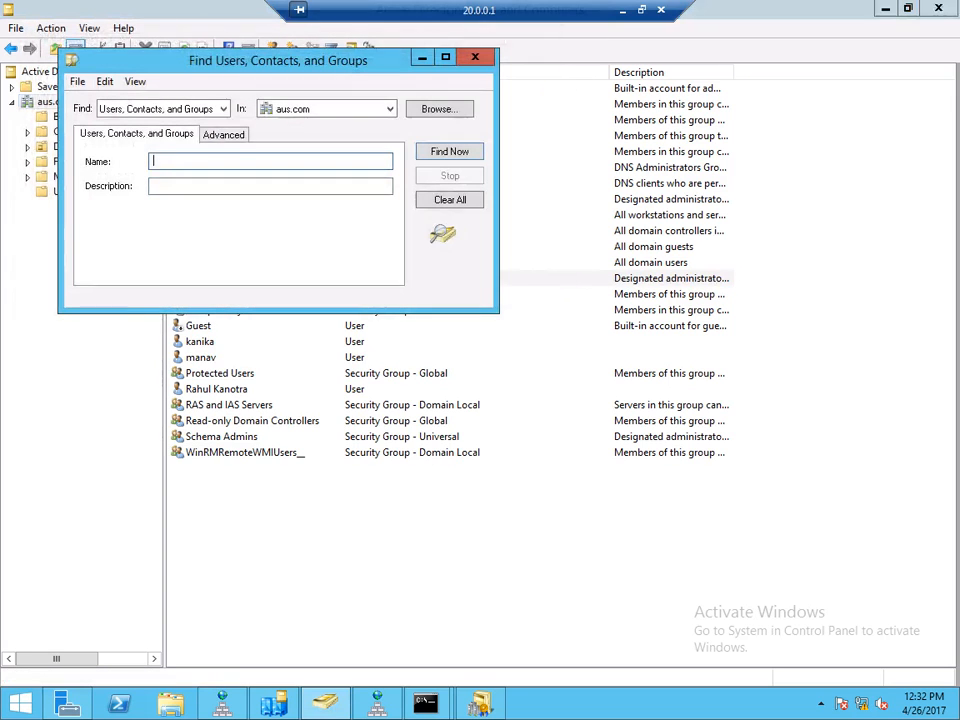
{"action": "left_click", "coordinate": [335, 109]}
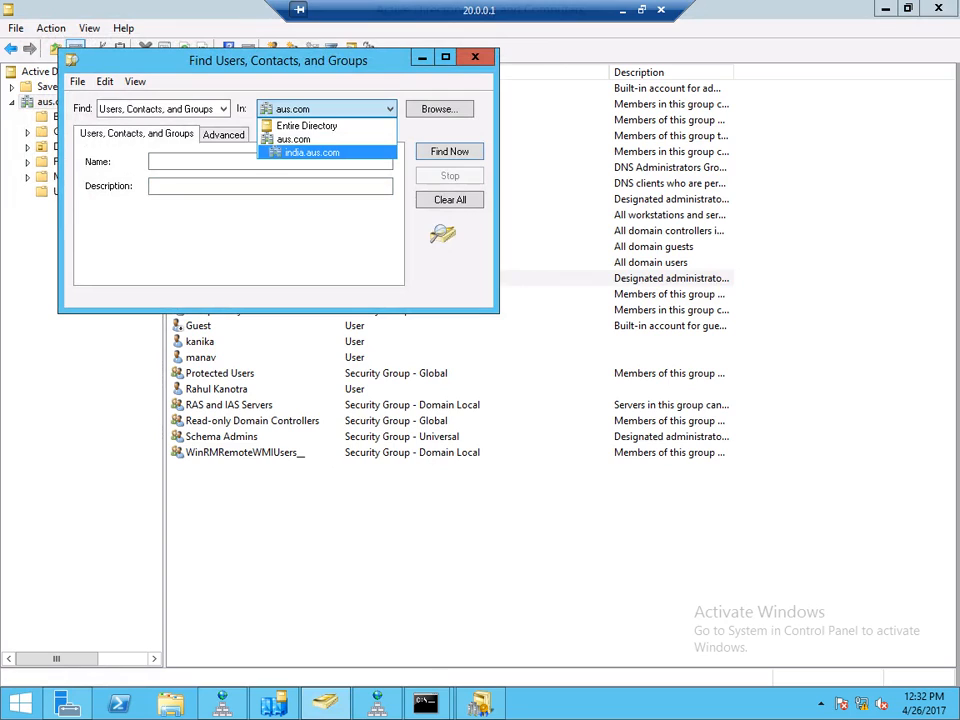
{"action": "left_click", "coordinate": [306, 125]}
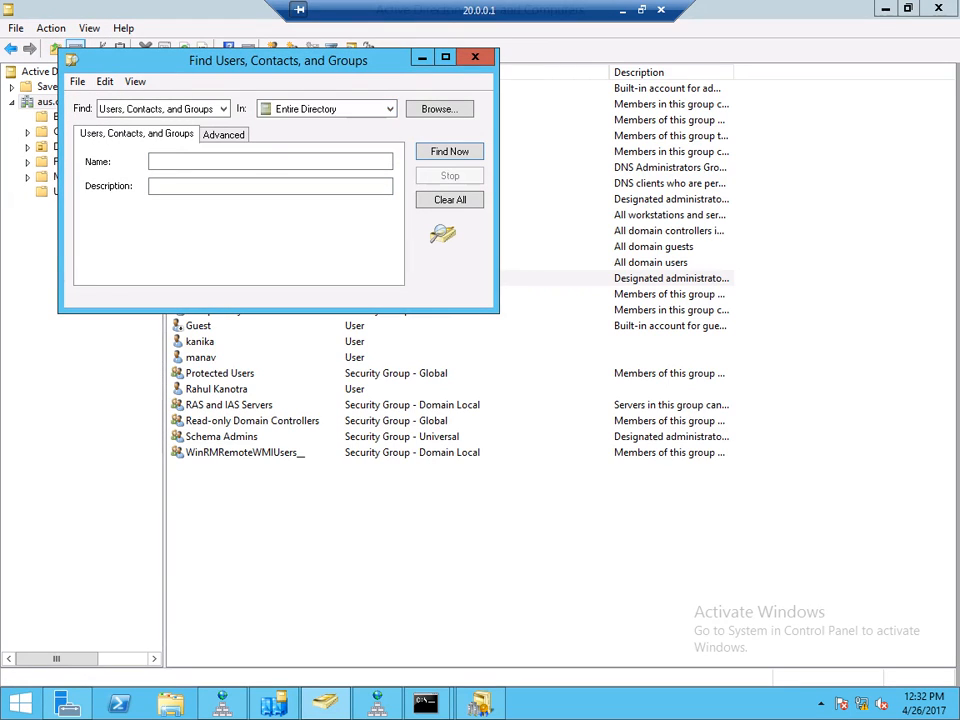
{"action": "type", "text": "ritesh"}
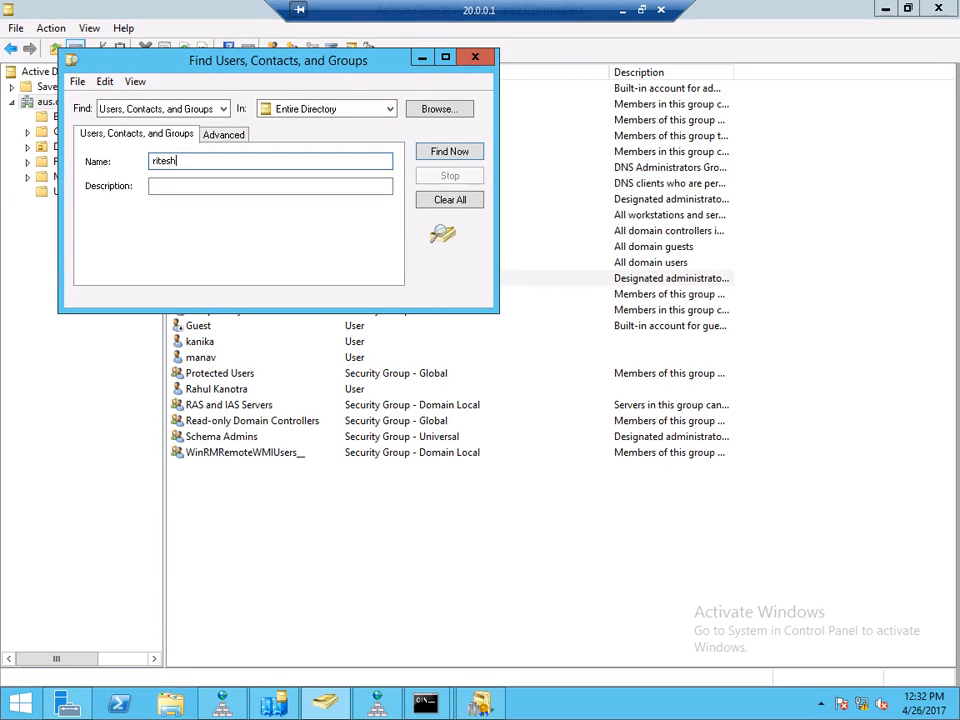
{"action": "key", "text": "Tab"}
{"action": "key", "text": "Return"}
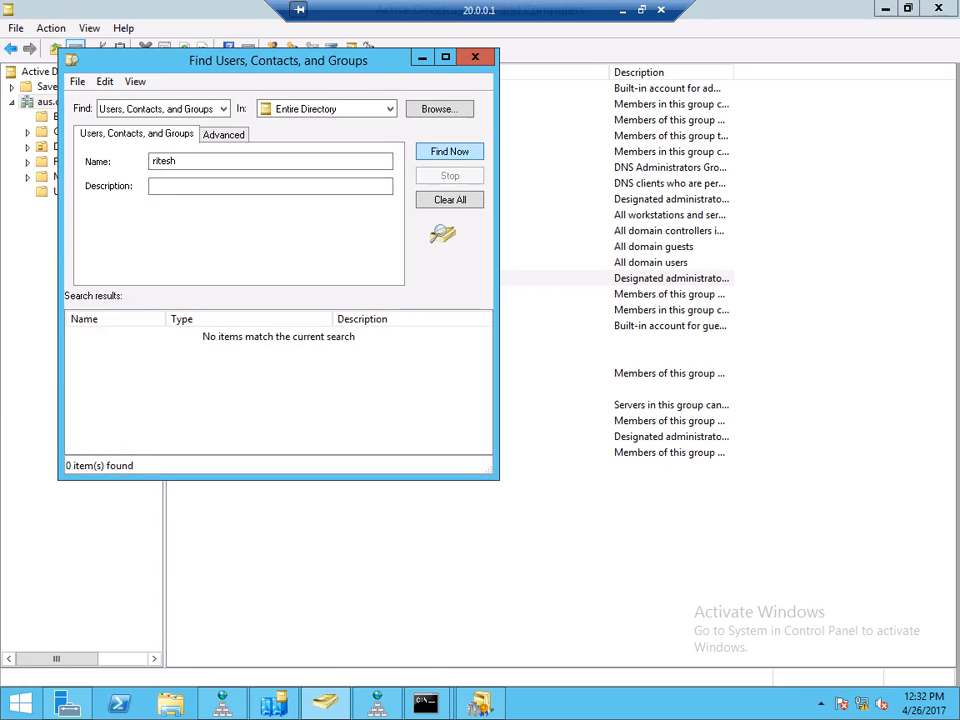
- Rerun the search scoped to india.aus.com, then again across the Entire Directory
{"action": "left_click", "coordinate": [389, 109]}
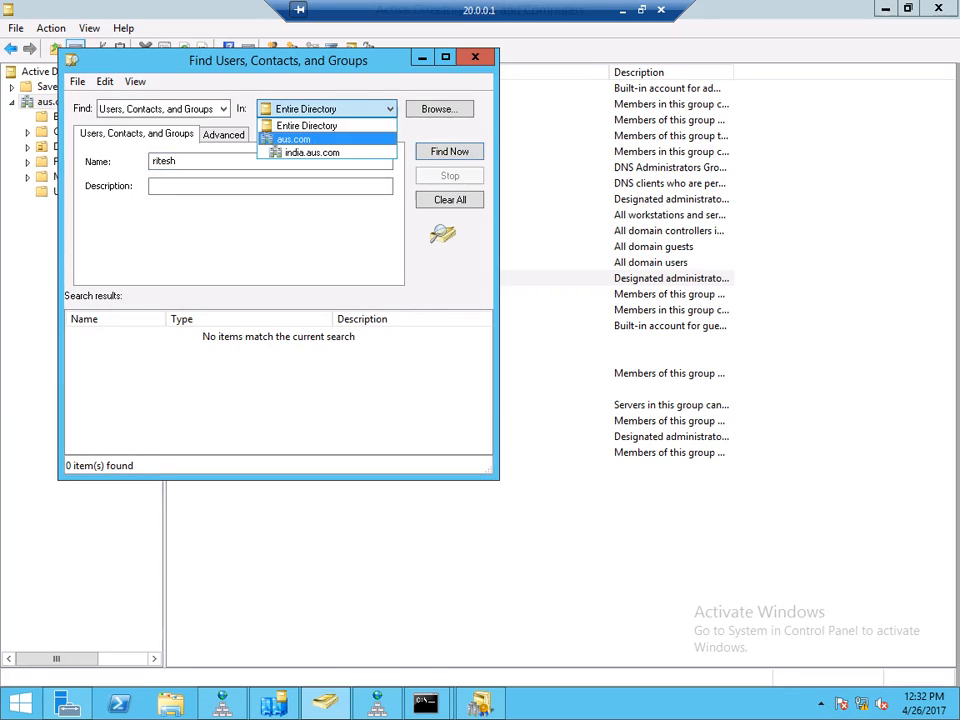
{"action": "left_click", "coordinate": [322, 153]}
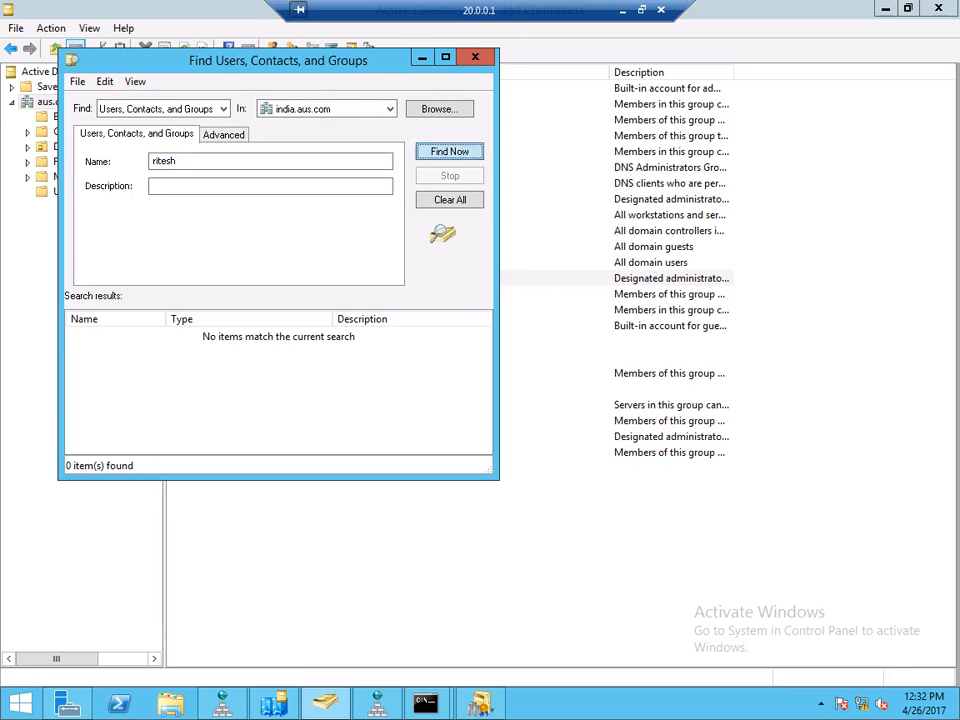
{"action": "key", "text": "Return"}
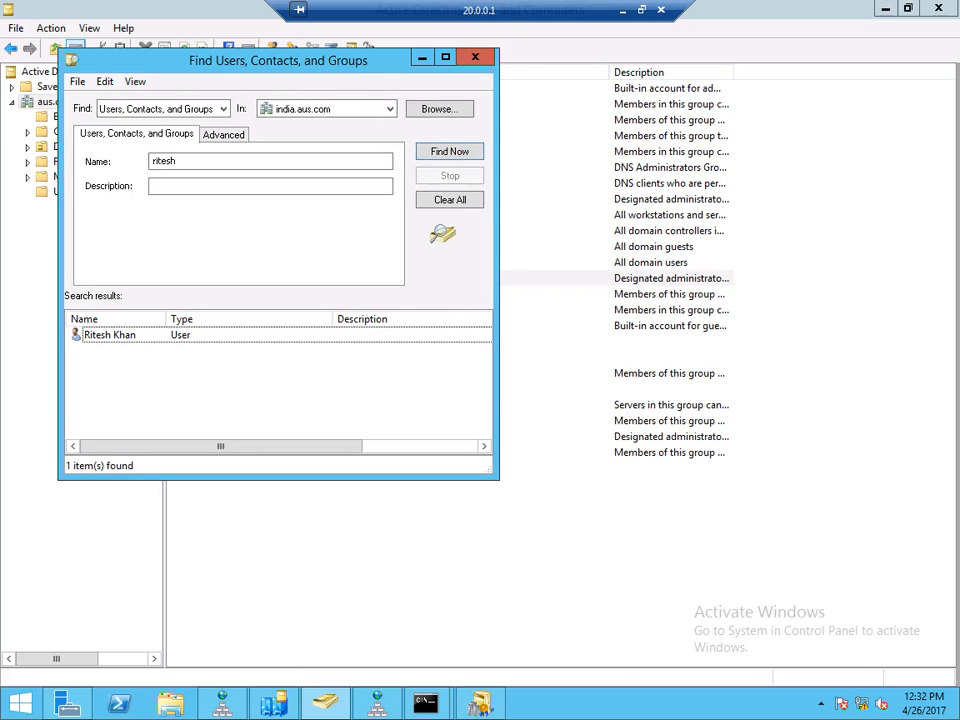
{"action": "left_click", "coordinate": [389, 109]}
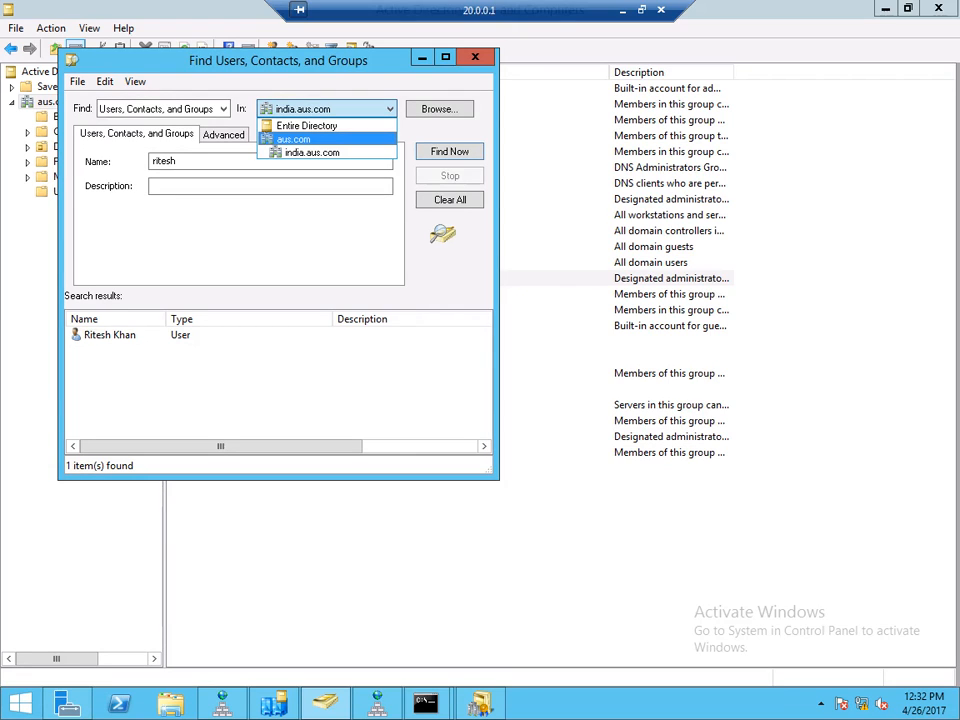
{"action": "left_click", "coordinate": [307, 126]}
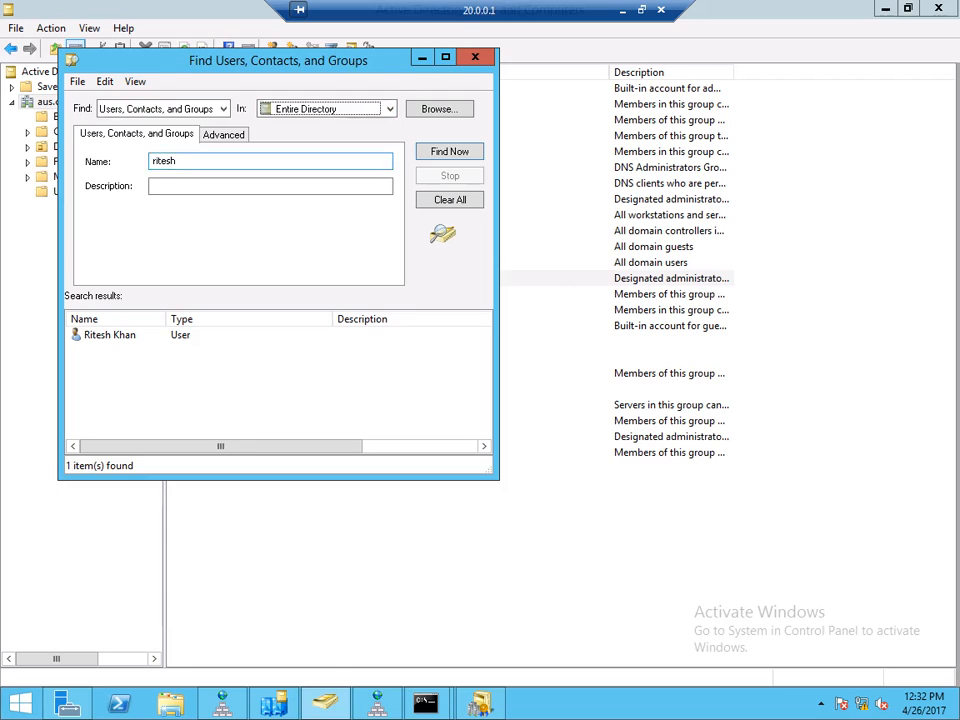
{"action": "left_click", "coordinate": [450, 152]}
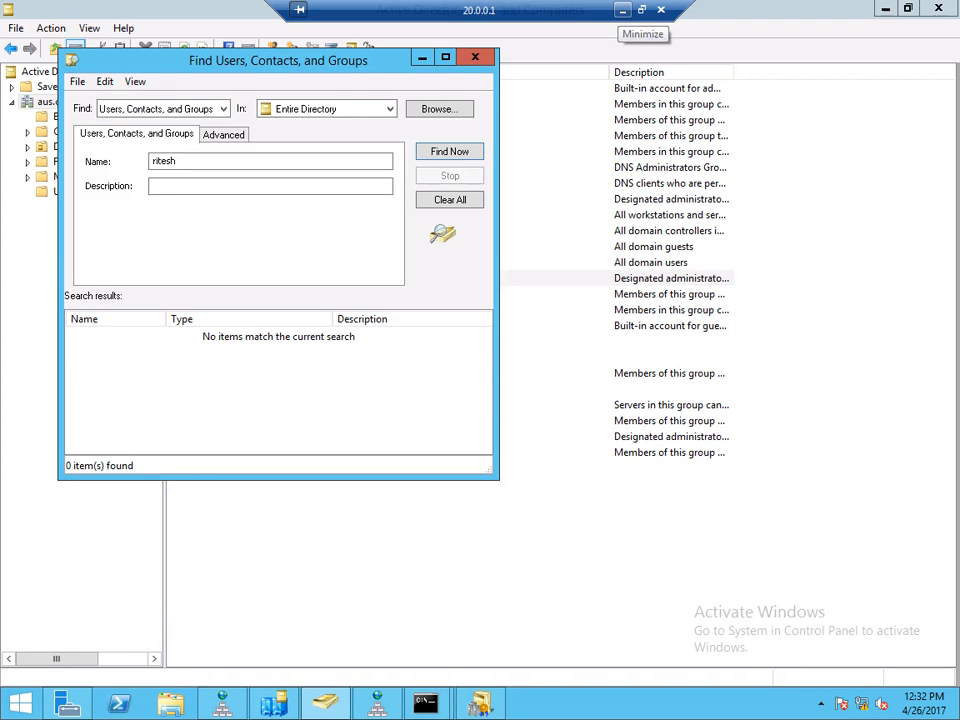
{"action": "left_click", "coordinate": [622, 10]}
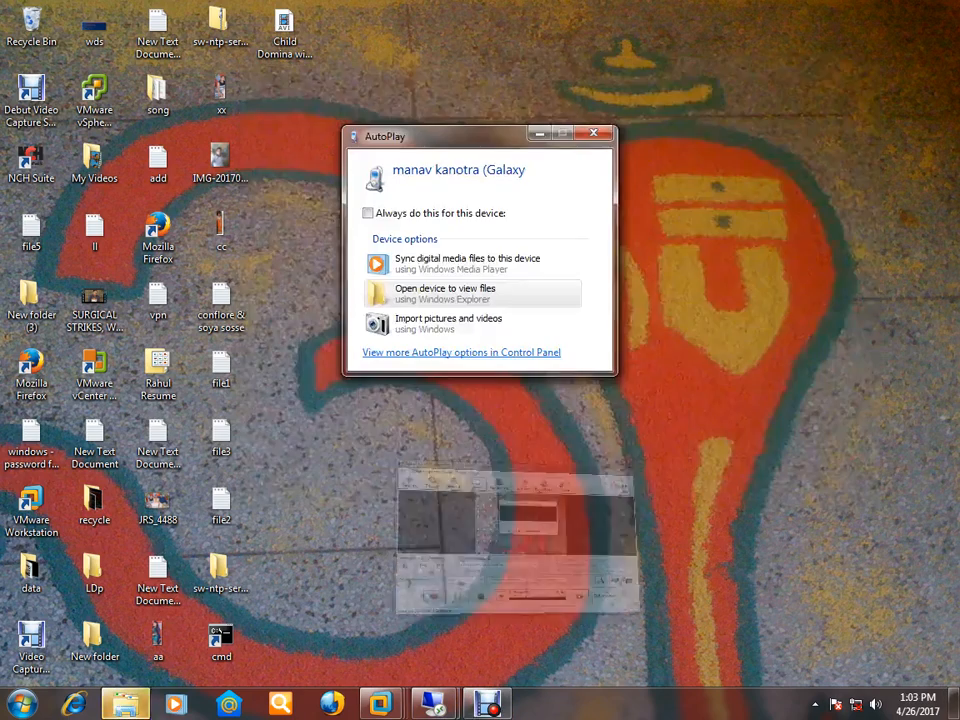
- On 20.0.0.1, refresh the aus.com domain in Active Directory Users and Computers
{"action": "mouse_move", "coordinate": [433, 704]}
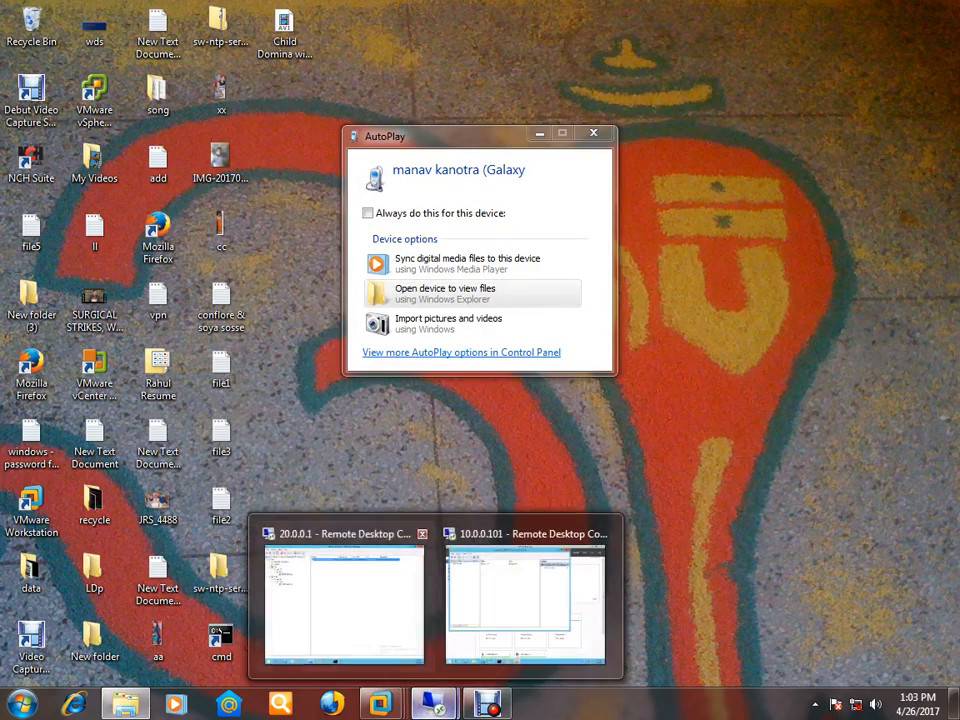
{"action": "left_click", "coordinate": [340, 597]}
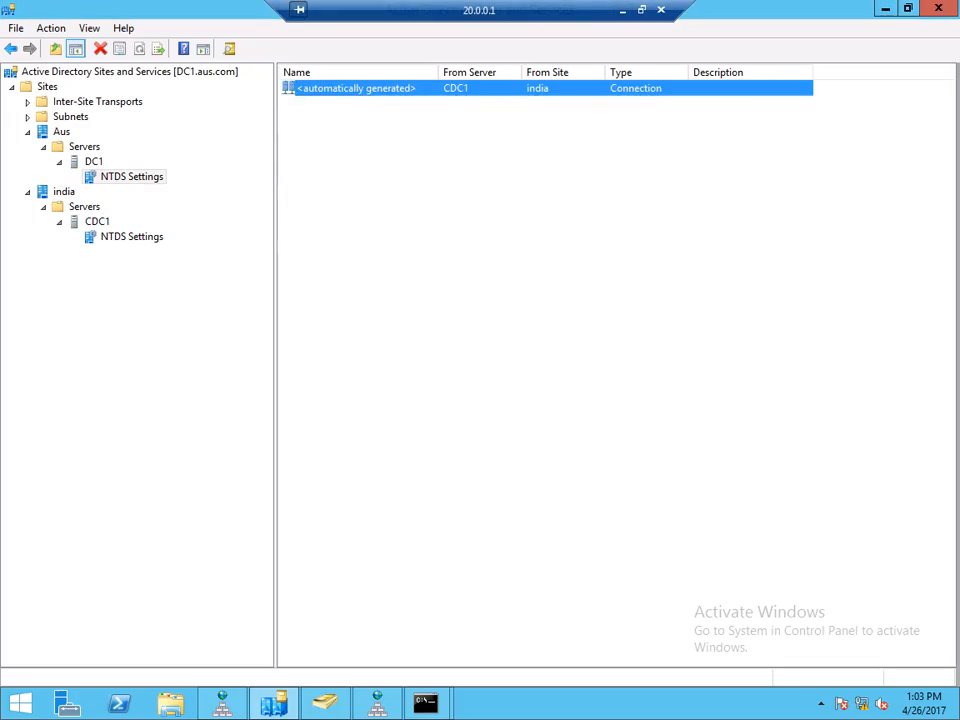
{"action": "left_click", "coordinate": [325, 704]}
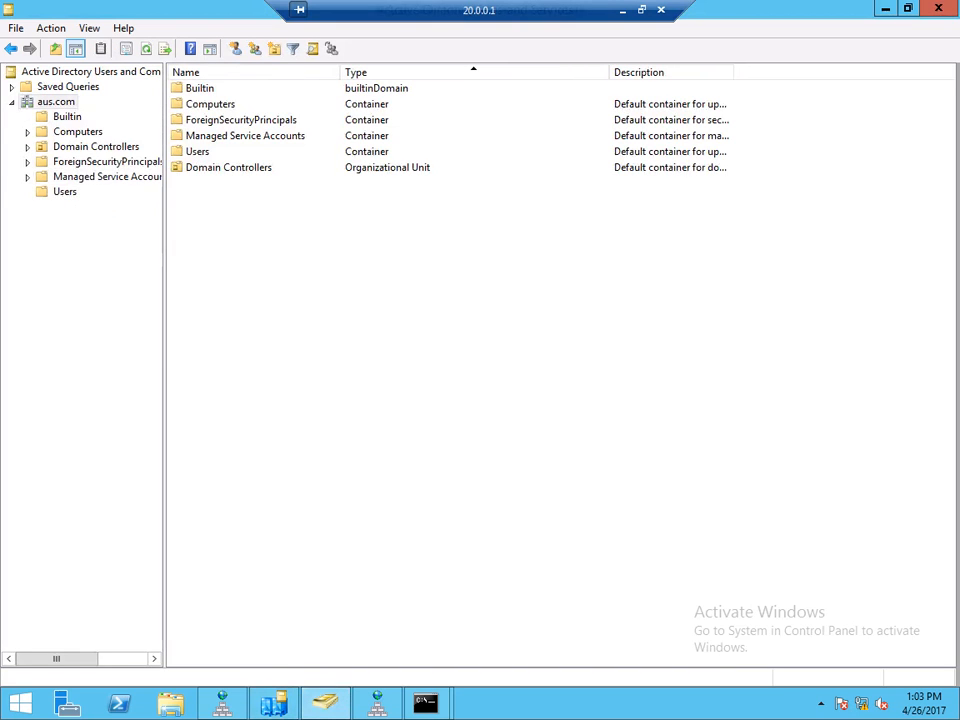
{"action": "right_click", "coordinate": [61, 102]}
{"action": "left_click", "coordinate": [106, 288]}
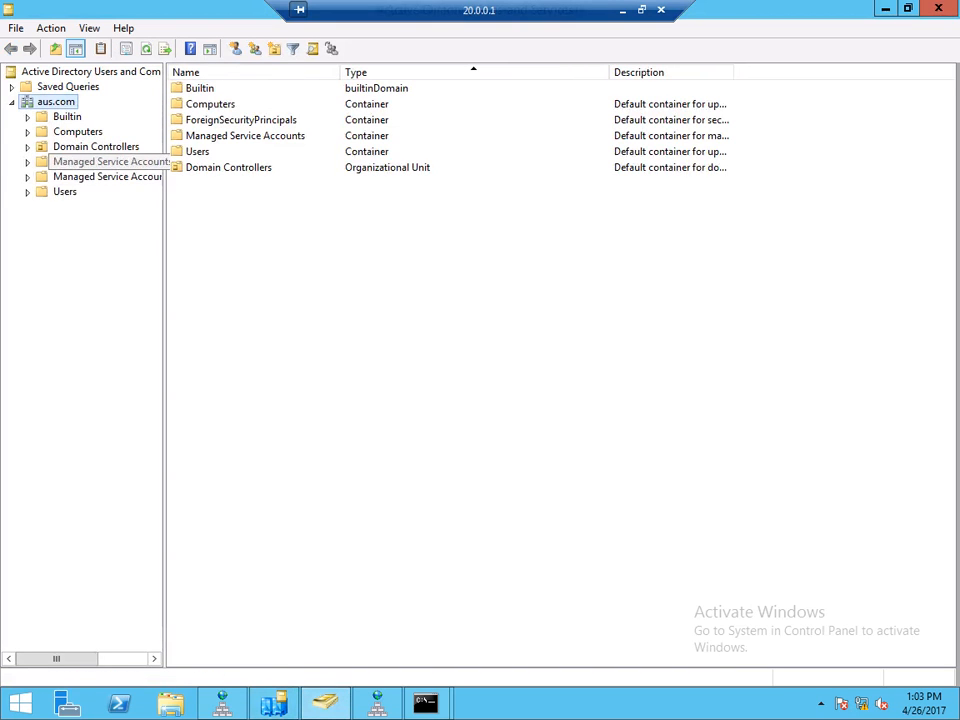
- Refresh Forward Lookup Zones in DNS Manager and show 0.0.10.in-addr.arpa's 10.0.0.101 PTR record
{"action": "left_click", "coordinate": [273, 704]}
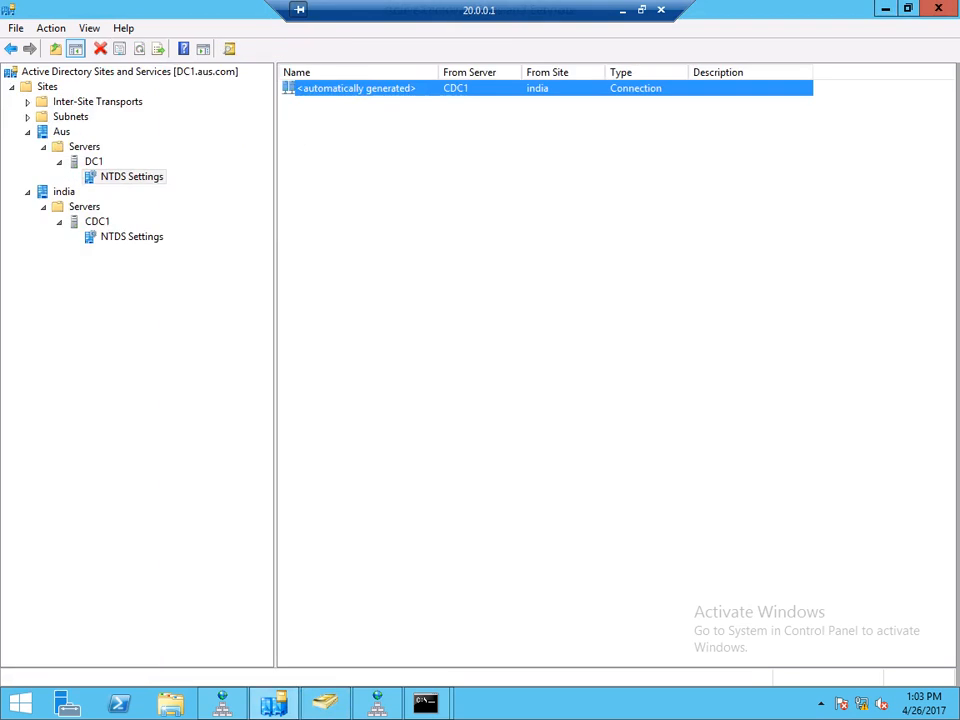
{"action": "left_click", "coordinate": [377, 704]}
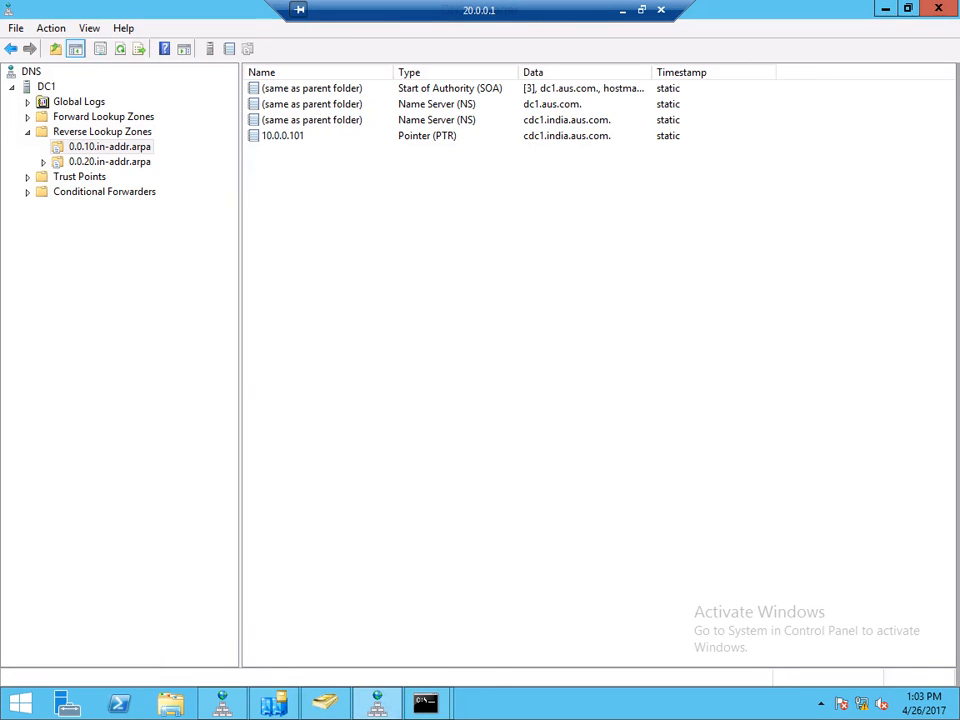
{"action": "left_click", "coordinate": [283, 136]}
{"action": "right_click", "coordinate": [88, 117]}
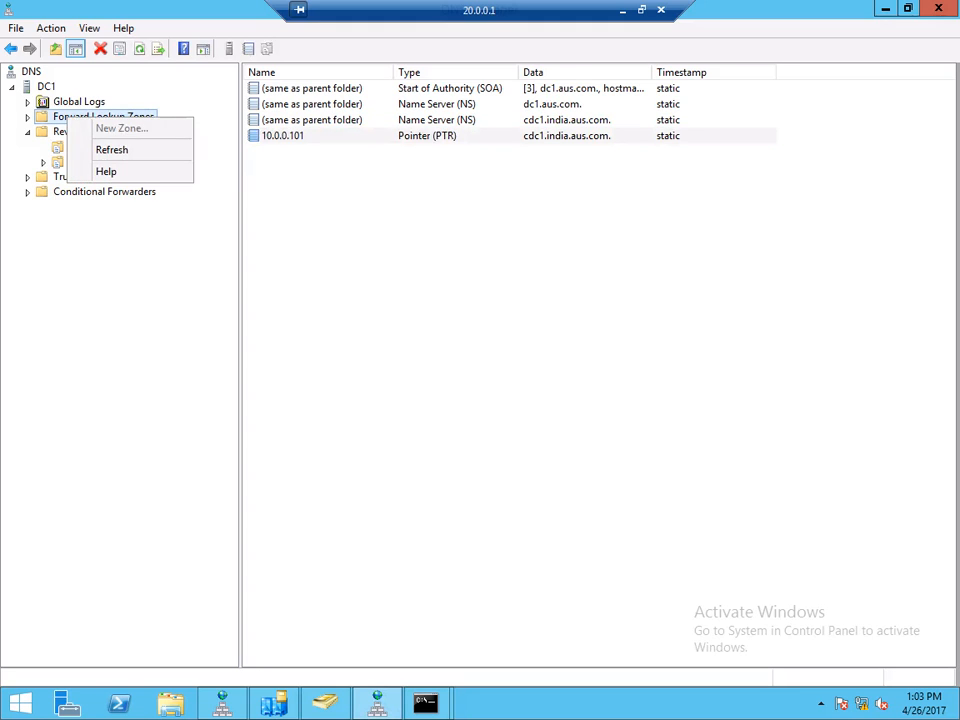
{"action": "left_click", "coordinate": [107, 149]}
{"action": "left_click", "coordinate": [109, 146]}
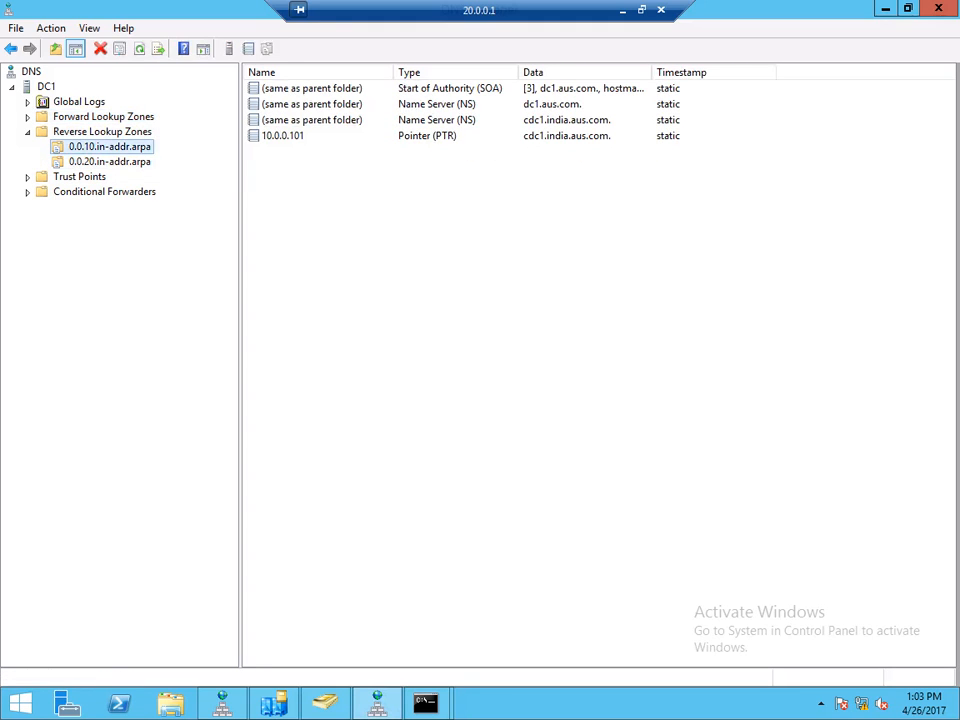
{"action": "left_click", "coordinate": [283, 136]}
- Run repadmin /syncall, then nslookup 10.0.0.101 to confirm it resolves to cdc1.india.aus.com
{"action": "mouse_move", "coordinate": [425, 703]}
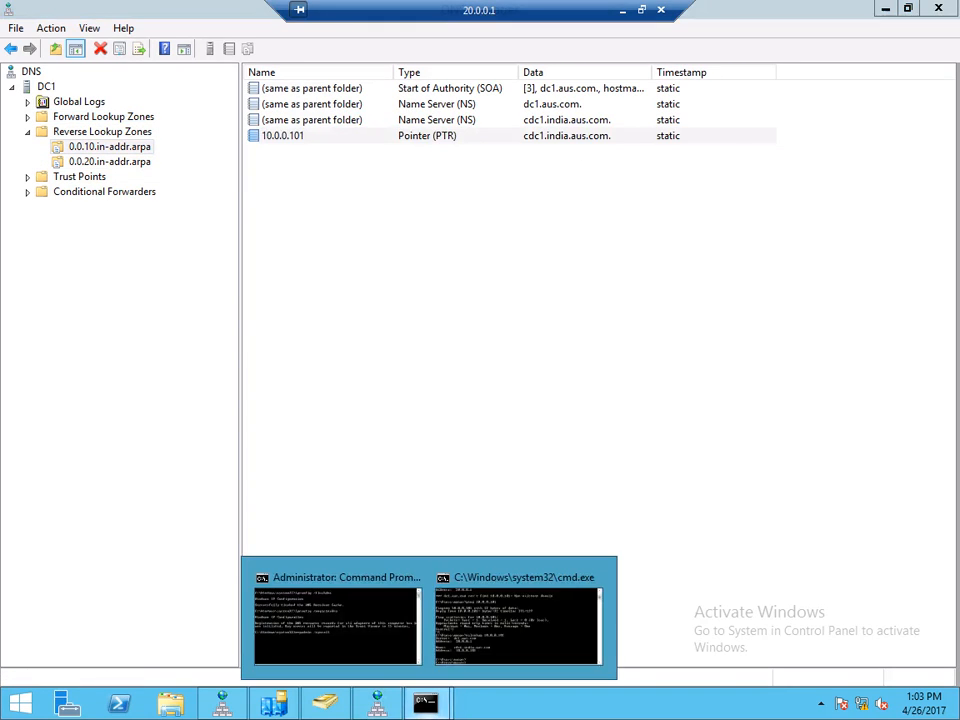
{"action": "left_click", "coordinate": [336, 621]}
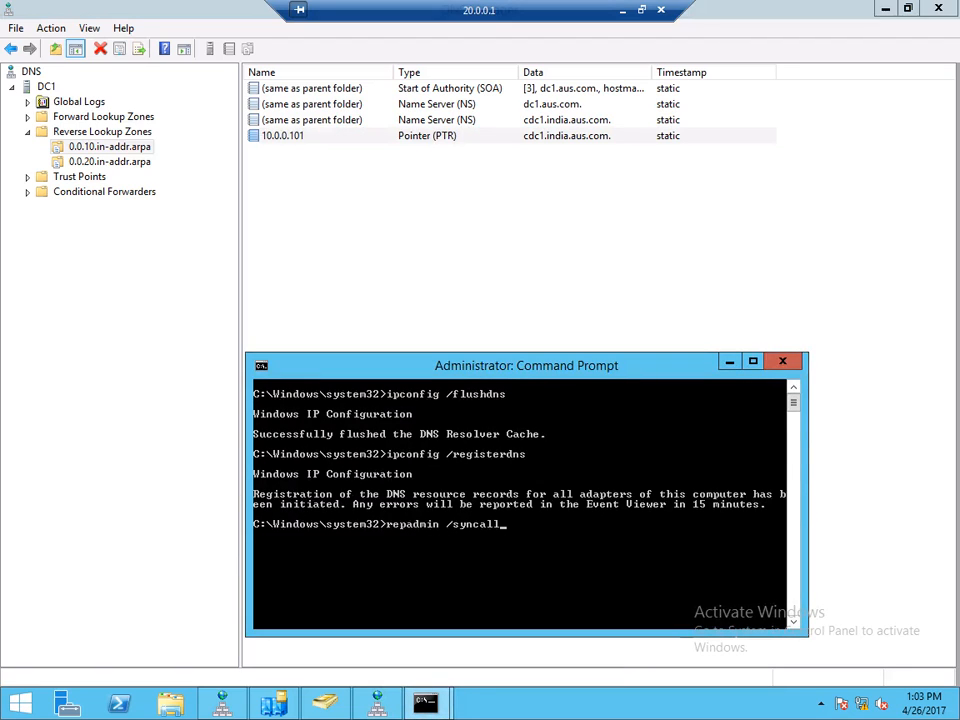
{"action": "key", "text": "Return"}
{"action": "type", "text": "ns"}
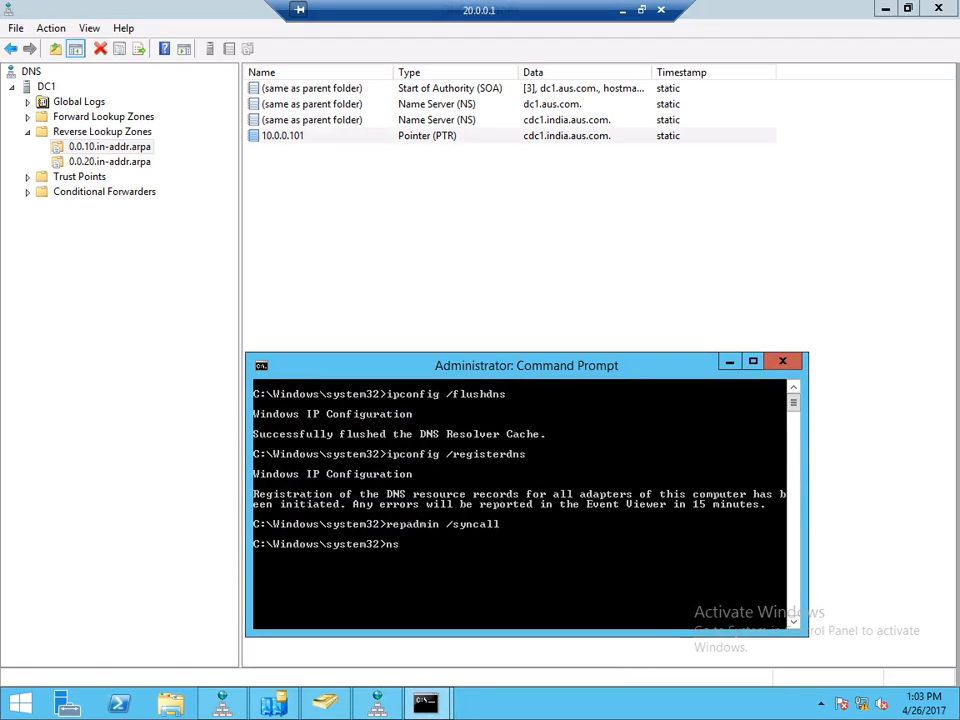
{"action": "type", "text": "lookup 10."}
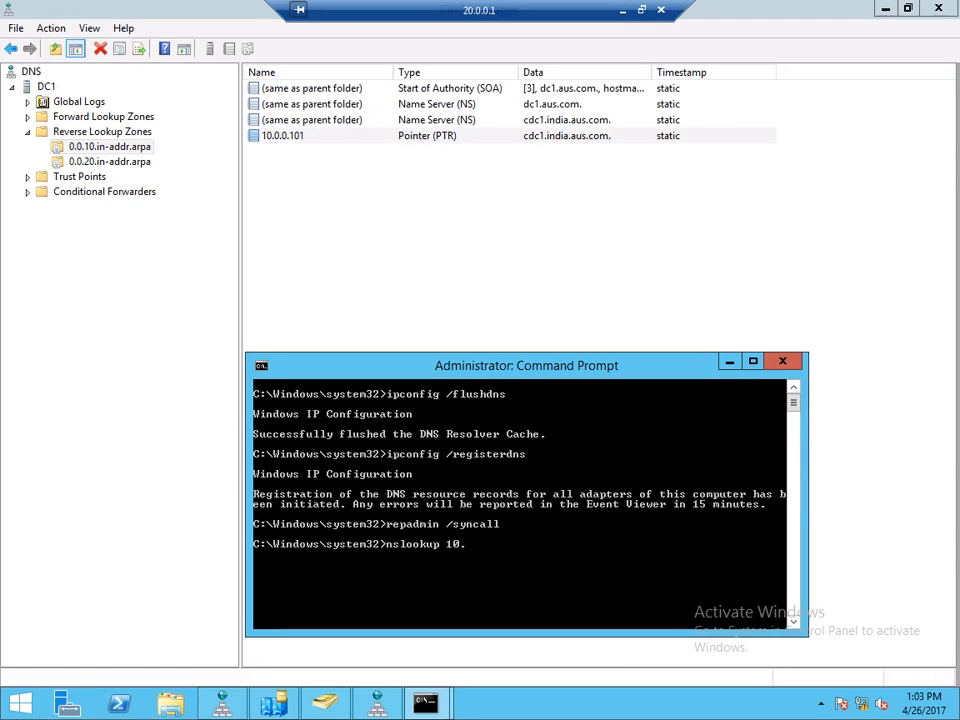
{"action": "type", "text": "0.0.101"}
{"action": "key", "text": "Return"}
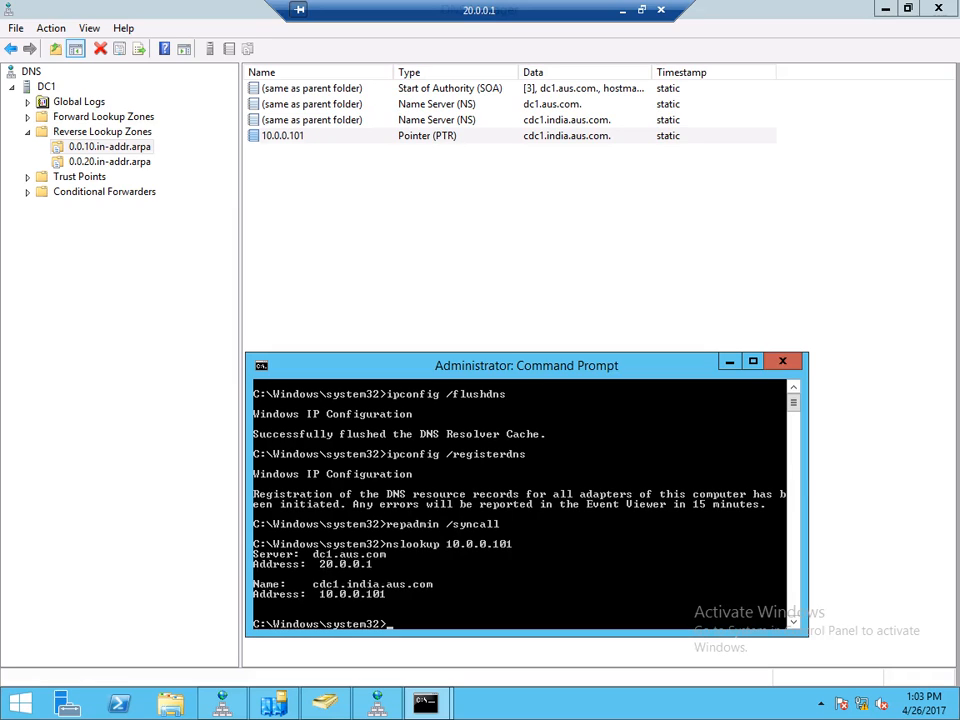
{"action": "mouse_move", "coordinate": [377, 703]}
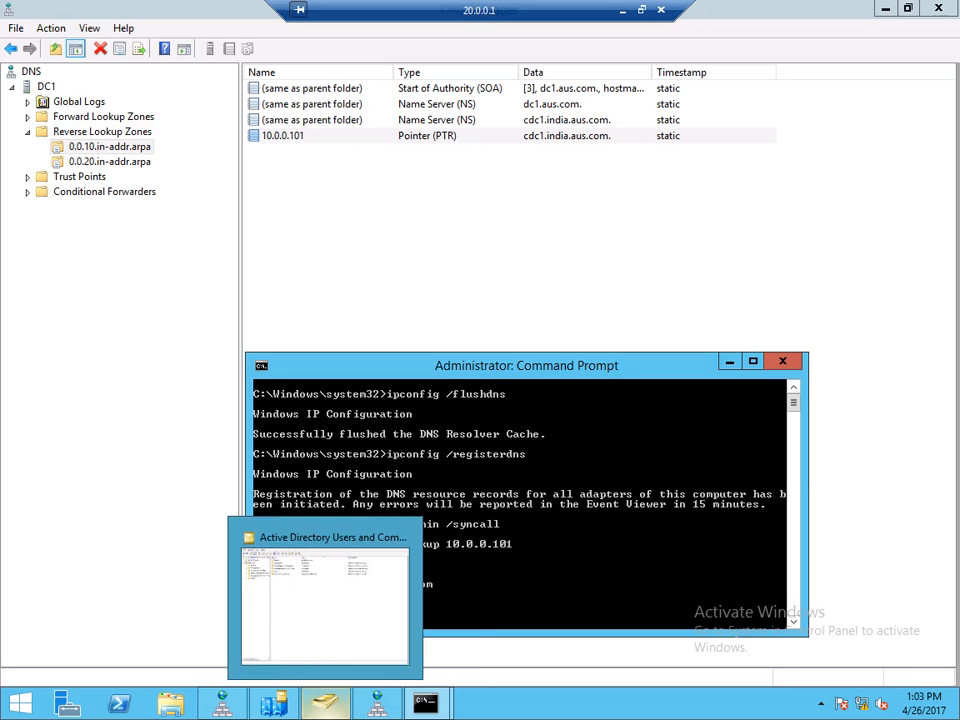
- Search the Entire Directory from aus.com's Find dialog for a partial user name
{"action": "left_click", "coordinate": [324, 703]}
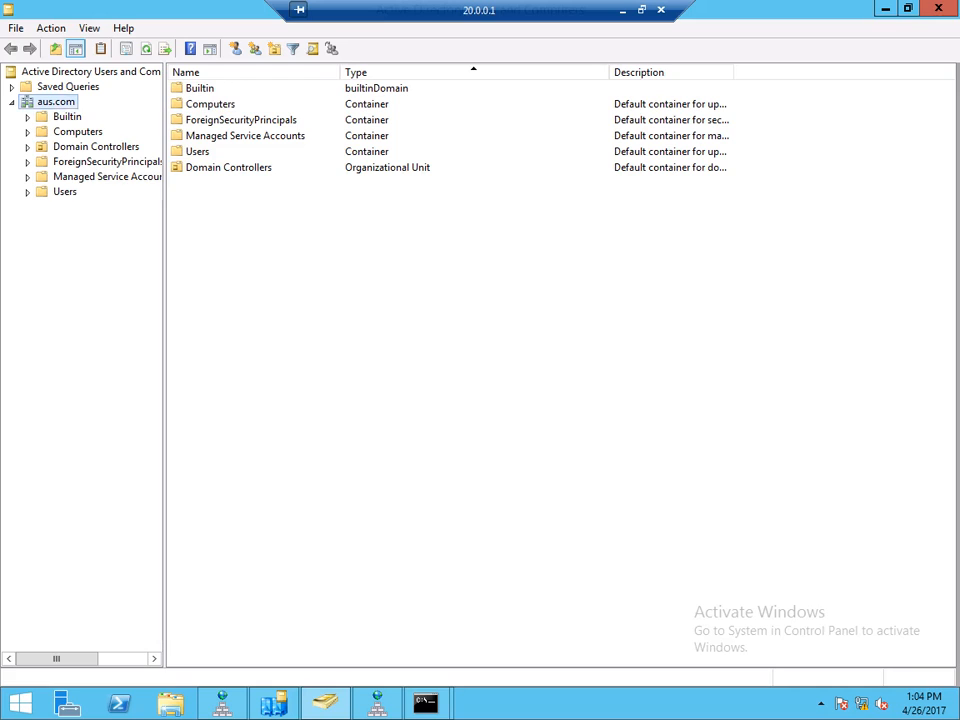
{"action": "right_click", "coordinate": [62, 103]}
{"action": "left_click", "coordinate": [102, 134]}
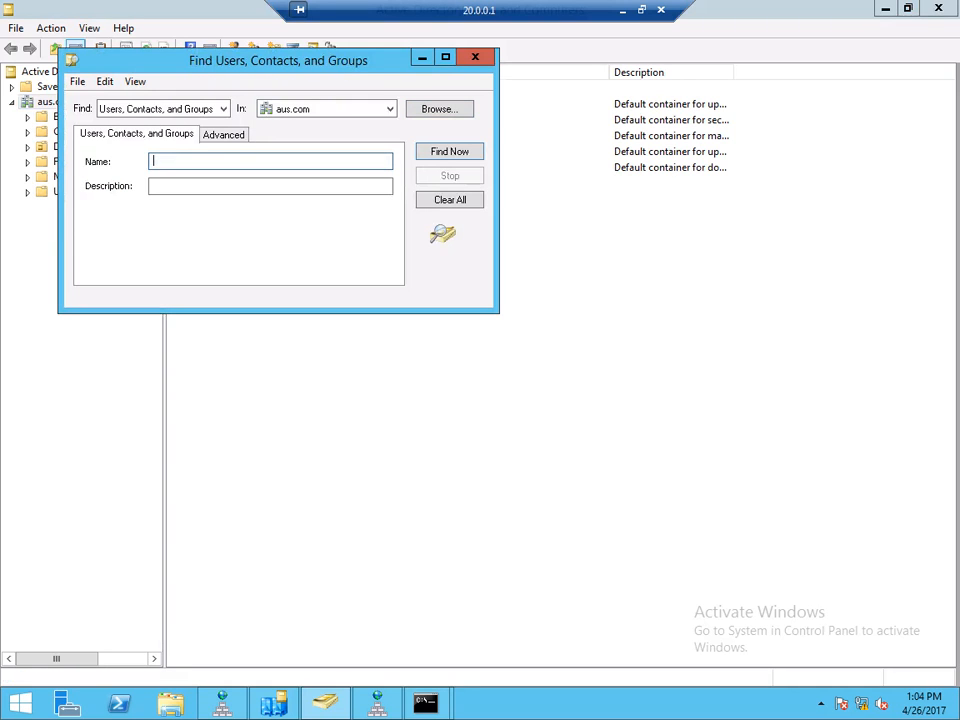
{"action": "left_click", "coordinate": [352, 109]}
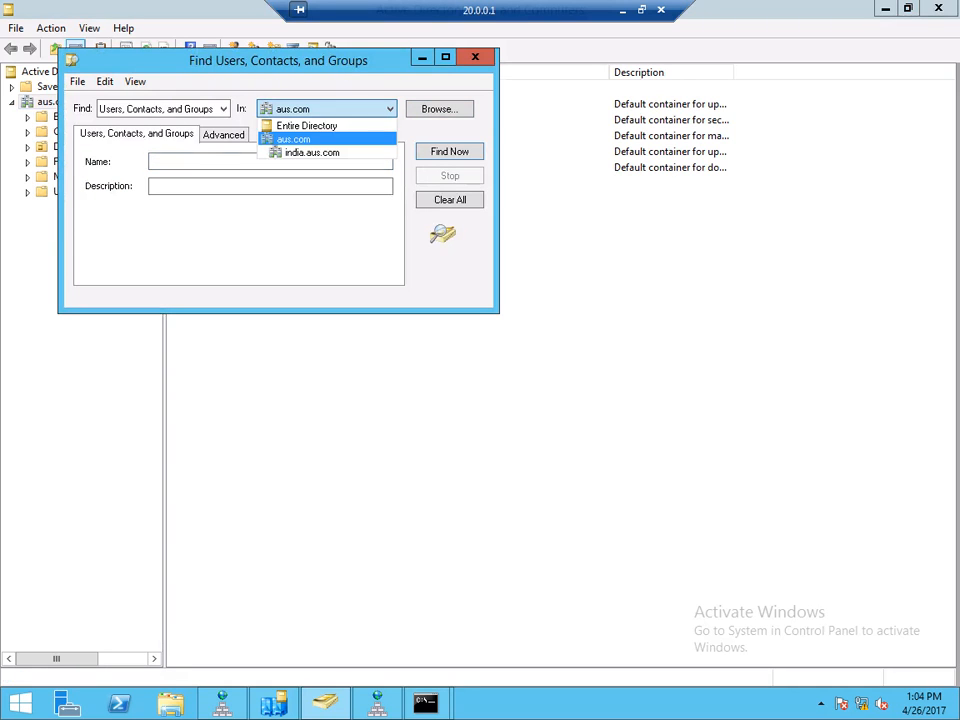
{"action": "left_click", "coordinate": [308, 126]}
{"action": "left_click", "coordinate": [262, 161]}
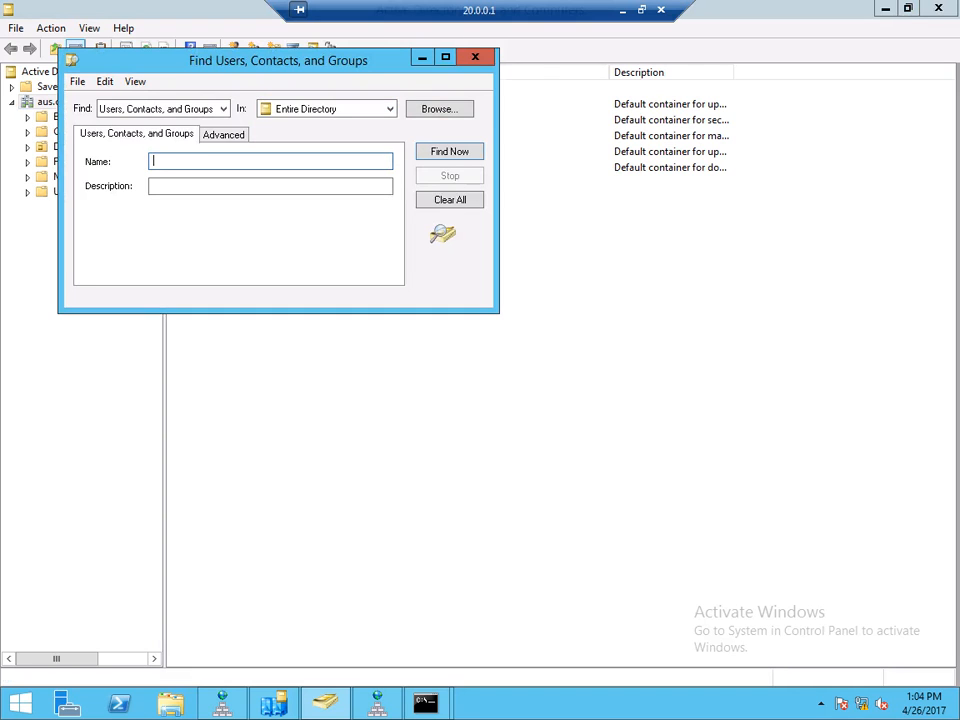
{"action": "type", "text": "rie"}
{"action": "key", "text": "Return"}
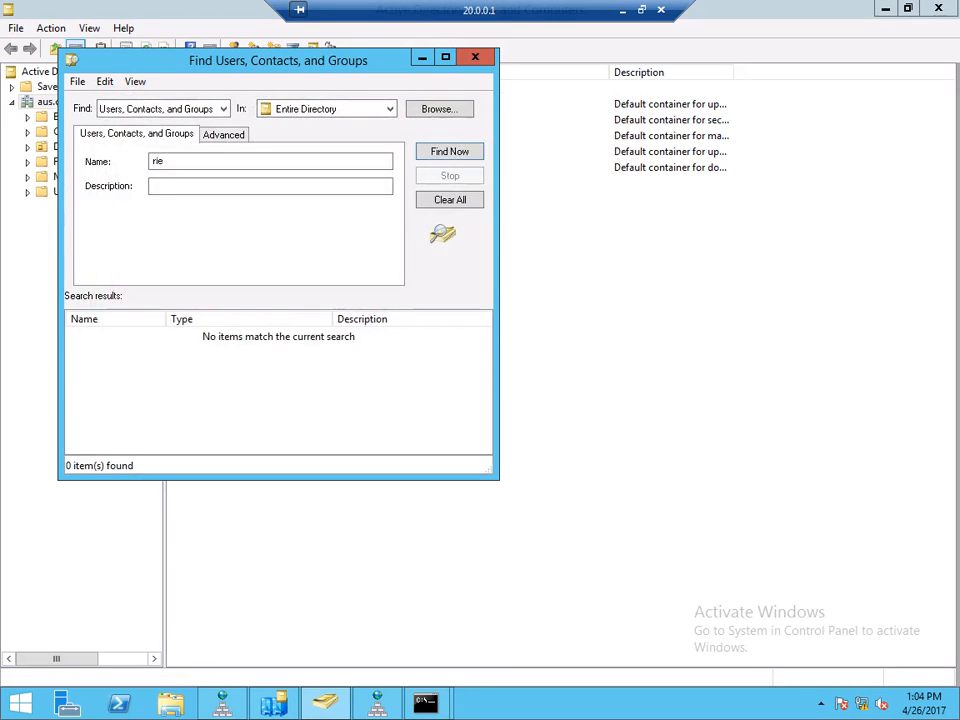
- Correct the partial name and rerun the search, finding 1 matching user
{"action": "key", "text": "BackSpace"}
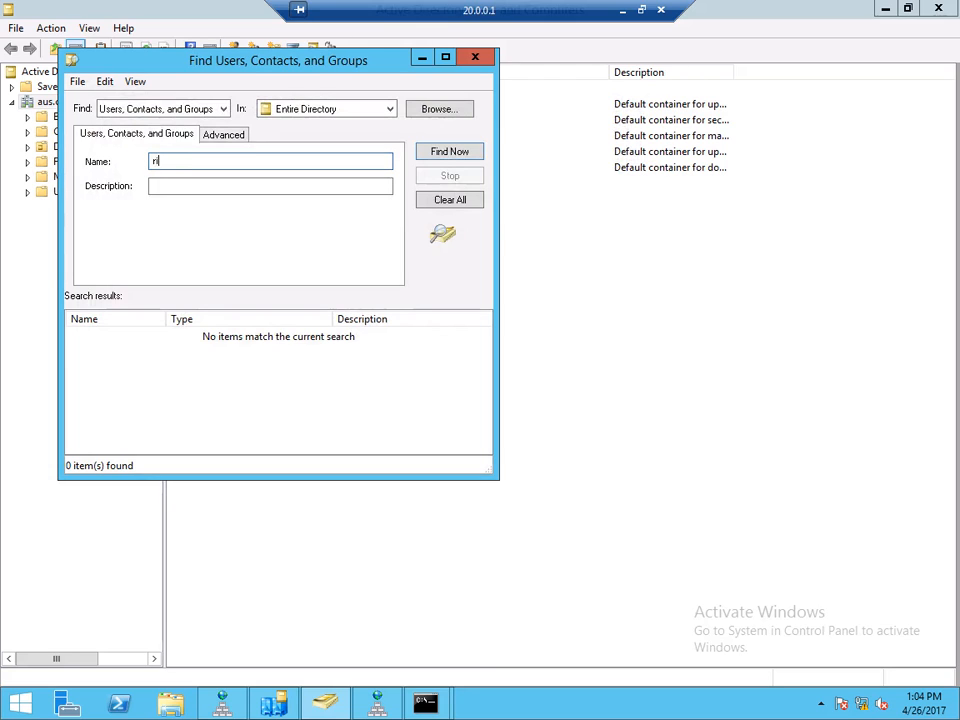
{"action": "type", "text": "te"}
{"action": "key", "text": "Return"}
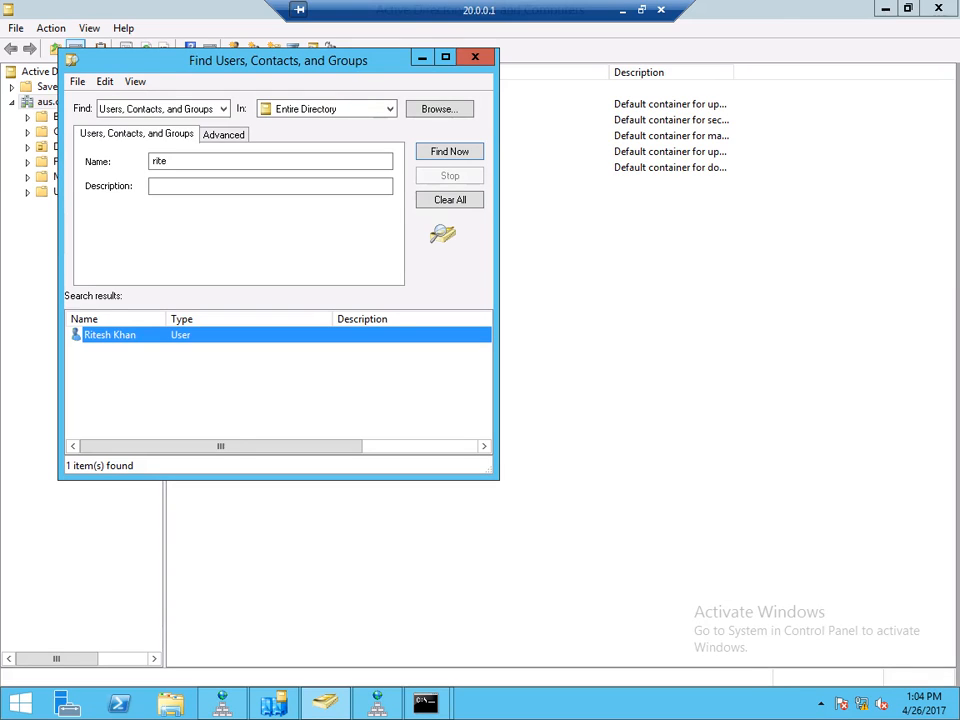
{"action": "left_click", "coordinate": [425, 703]}
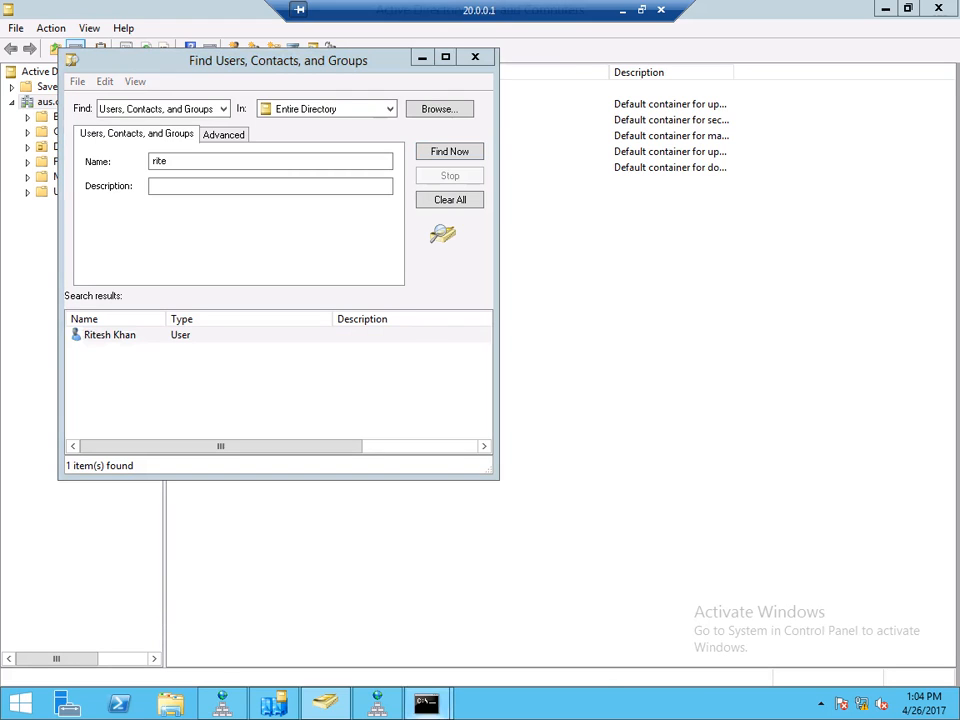
{"action": "left_click", "coordinate": [337, 620]}
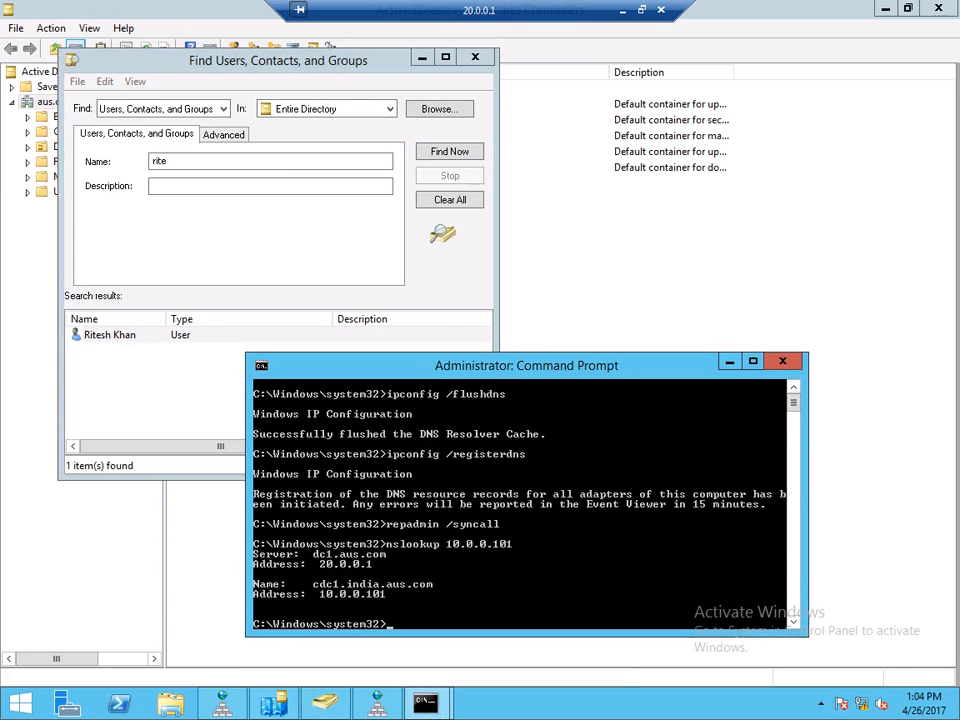
- Clear the console and run repadmin /syncall four times, each finishing without errors
{"action": "type", "text": "cls"}
{"action": "key", "text": "Return"}
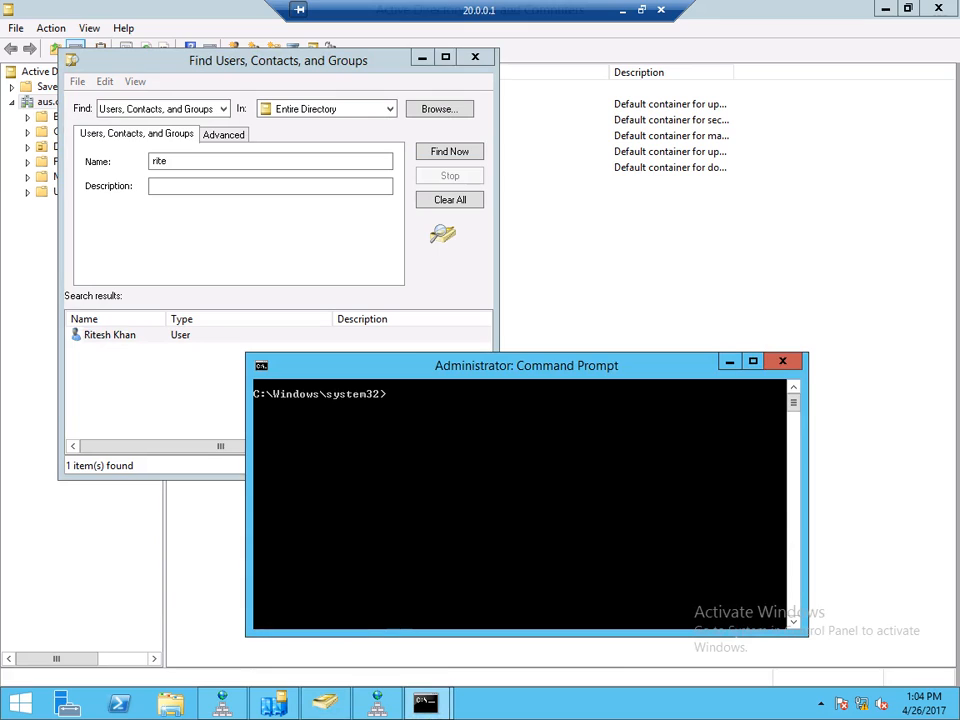
{"action": "type", "text": "repadmi"}
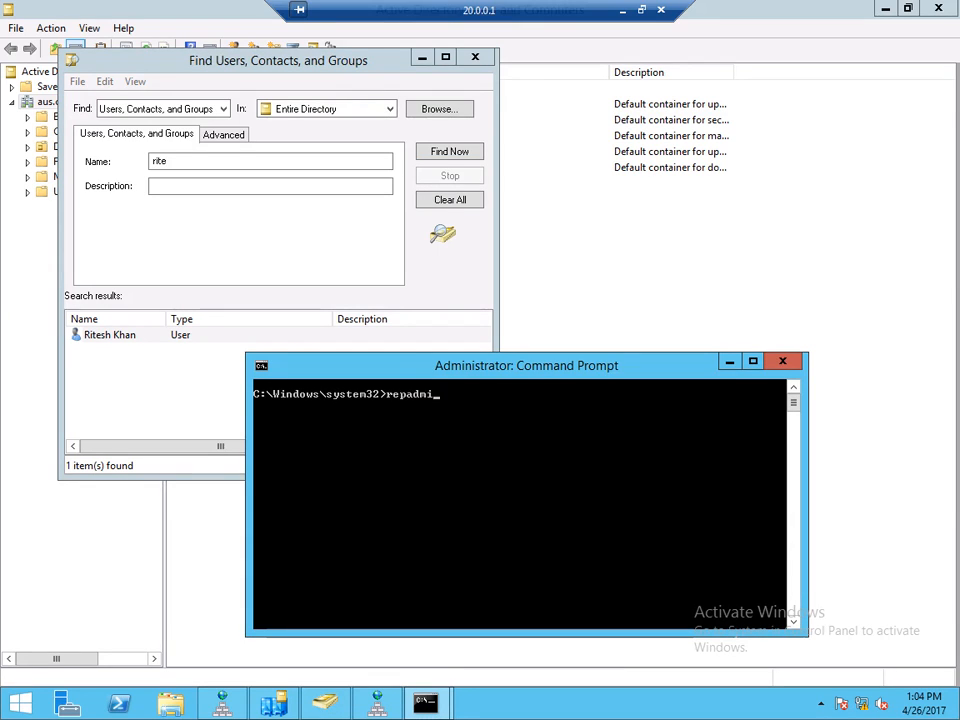
{"action": "type", "text": "n /syncall"}
{"action": "key", "text": "Return"}
{"action": "key", "text": "Up"}
{"action": "key", "text": "Return"}
{"action": "key", "text": "Up"}
{"action": "key", "text": "Return"}
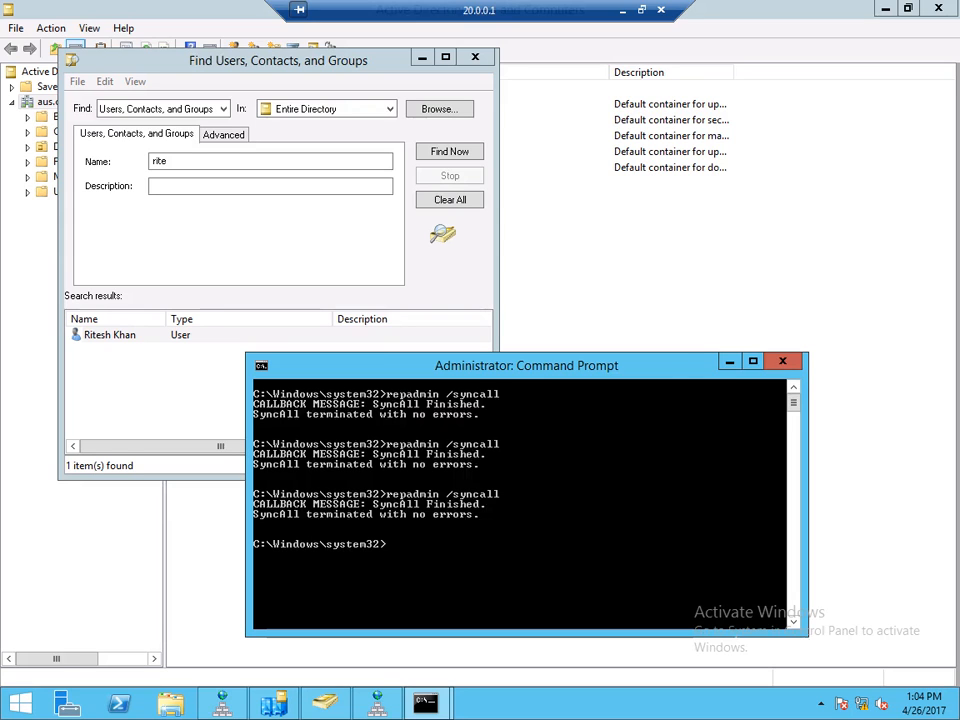
{"action": "key", "text": "Up"}
{"action": "key", "text": "Return"}
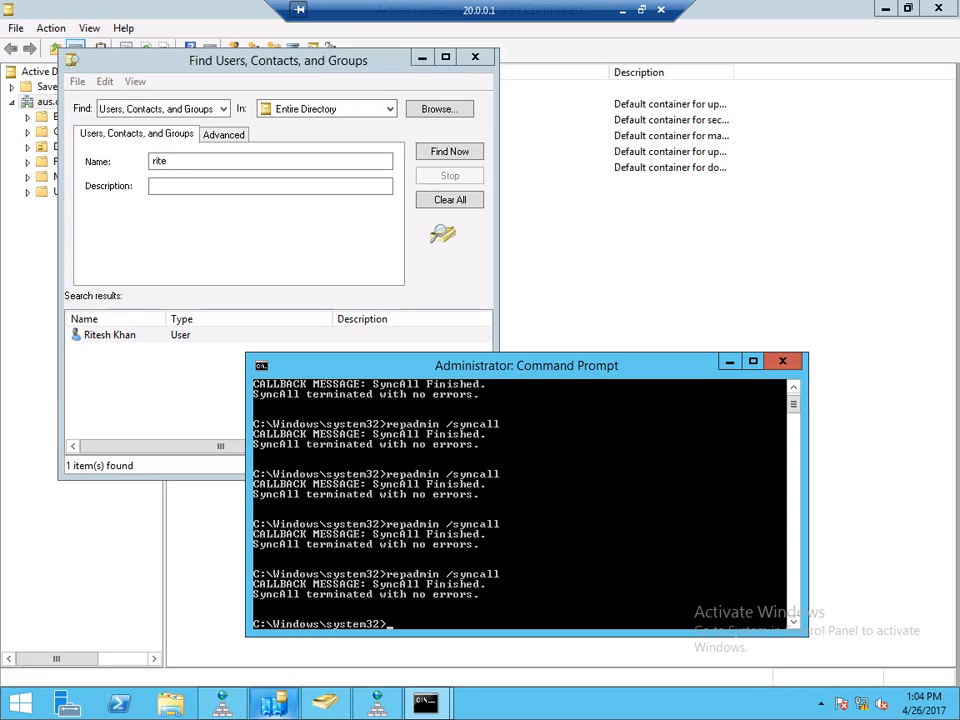
{"action": "mouse_move", "coordinate": [273, 703]}
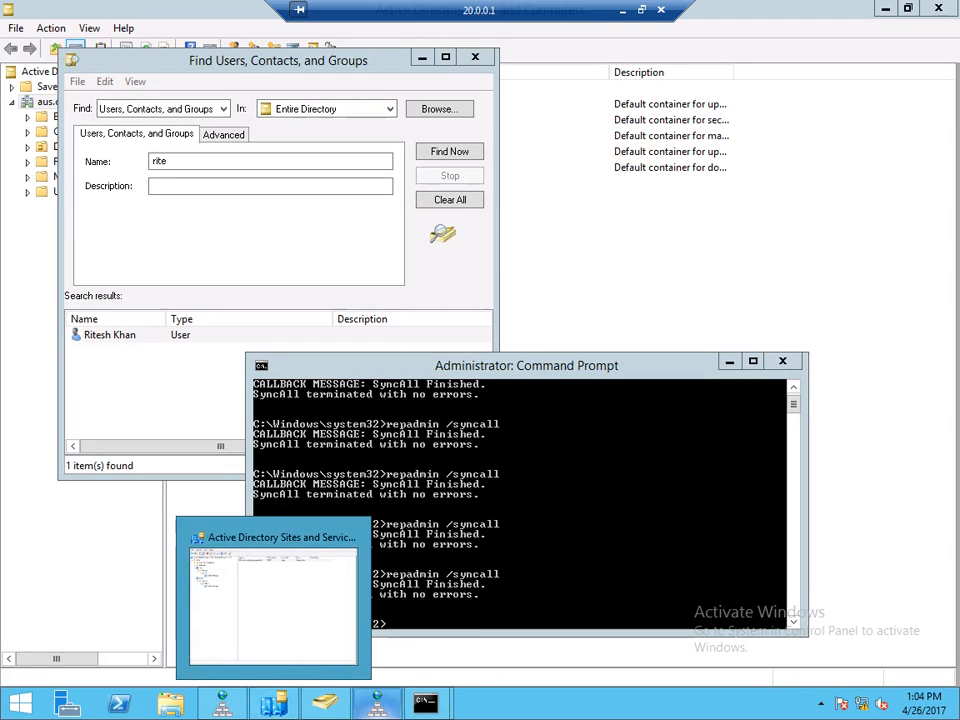
- Force Replicate Now twice on DC1's automatically generated connection from CDC1
{"action": "left_click", "coordinate": [272, 600]}
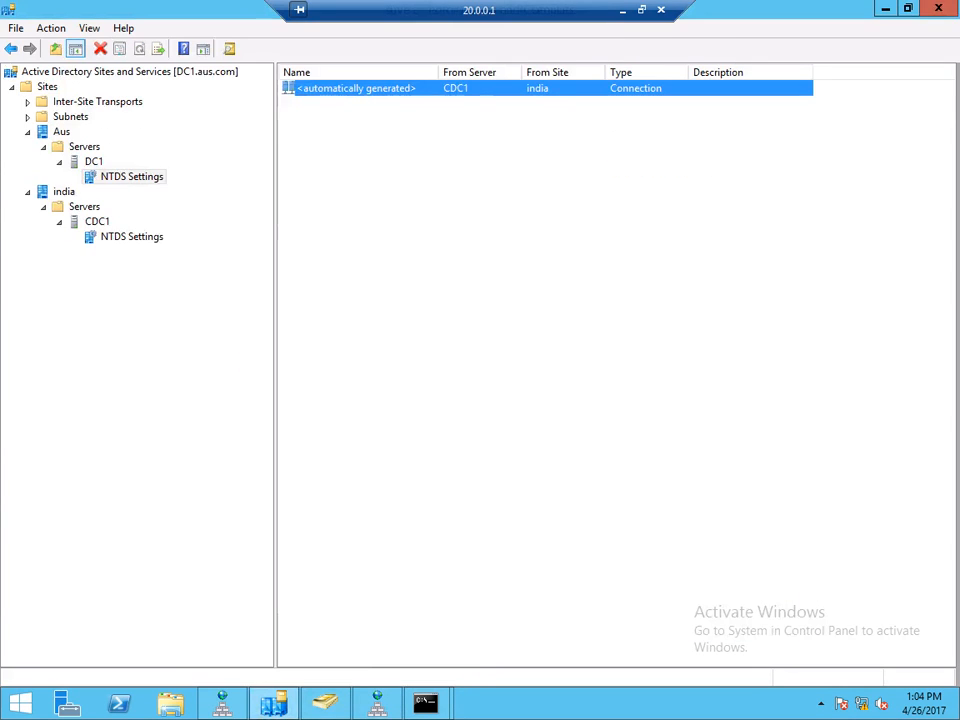
{"action": "right_click", "coordinate": [322, 90]}
{"action": "left_click", "coordinate": [383, 118]}
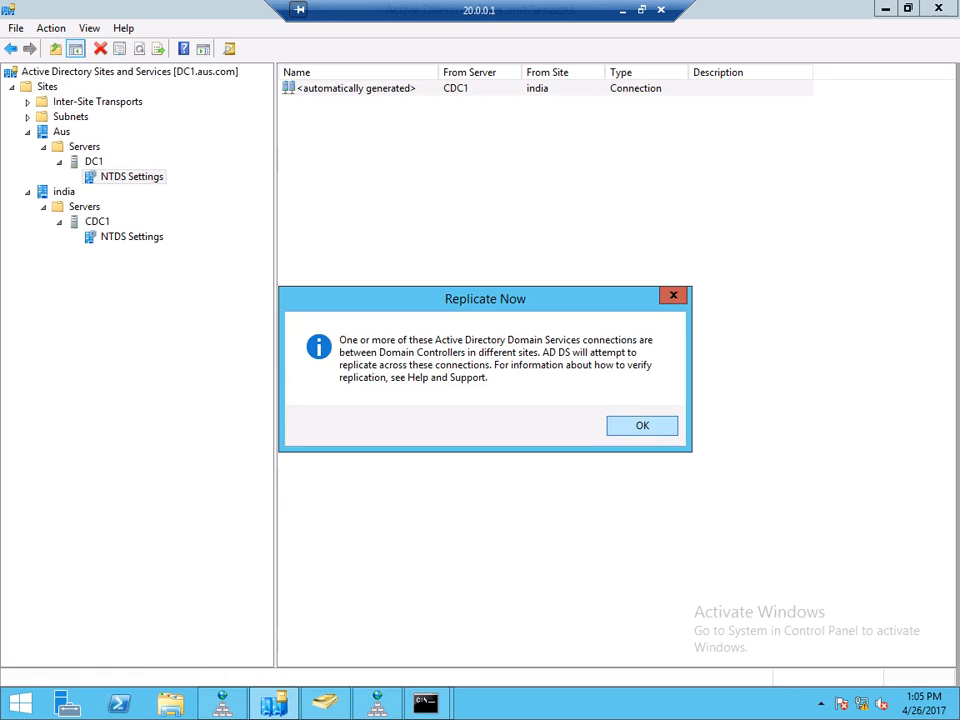
{"action": "key", "text": "Return"}
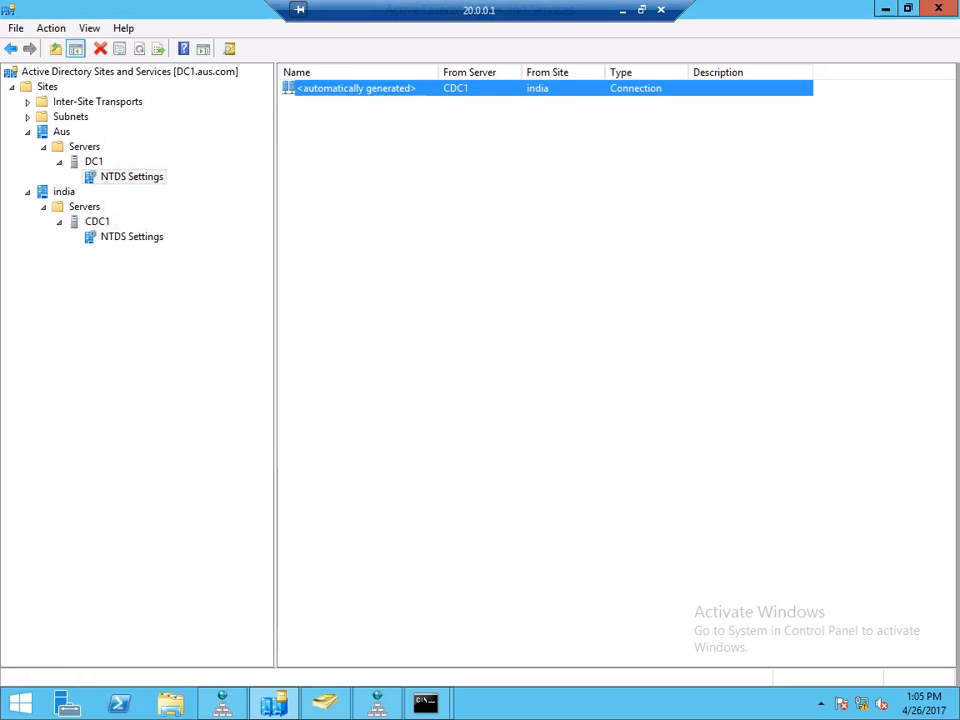
{"action": "right_click", "coordinate": [351, 89]}
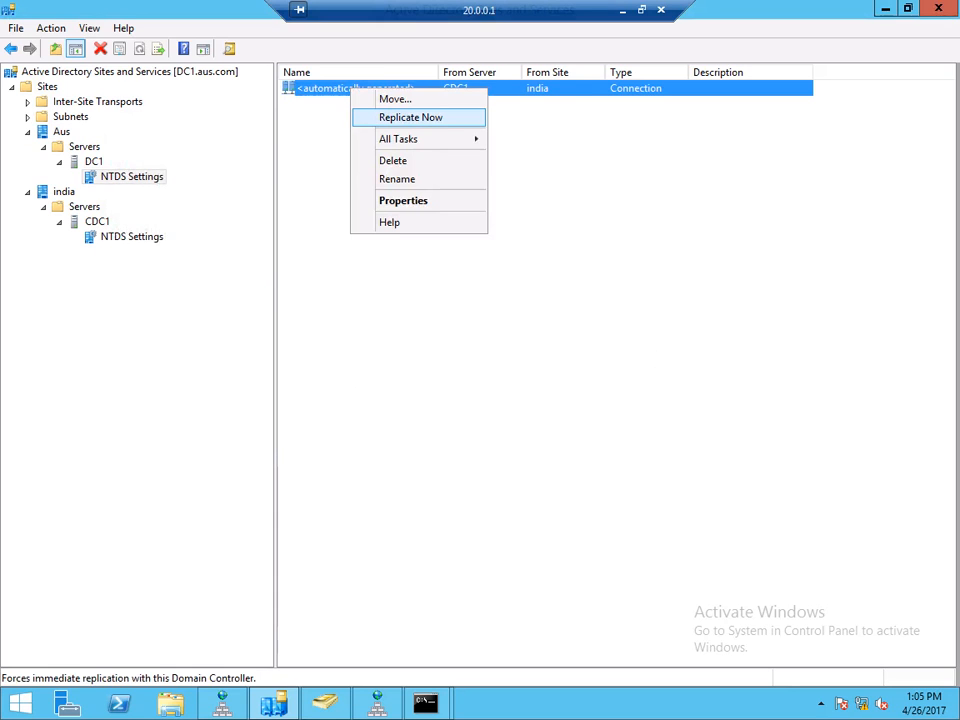
{"action": "key", "text": "Return"}
{"action": "key", "text": "Return"}
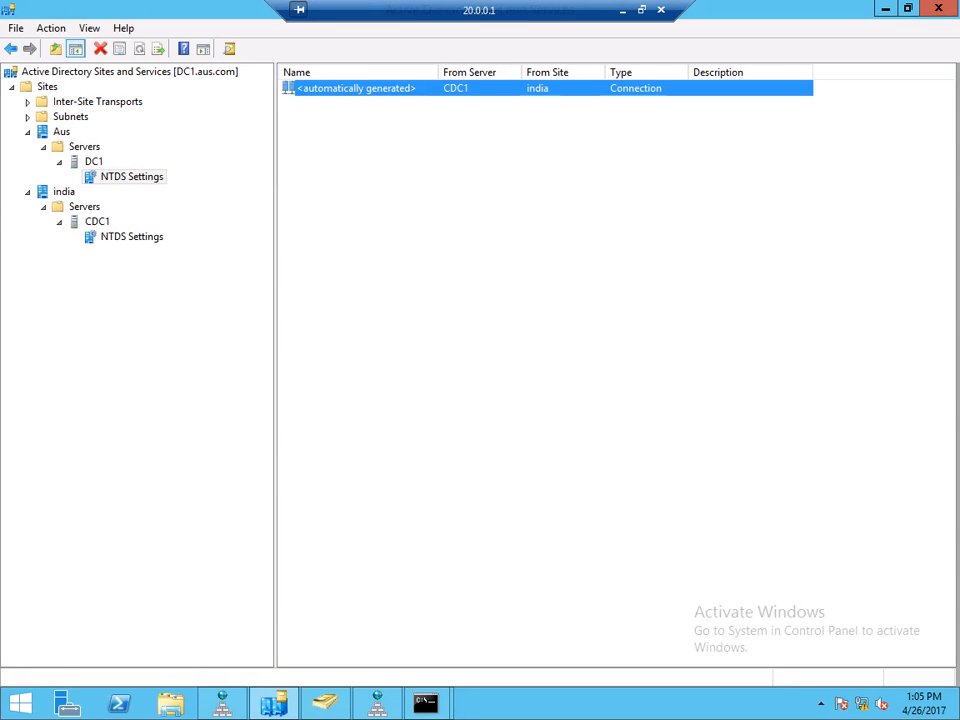
- Show the IP transport's Aus-India Relication site link under Inter-Site Transports
{"action": "left_click", "coordinate": [97, 102]}
{"action": "left_click", "coordinate": [28, 102]}
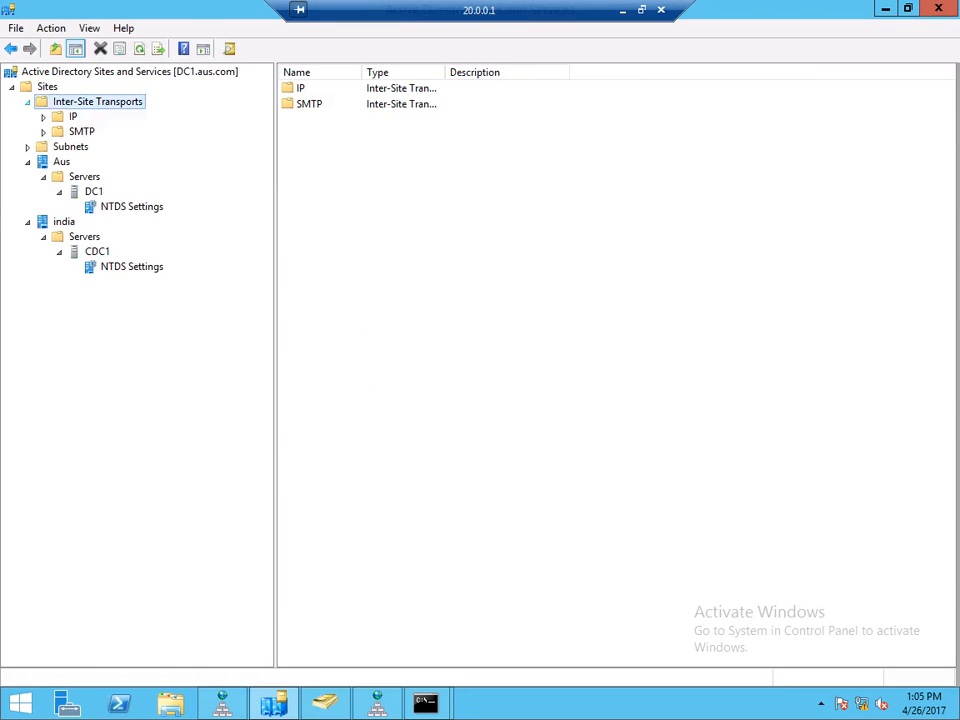
{"action": "left_click", "coordinate": [73, 117]}
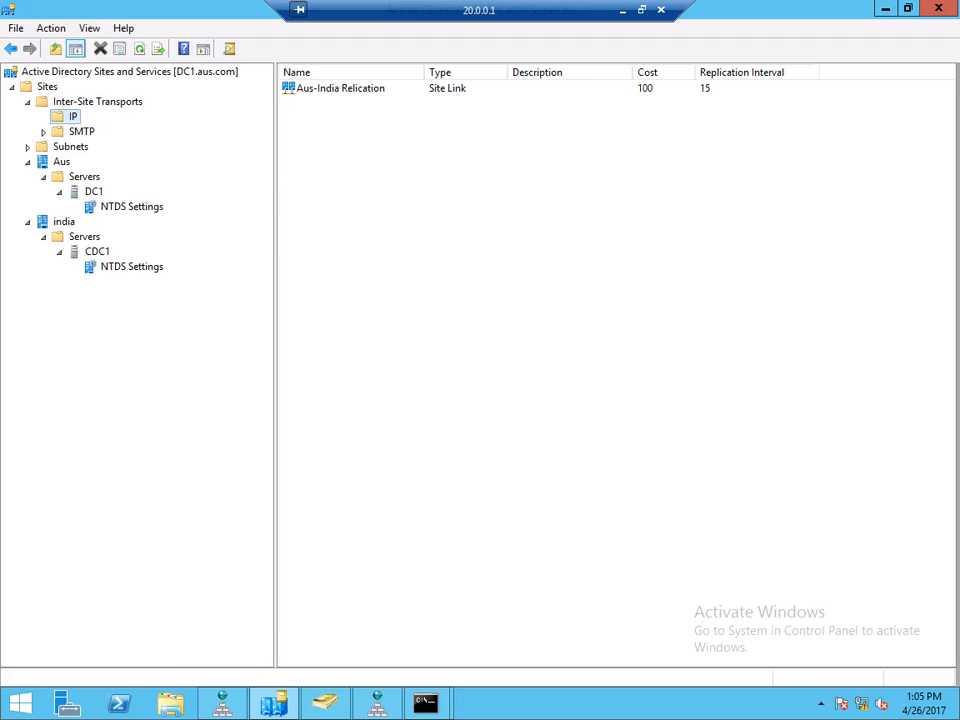